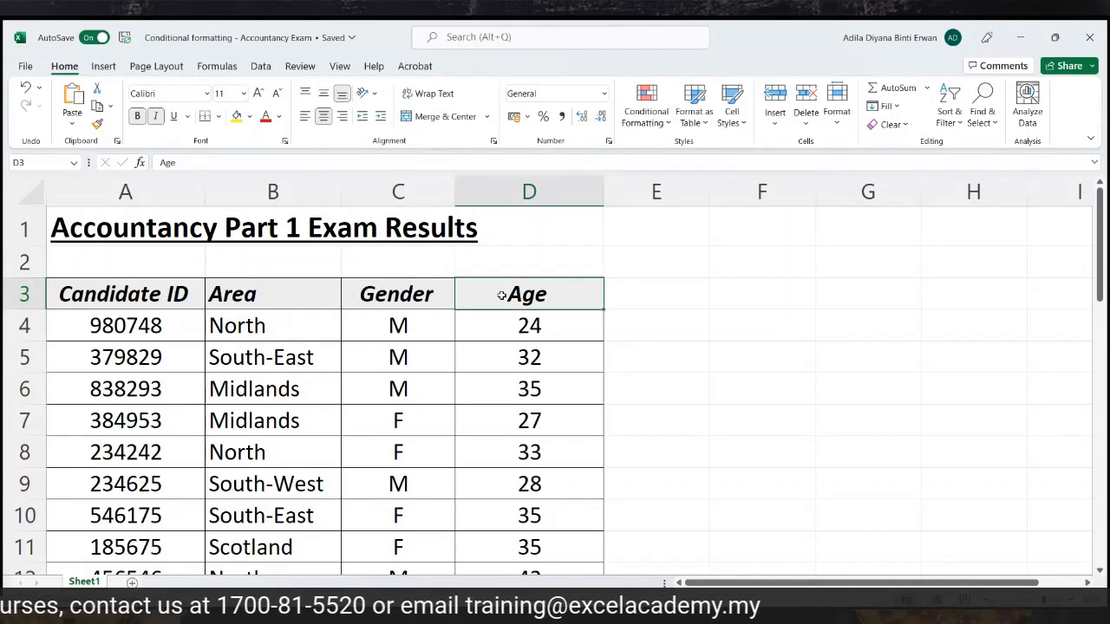
Review the exam results table and the highlighting criteria for each column in row 28
scroll(502, 316, "down", 5)
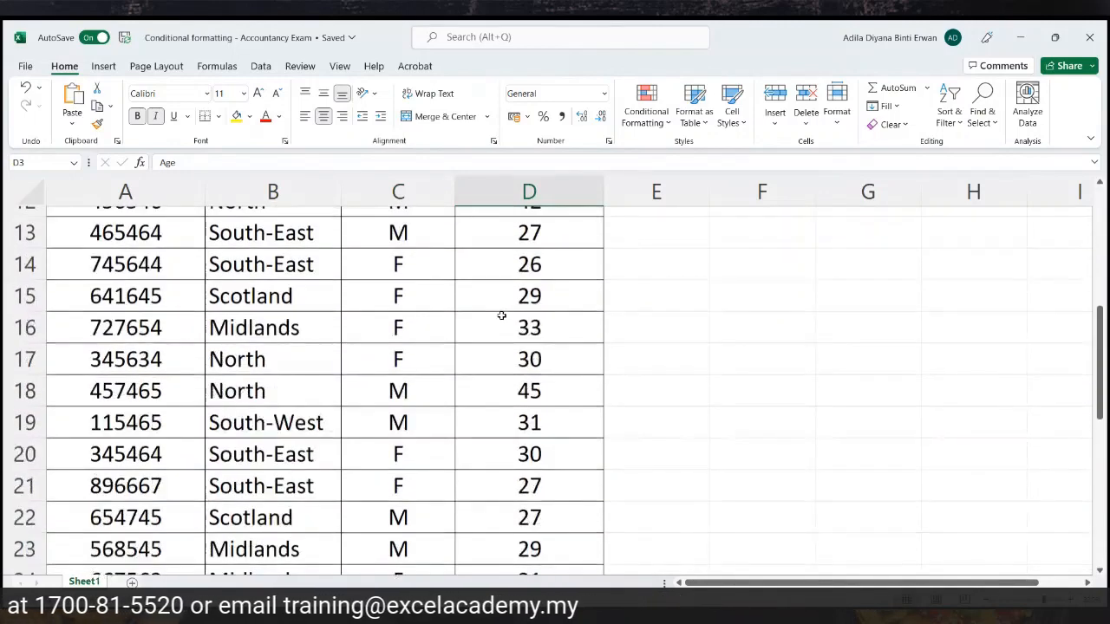
scroll(501, 316, "down", 2)
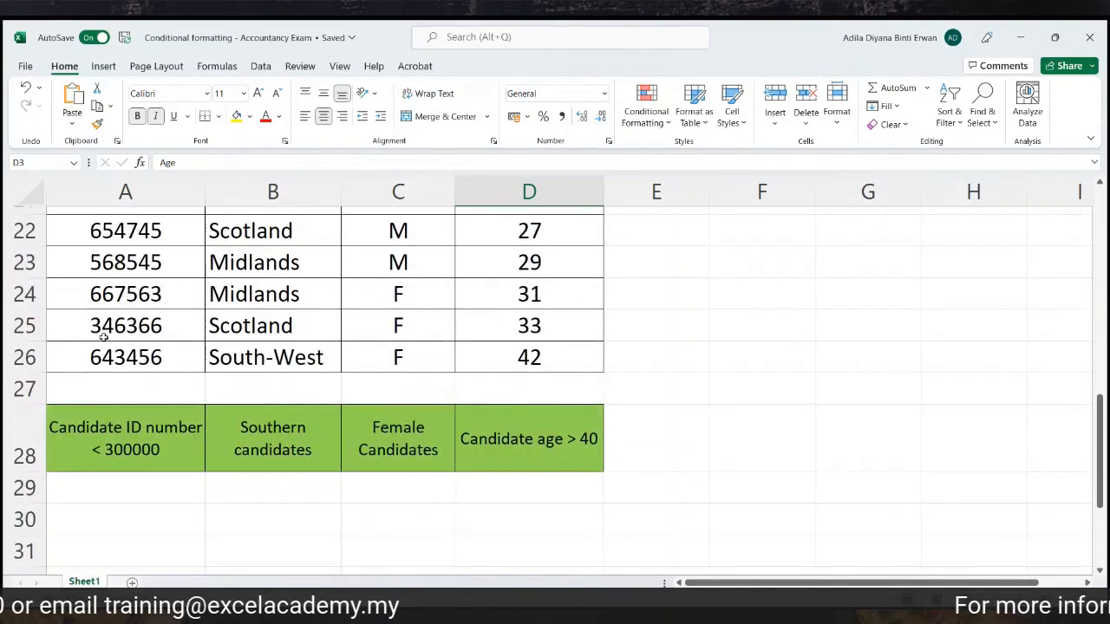
left_click(29, 358)
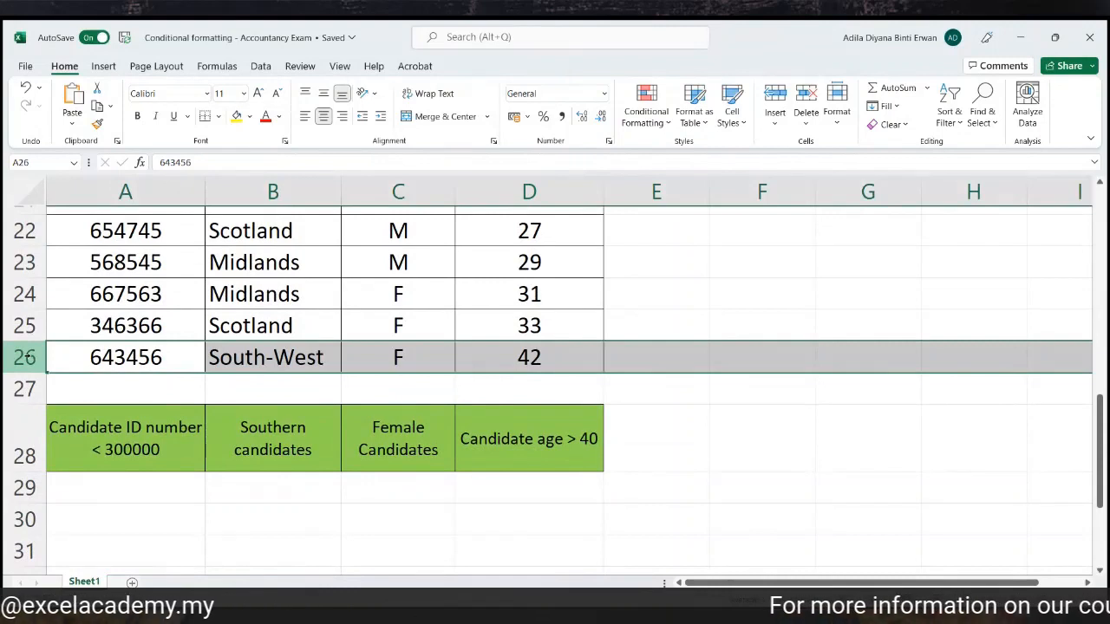
left_click(26, 450)
left_click(110, 445)
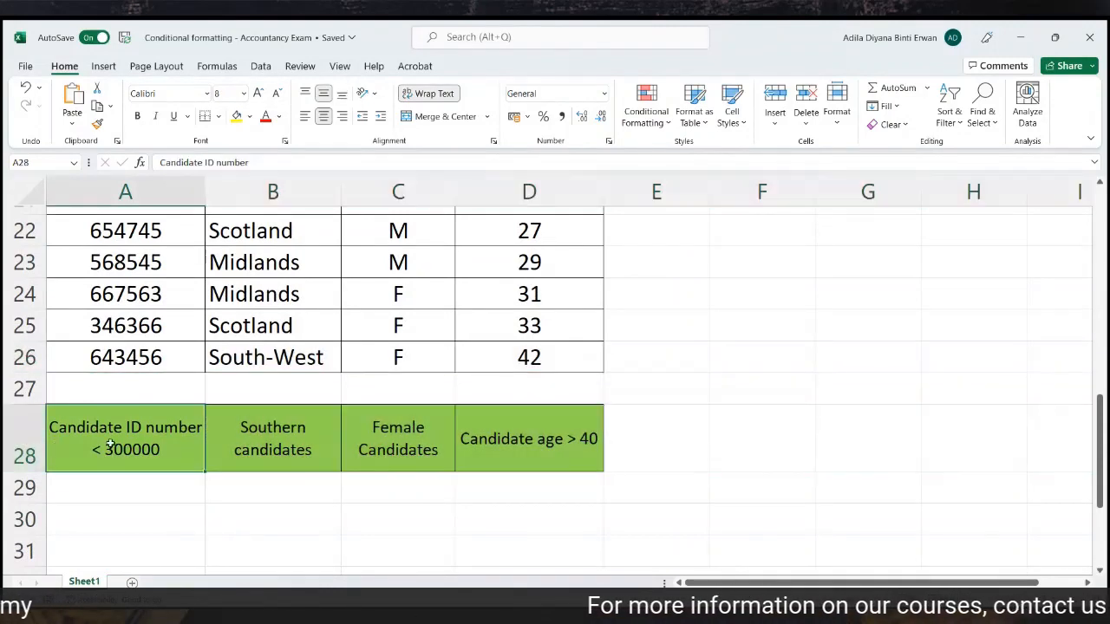
left_click(288, 446)
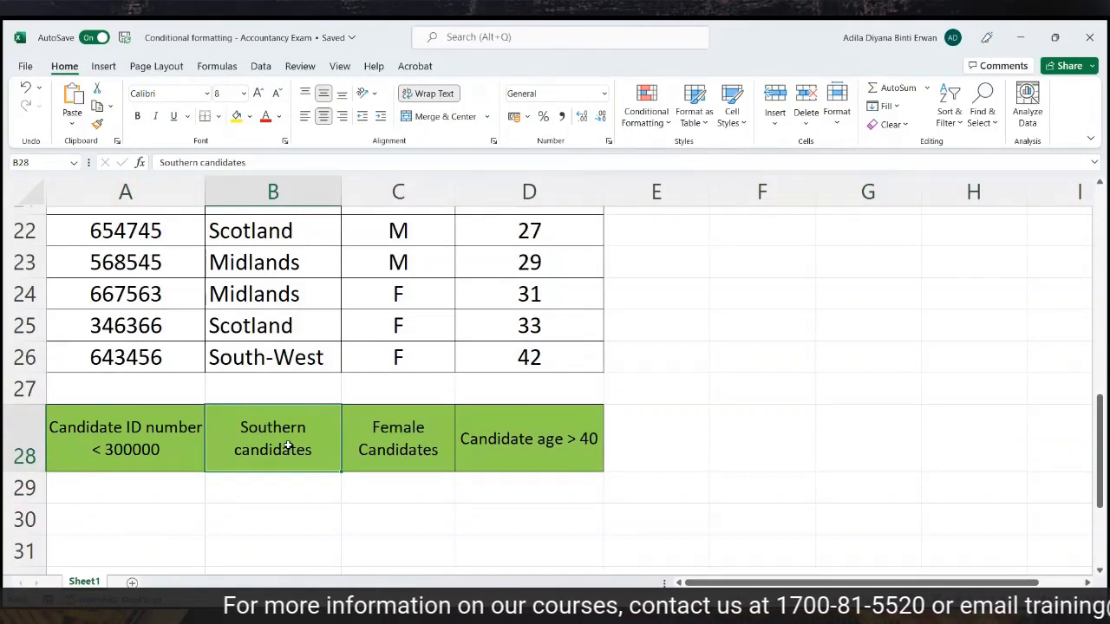
left_click(156, 451)
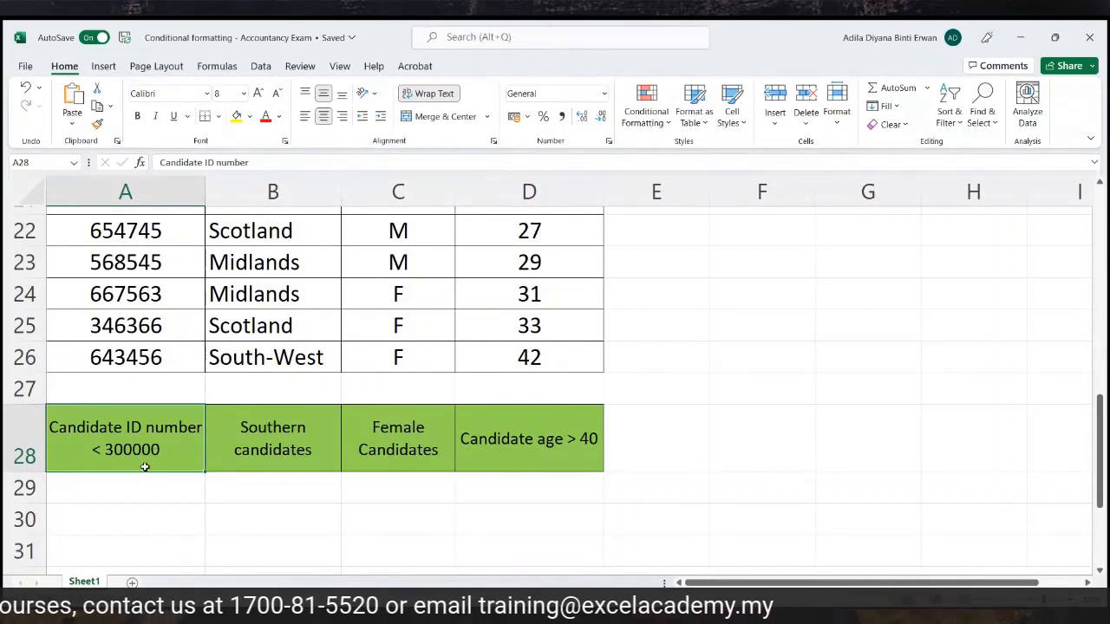
left_click(243, 454)
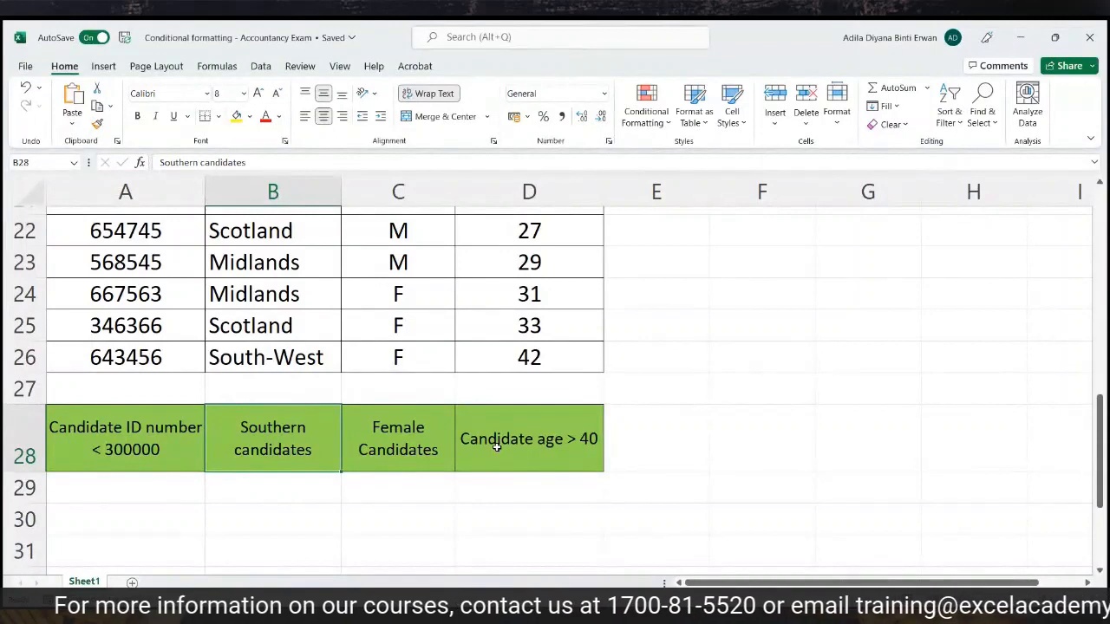
scroll(497, 446, "up", 7)
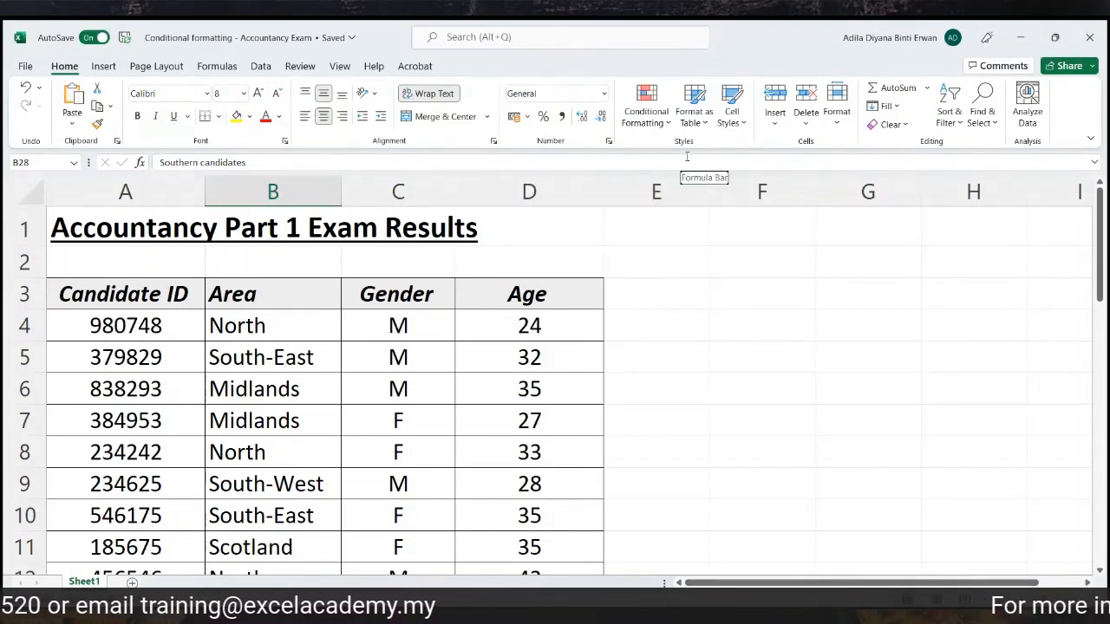
Examine the available conditional formatting rule types, from Highlight Cells Rules to Icon Sets, and the options for clearing rules
left_click(646, 132)
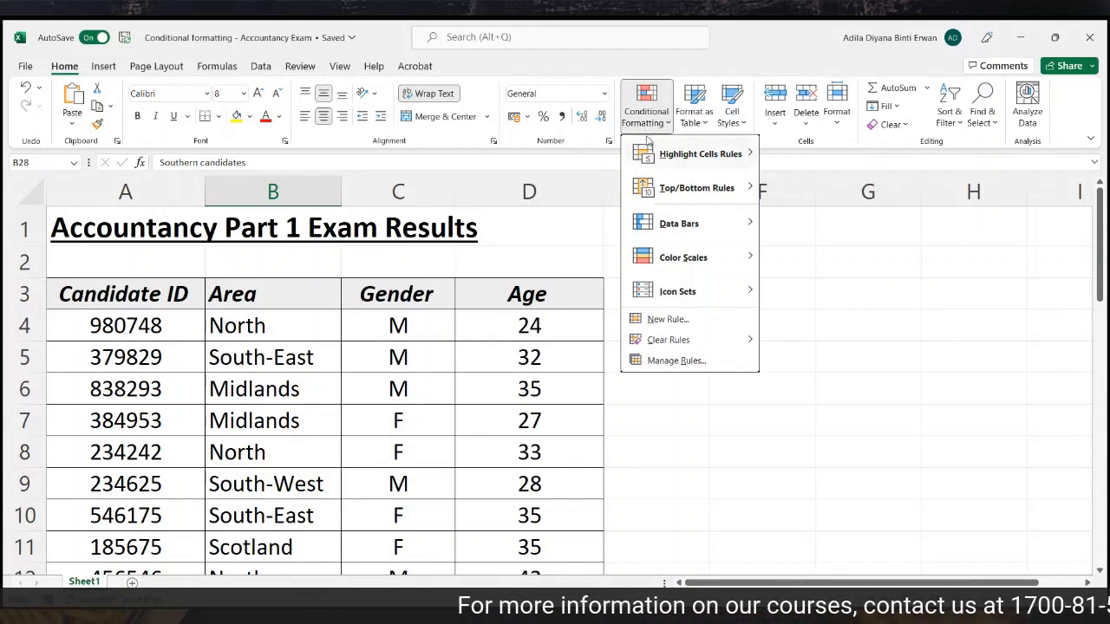
mouse_move(649, 156)
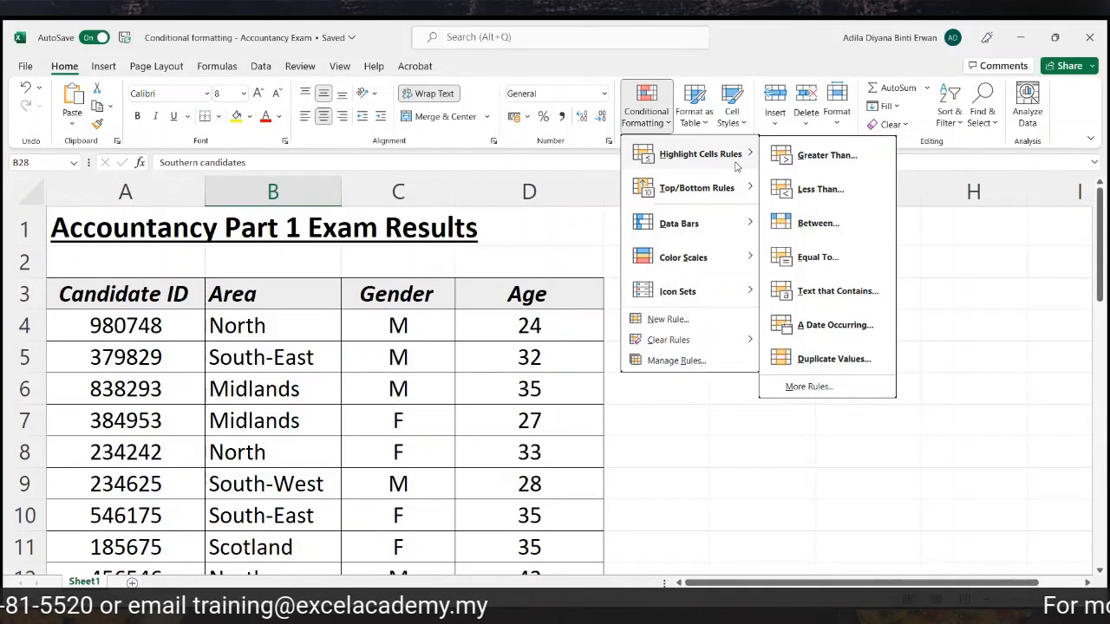
mouse_move(722, 193)
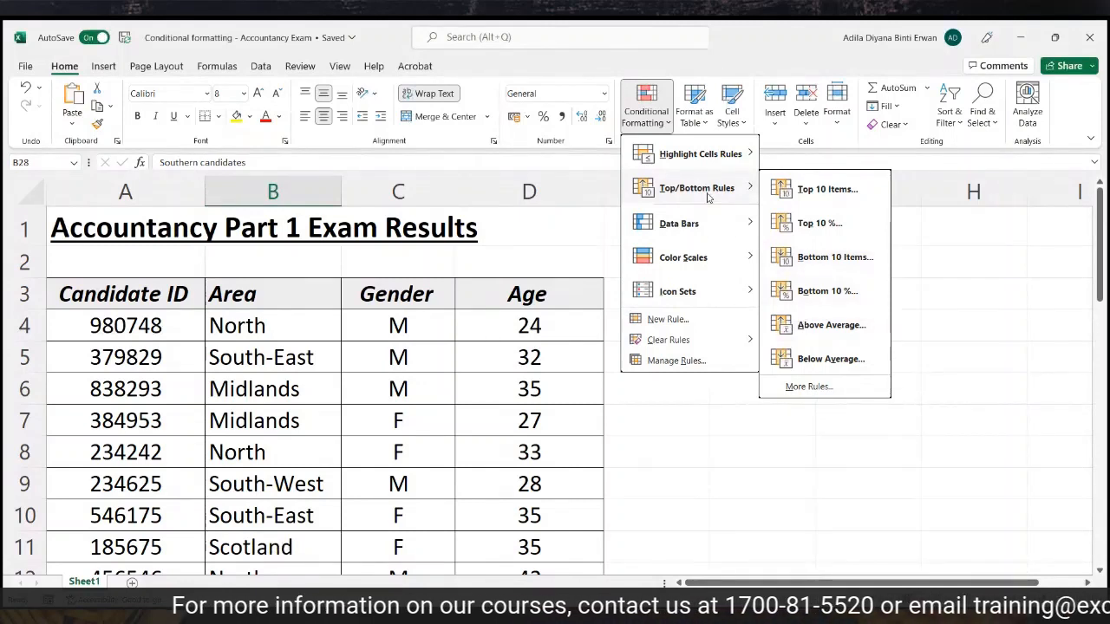
mouse_move(690, 227)
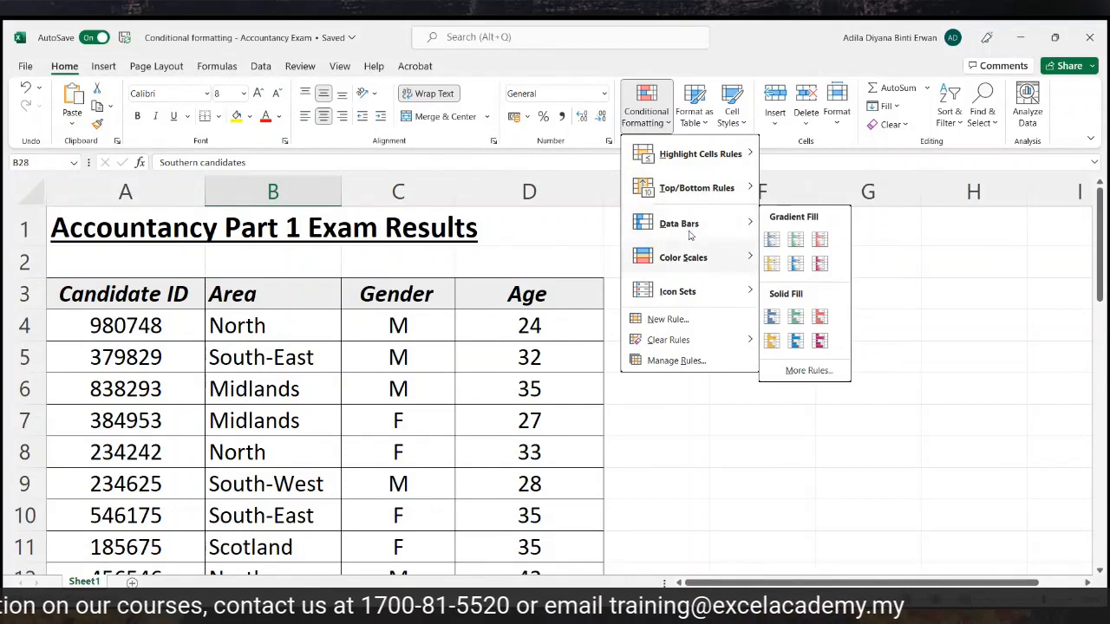
mouse_move(685, 259)
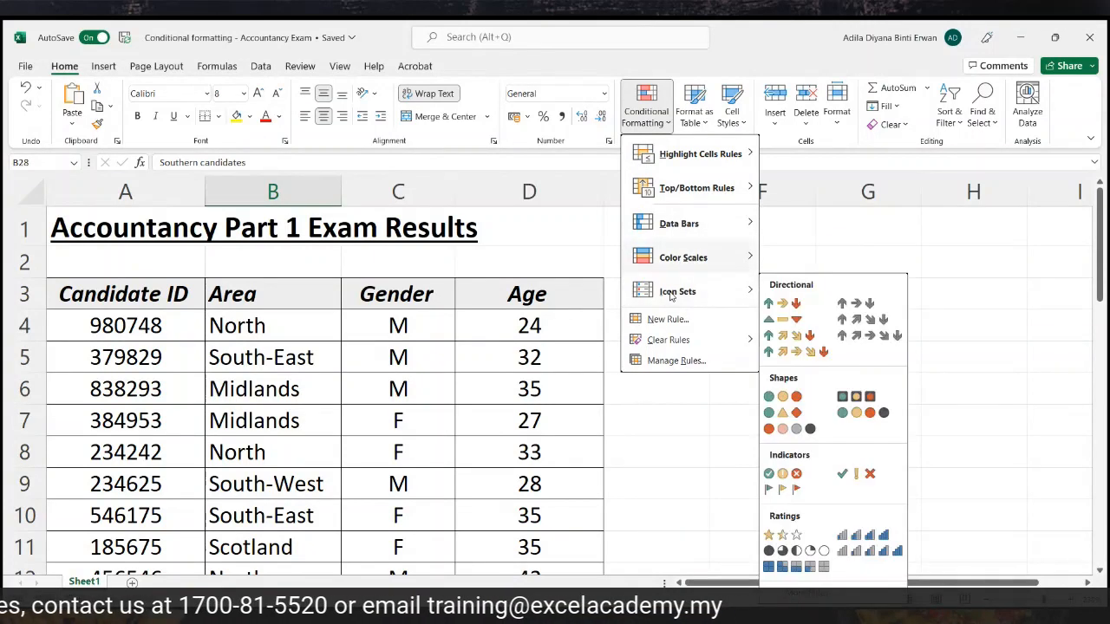
mouse_move(685, 234)
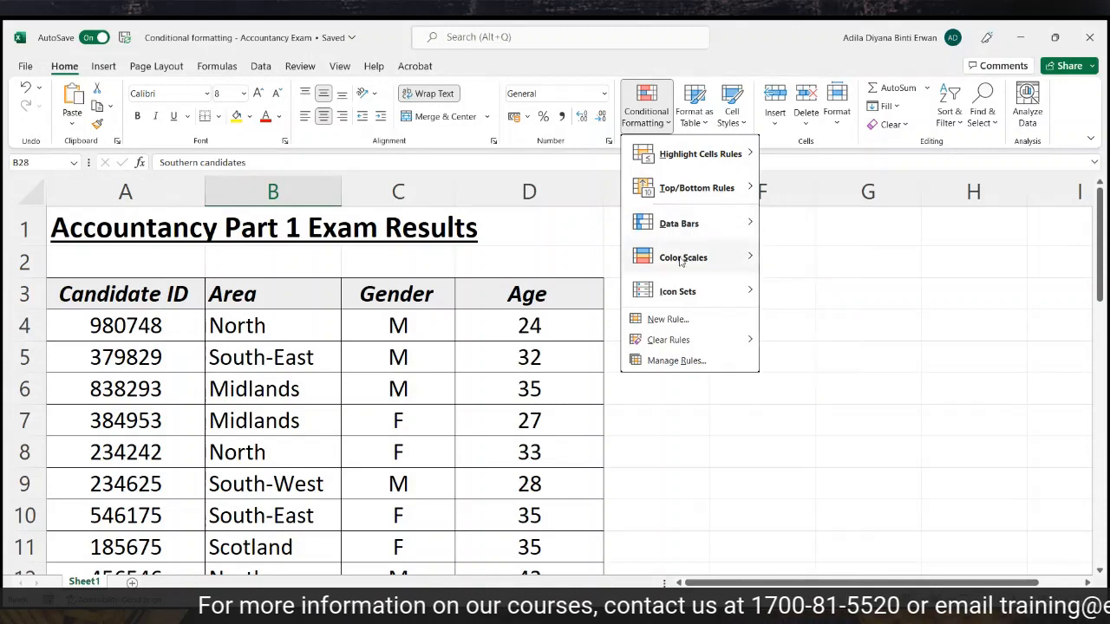
mouse_move(678, 297)
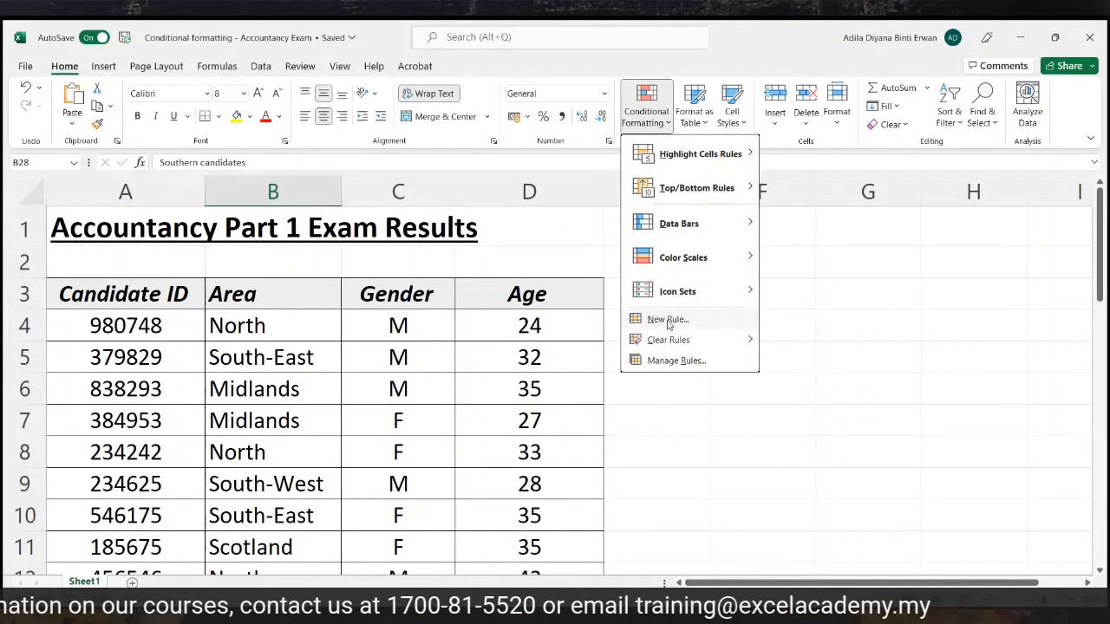
mouse_move(666, 341)
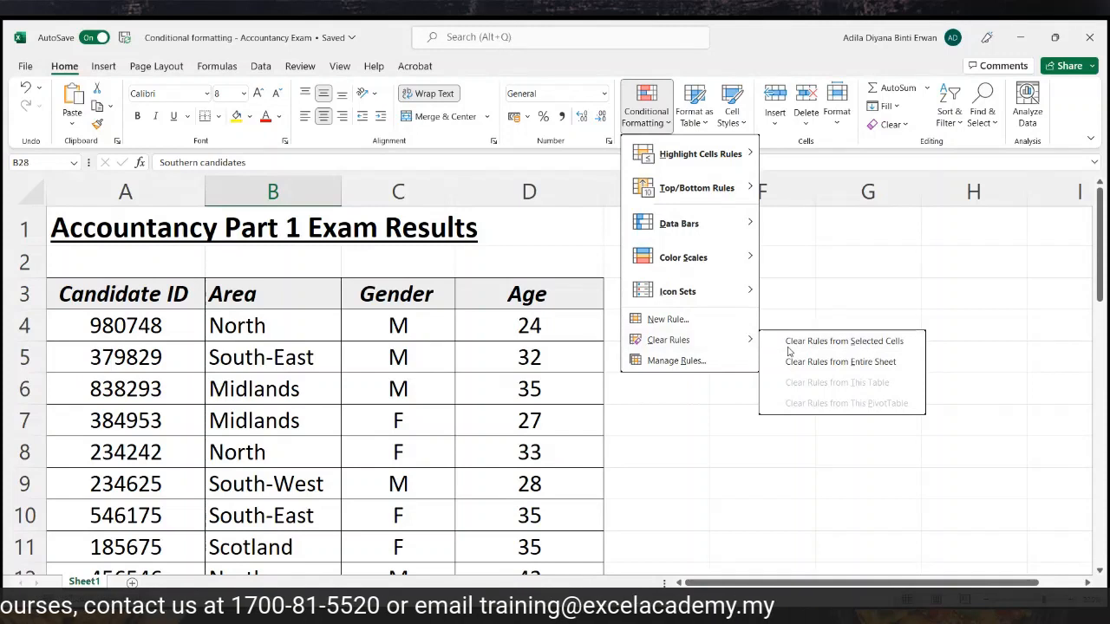
left_click(824, 341)
Select the Gender column and examine the options for clearing conditional formatting rules from selected cells or the sheet
left_click(396, 184)
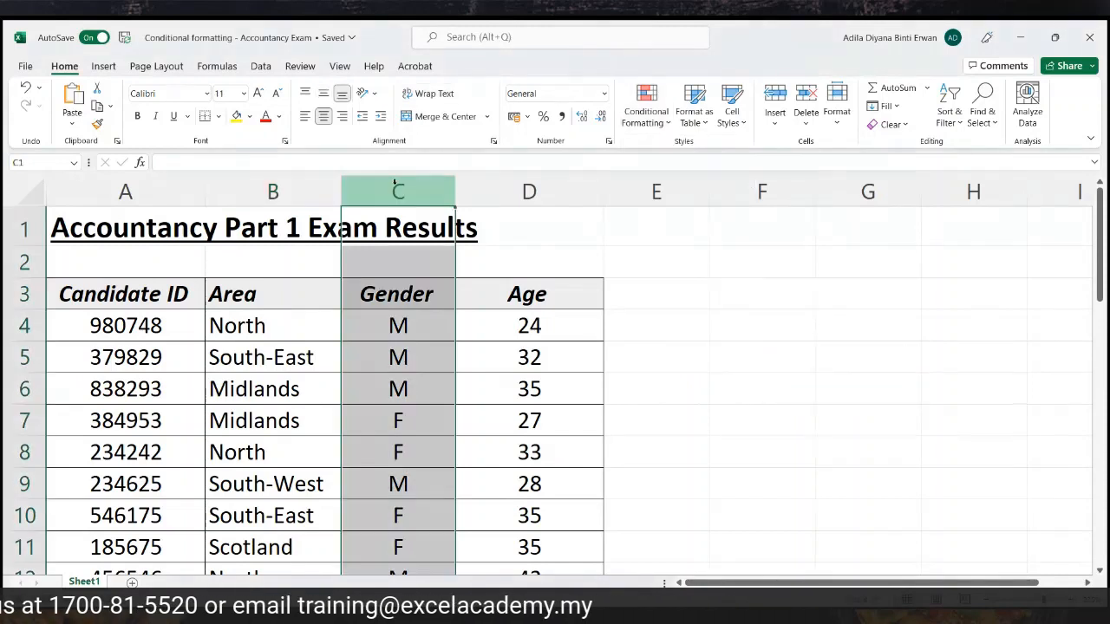
left_click(652, 134)
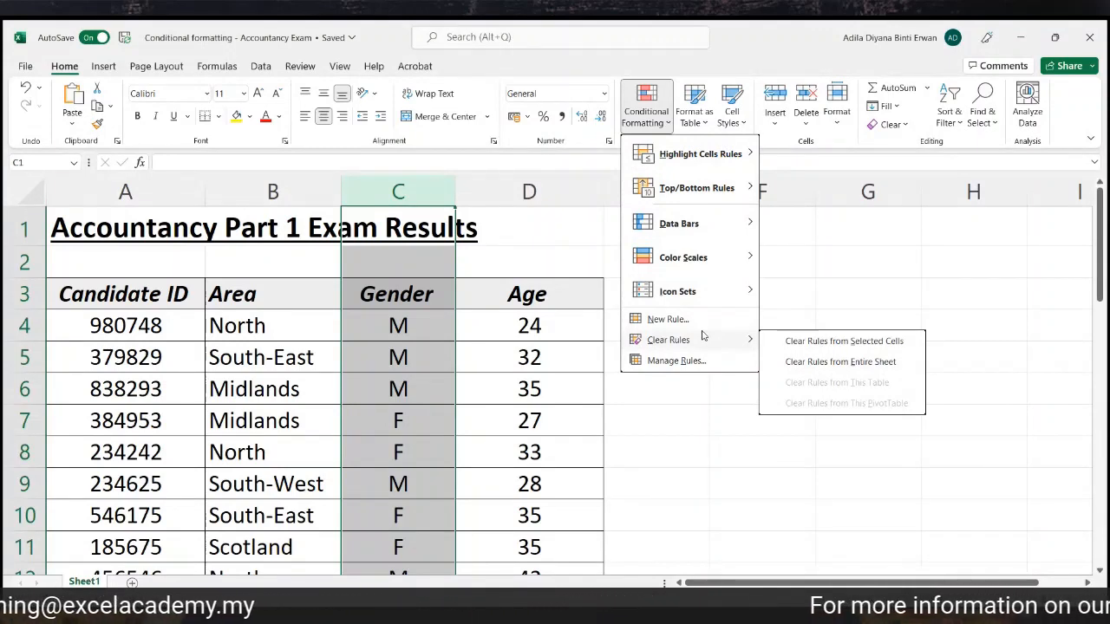
left_click(688, 495)
left_click(636, 483)
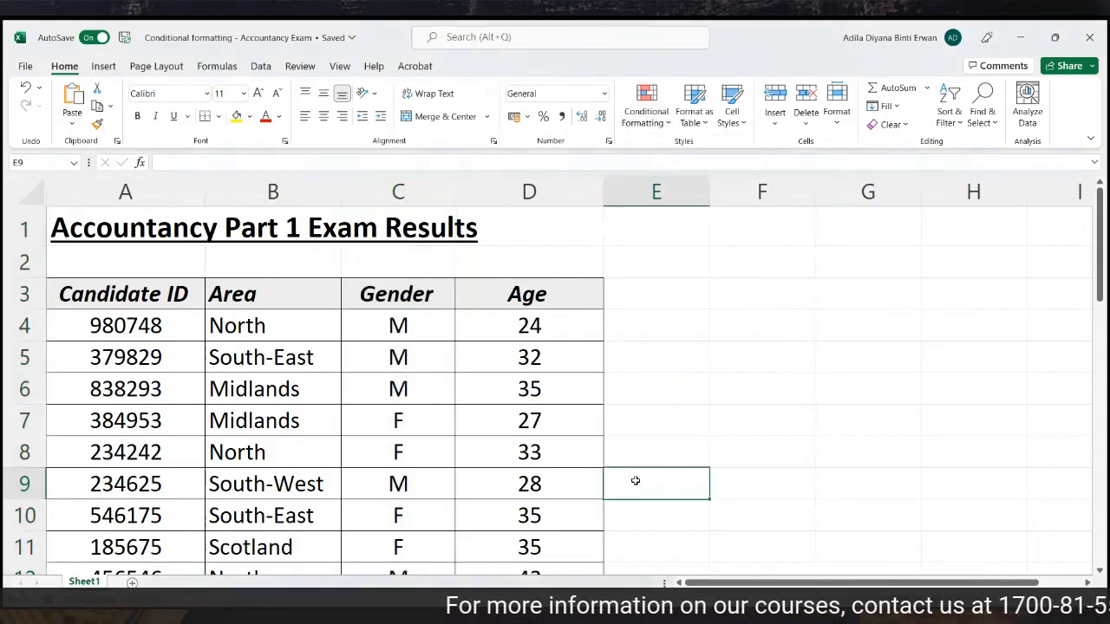
Examine the four criteria in row 28 for candidate ID, southern candidates, female candidates and candidate age
scroll(635, 480, "down", 6)
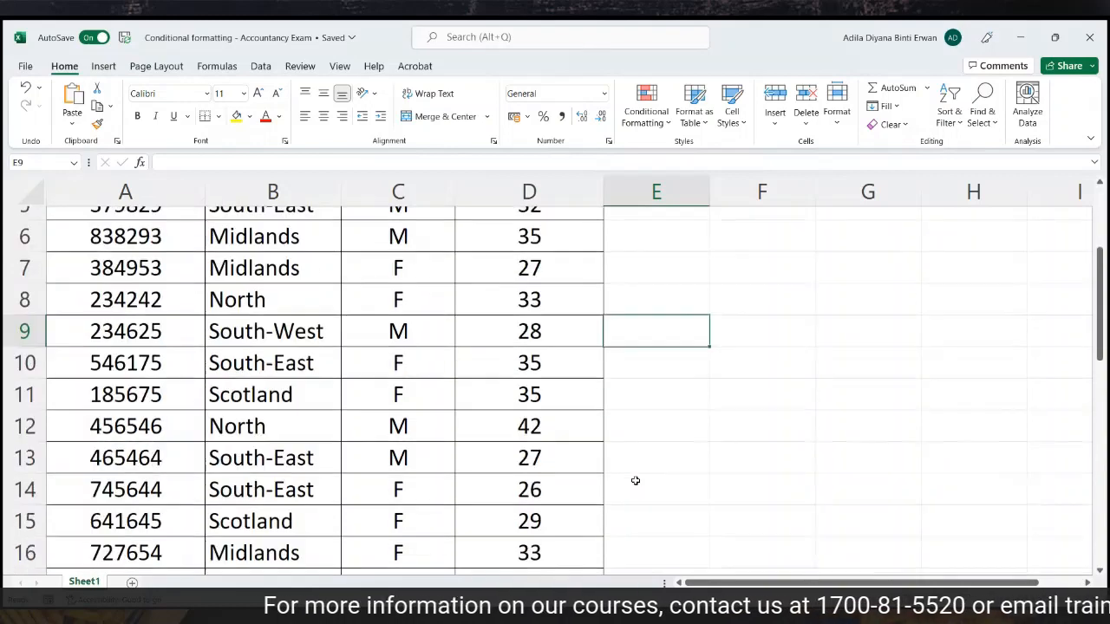
scroll(635, 480, "down", 1)
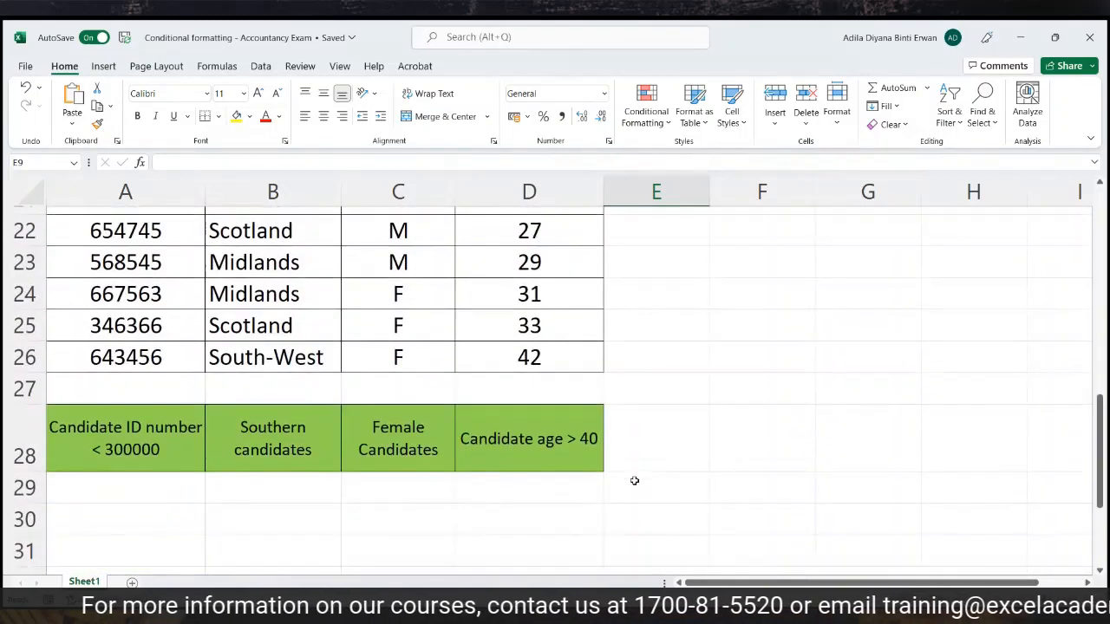
left_click(15, 429)
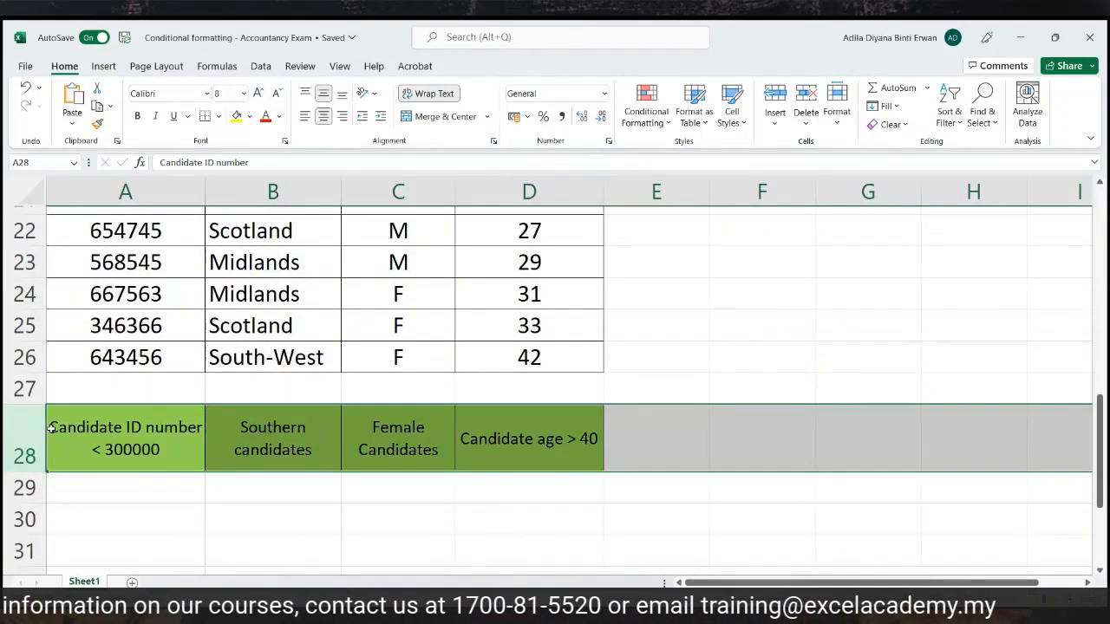
left_click(108, 427)
left_click(264, 433)
left_click(396, 447)
left_click(563, 455)
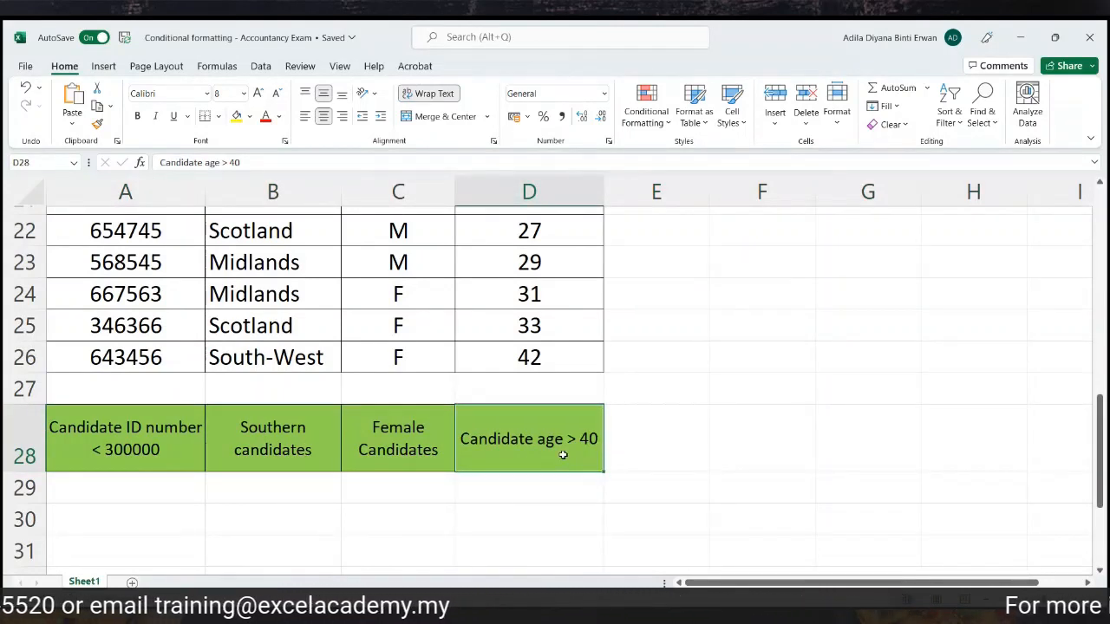
left_click(120, 446)
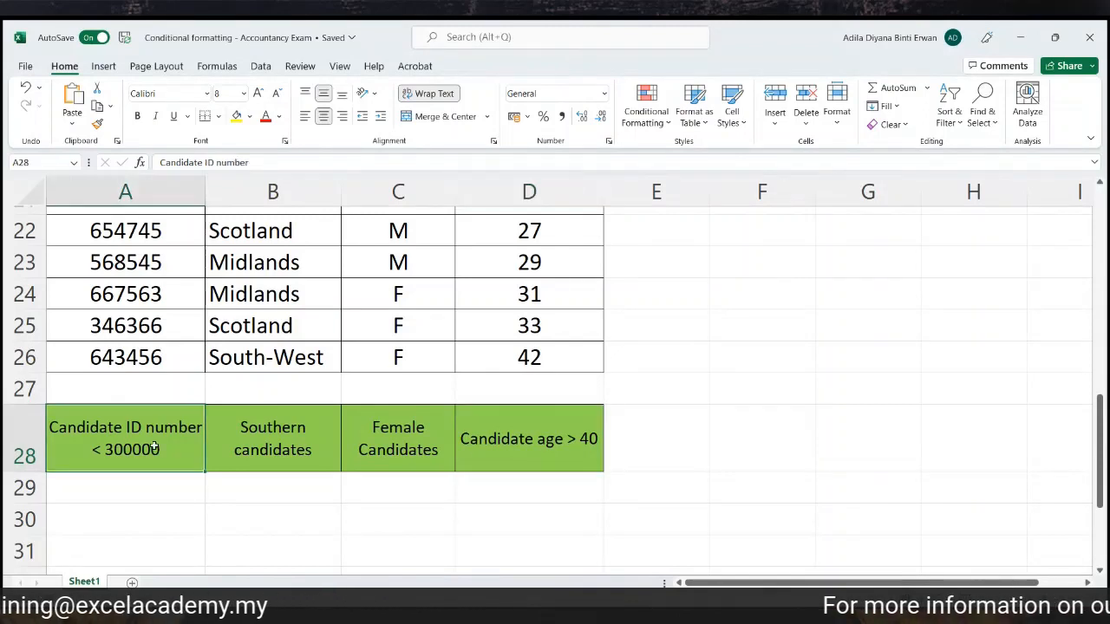
left_click(239, 446)
left_click_drag(337, 444, 469, 446)
left_click(601, 365)
left_click(184, 429)
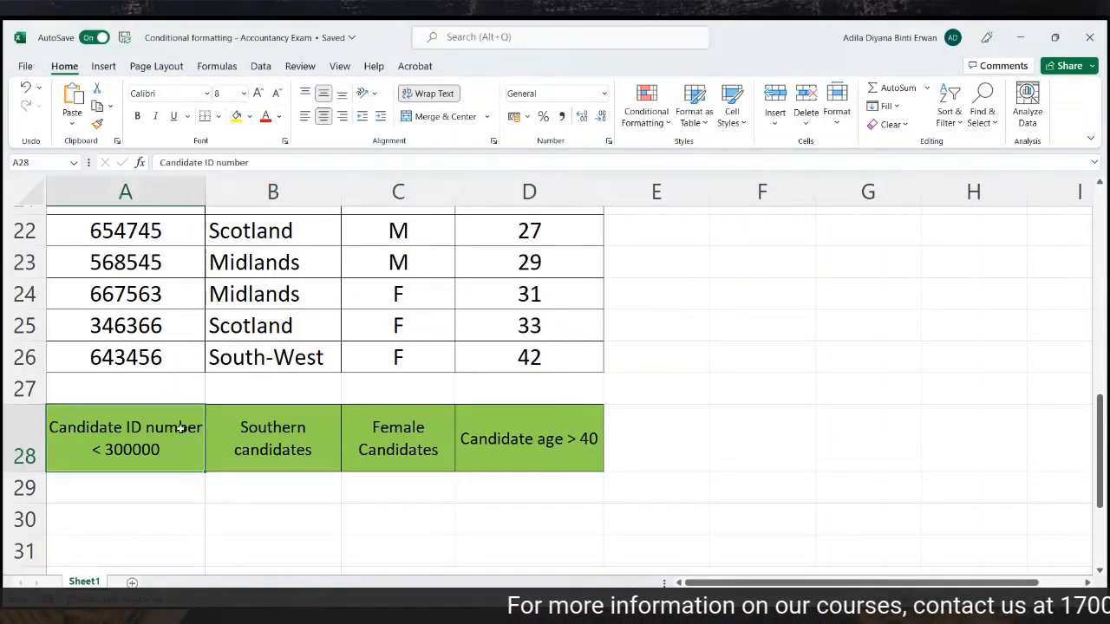
left_click(283, 435)
left_click(366, 438)
left_click(484, 445)
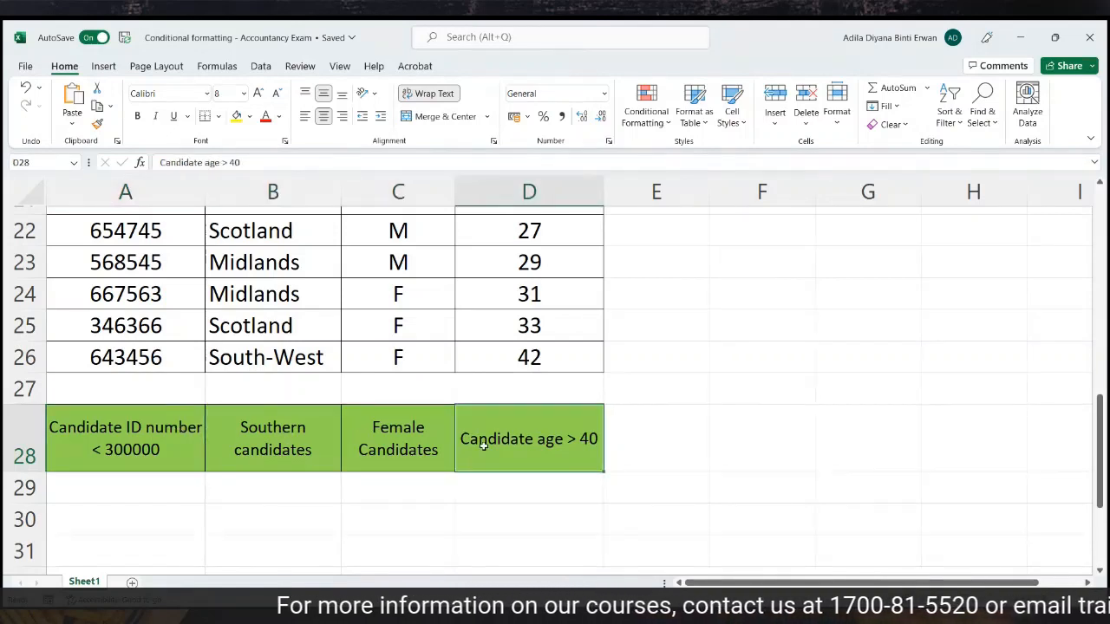
left_click(94, 450)
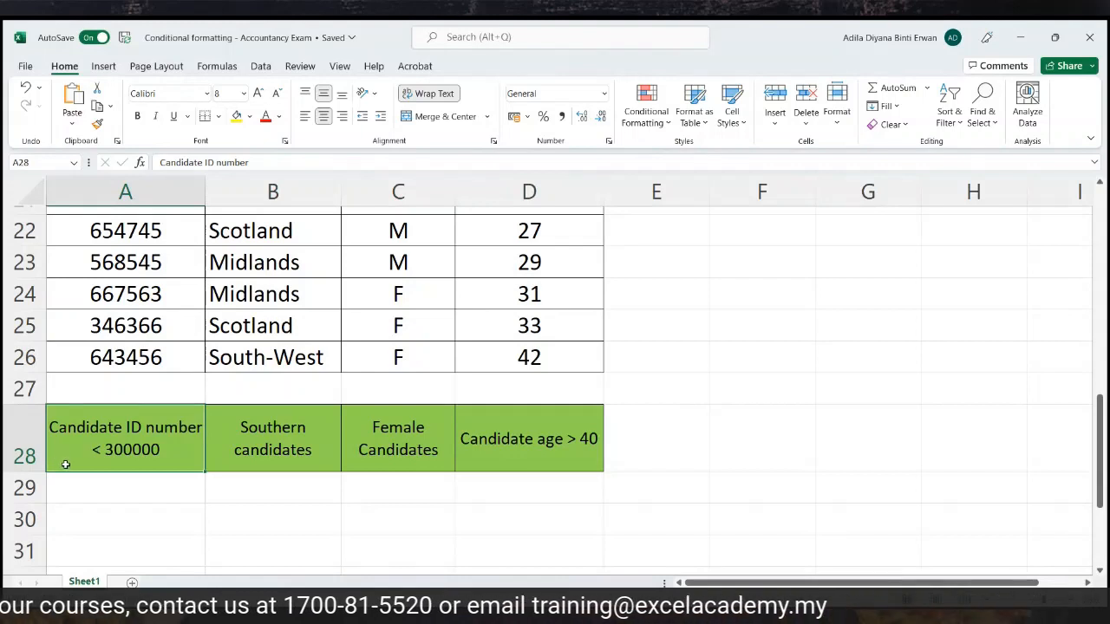
Apply a Less Than conditional formatting rule with value 300000 to the Candidate IDs in A4:A26, using light red fill with dark red text
scroll(89, 414, "up", 7)
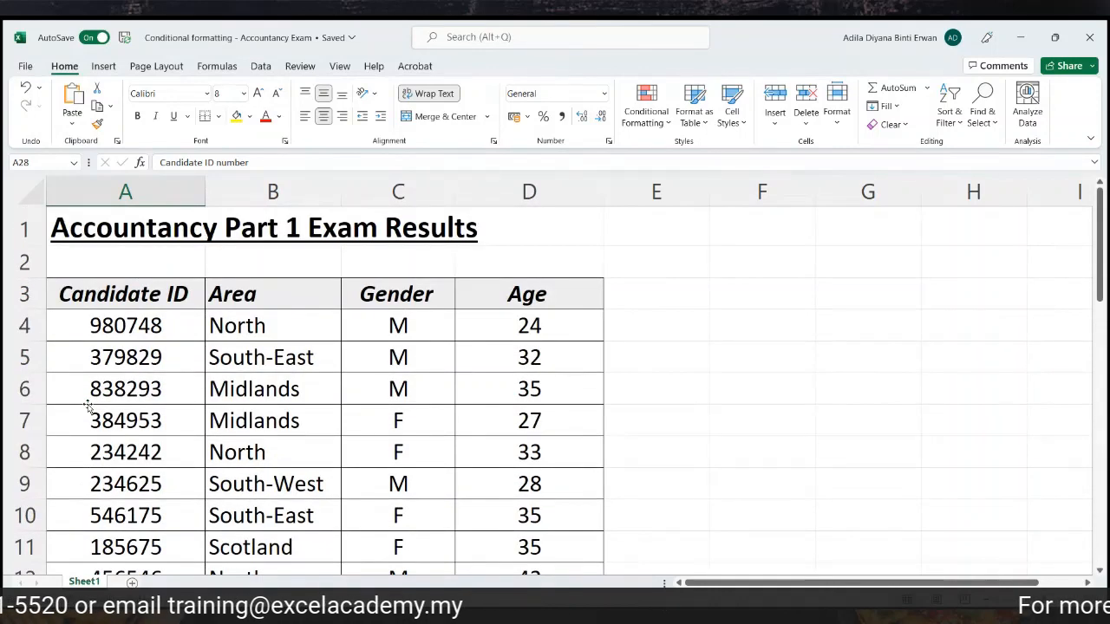
left_click(123, 328)
left_click_drag(124, 327, 124, 513)
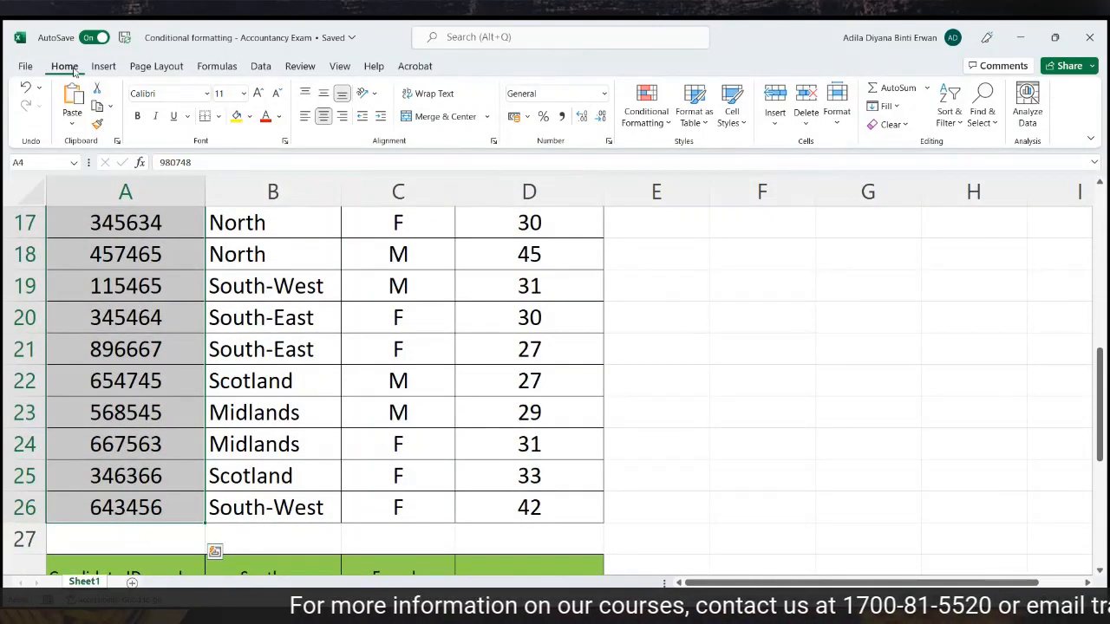
left_click(649, 131)
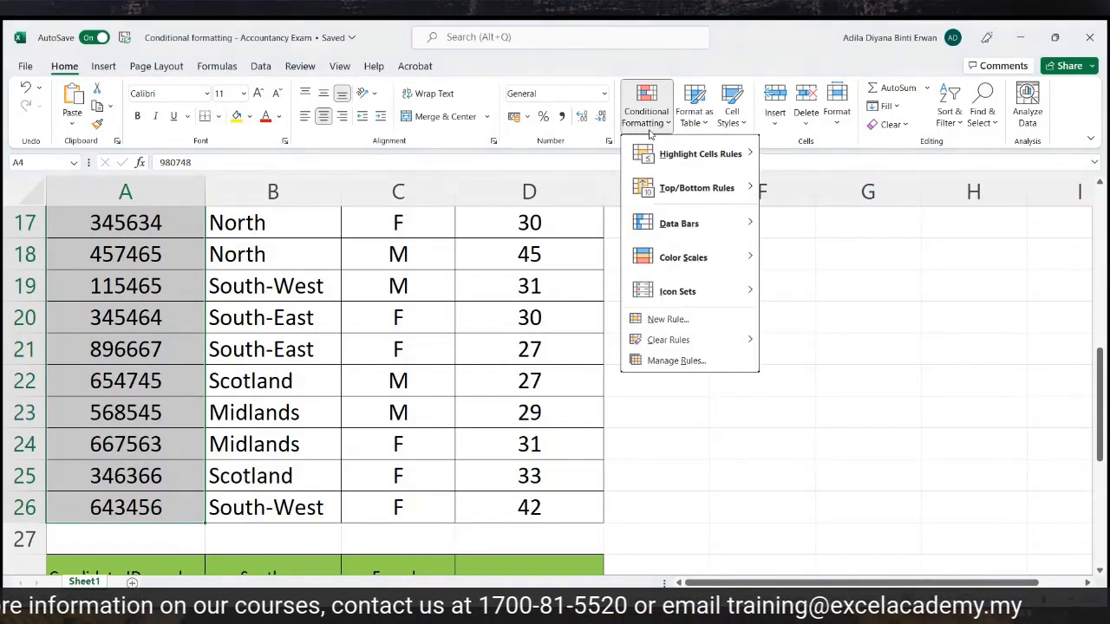
mouse_move(647, 157)
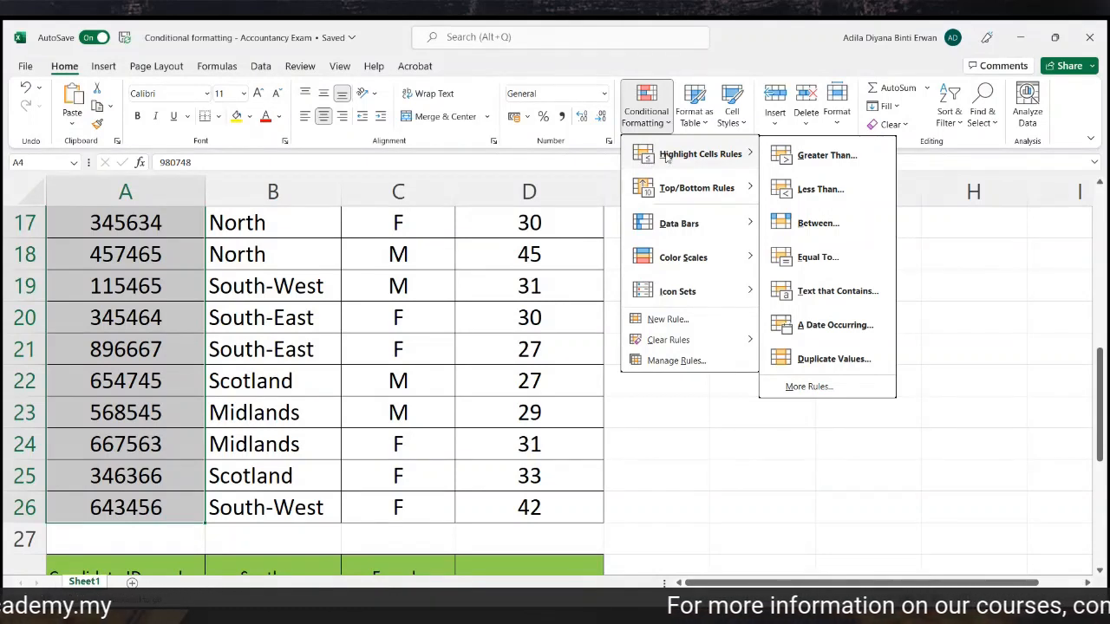
left_click(835, 199)
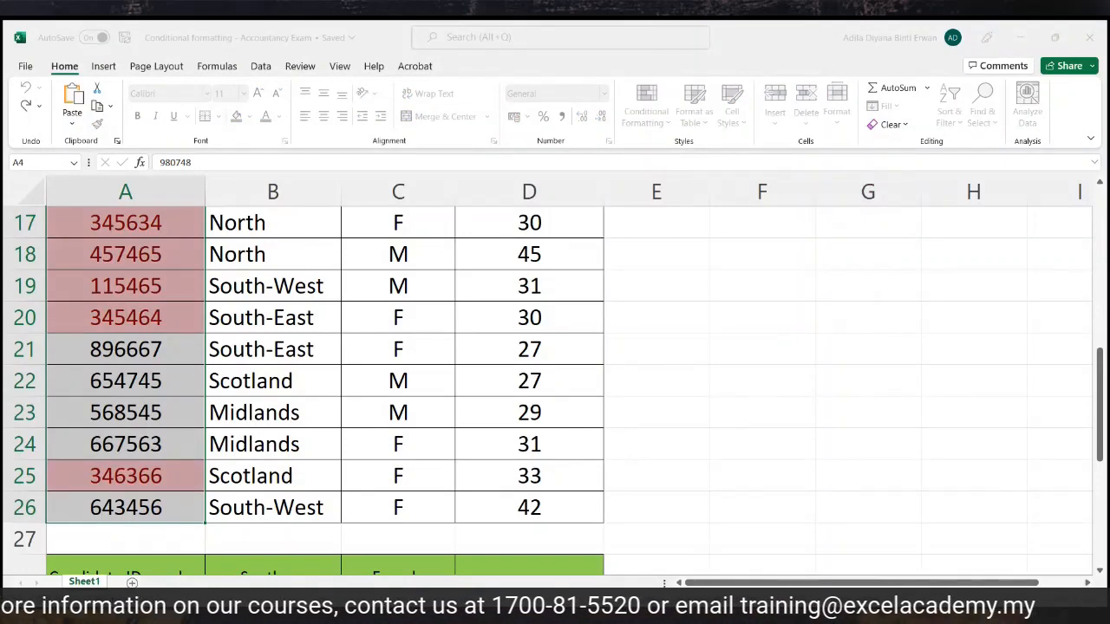
key("BackSpace")
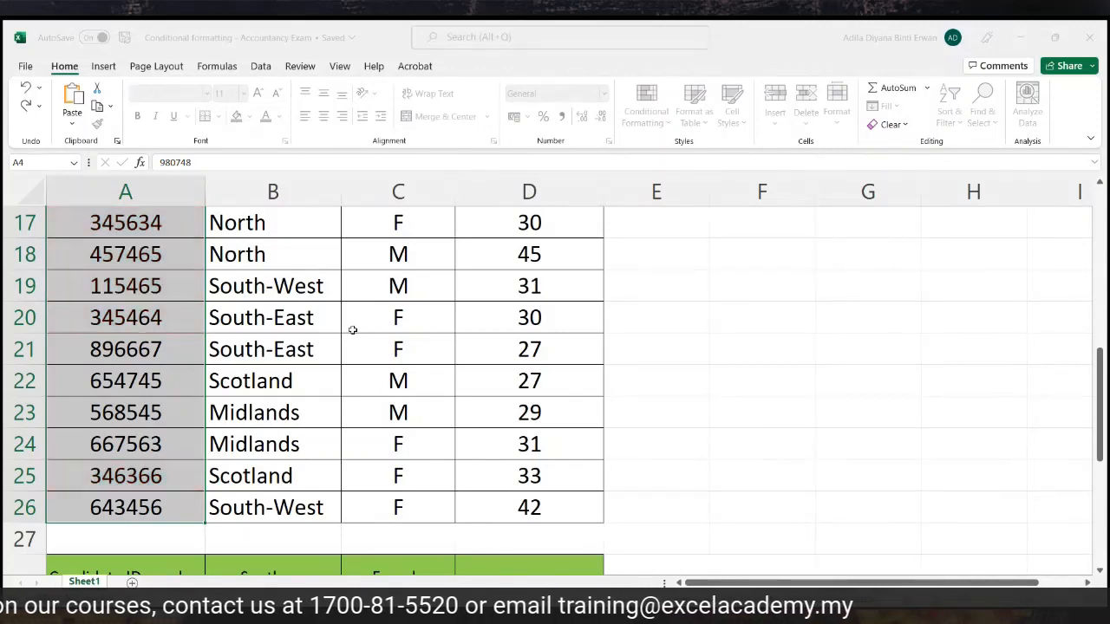
type("0")
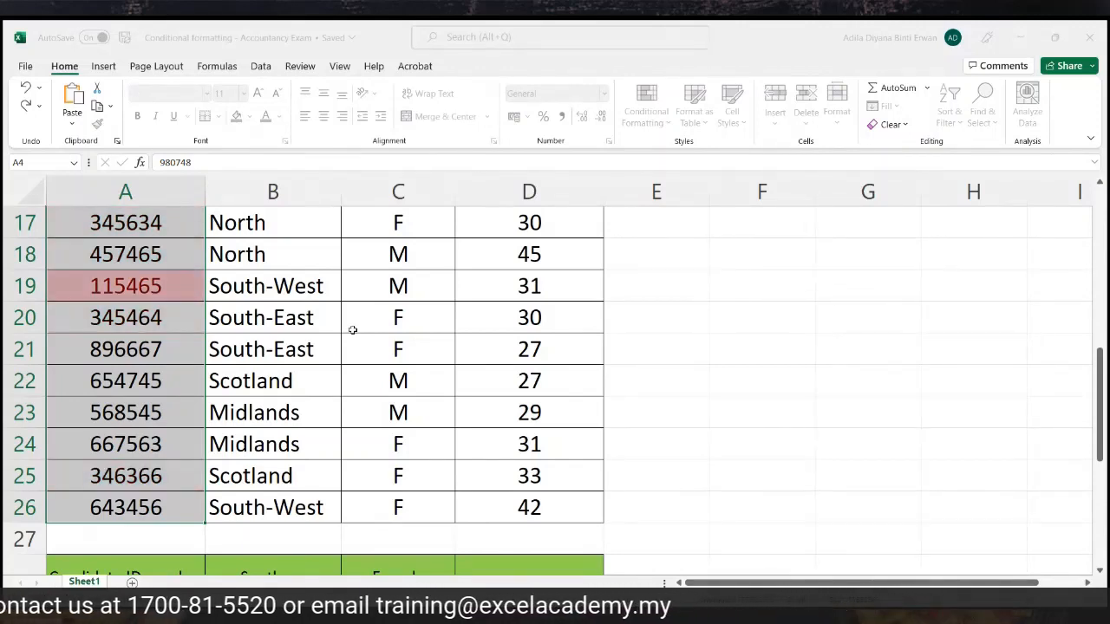
key("Return")
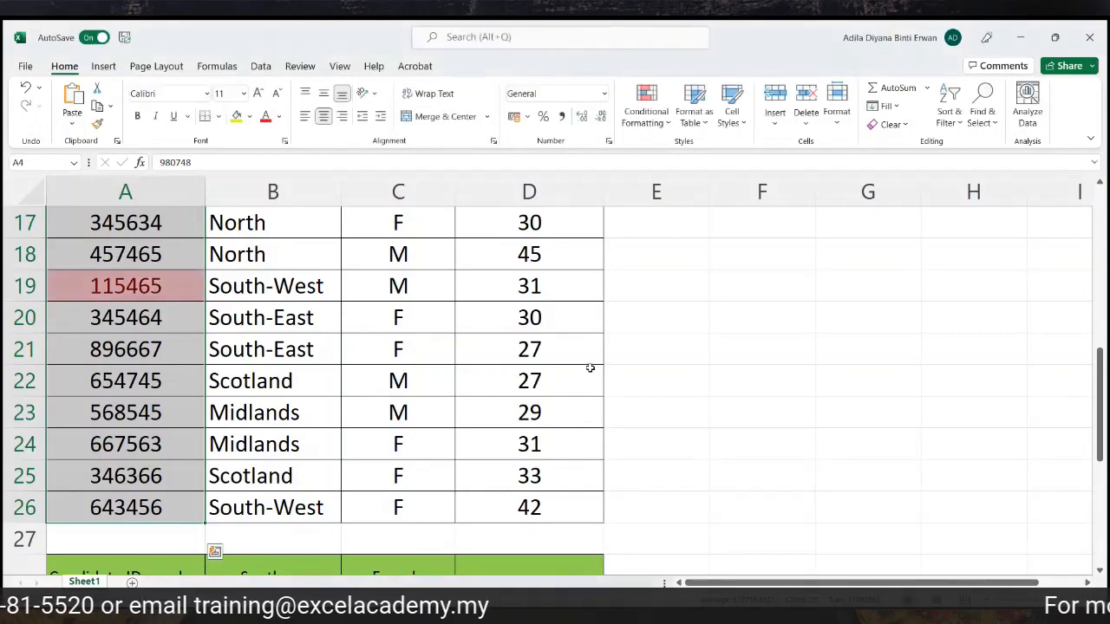
Review the highlighted Candidate IDs below 300000 and their rows in the results table
left_click(437, 420)
scroll(278, 416, "up", 2)
scroll(278, 420, "up", 4)
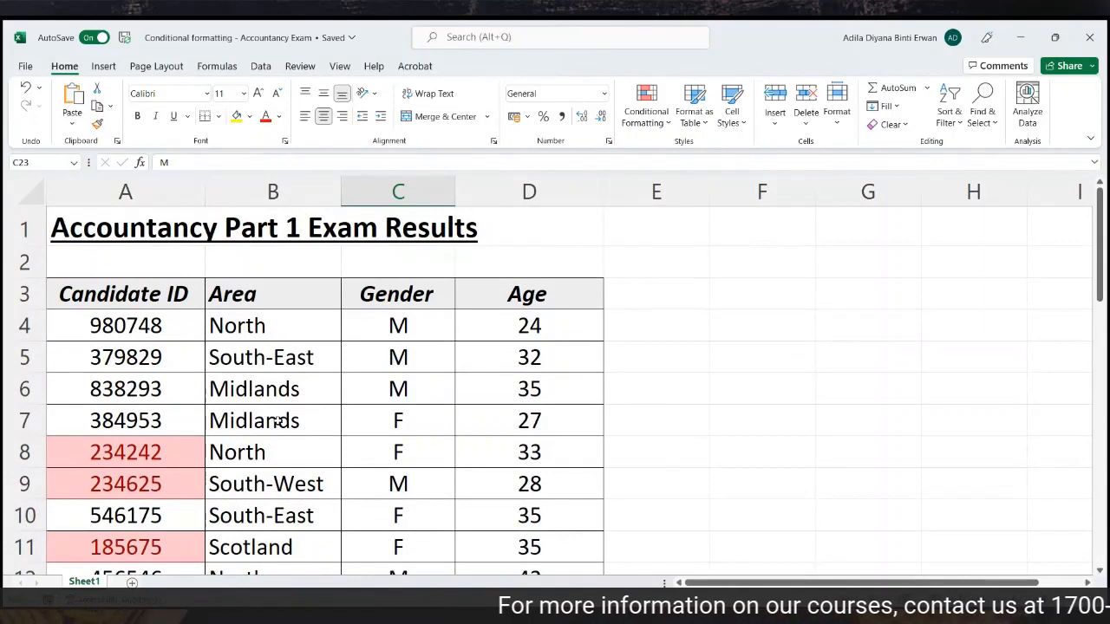
scroll(278, 421, "down", 1)
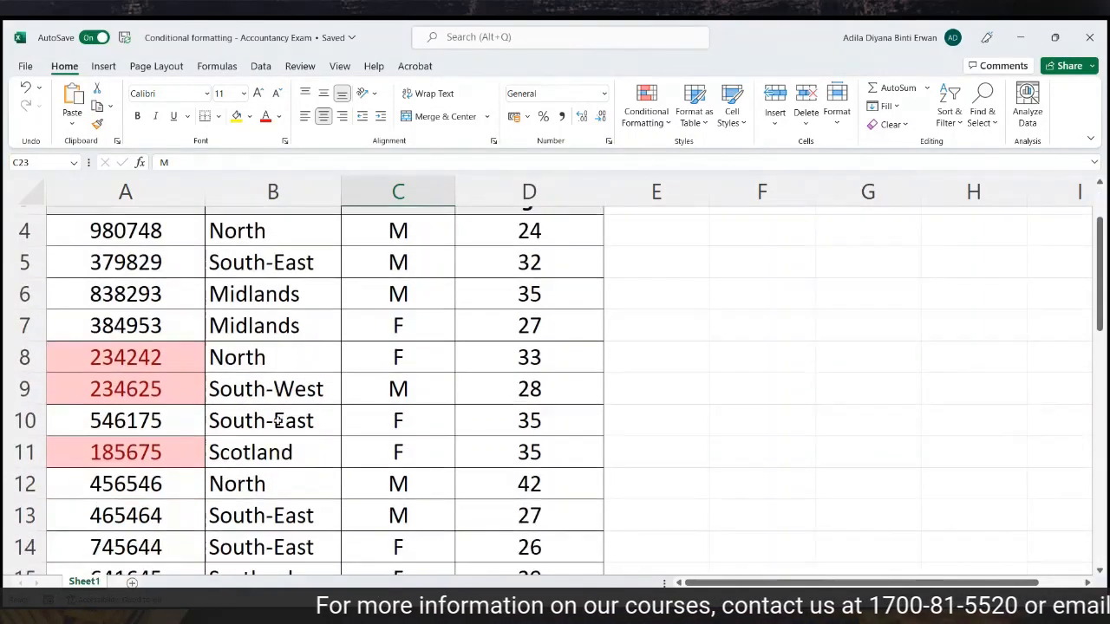
left_click(19, 357)
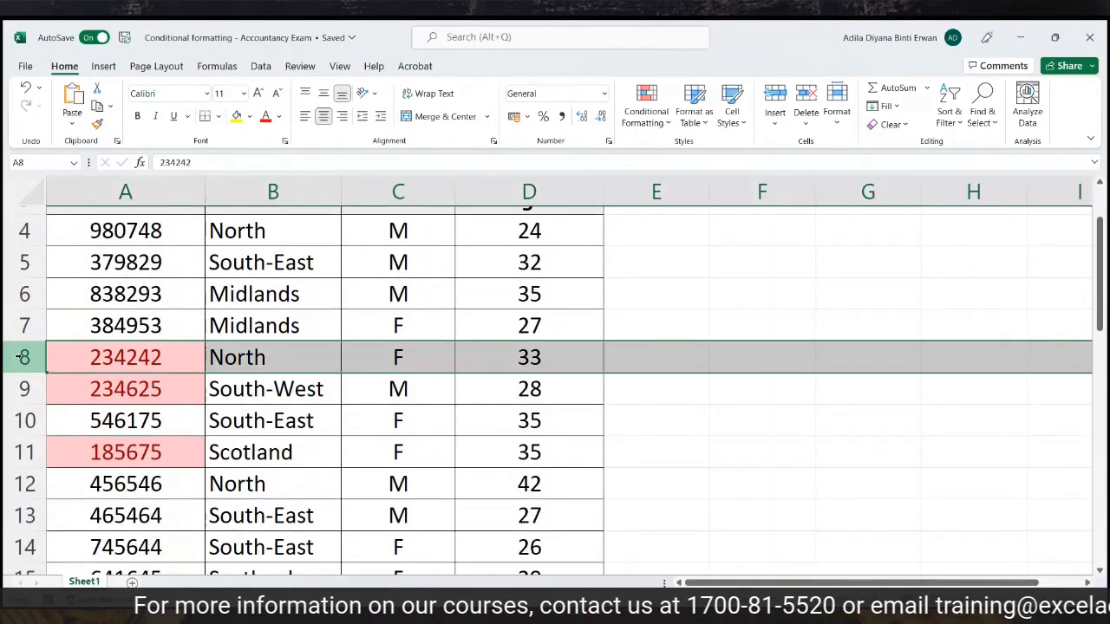
left_click(17, 386)
left_click(18, 452)
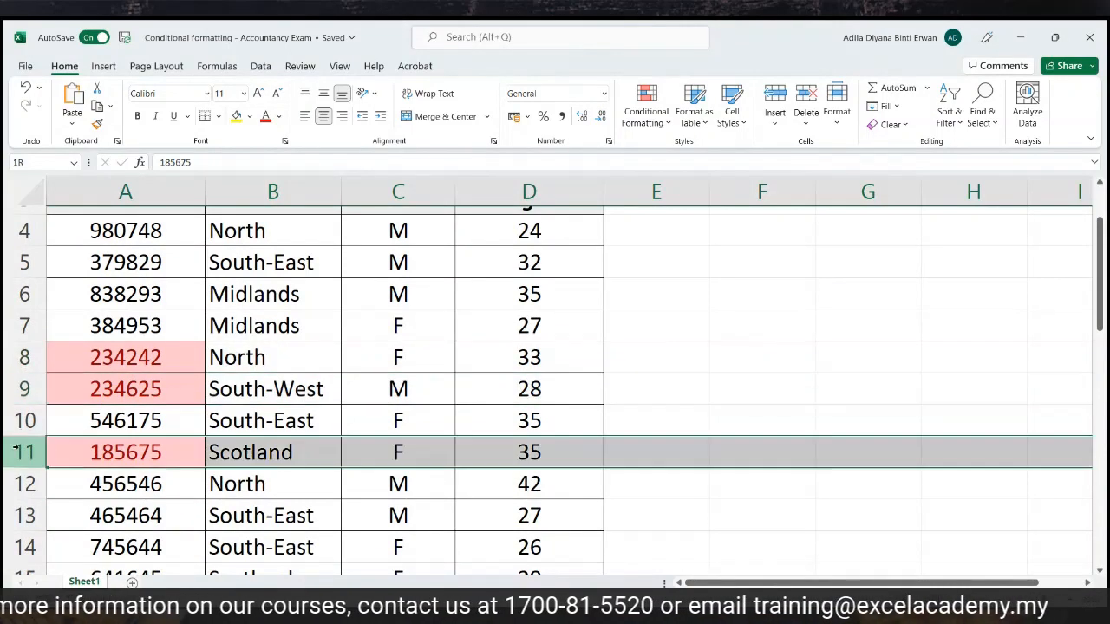
scroll(15, 451, "down", 3)
left_click(28, 418)
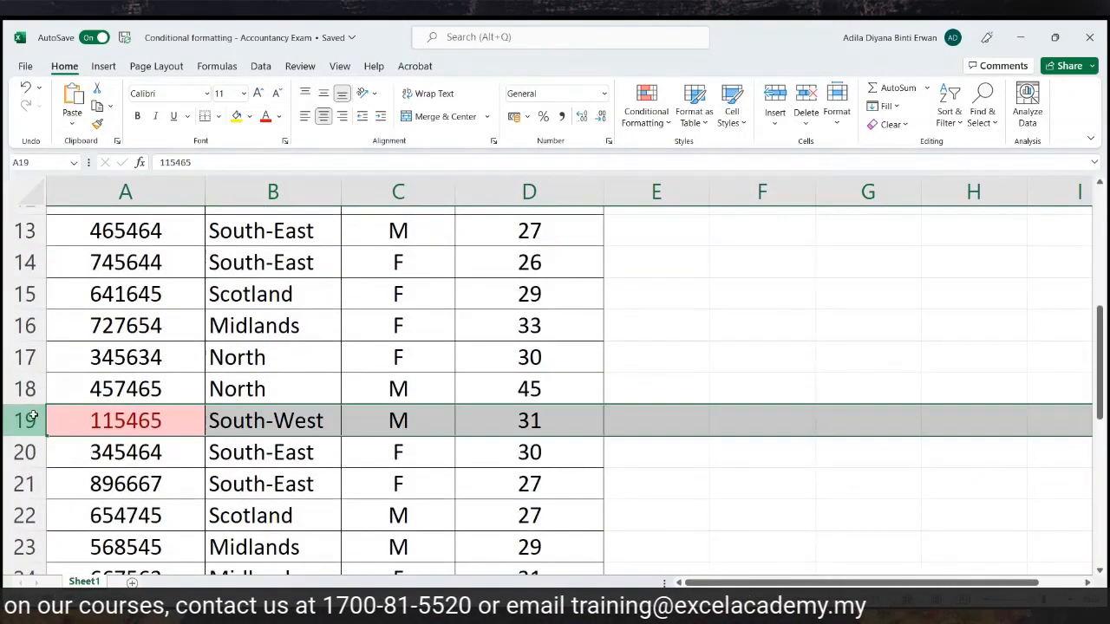
scroll(128, 399, "up", 2)
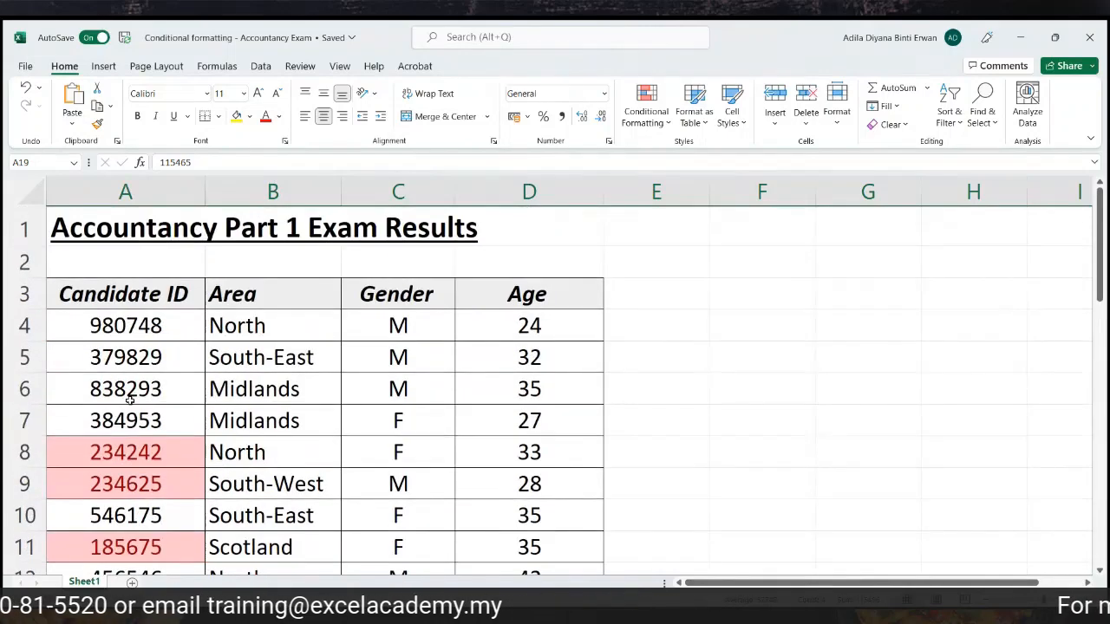
scroll(129, 408, "down", 7)
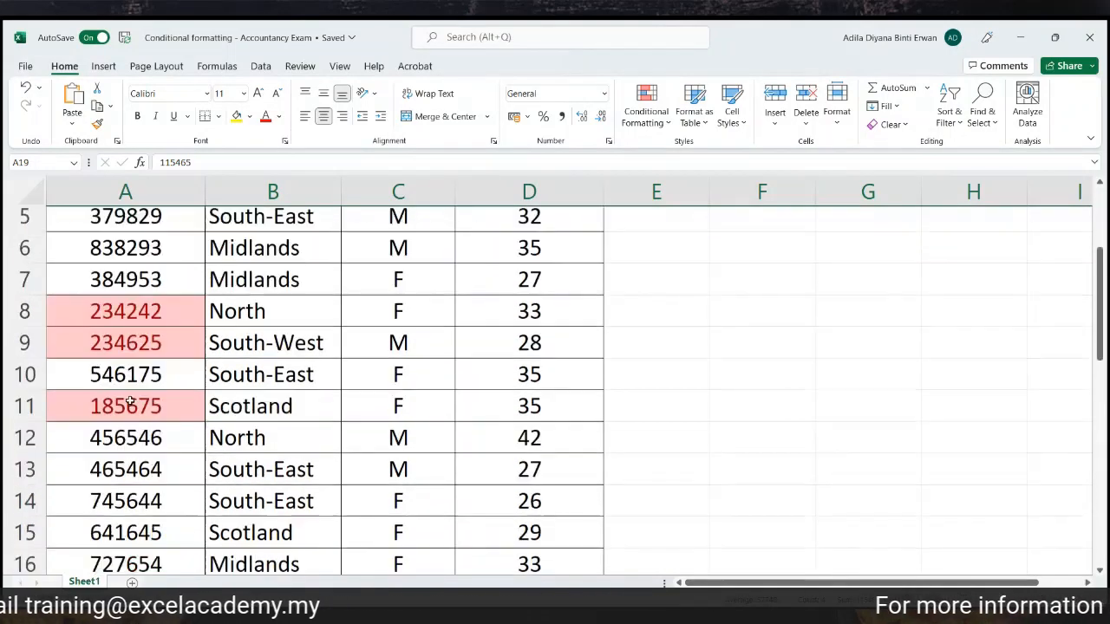
Examine the Candidate ID and Southern candidates criteria in row 28 and compare the latter with the Area column
left_click(124, 440)
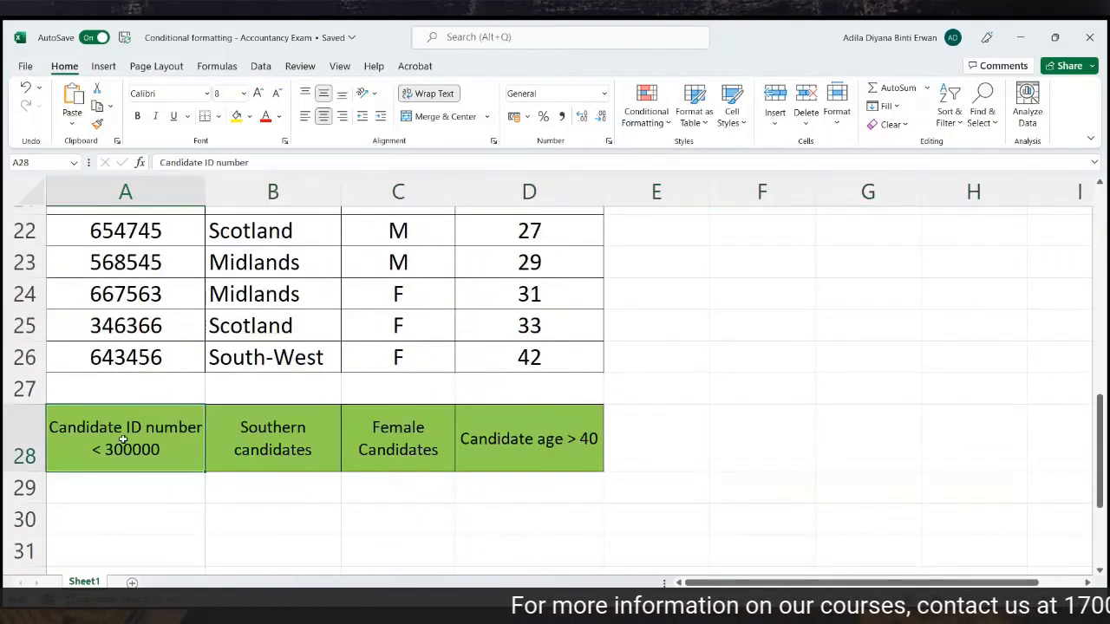
left_click(256, 452)
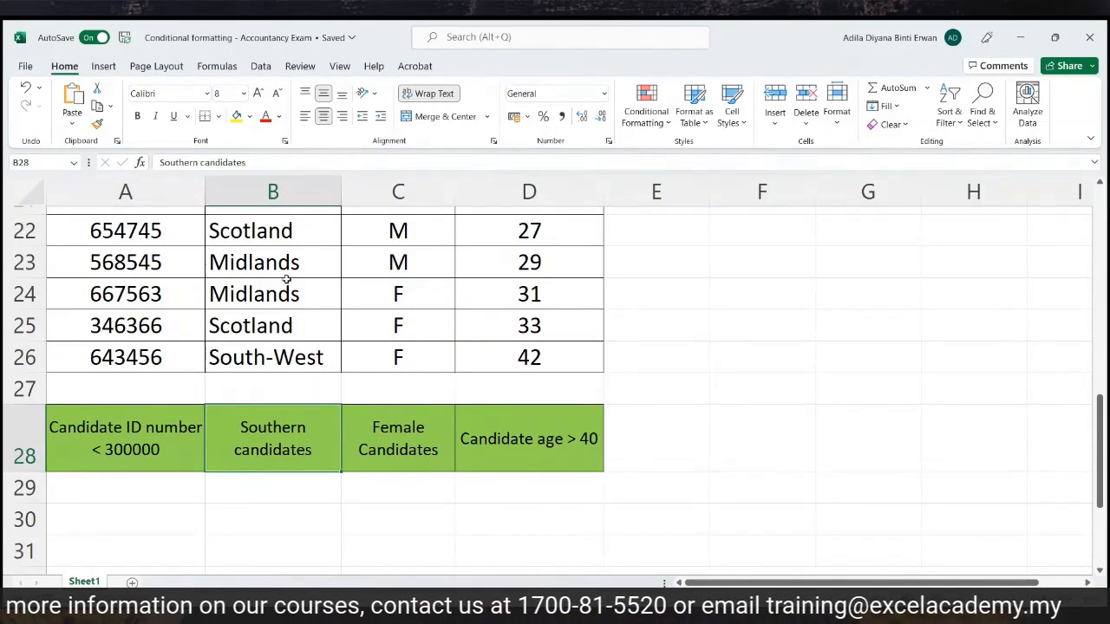
left_click(290, 192)
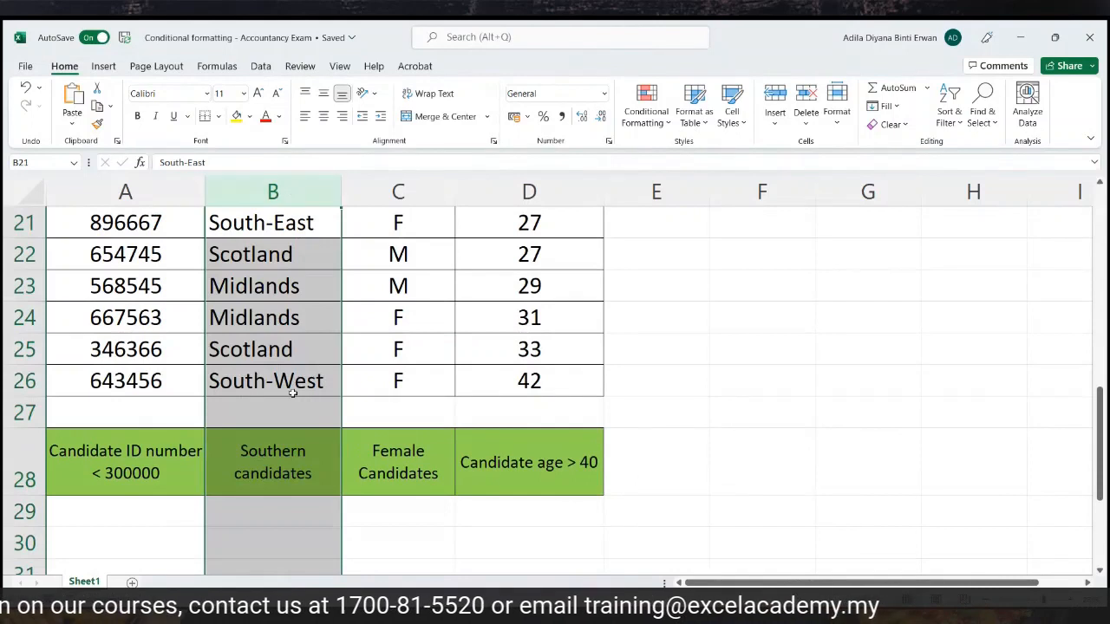
left_click(288, 456)
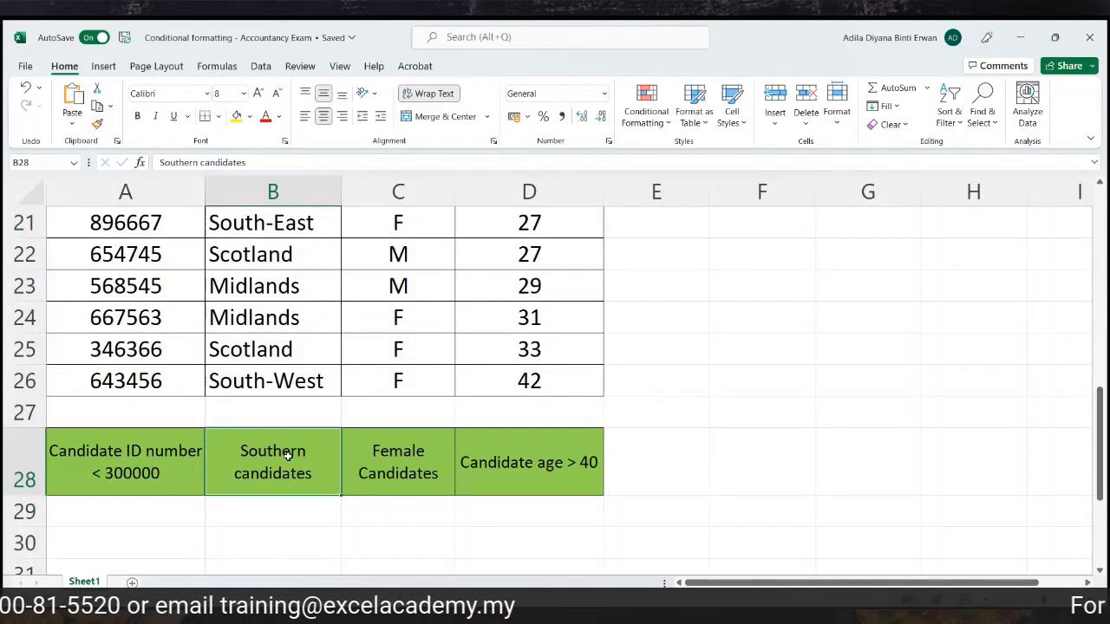
scroll(288, 456, "up", 7)
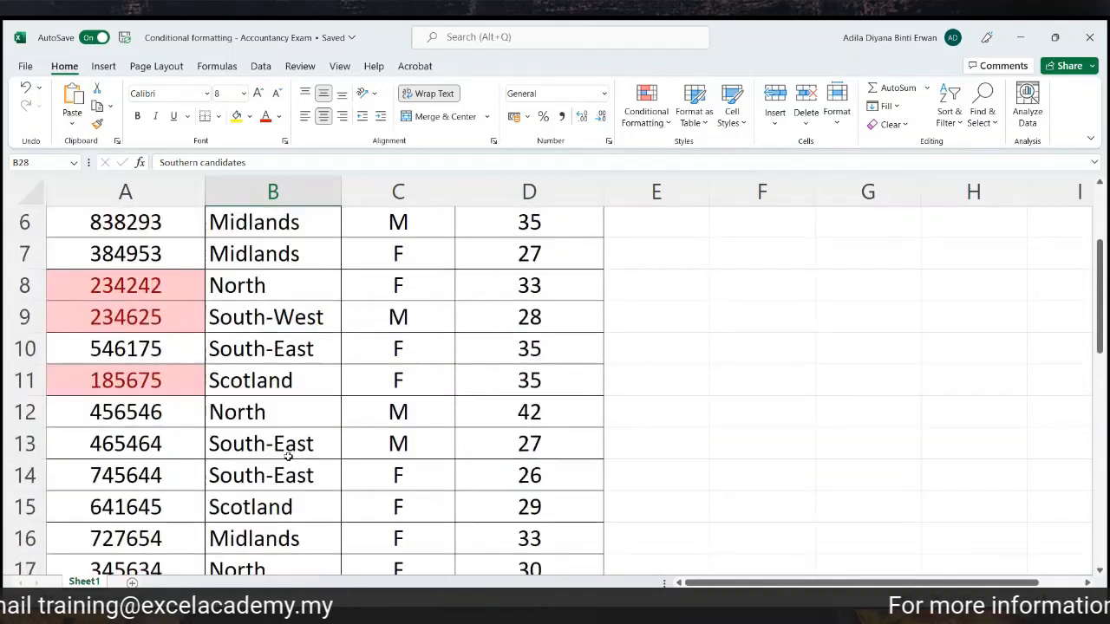
left_click(647, 121)
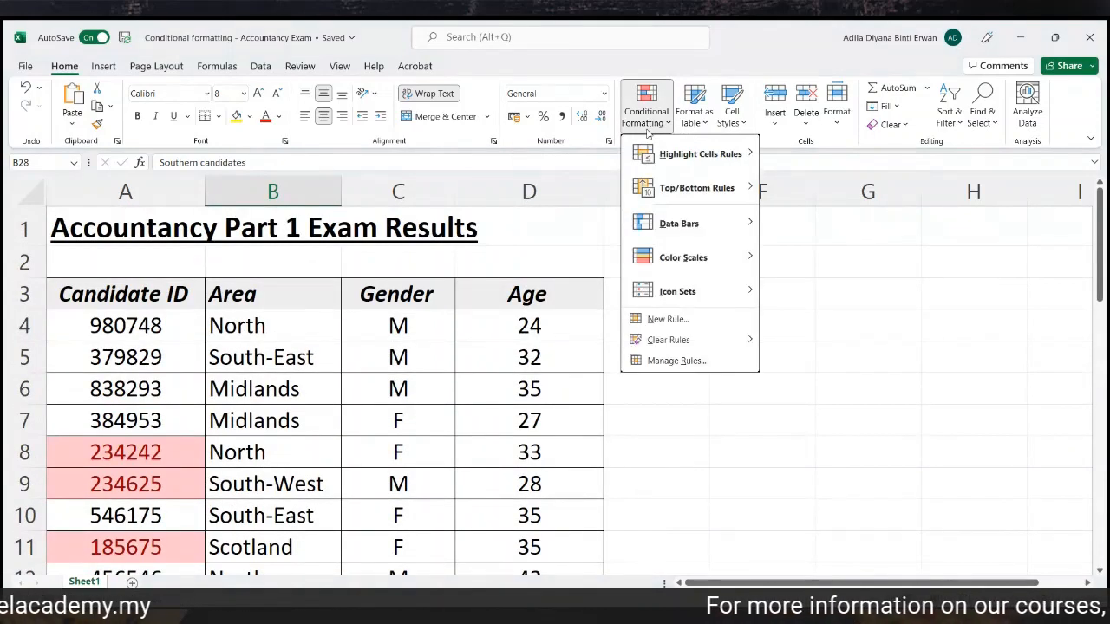
mouse_move(652, 156)
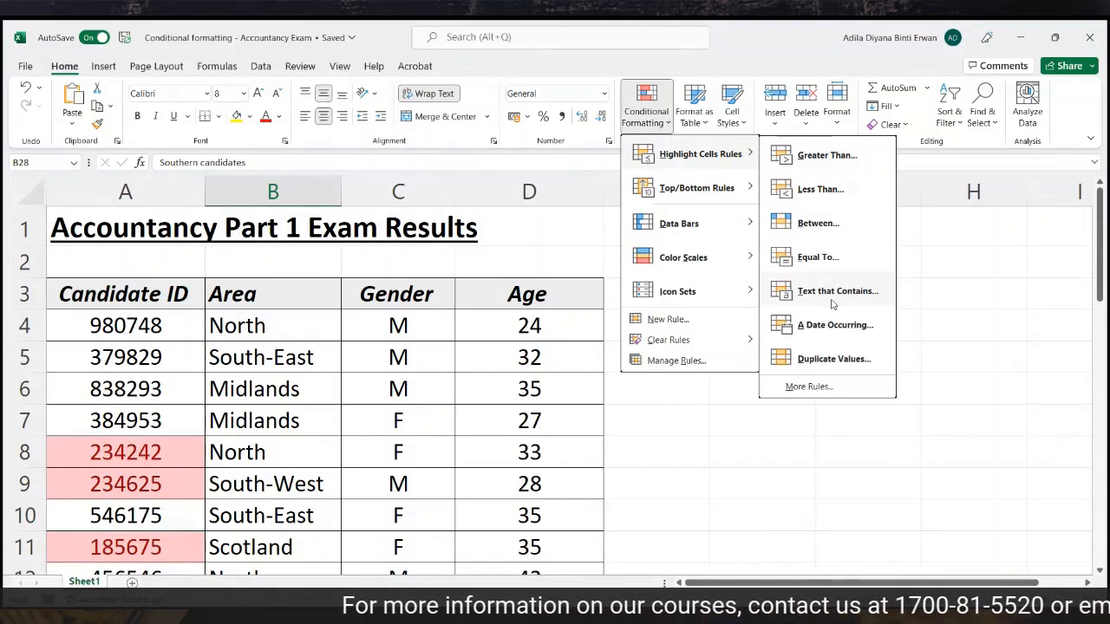
left_click(761, 466)
Apply a Text that Contains conditional formatting rule with "So" to the Area cells B4:B26, using light red fill with dark red text
left_click(225, 326)
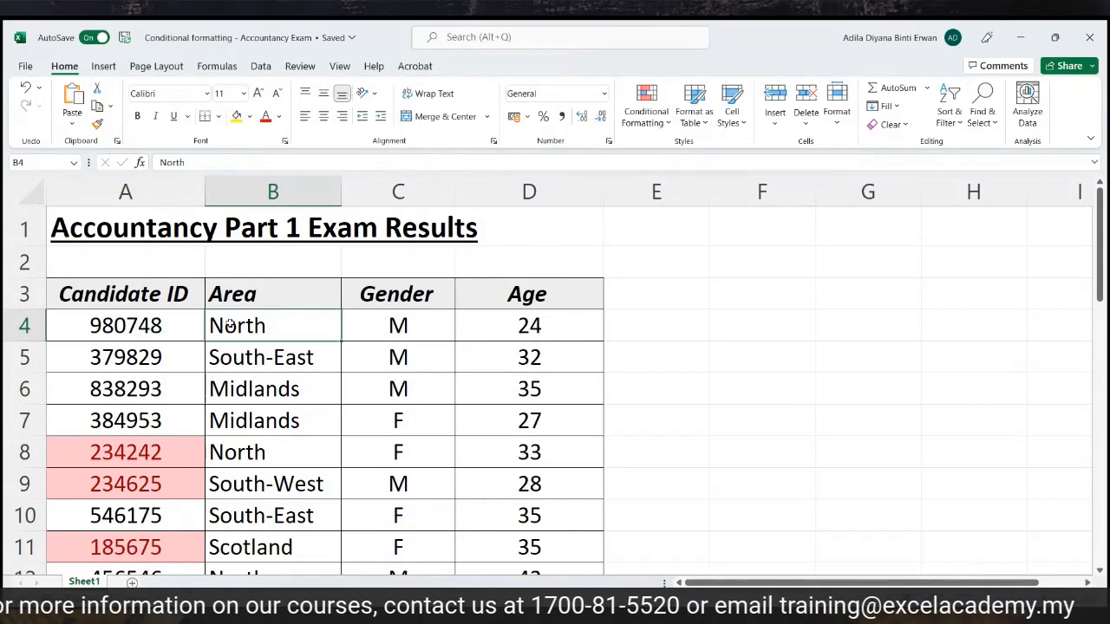
left_click_drag(229, 325, 246, 542)
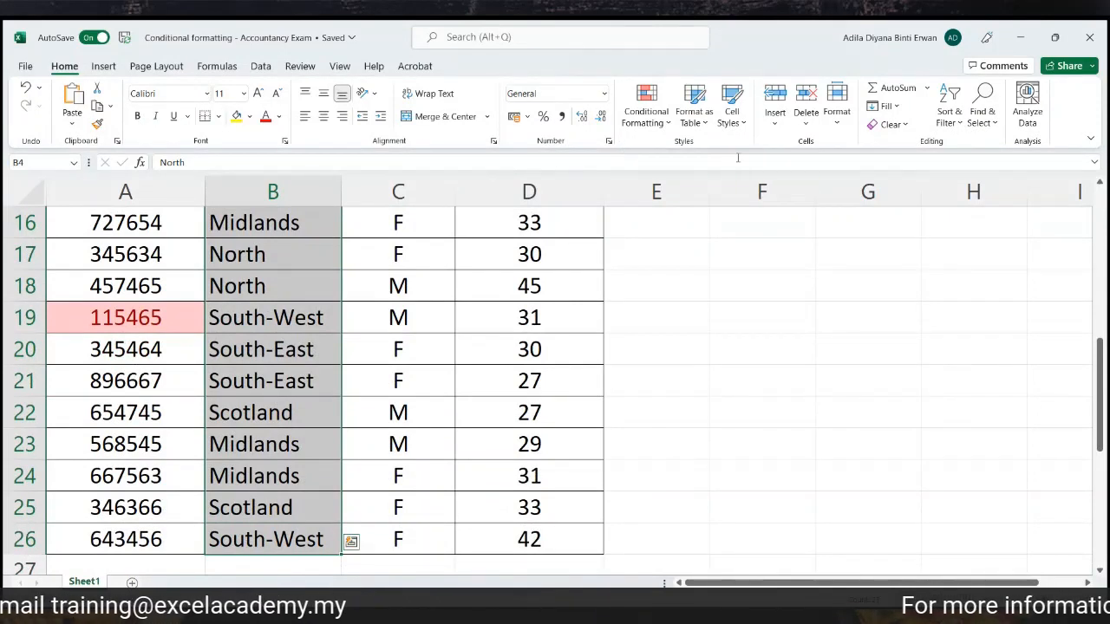
left_click(651, 133)
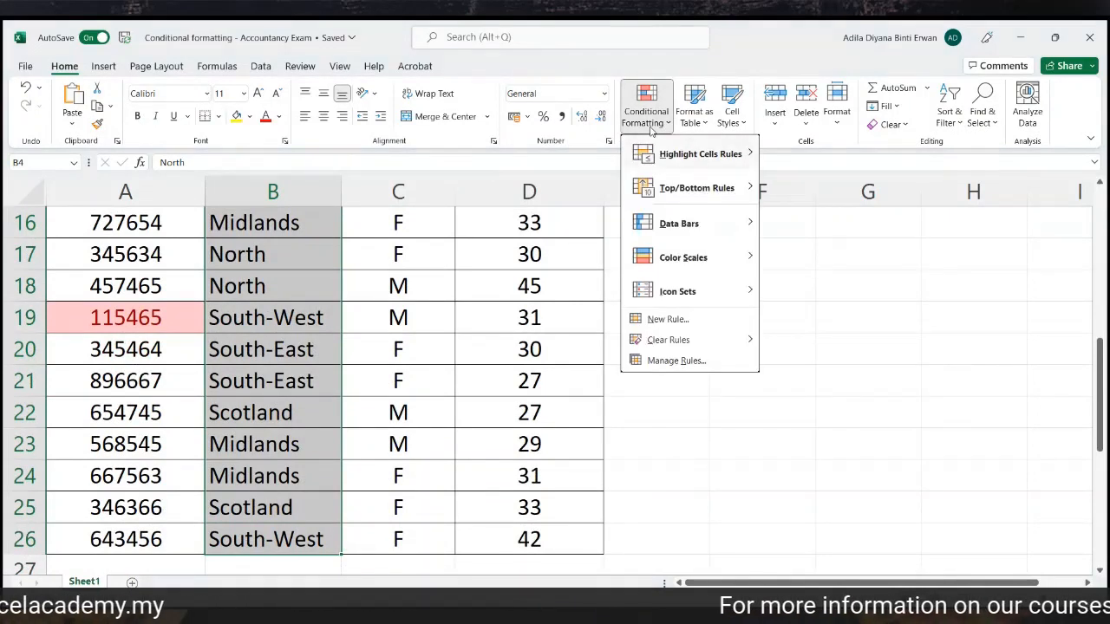
mouse_move(661, 163)
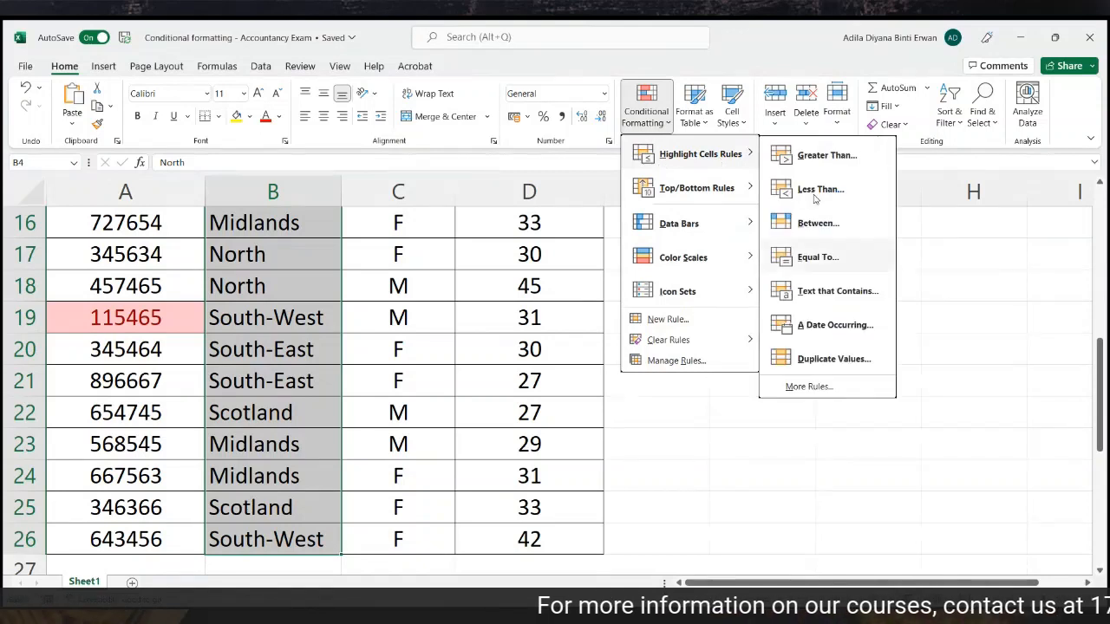
left_click(795, 295)
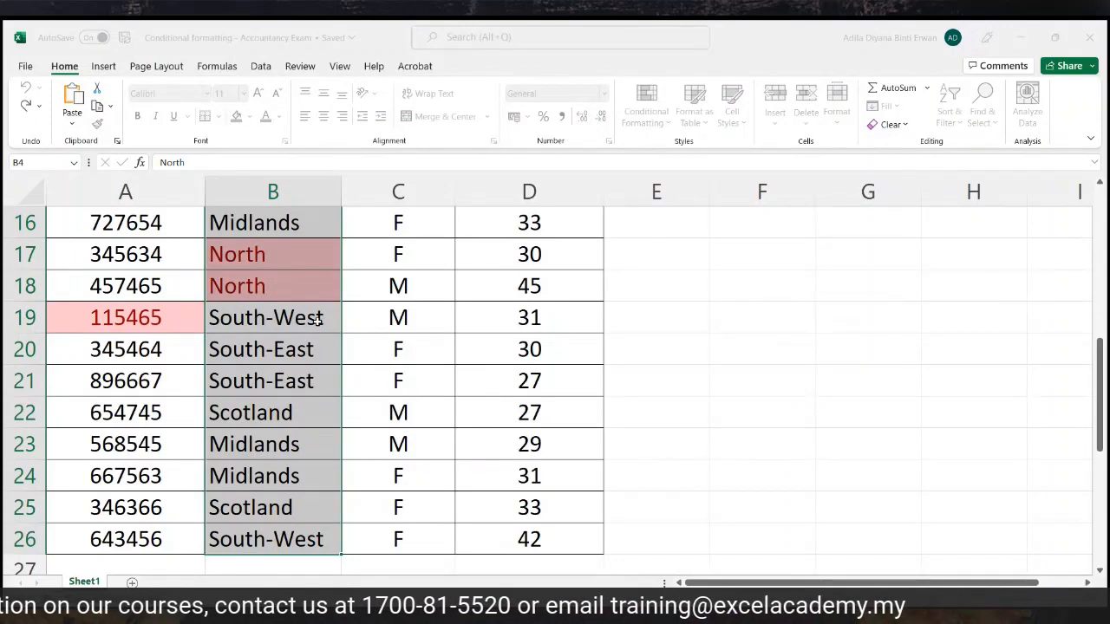
type("So")
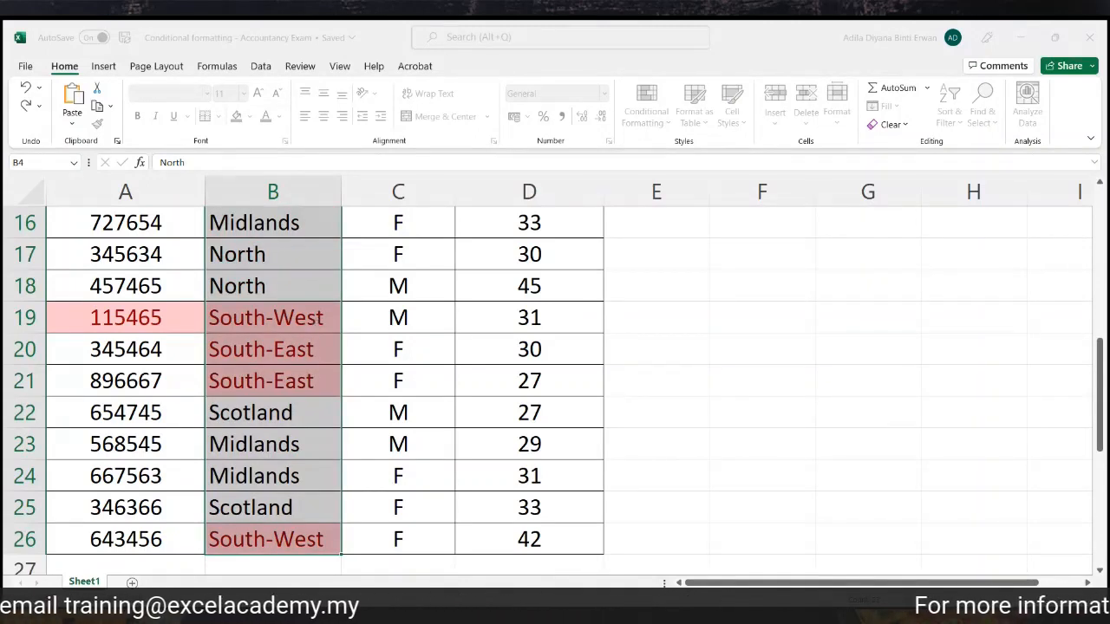
key("Return")
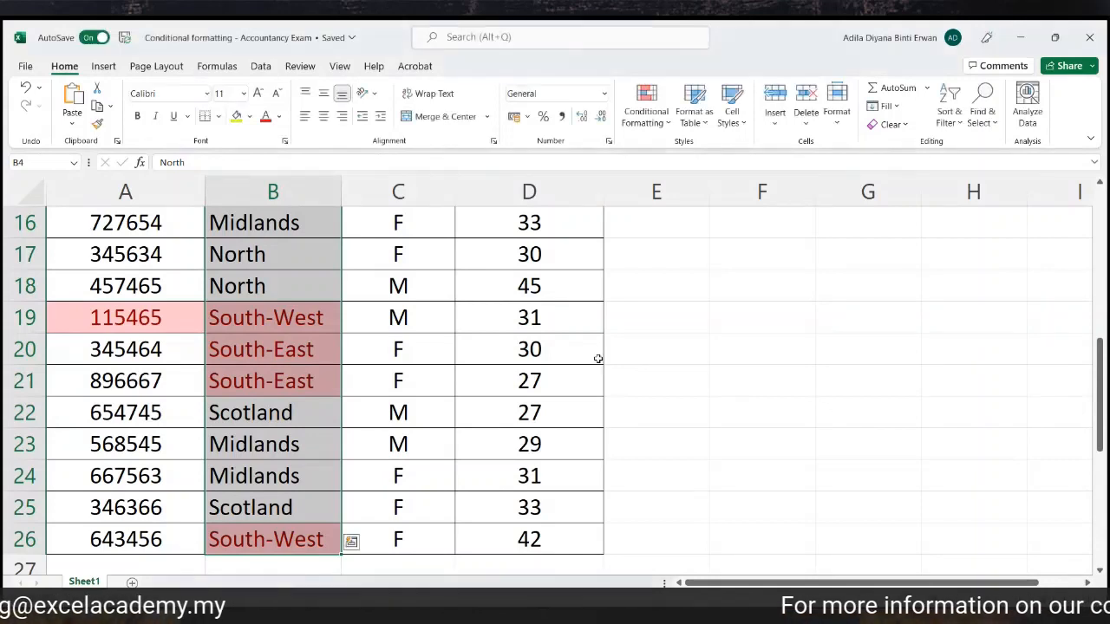
Check the highlighted South-West and South-East cells in the Area column, working up from B26 to B5
left_click(304, 542)
left_click(320, 386)
left_click(318, 351)
left_click(319, 320)
scroll(318, 320, "up", 2)
left_click(319, 317)
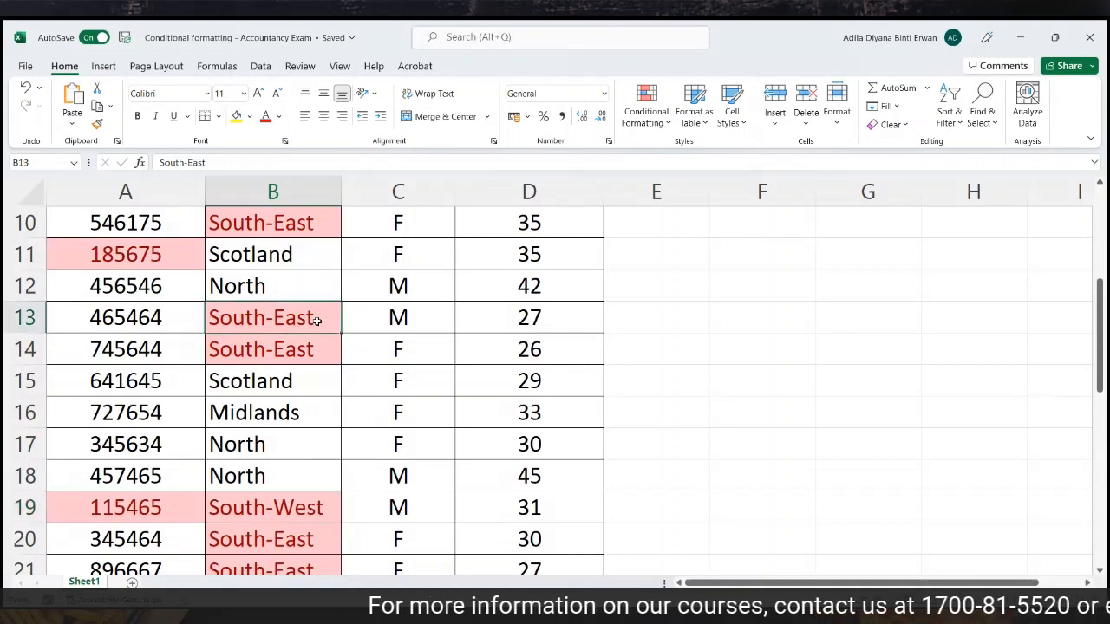
scroll(318, 321, "up", 1)
left_click(317, 321)
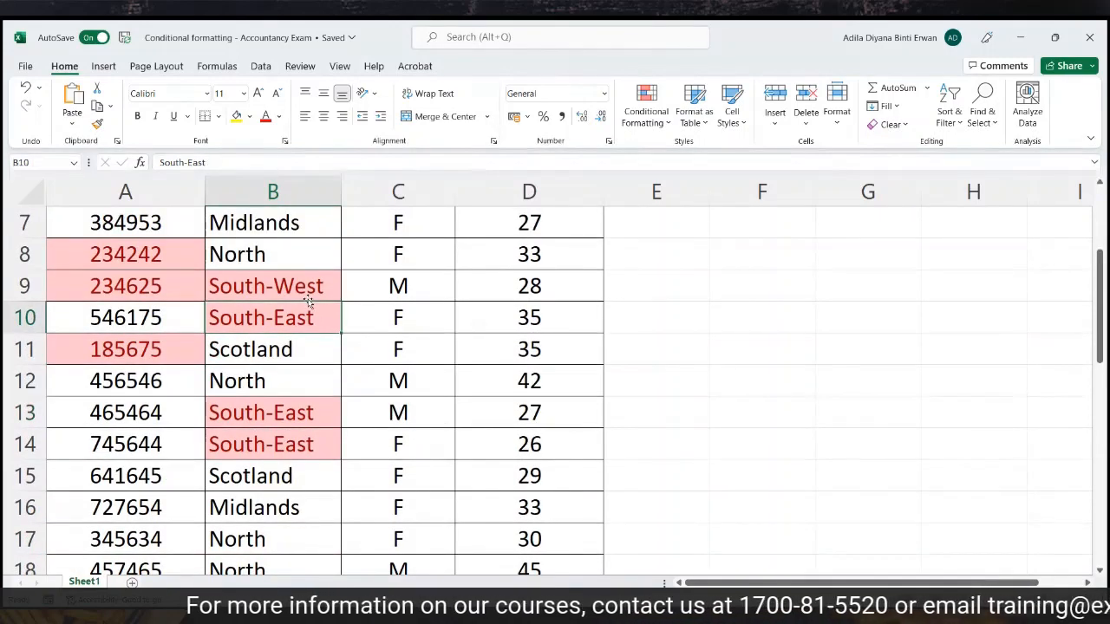
left_click(308, 295)
scroll(308, 293, "up", 1)
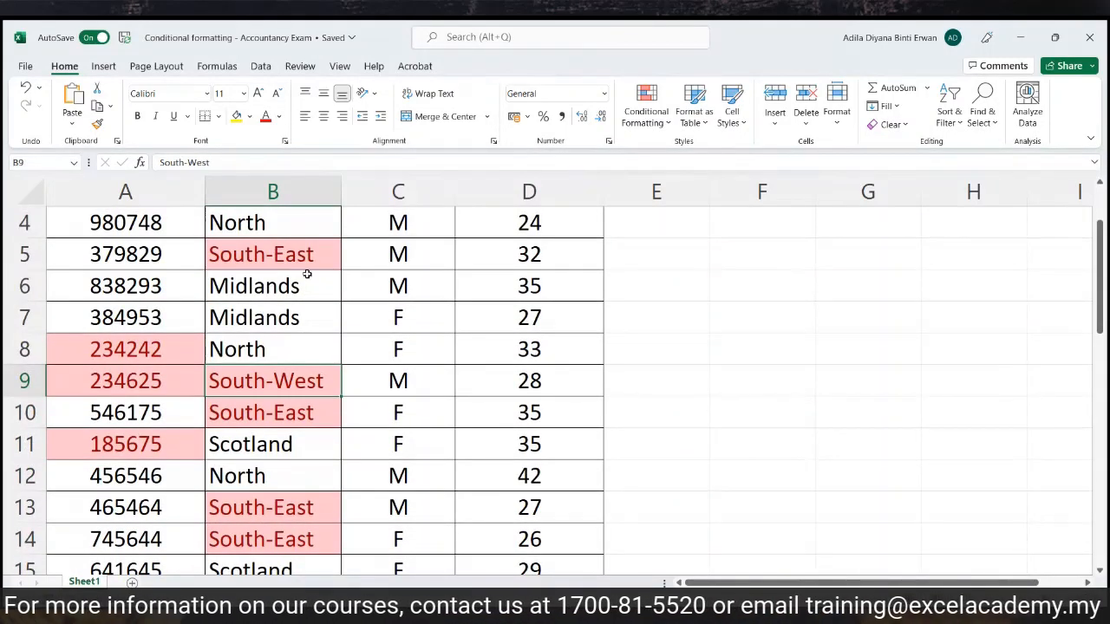
left_click(308, 257)
scroll(308, 257, "up", 1)
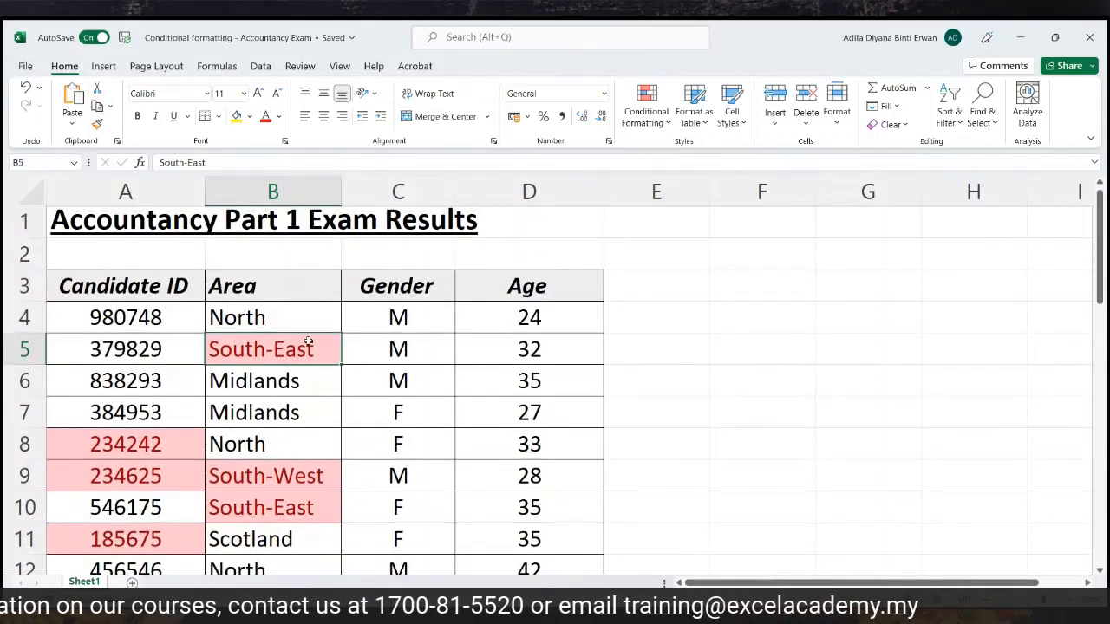
Inspect the full rows of the highlighted southern candidates, from row 5 down to row 26
left_click(24, 349)
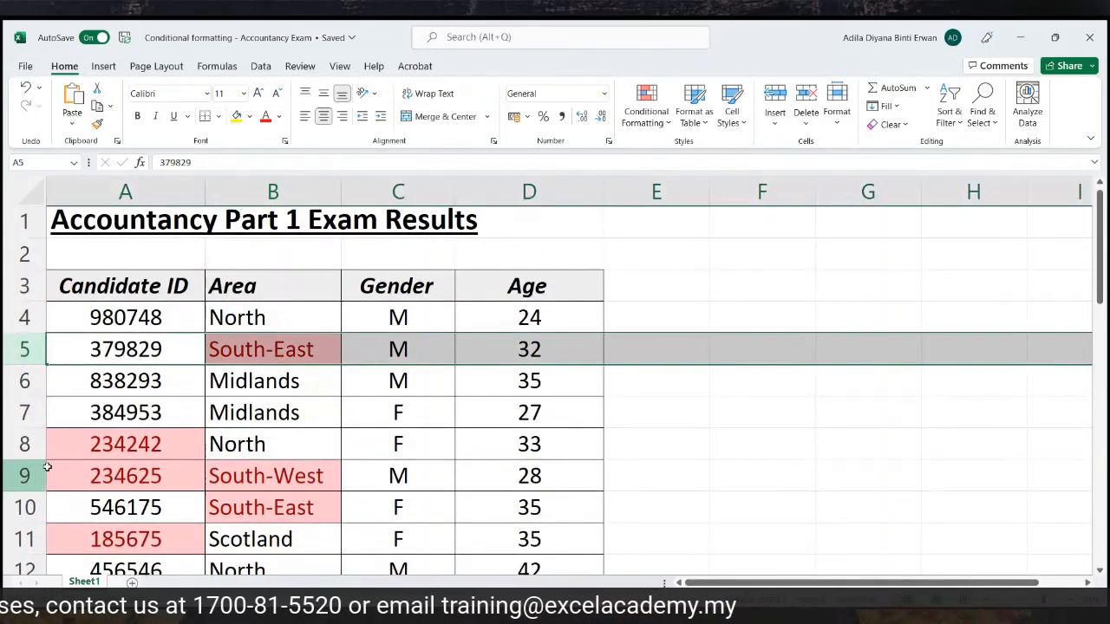
left_click(26, 475)
left_click(26, 507)
scroll(78, 478, "down", 2)
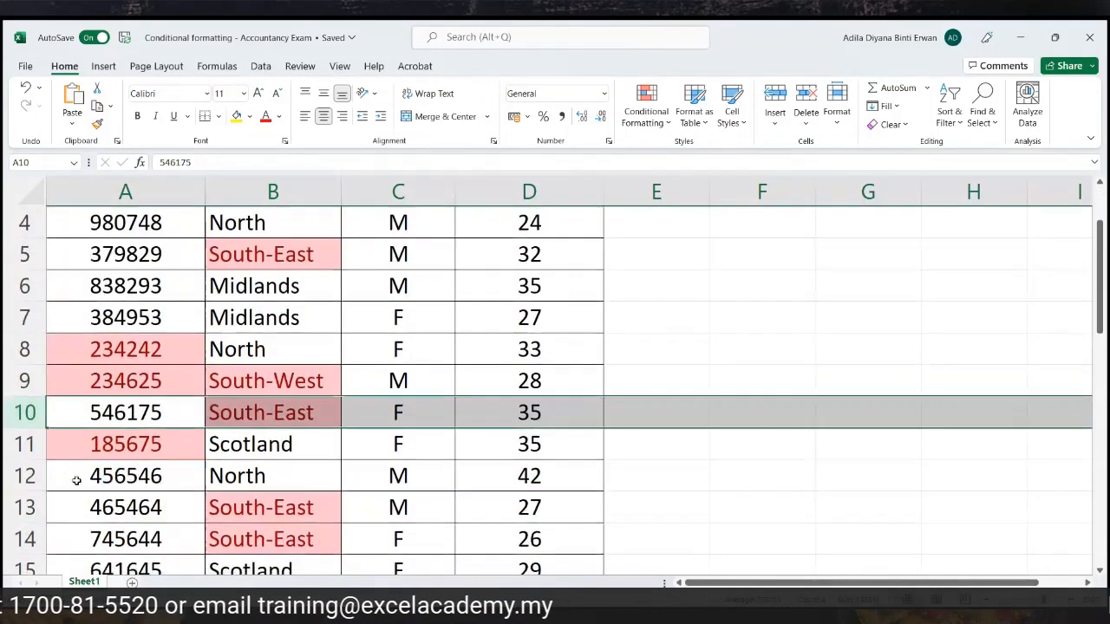
left_click(31, 415)
left_click(24, 442)
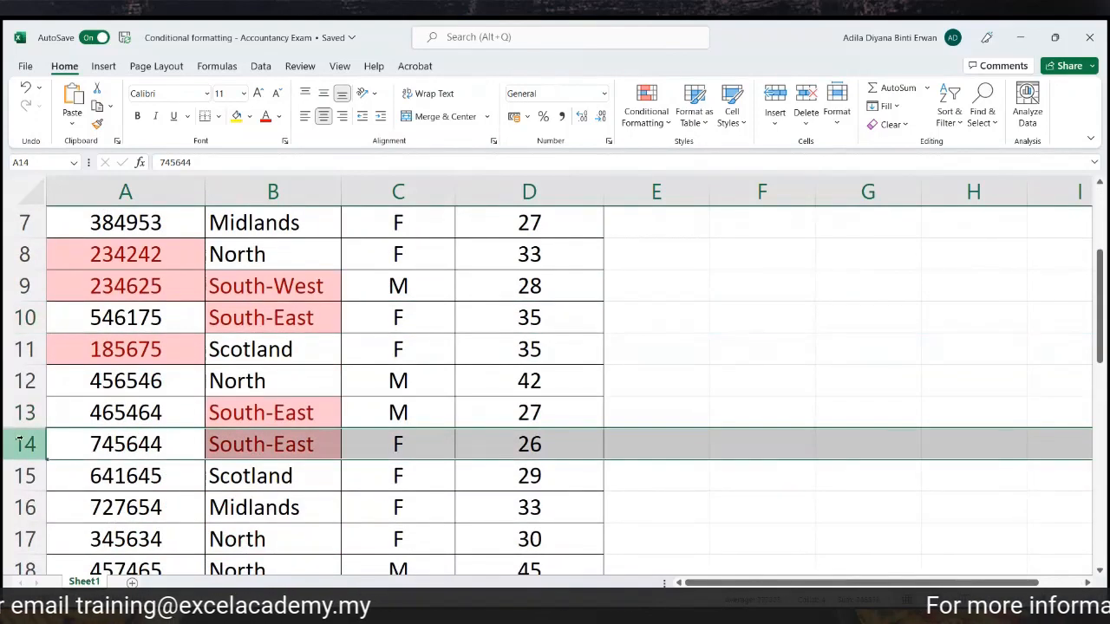
scroll(147, 444, "down", 2)
left_click(26, 413)
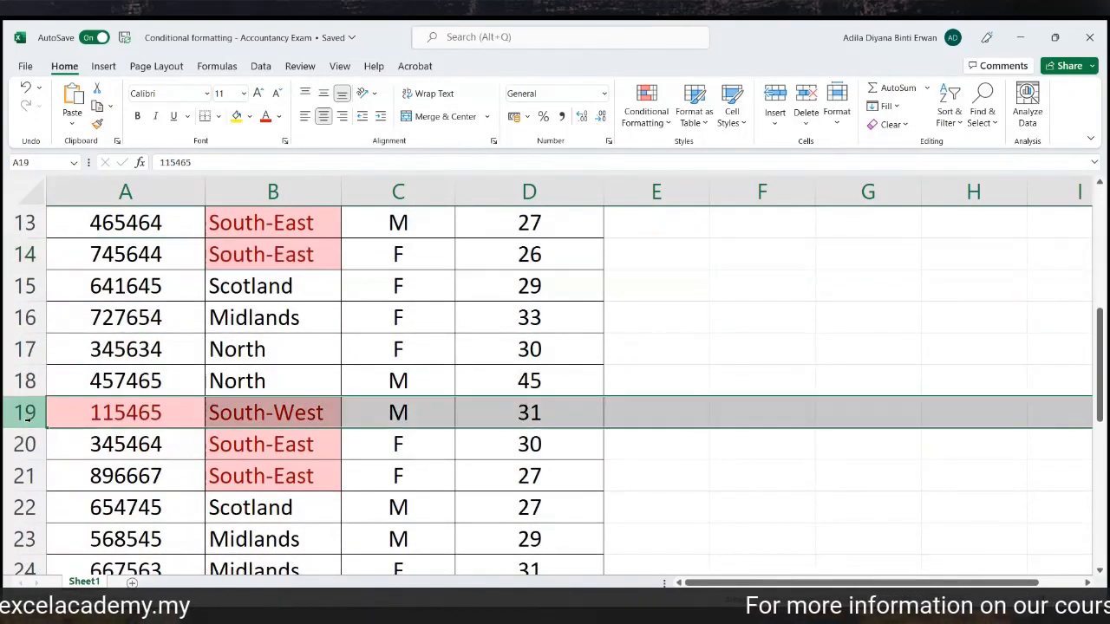
left_click(27, 476)
scroll(55, 454, "down", 1)
scroll(56, 453, "down", 1)
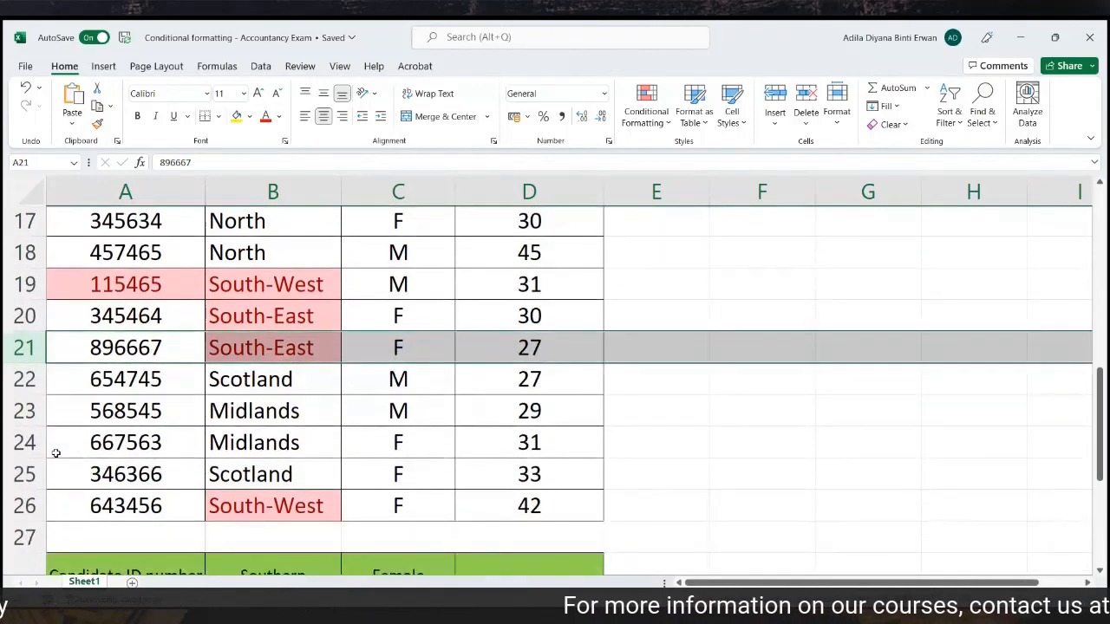
left_click(26, 444)
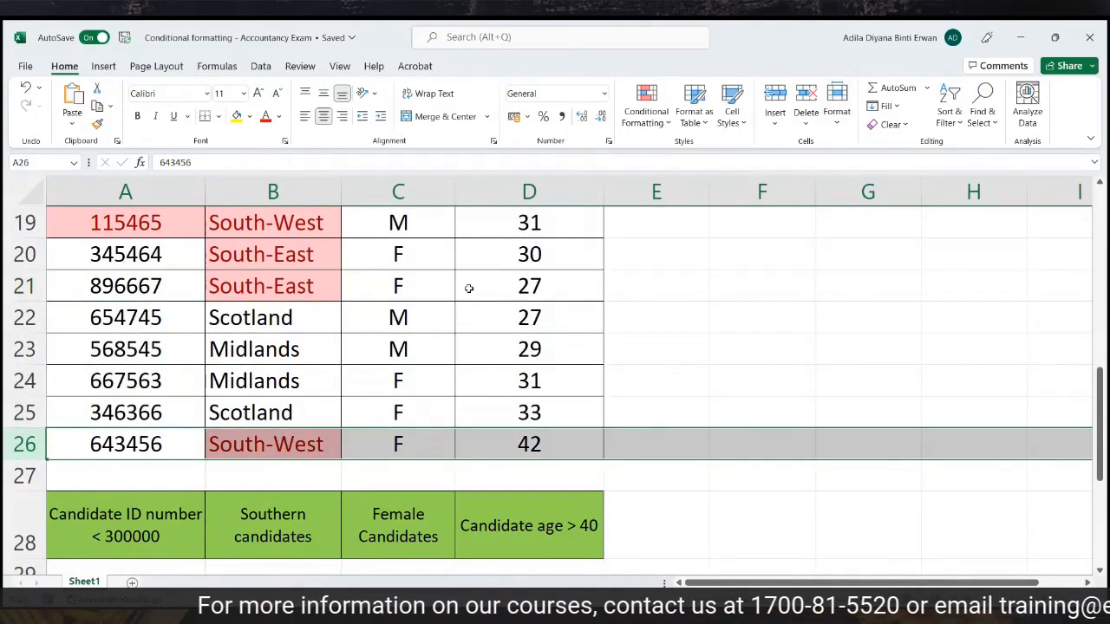
Examine the Female Candidates criterion in row 28 and compare it with the M and F entries in the Gender column
left_click(274, 538)
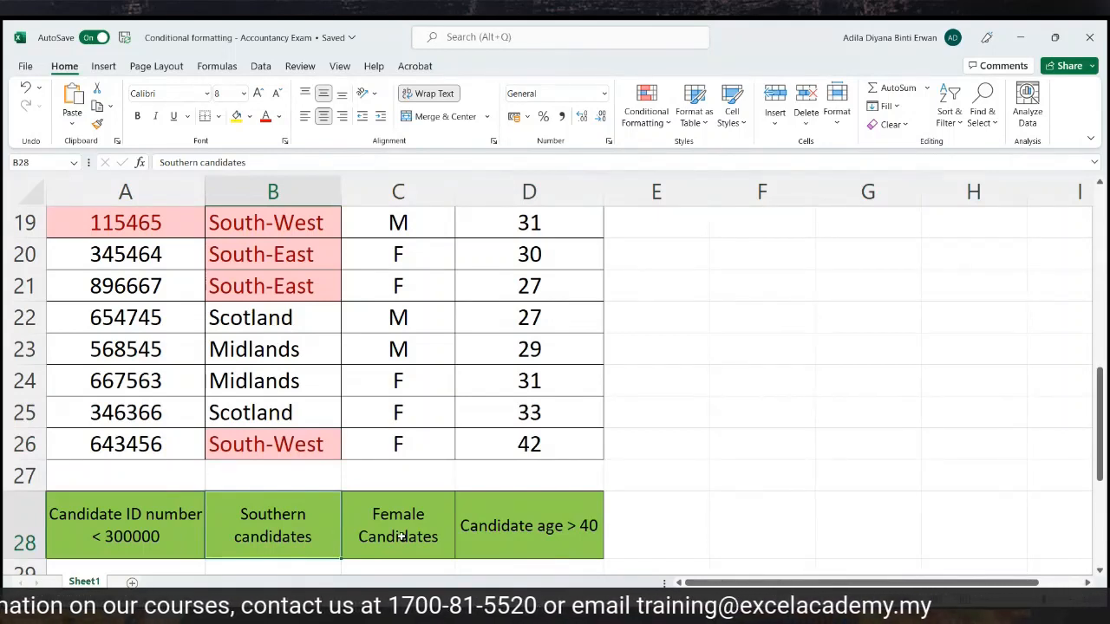
left_click(403, 537)
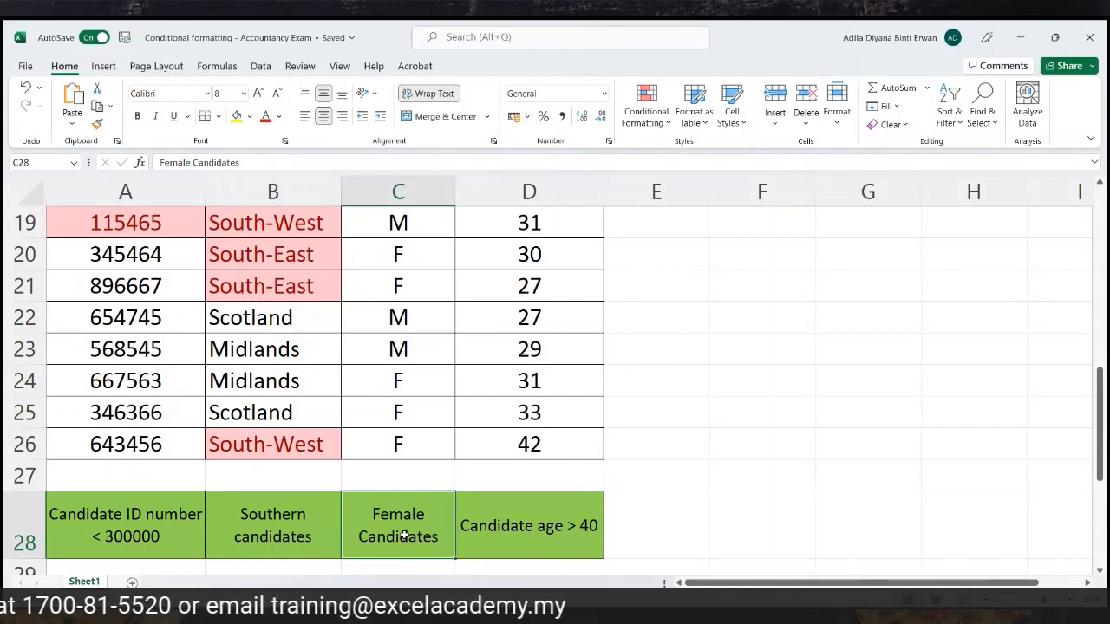
scroll(425, 327, "up", 6)
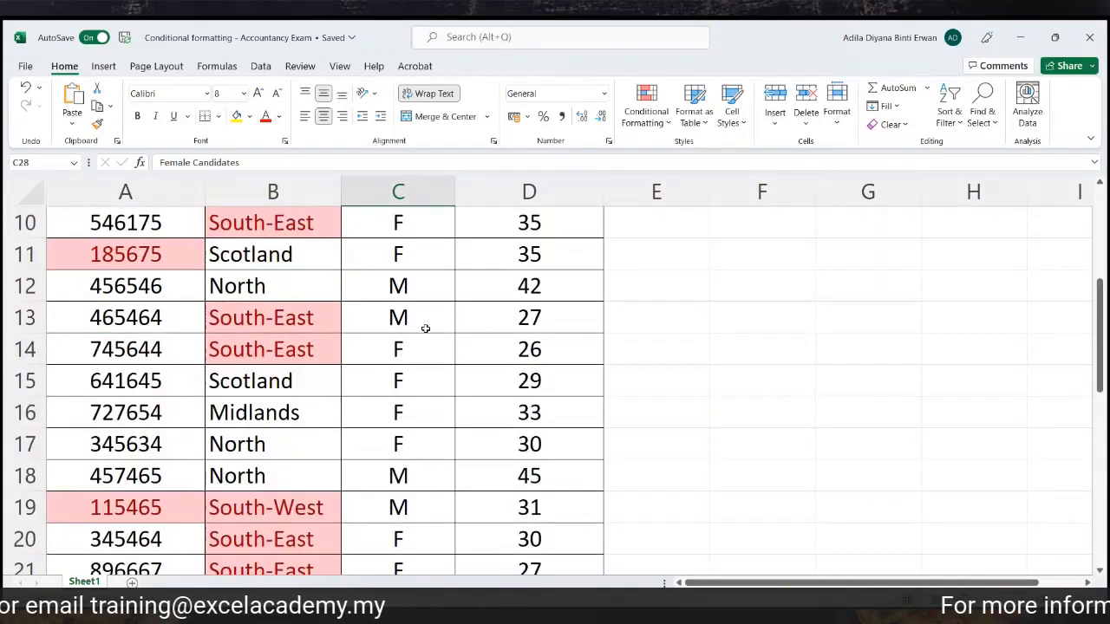
left_click(425, 328)
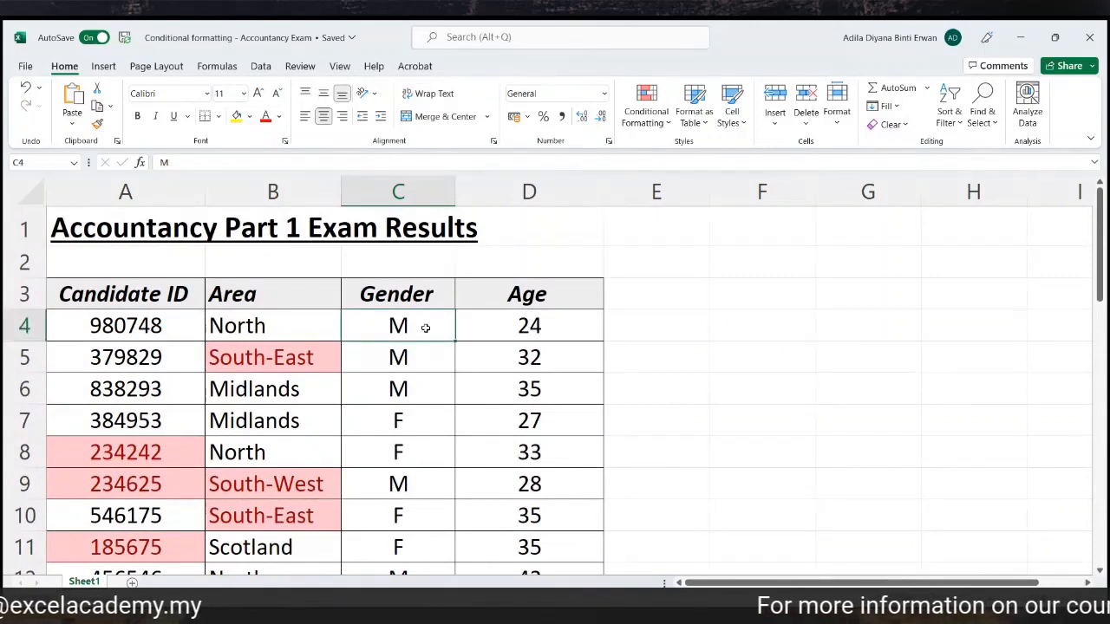
left_click(422, 419)
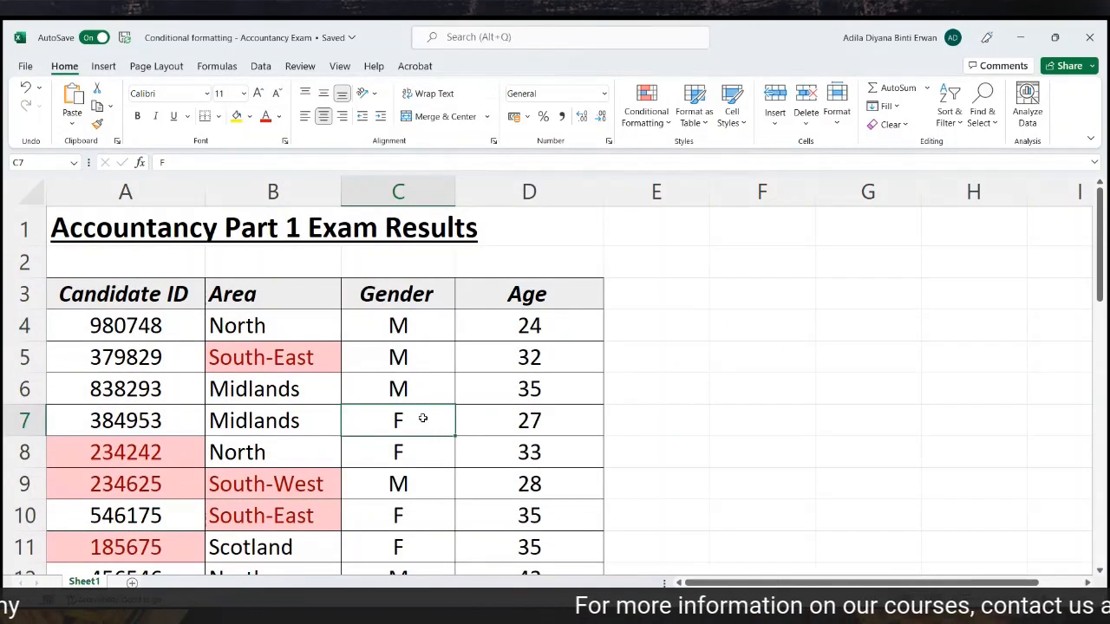
scroll(422, 419, "down", 7)
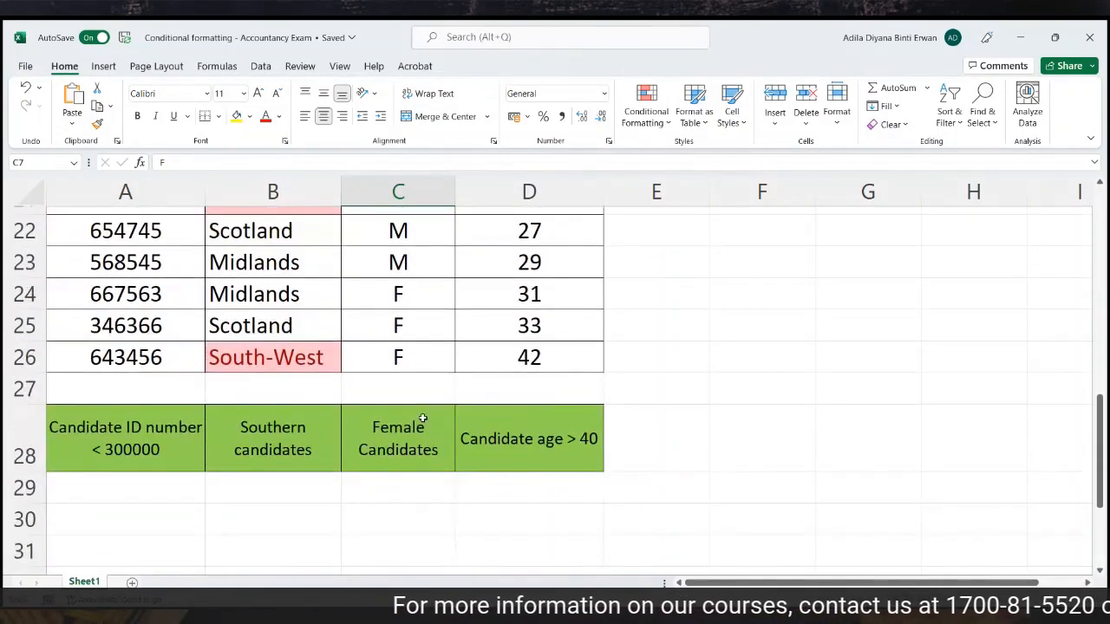
left_click(422, 421)
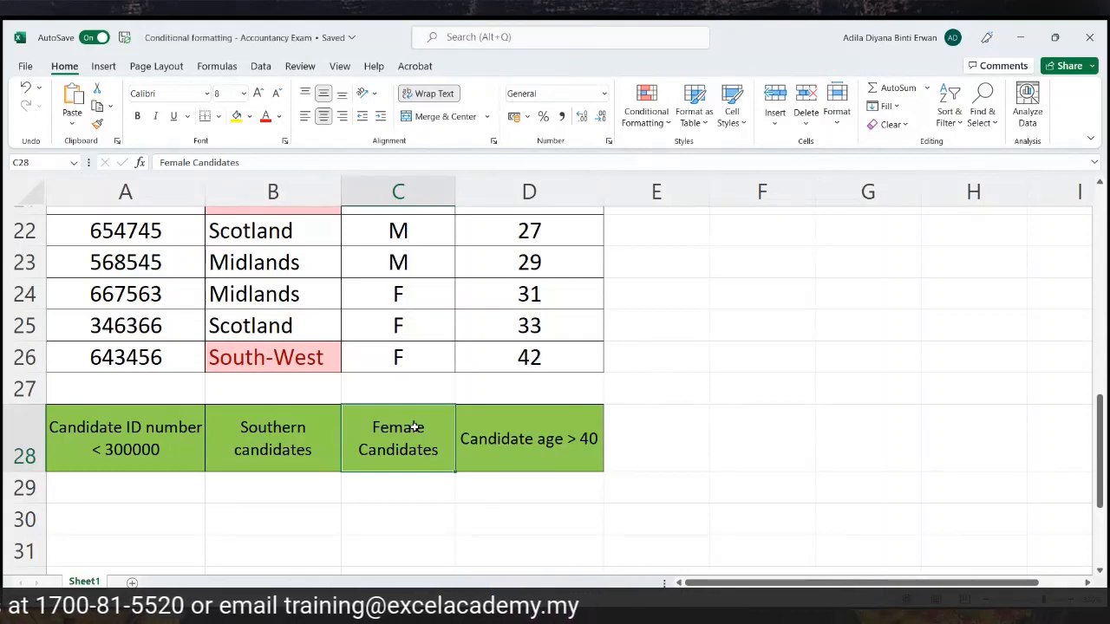
Apply a Text that Contains conditional formatting rule with "F" to the Gender cells C4:C26, using light red fill with dark red text
scroll(438, 352, "up", 7)
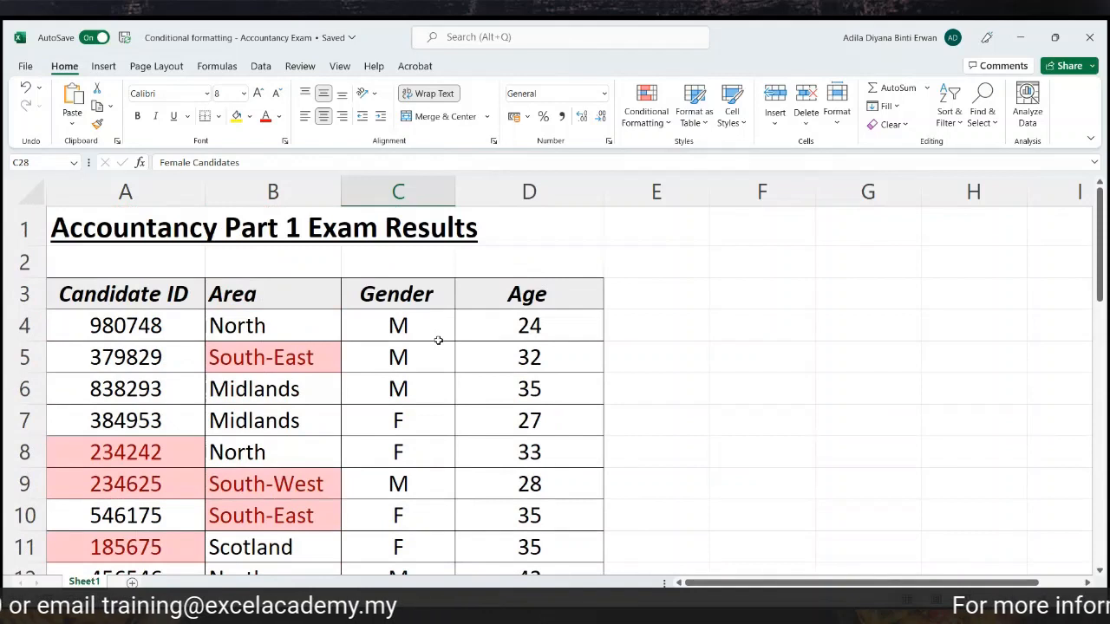
left_click(438, 325)
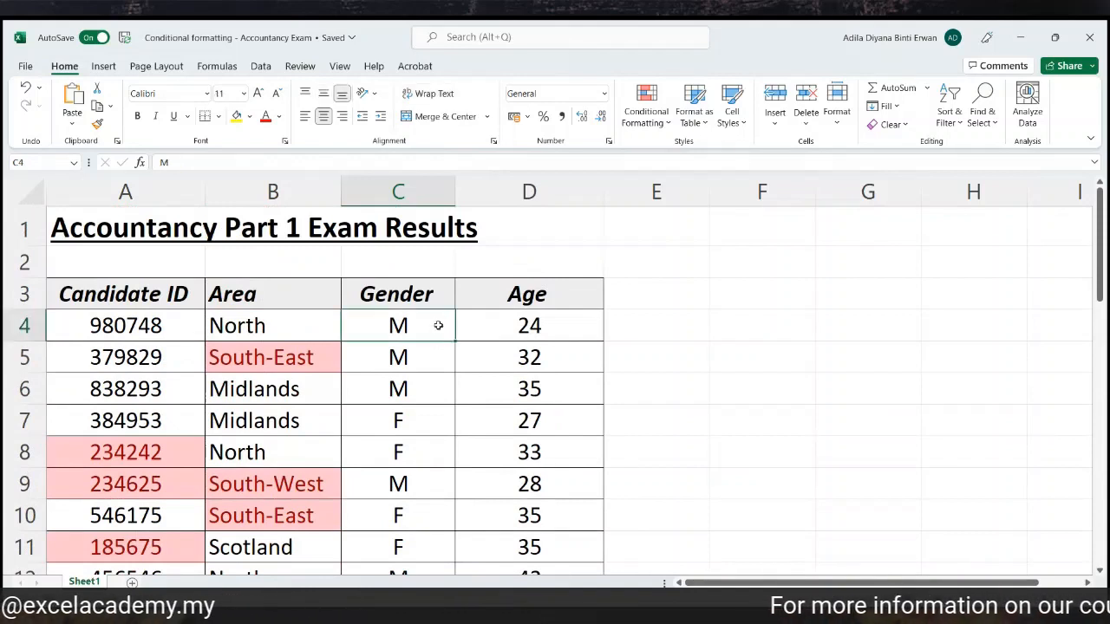
left_click_drag(434, 327, 390, 451)
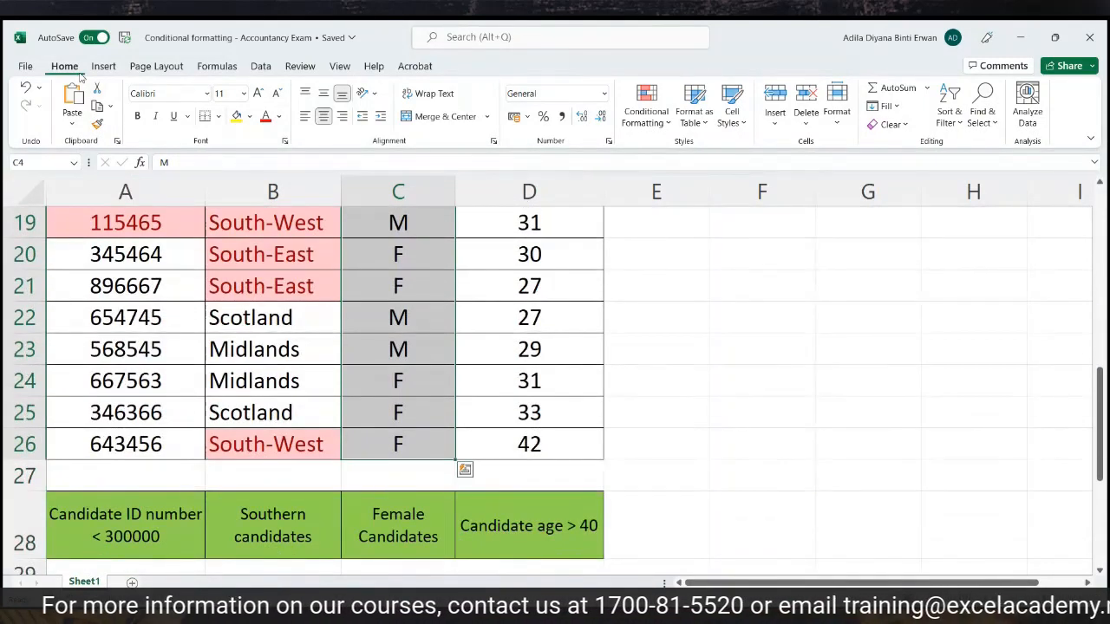
left_click(649, 120)
mouse_move(652, 157)
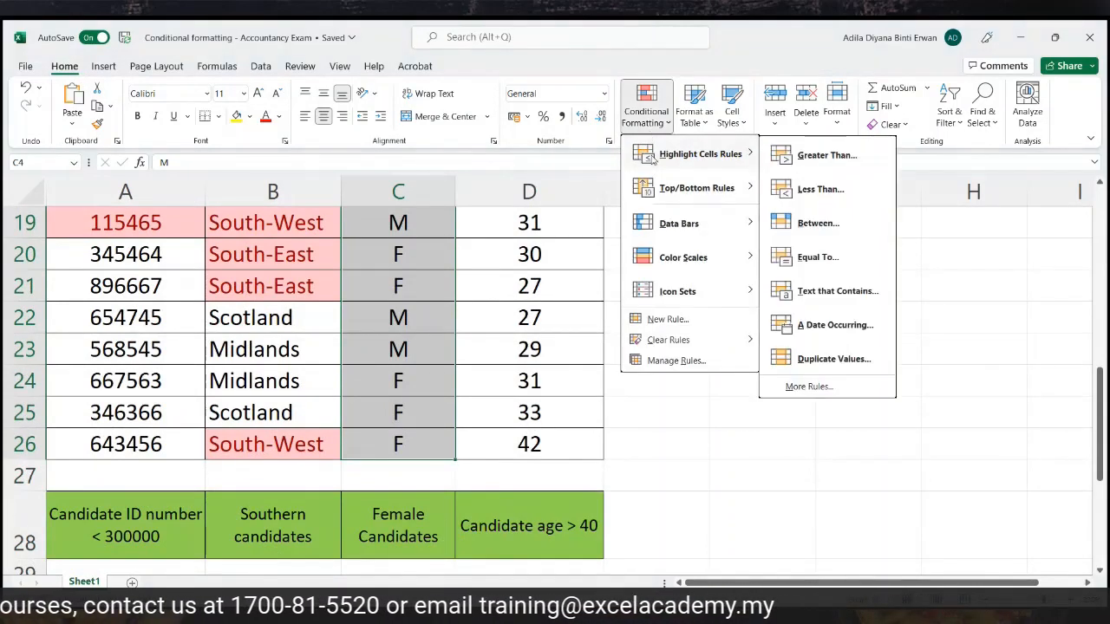
left_click(809, 290)
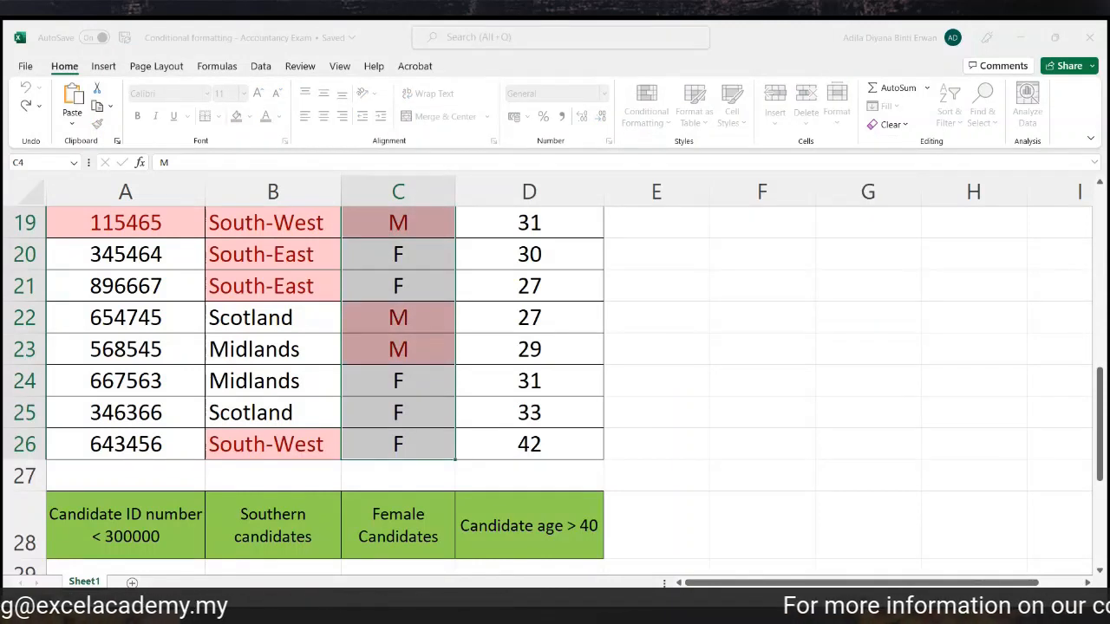
type("F")
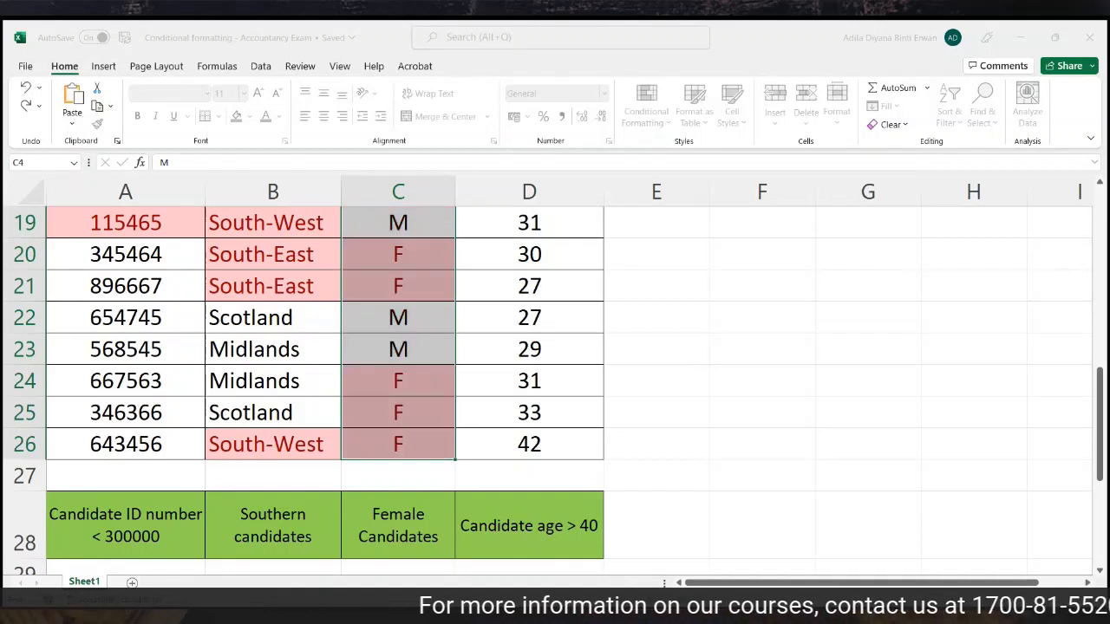
left_click(576, 368)
Check the highlighted F cells in the Gender column, working up from C25 towards the start of the table
left_click(401, 419)
left_click(406, 387)
left_click(416, 286)
left_click(419, 254)
scroll(428, 324, "up", 2)
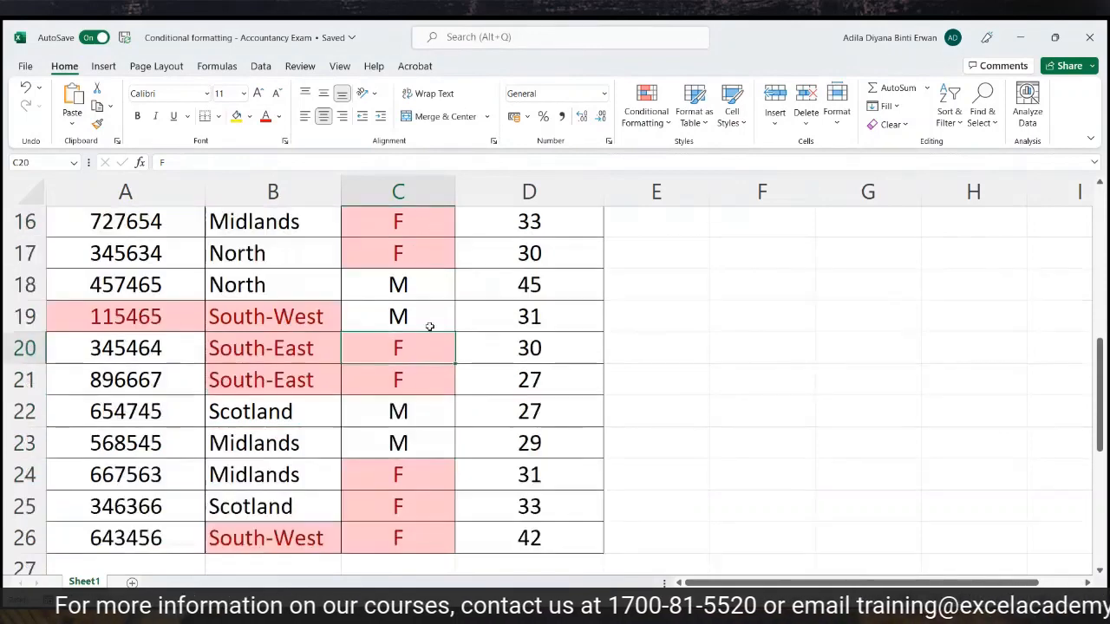
left_click(425, 343)
left_click(424, 323)
left_click(420, 281)
left_click(421, 260)
scroll(421, 286, "up", 2)
left_click(412, 321)
left_click(407, 344)
scroll(406, 344, "up", 1)
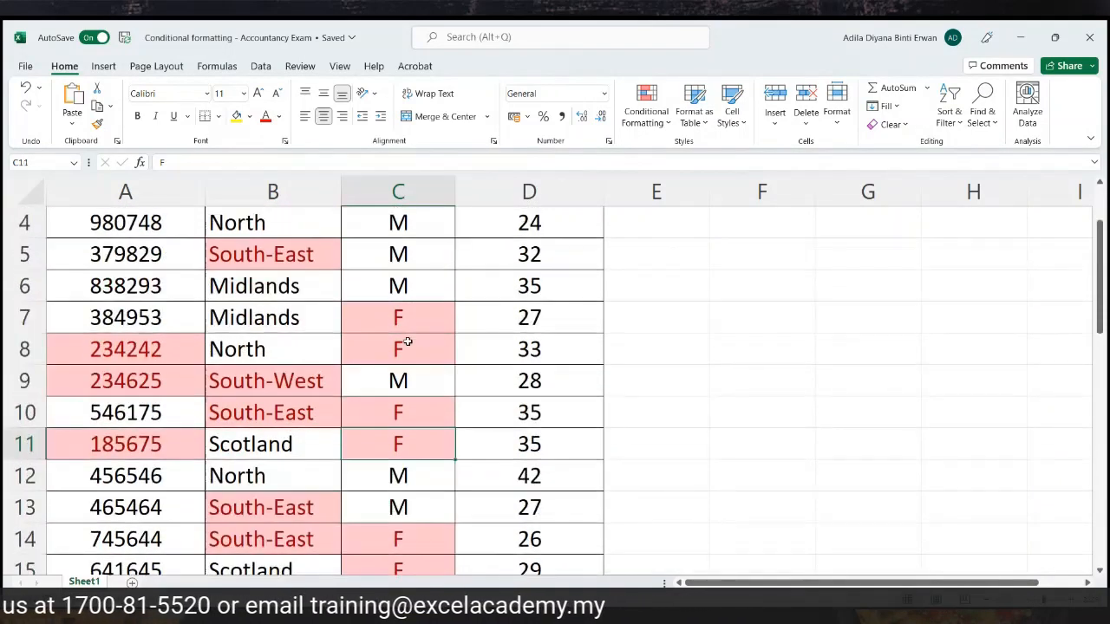
scroll(556, 364, "up", 1)
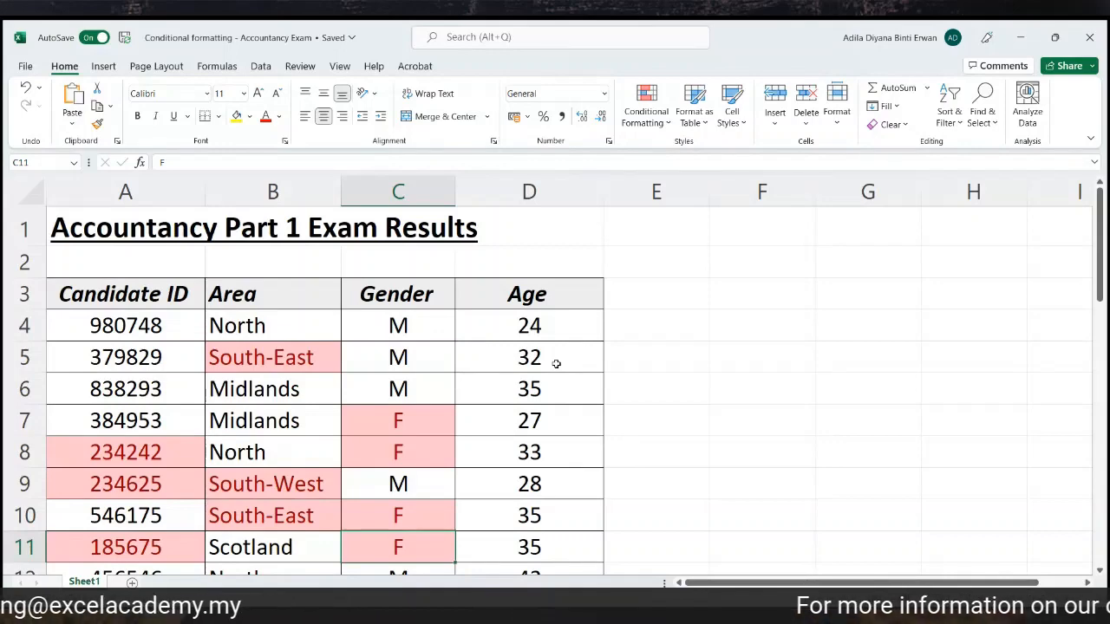
Apply a Greater Than 40 conditional formatting rule to the Age cells D4:D26, using light red fill with dark red text
scroll(556, 363, "down", 7)
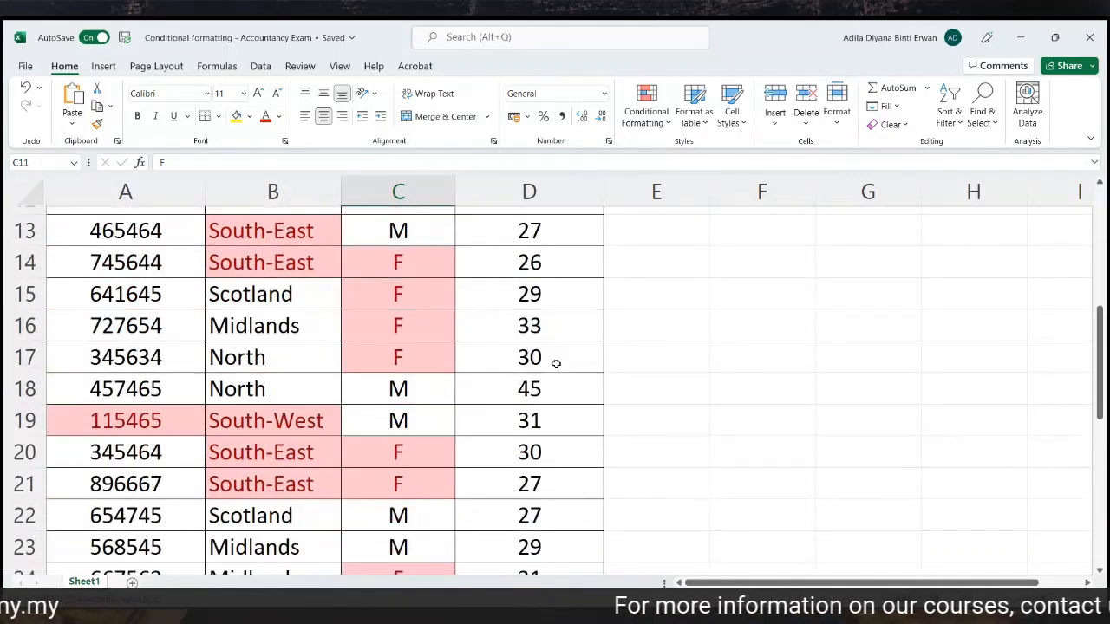
left_click(556, 450)
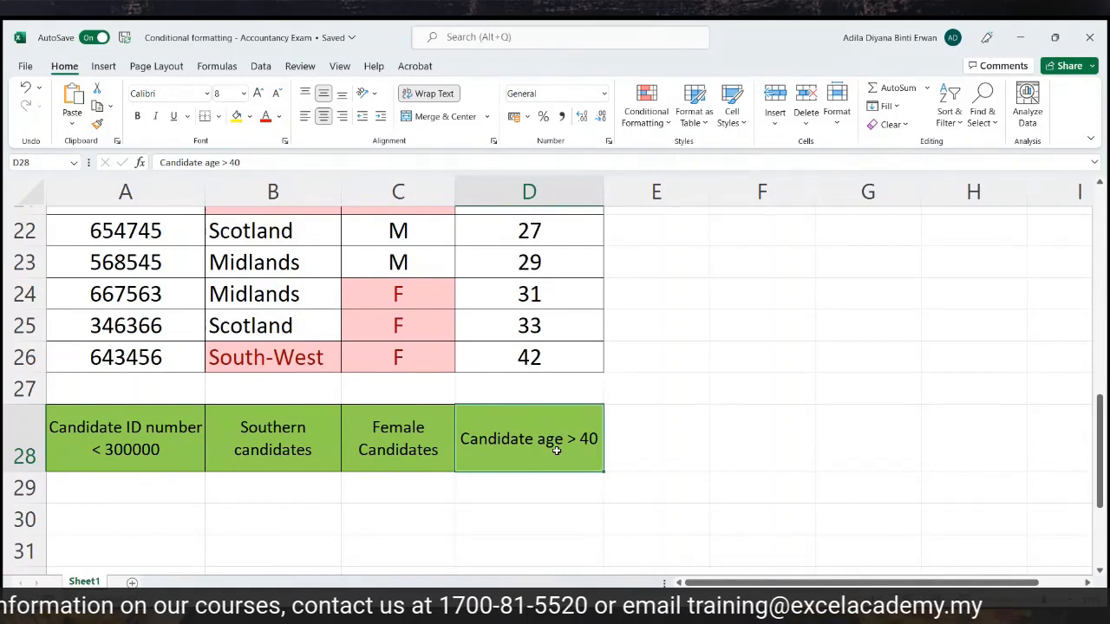
scroll(556, 450, "up", 6)
scroll(556, 450, "up", 1)
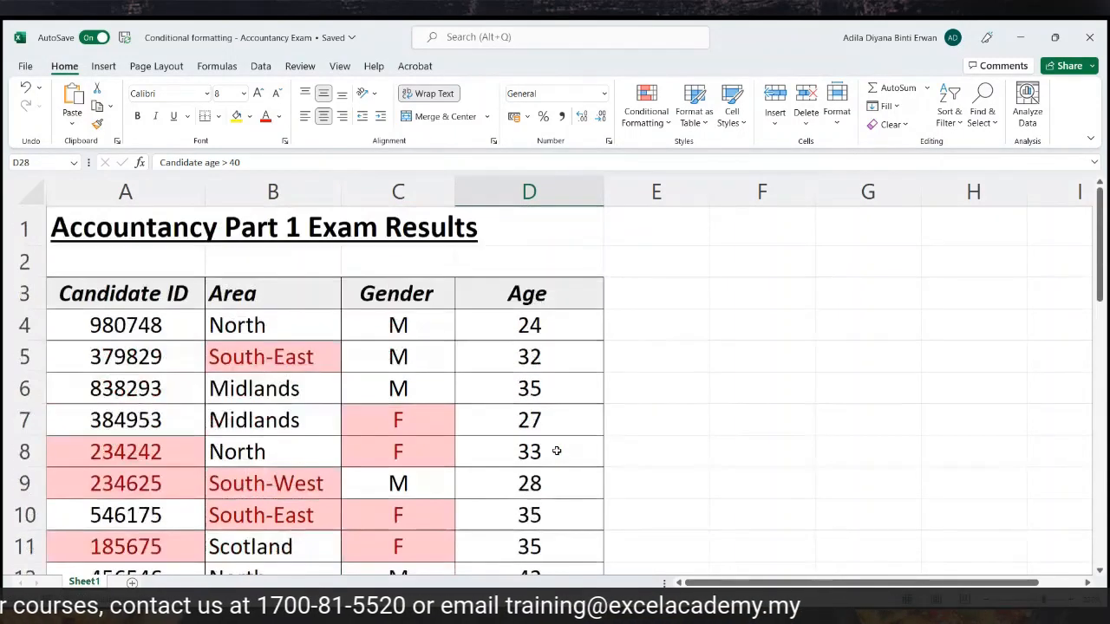
left_click_drag(543, 324, 527, 506)
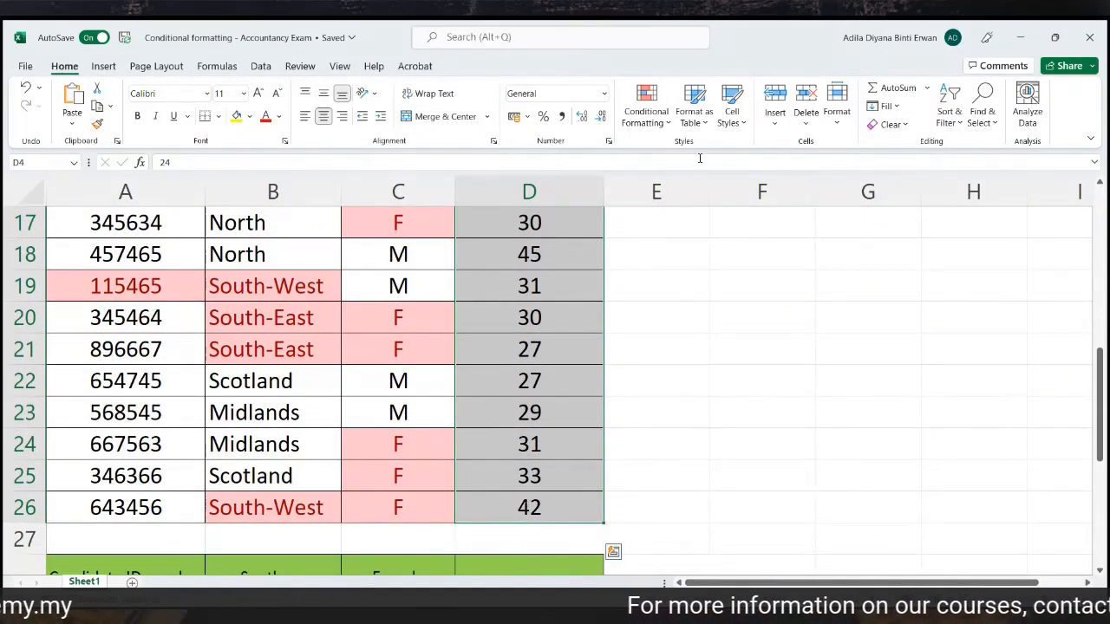
left_click(645, 129)
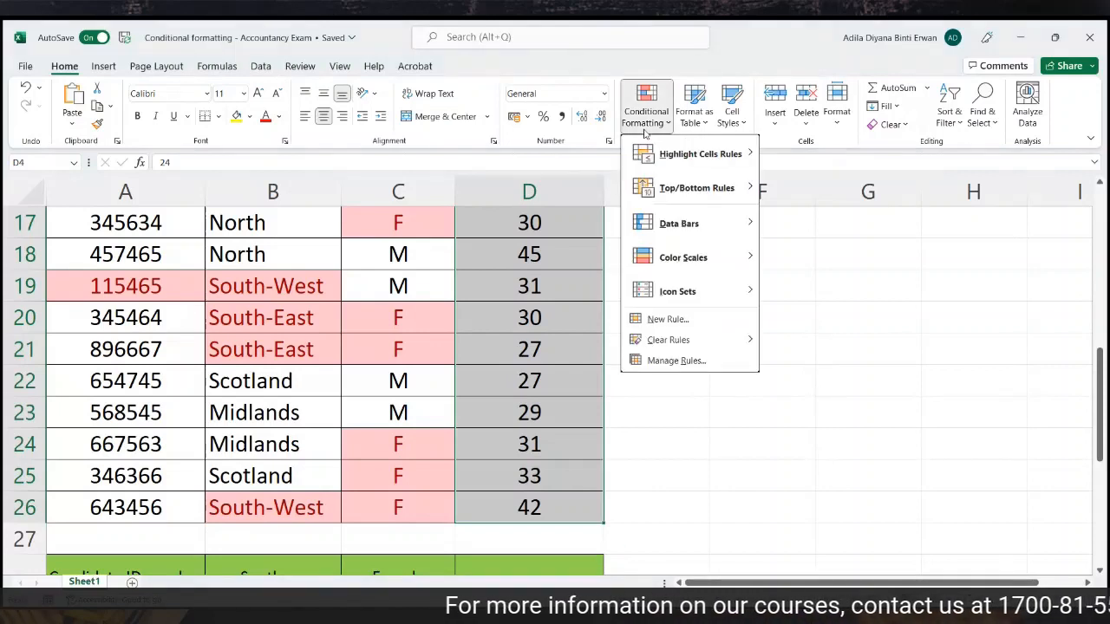
mouse_move(698, 153)
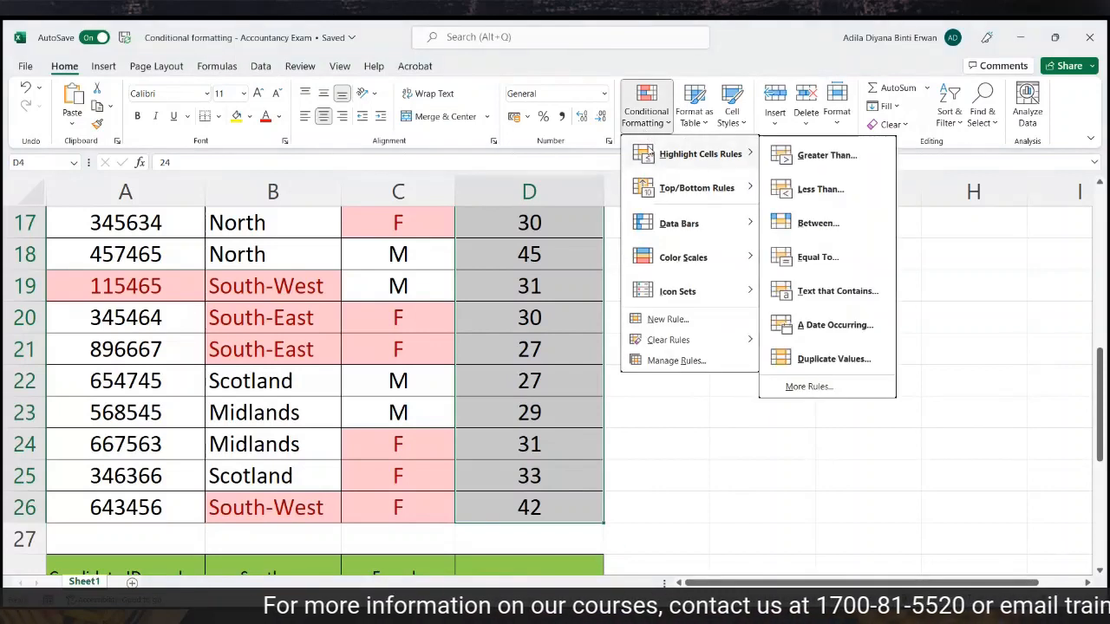
left_click(850, 164)
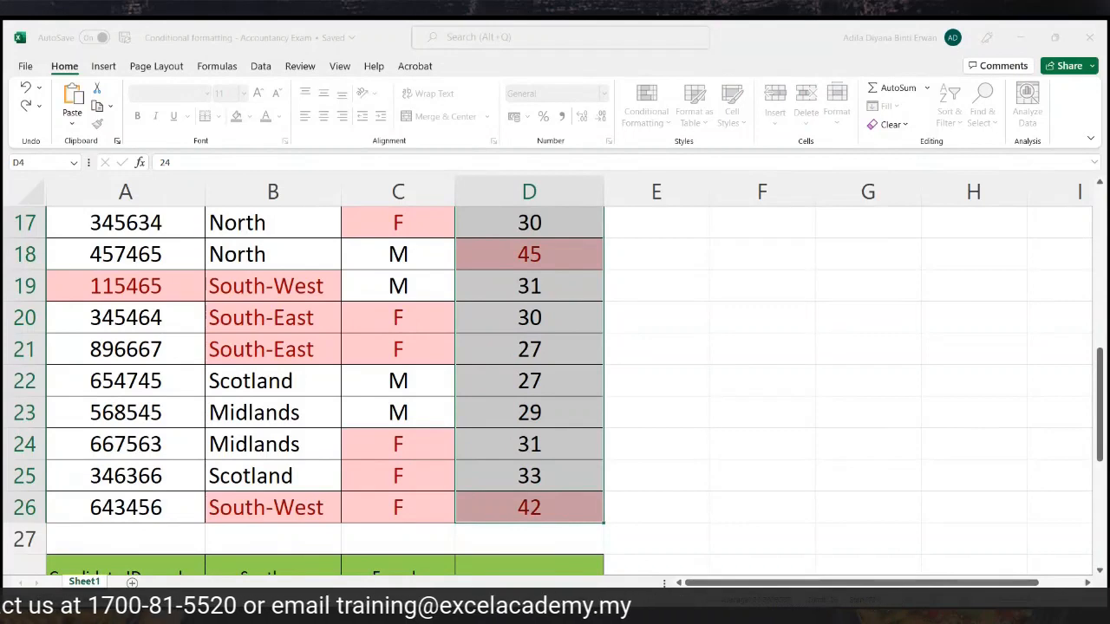
key("Return")
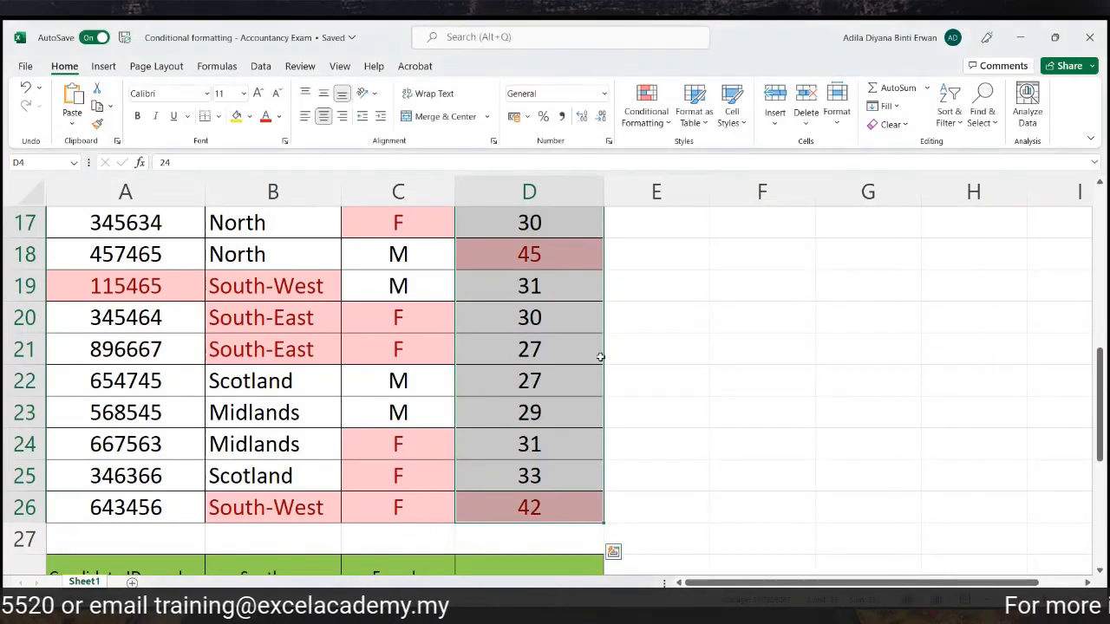
Inspect the highlighted ages in the Age column together with the full rows 12, 18 and 26
left_click(779, 412)
scroll(779, 412, "up", 1)
scroll(779, 412, "up", 2)
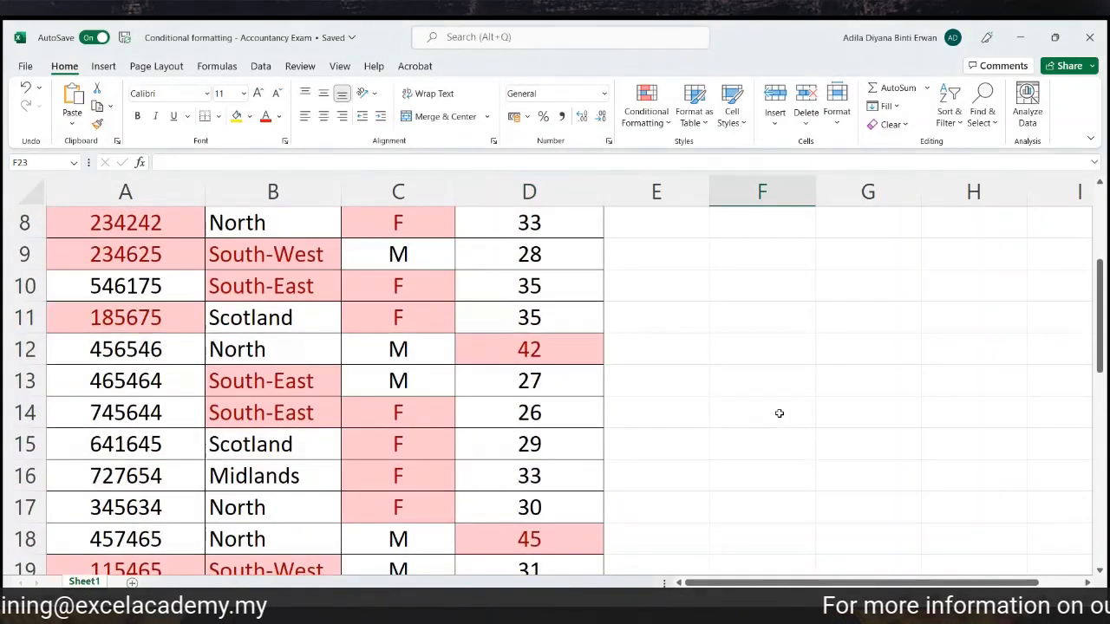
scroll(779, 412, "up", 2)
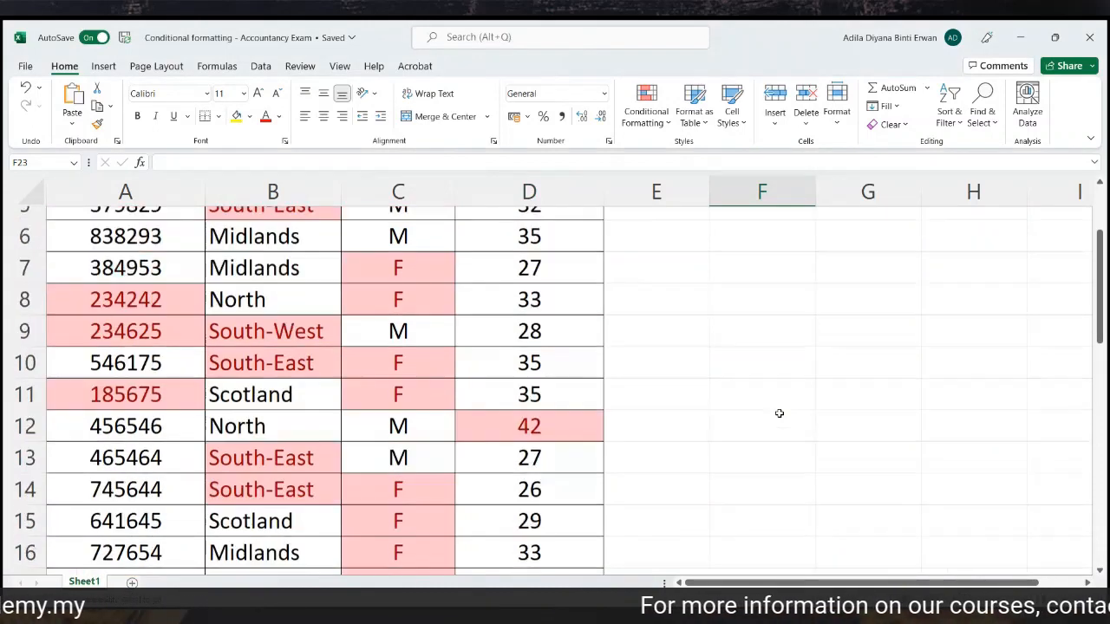
scroll(779, 413, "down", 1)
scroll(779, 413, "down", 1)
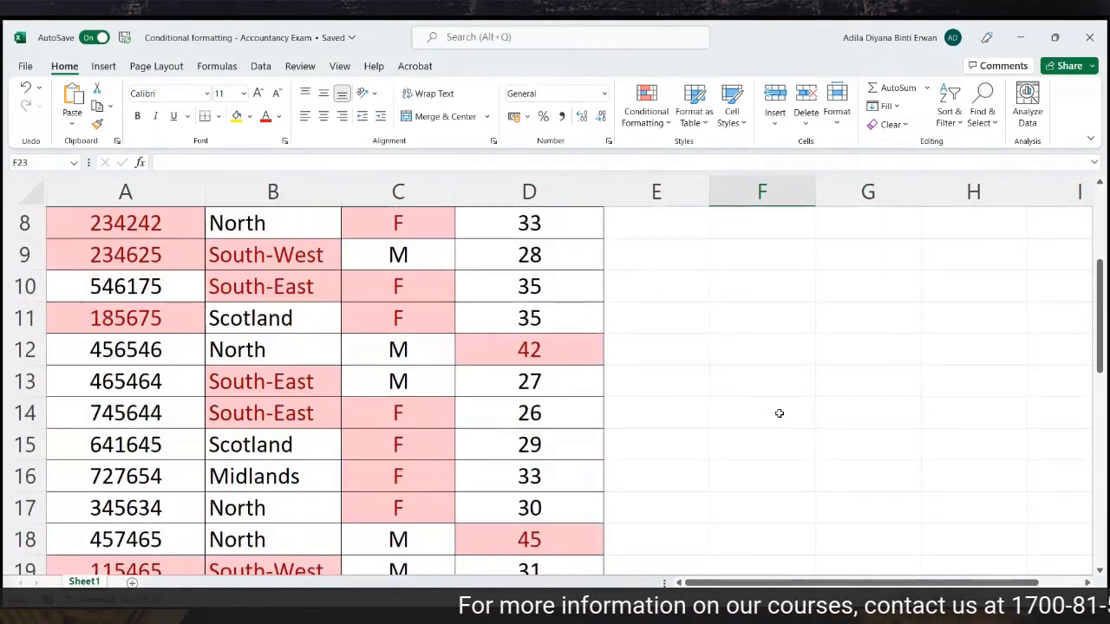
left_click(531, 348)
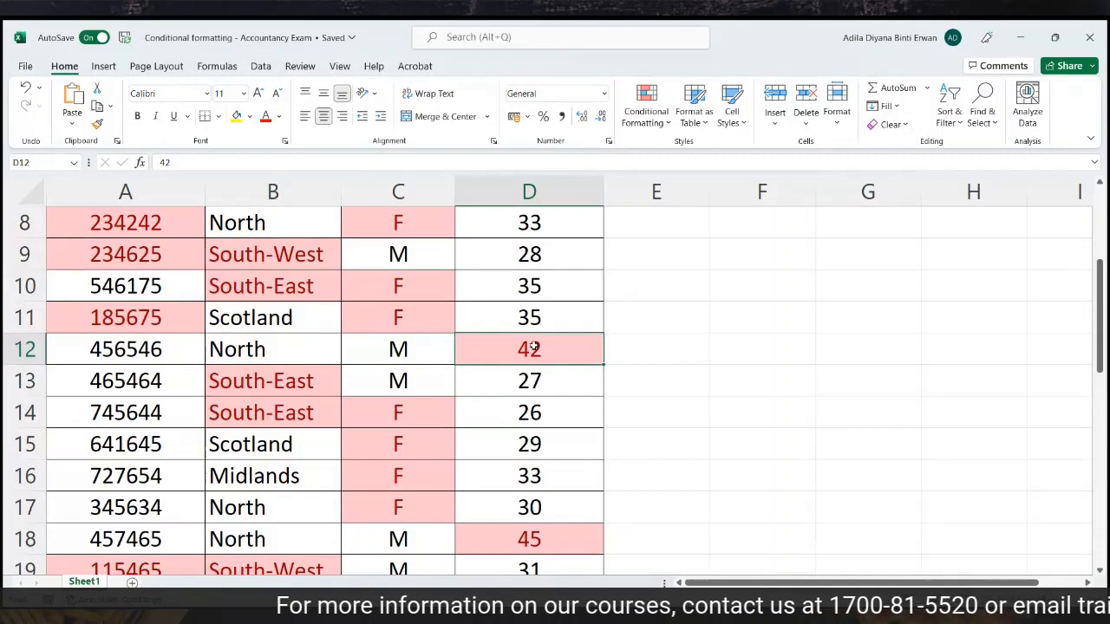
left_click(26, 349)
scroll(674, 476, "down", 1)
left_click(564, 444)
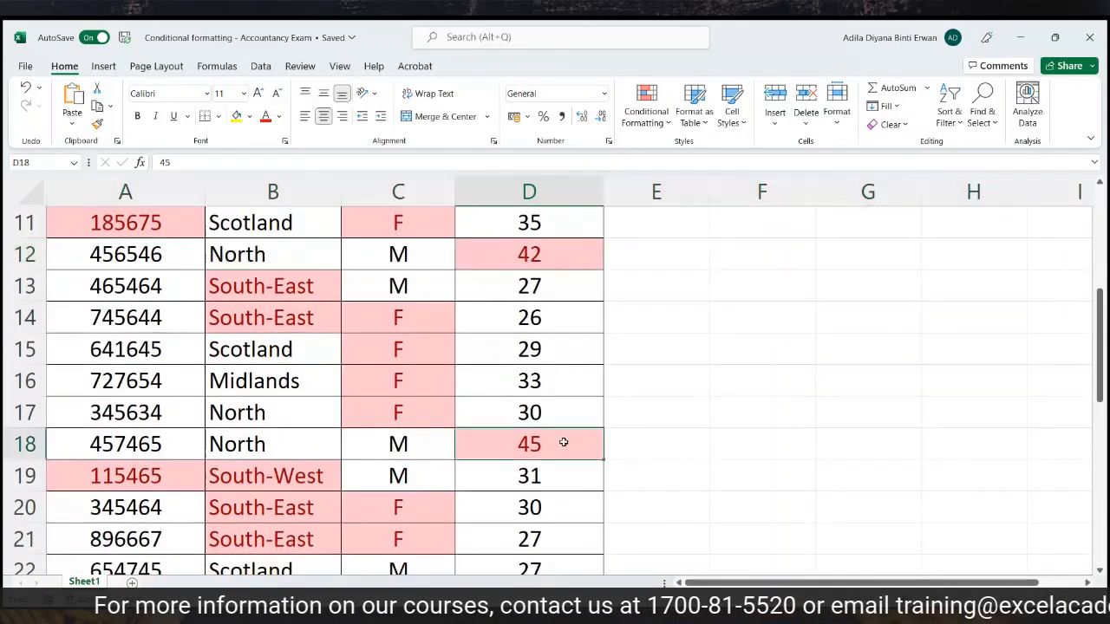
left_click(25, 444)
scroll(486, 419, "down", 2)
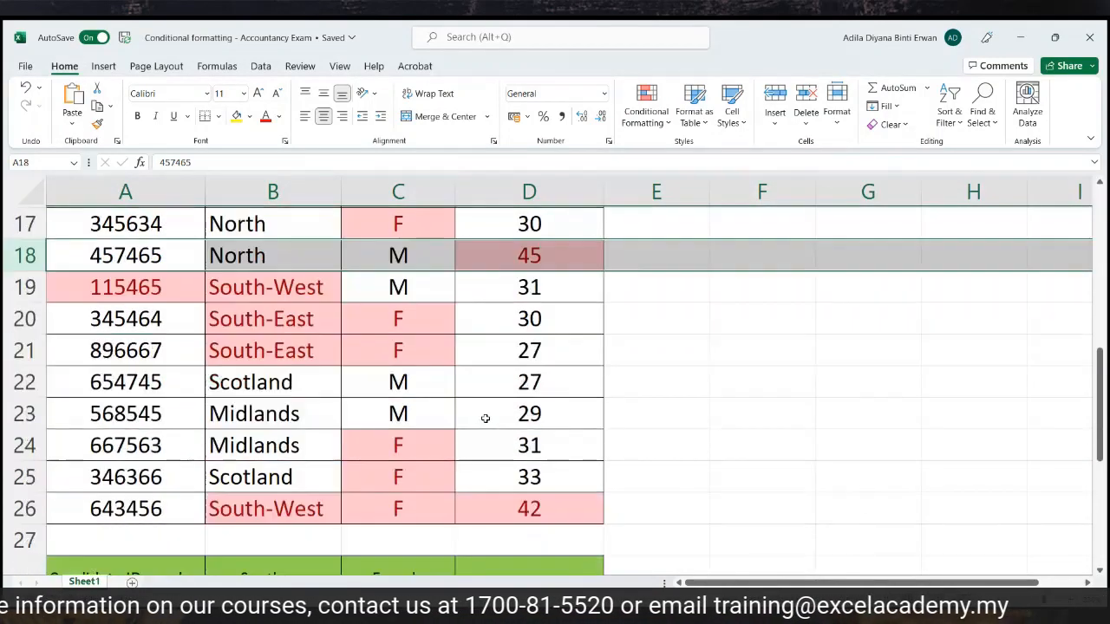
left_click(495, 508)
left_click(19, 502)
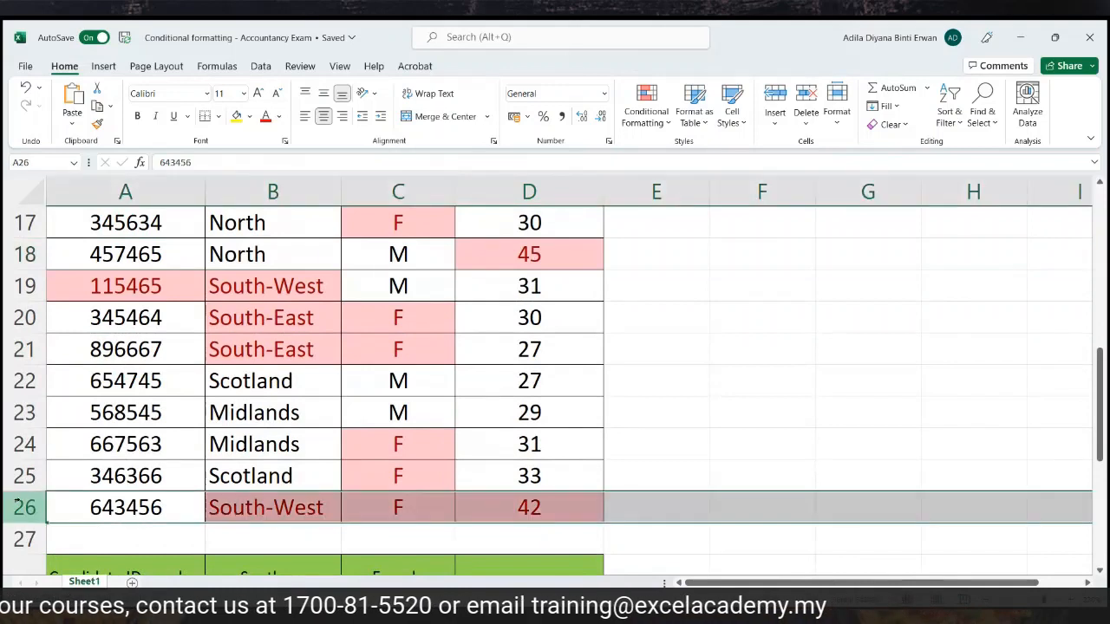
left_click(791, 445)
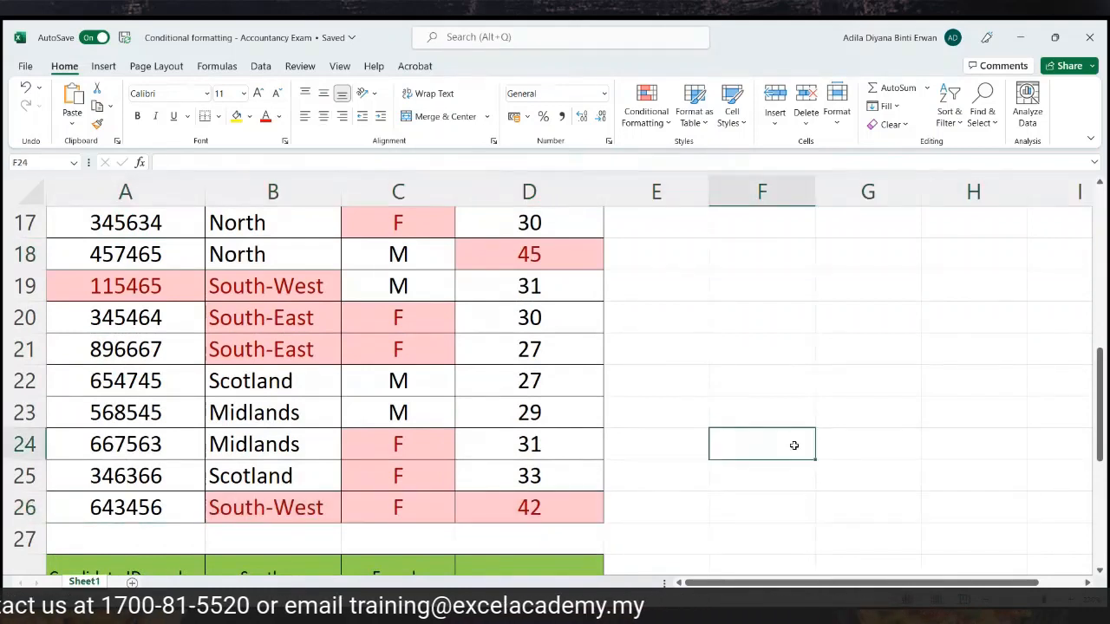
Review the row 28 criteria and the available conditional formatting categories, including the Top/Bottom Rules options
scroll(791, 445, "down", 1)
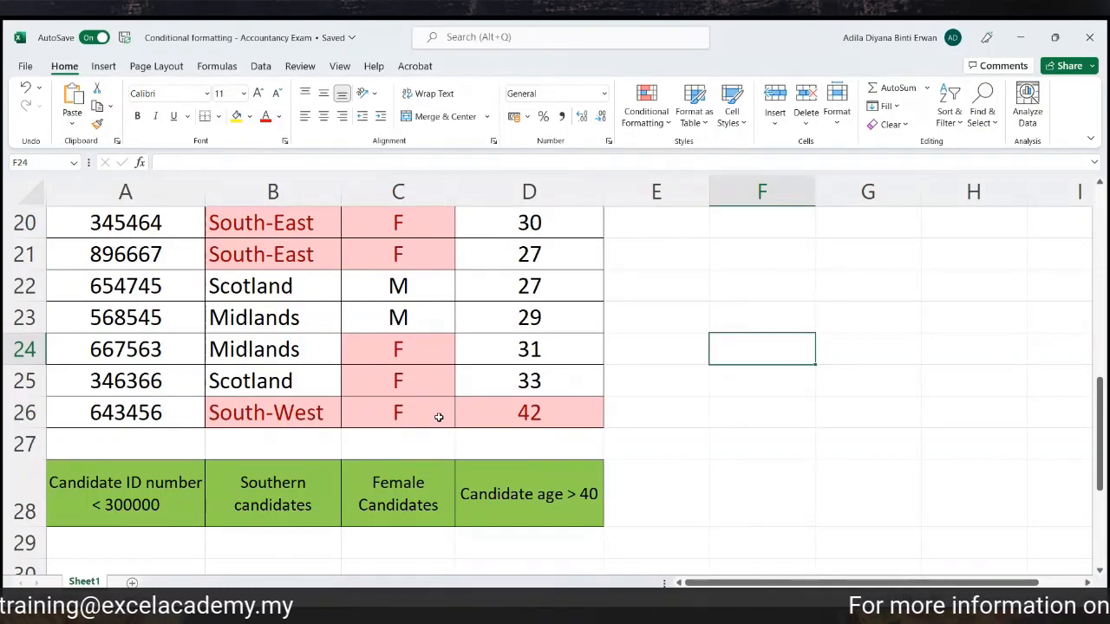
left_click(661, 132)
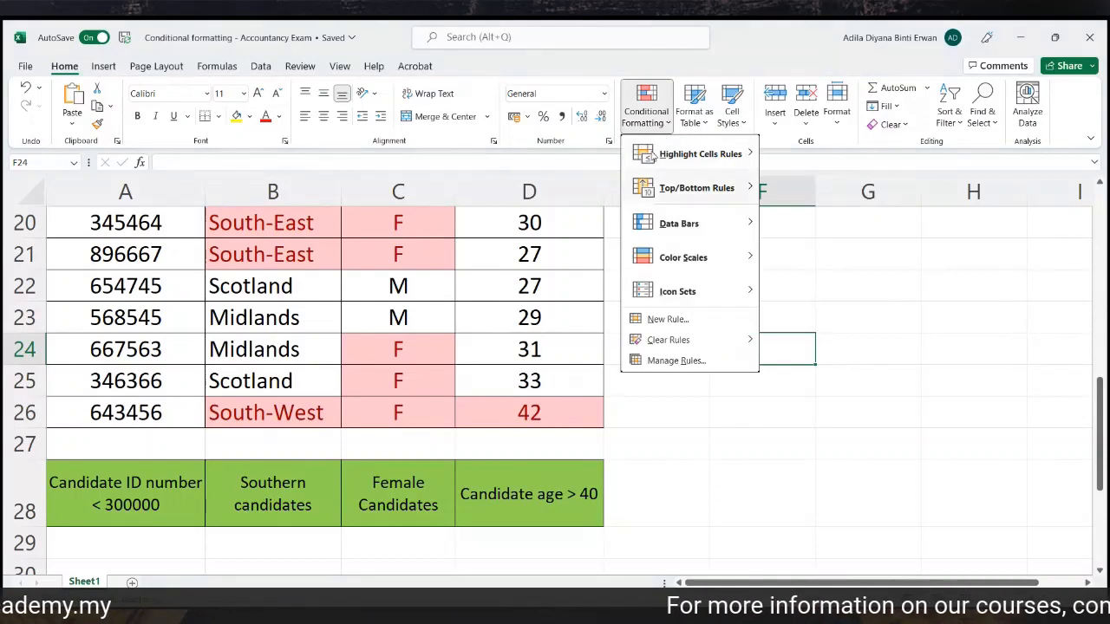
mouse_move(647, 189)
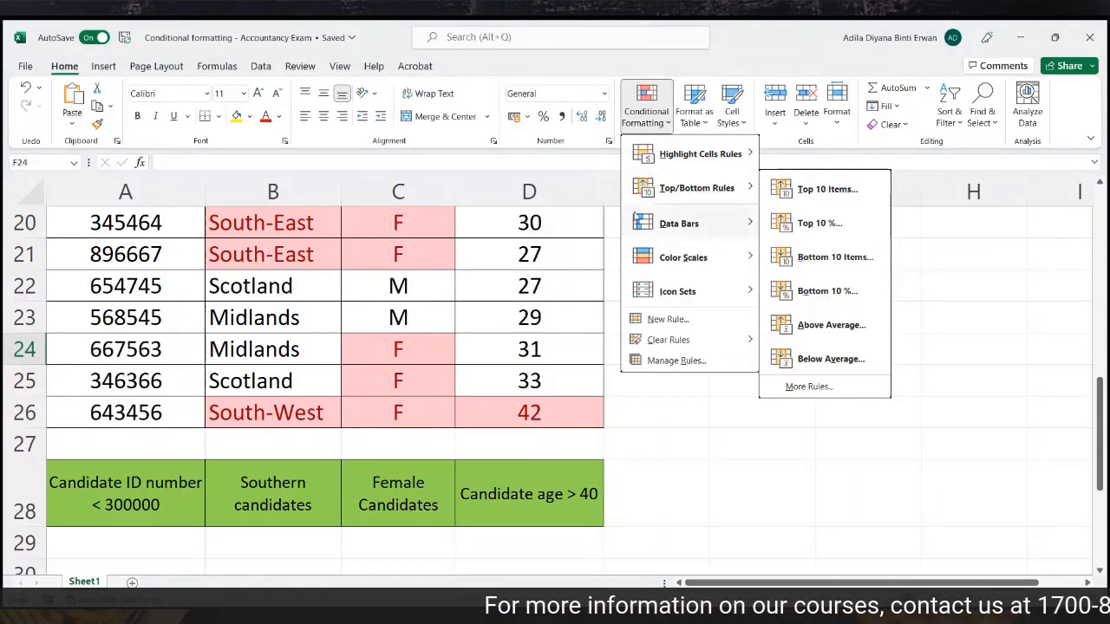
mouse_move(626, 289)
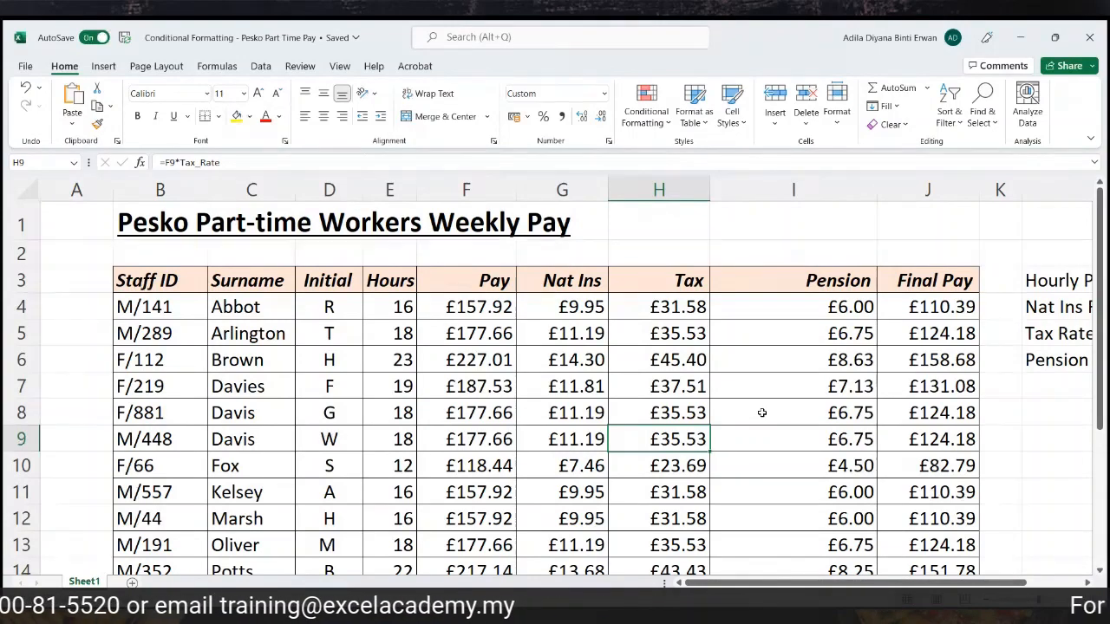
Go through the row 3 column headings of the Pesko Part Time Pay workbook, from Staff ID to Final Pay
scroll(382, 338, "up", 4)
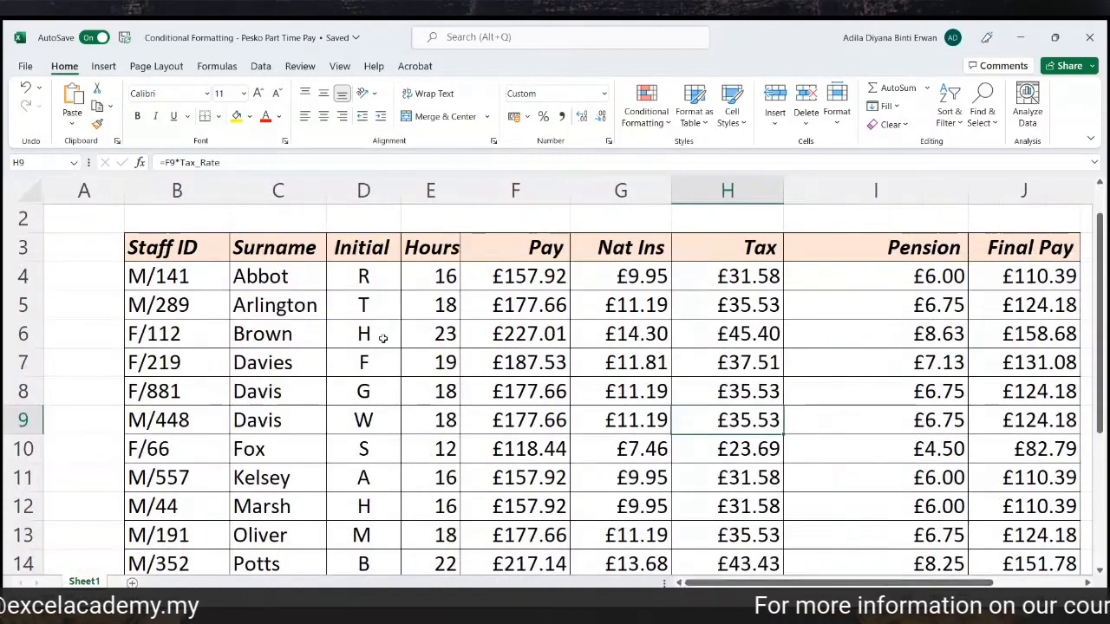
left_click(147, 248)
left_click(308, 252)
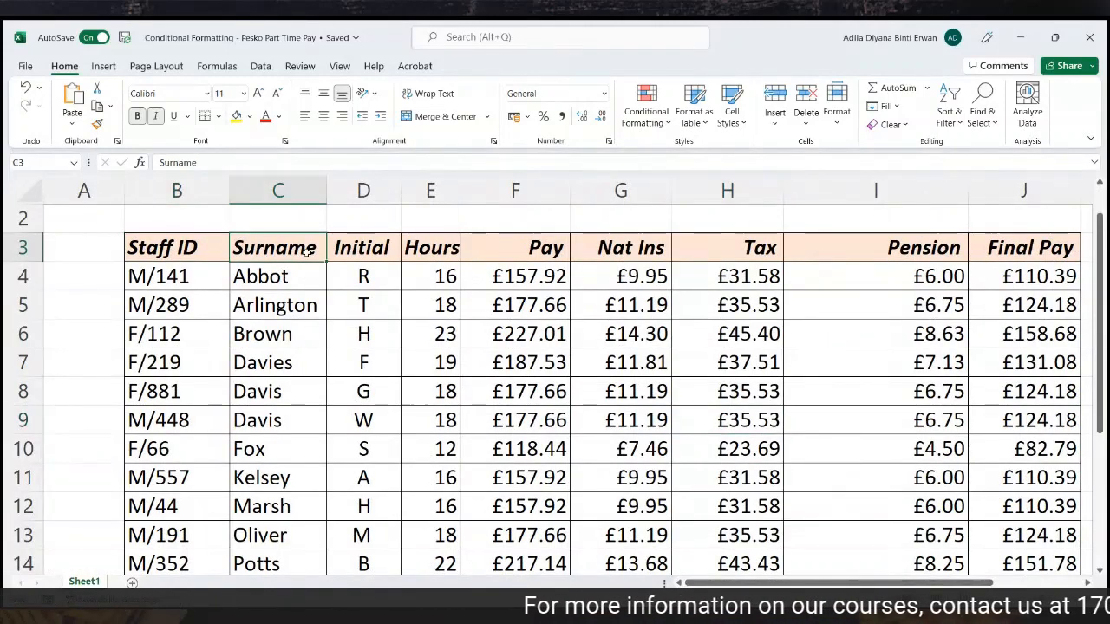
left_click(355, 249)
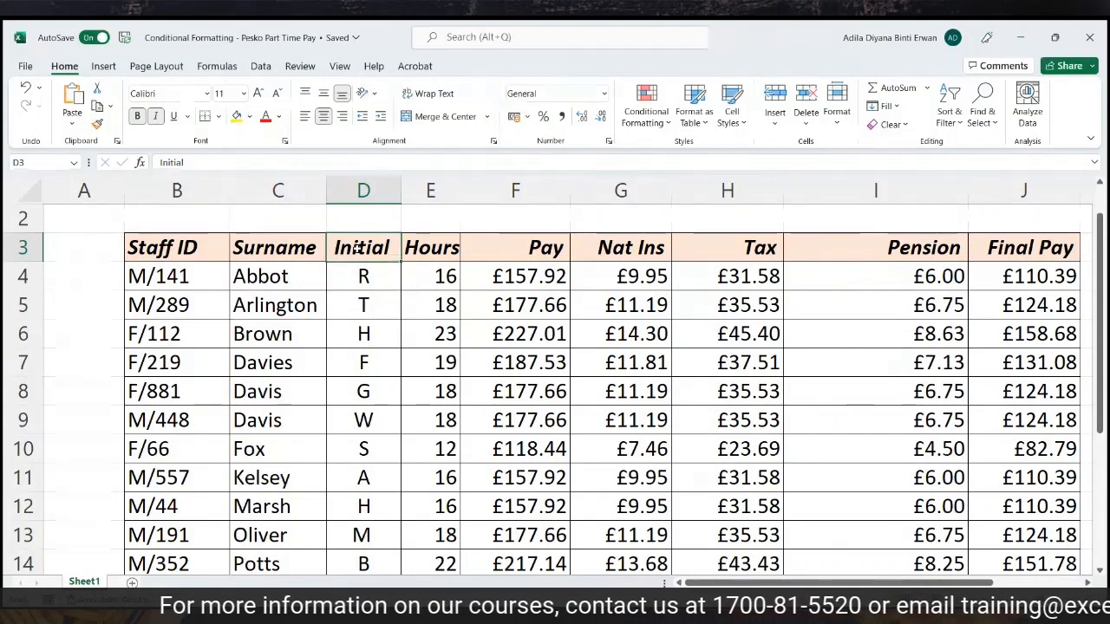
left_click(429, 251)
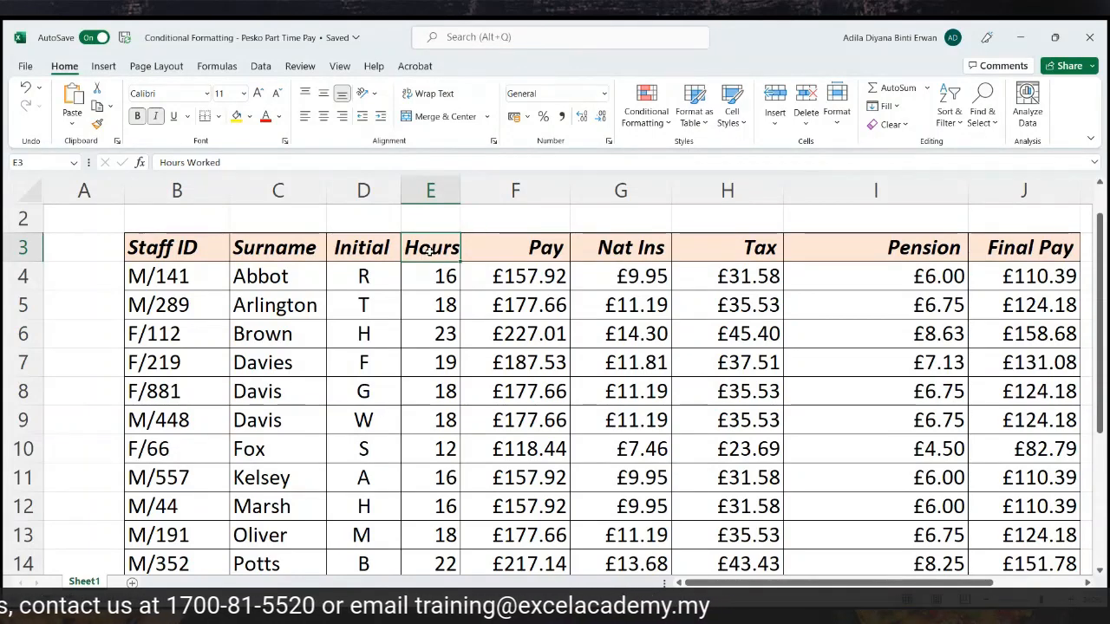
left_click(484, 251)
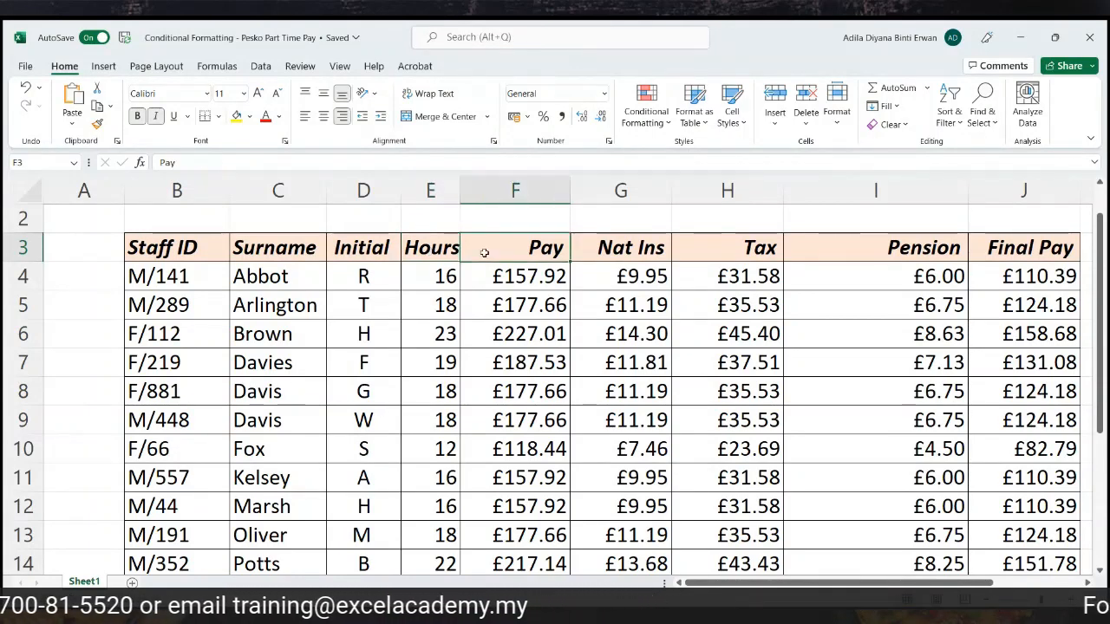
left_click(605, 255)
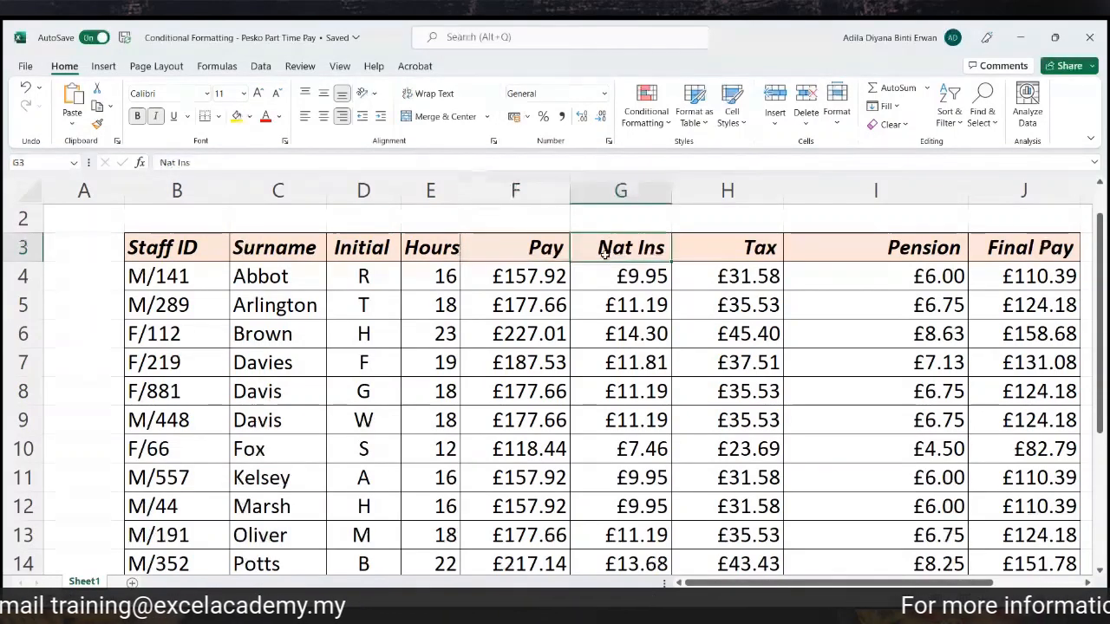
left_click(717, 255)
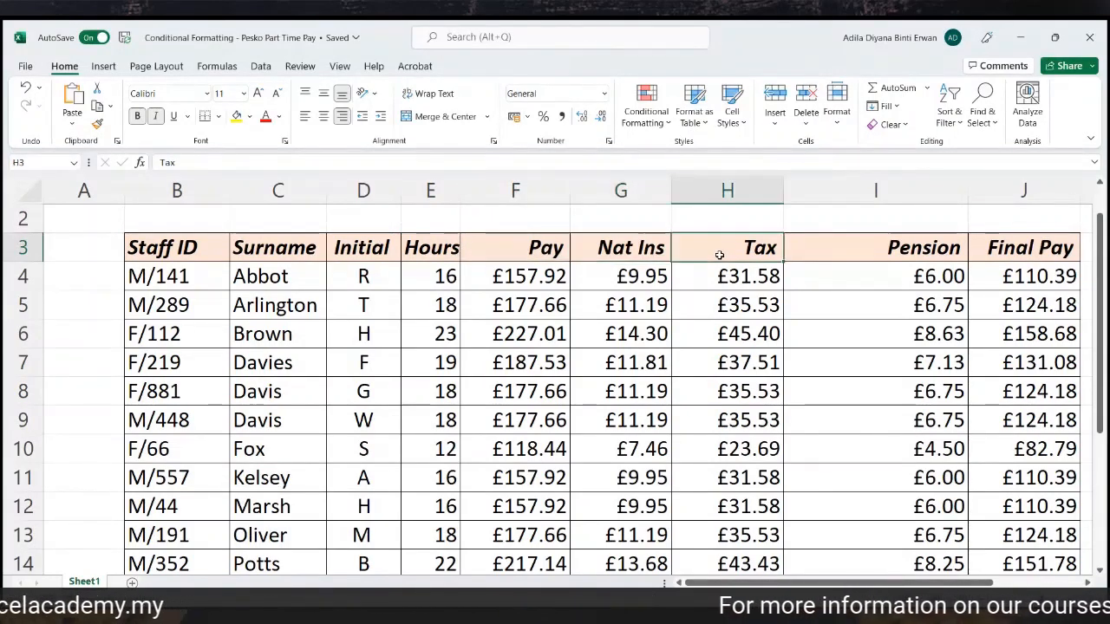
left_click(795, 254)
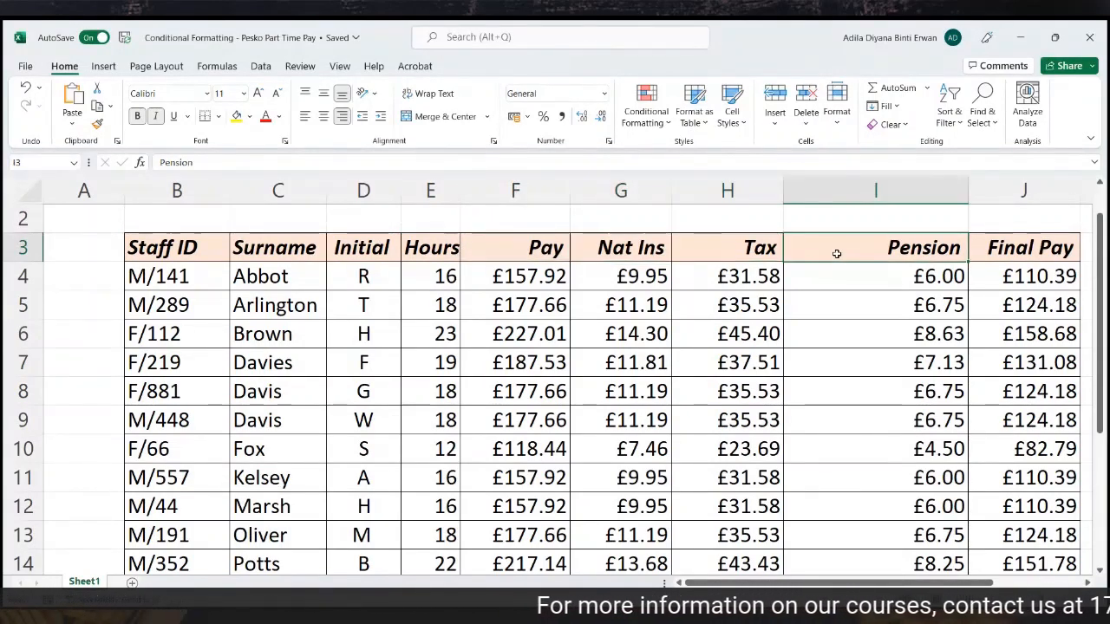
scroll(954, 516, "right", 3)
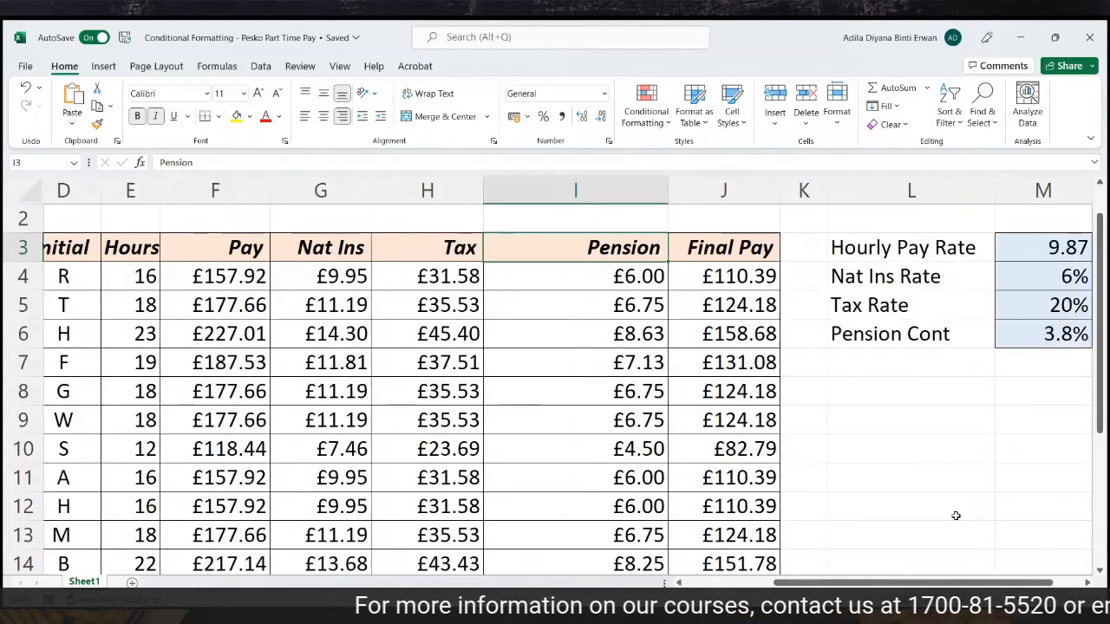
left_click(747, 243)
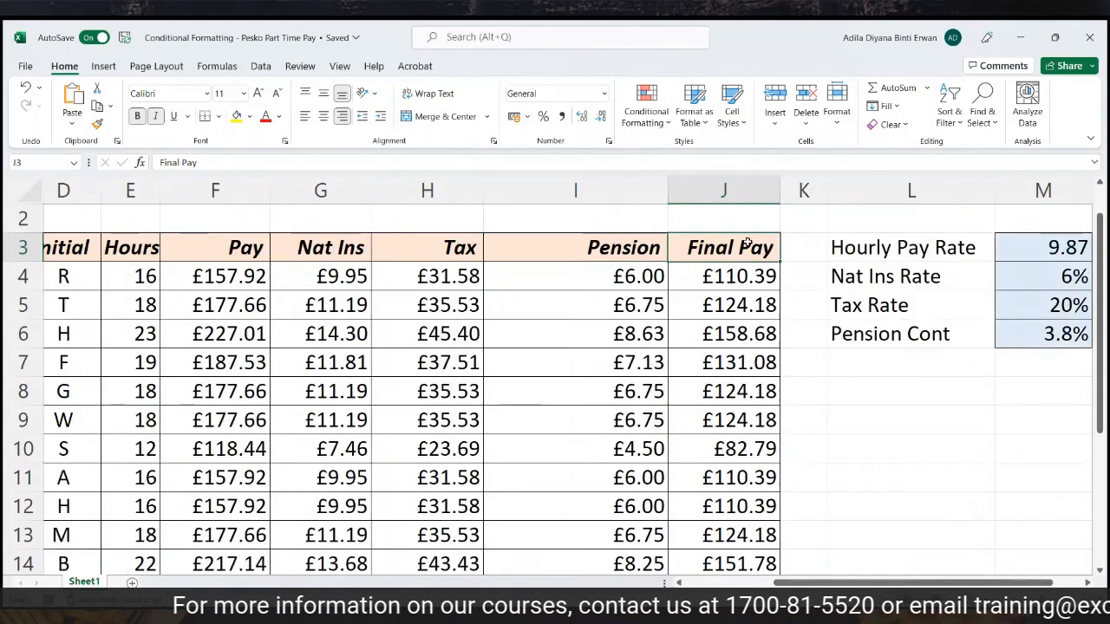
Inspect the Final Pay formula in cell J4 and leave the cell without editing it
left_click(736, 273)
double_click(735, 272)
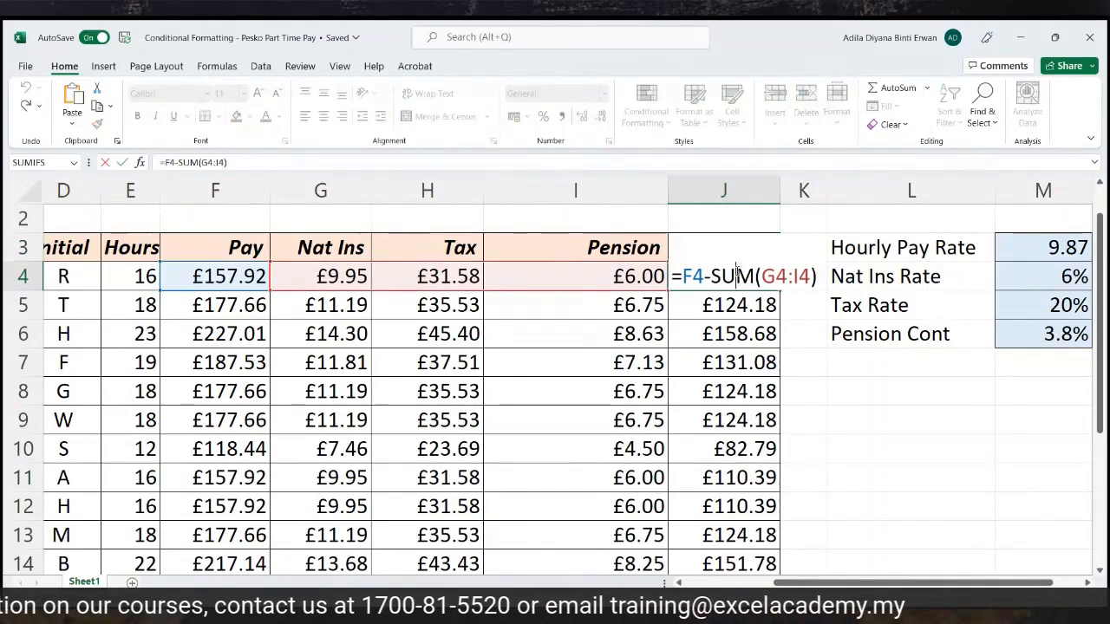
key("Escape")
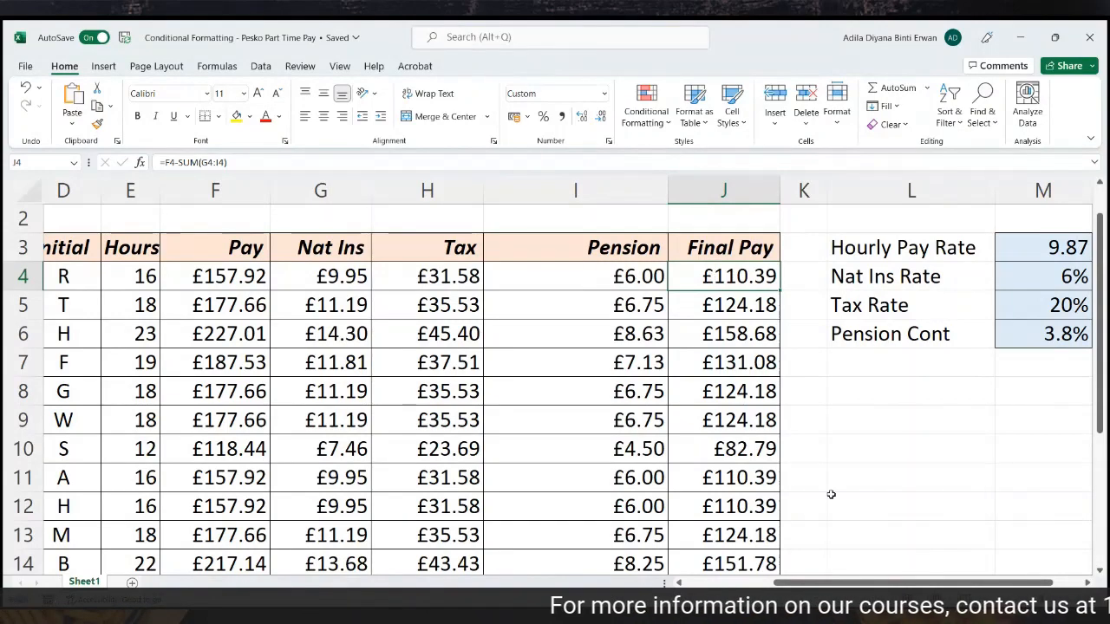
Review the conditional format required for each column in row 18, from Females in B18 to icon set in J18
left_click_drag(824, 583, 744, 583)
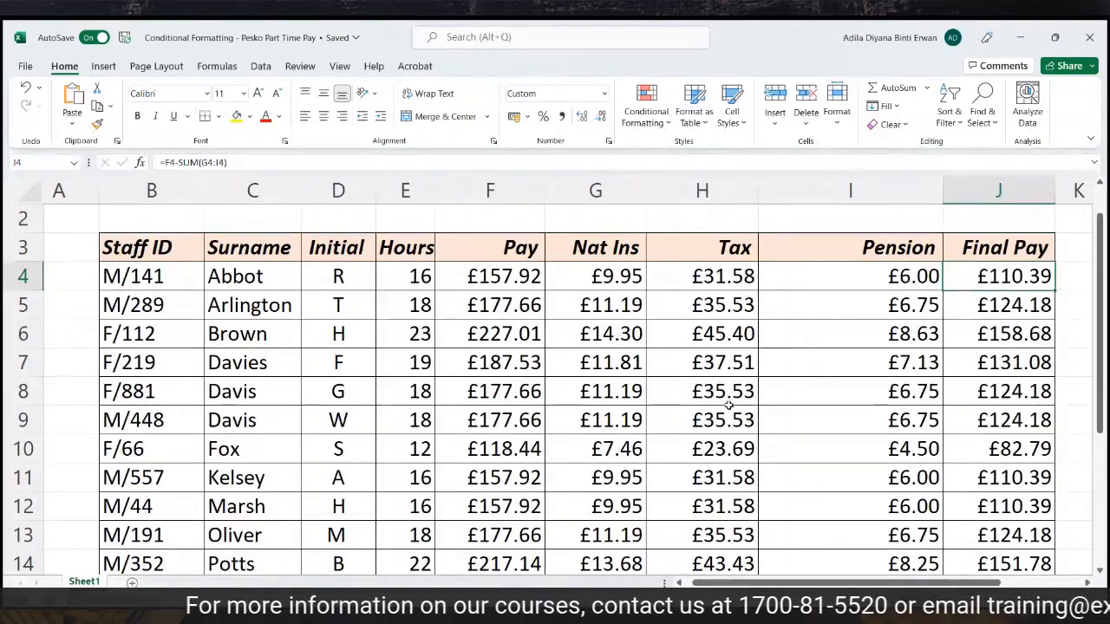
scroll(728, 405, "down", 3)
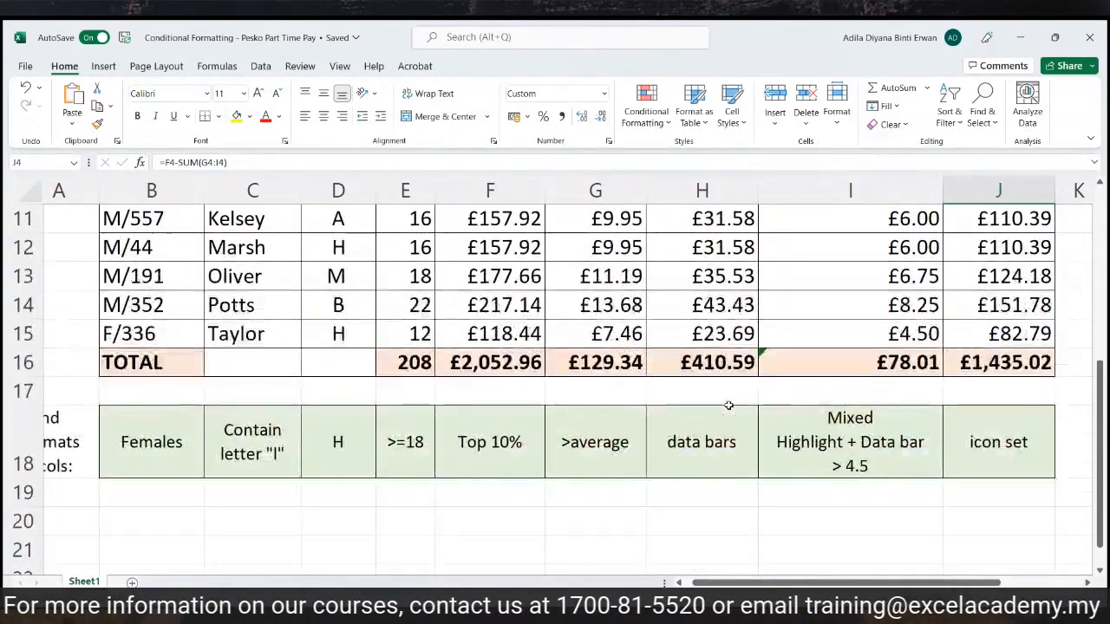
left_click(77, 442)
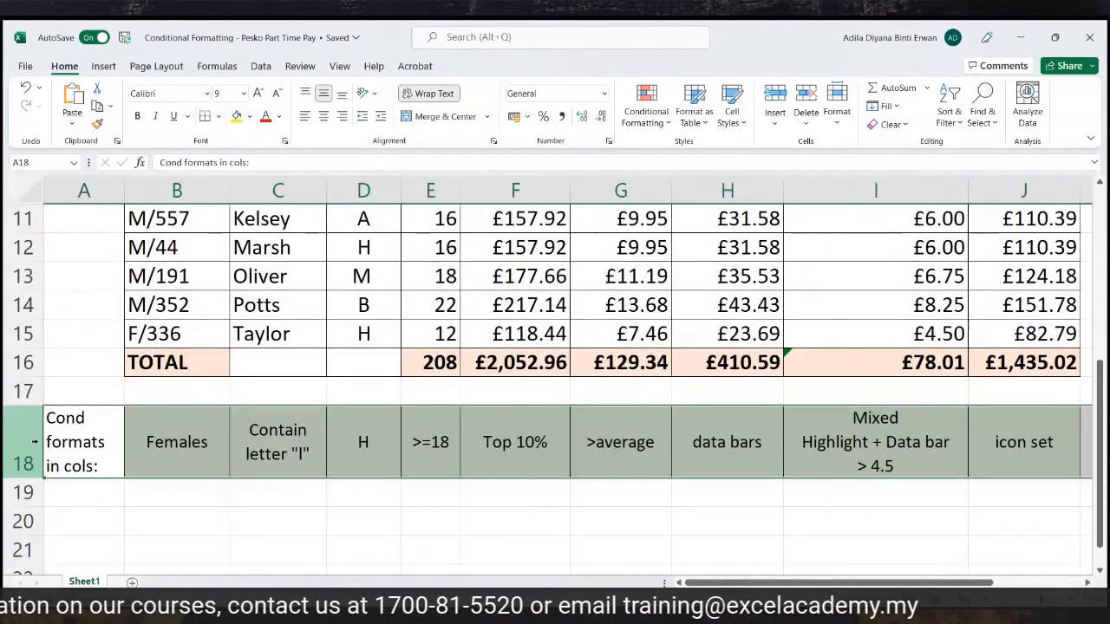
left_click(274, 518)
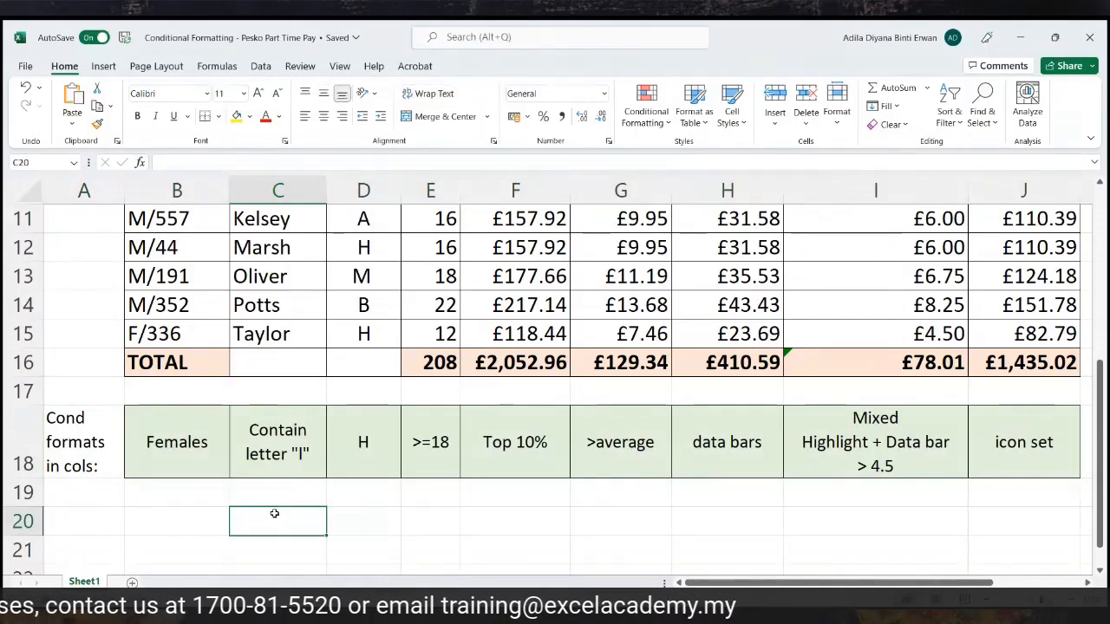
left_click(176, 463)
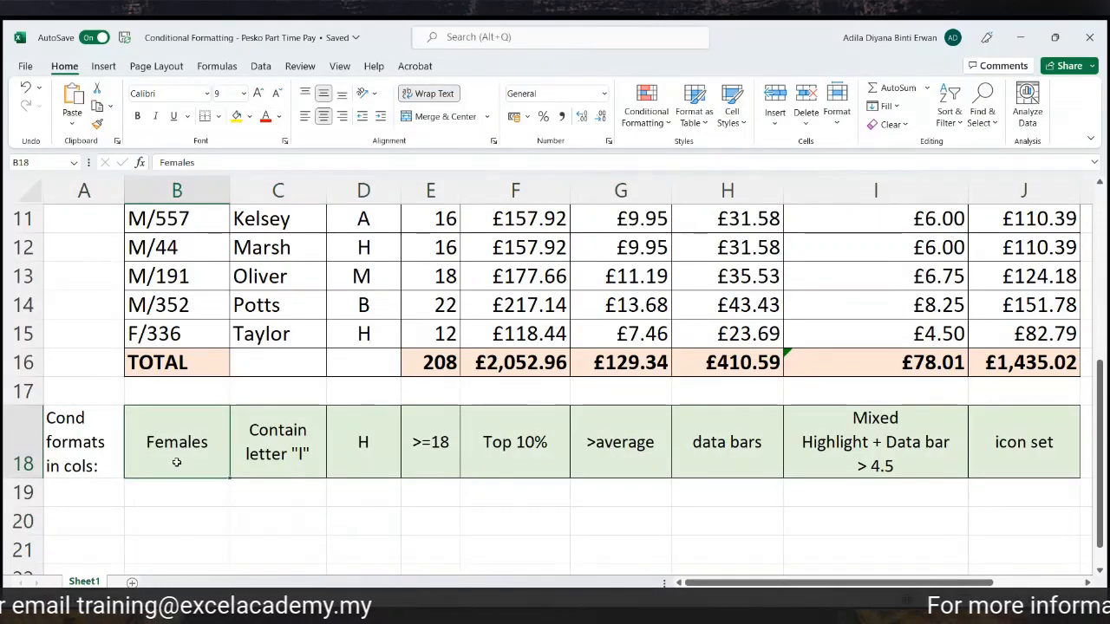
left_click(260, 451)
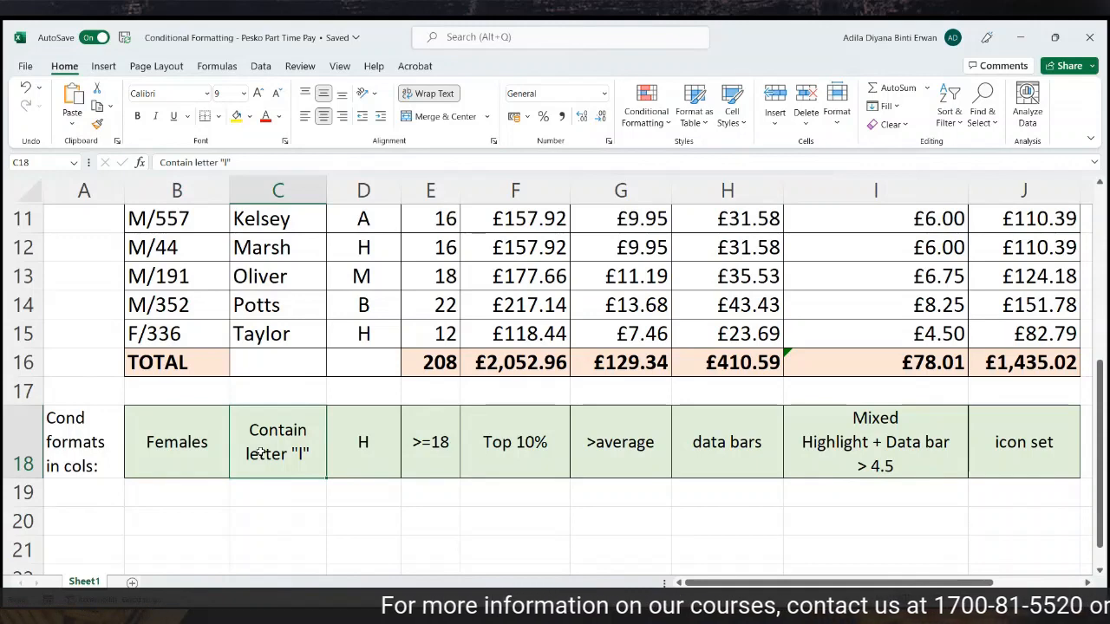
left_click(373, 448)
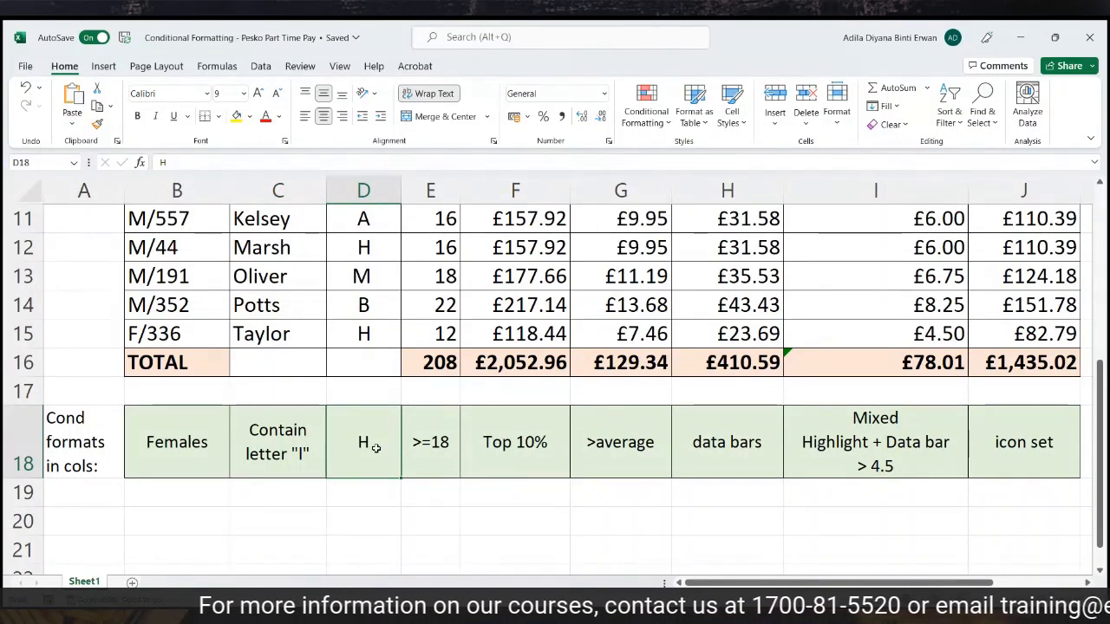
left_click(432, 464)
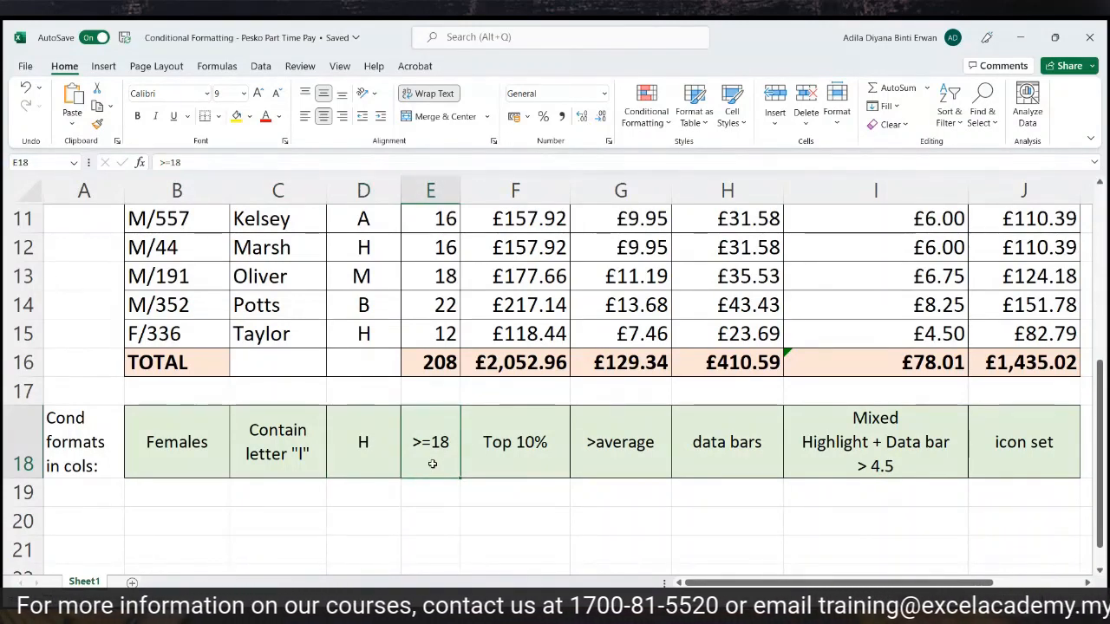
left_click(480, 467)
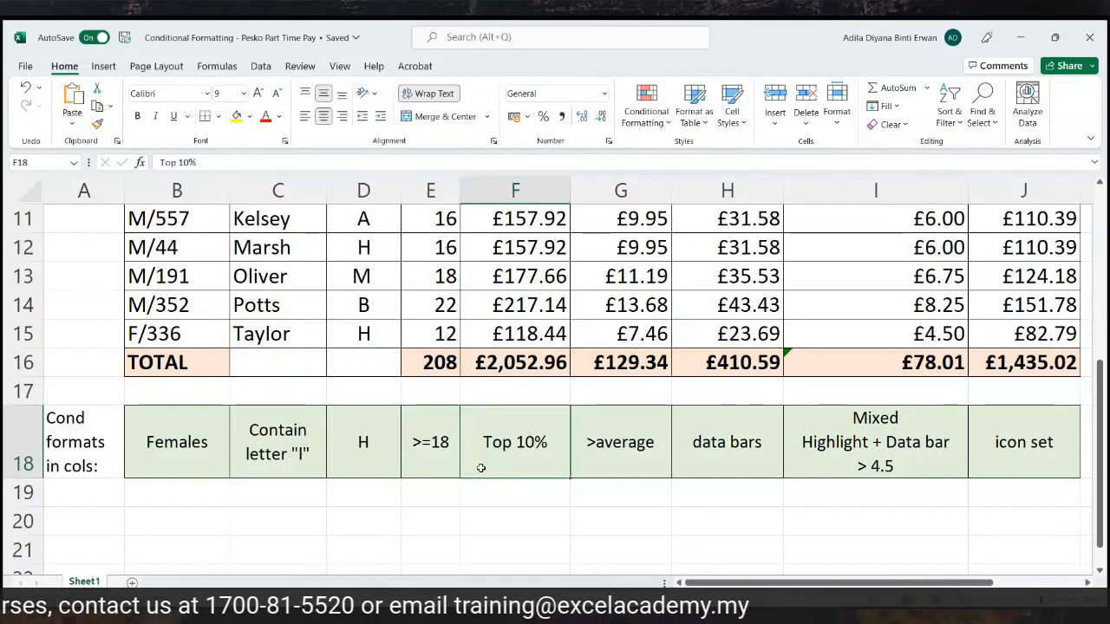
left_click(610, 467)
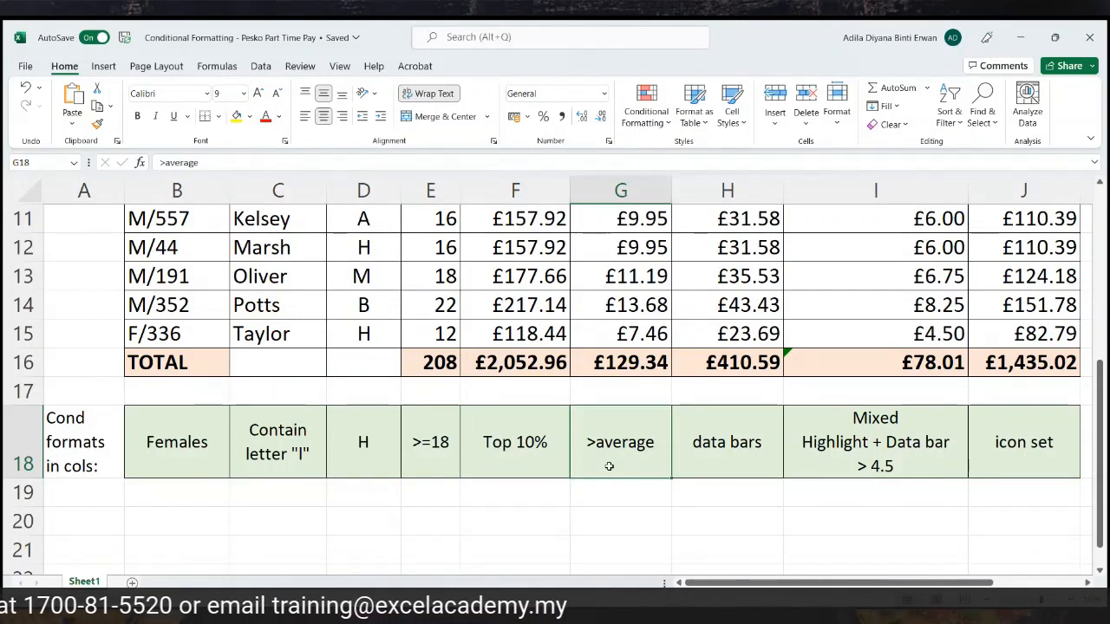
left_click(714, 460)
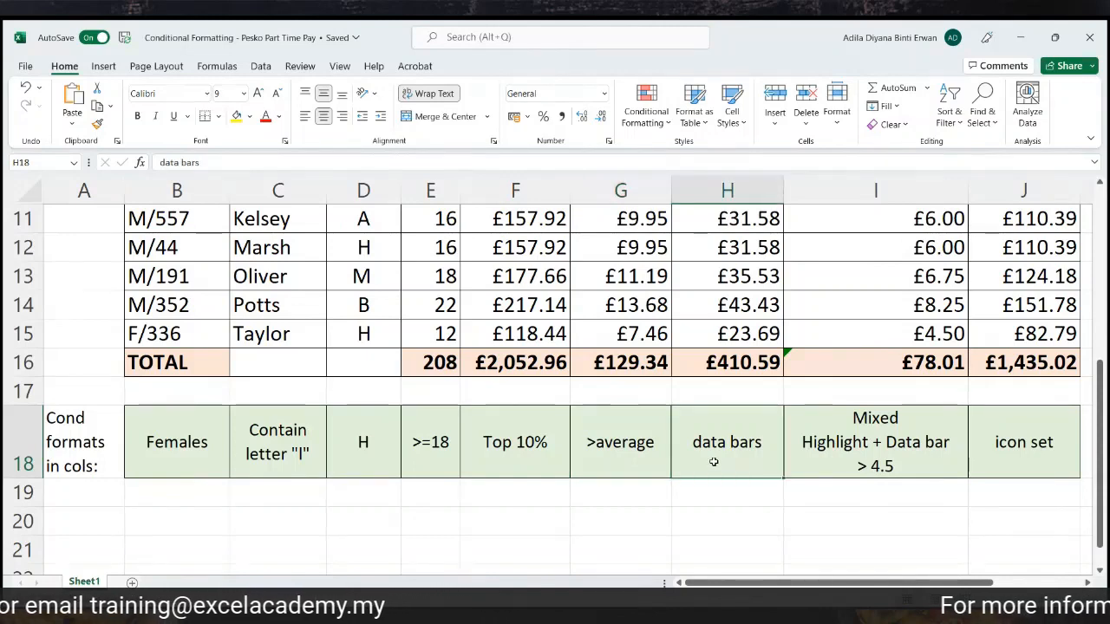
left_click(810, 462)
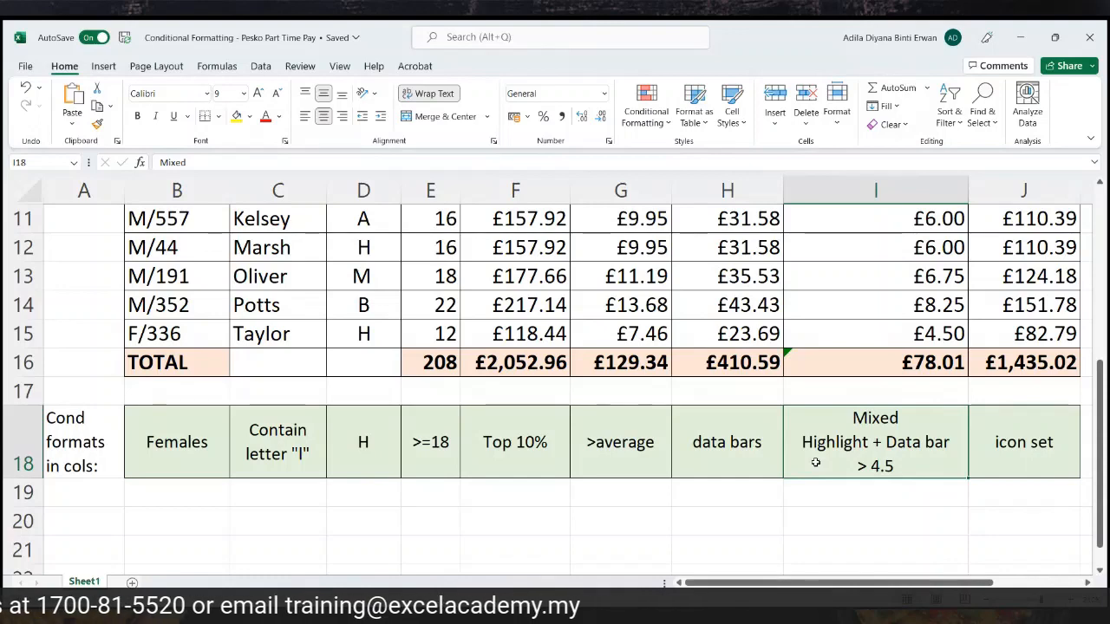
left_click_drag(801, 584, 858, 584)
left_click(830, 449)
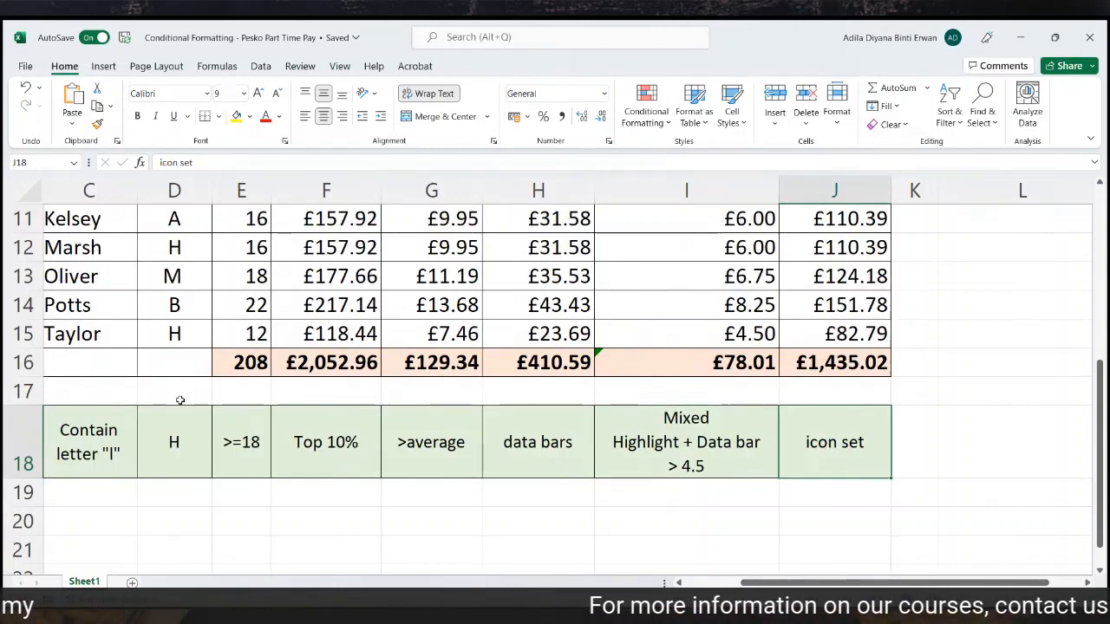
left_click_drag(784, 584, 738, 583)
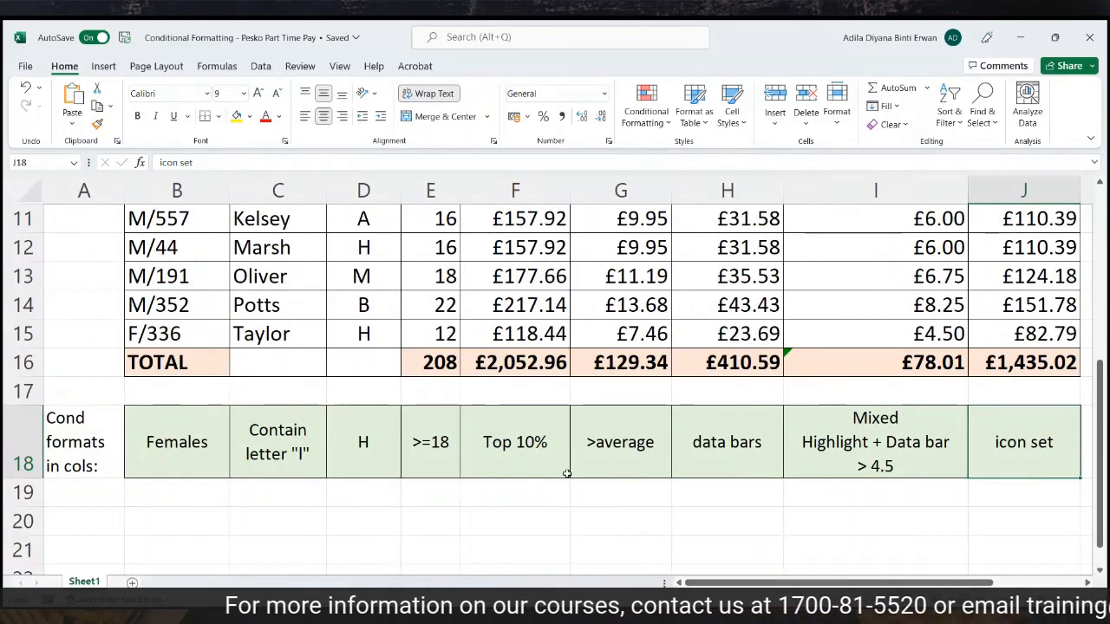
Look over the Staff ID column between its heading and the TOTAL row, with the Females criterion in mind
scroll(495, 452, "up", 1)
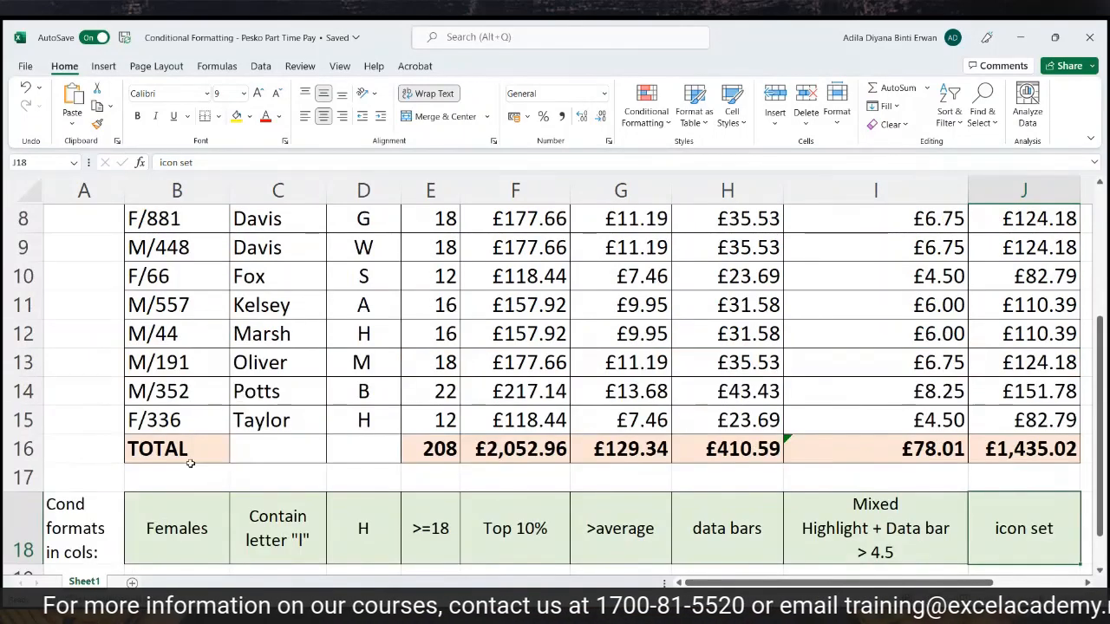
scroll(168, 515, "up", 2)
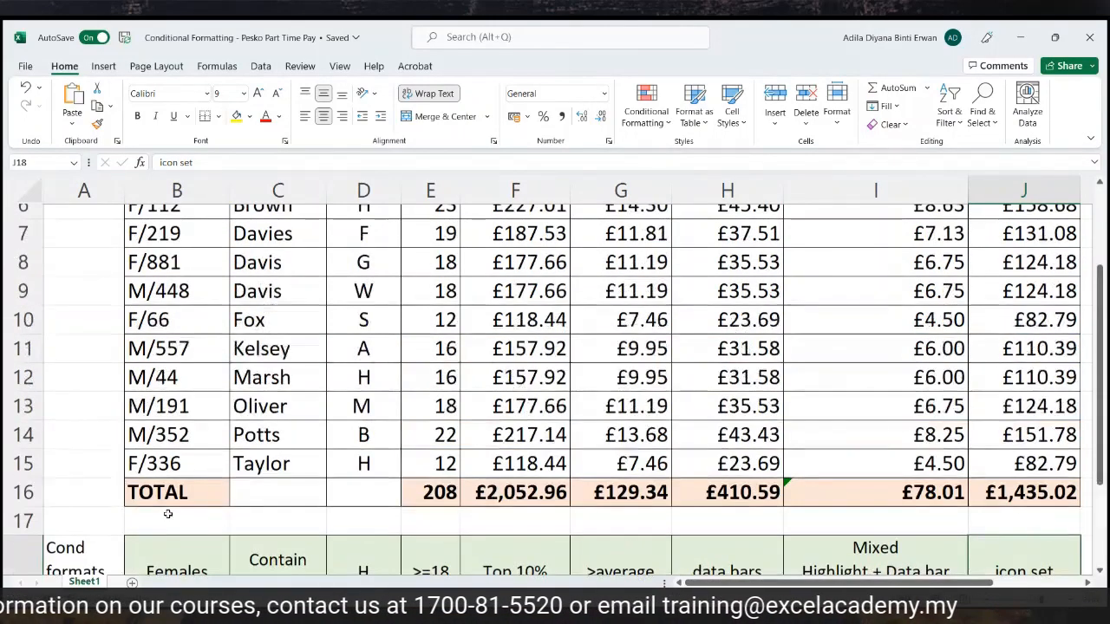
scroll(167, 513, "down", 1)
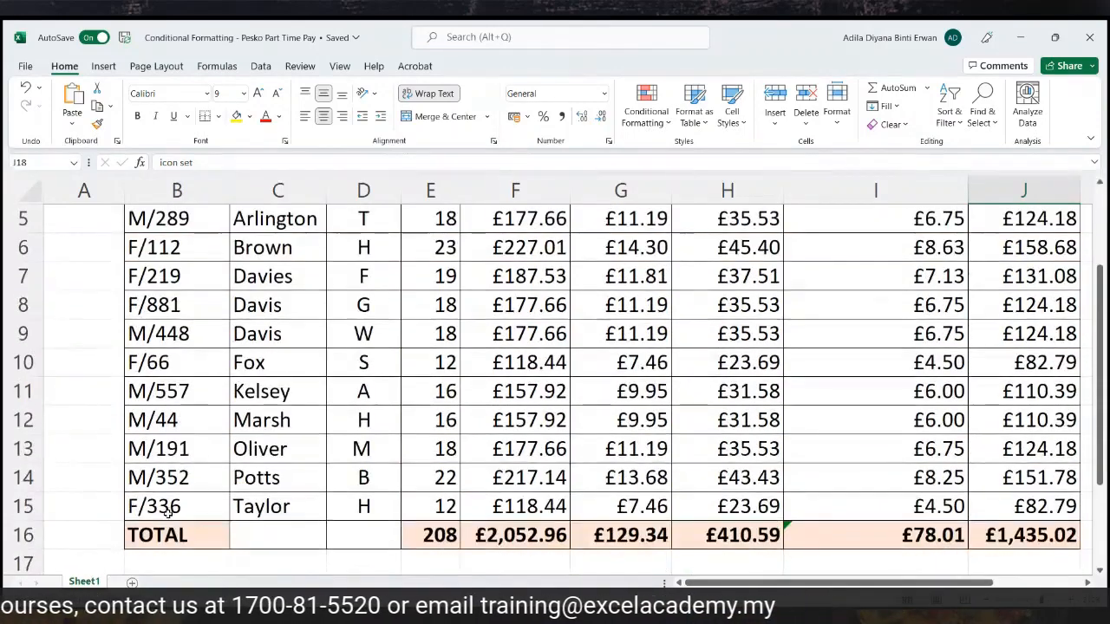
scroll(167, 512, "up", 1)
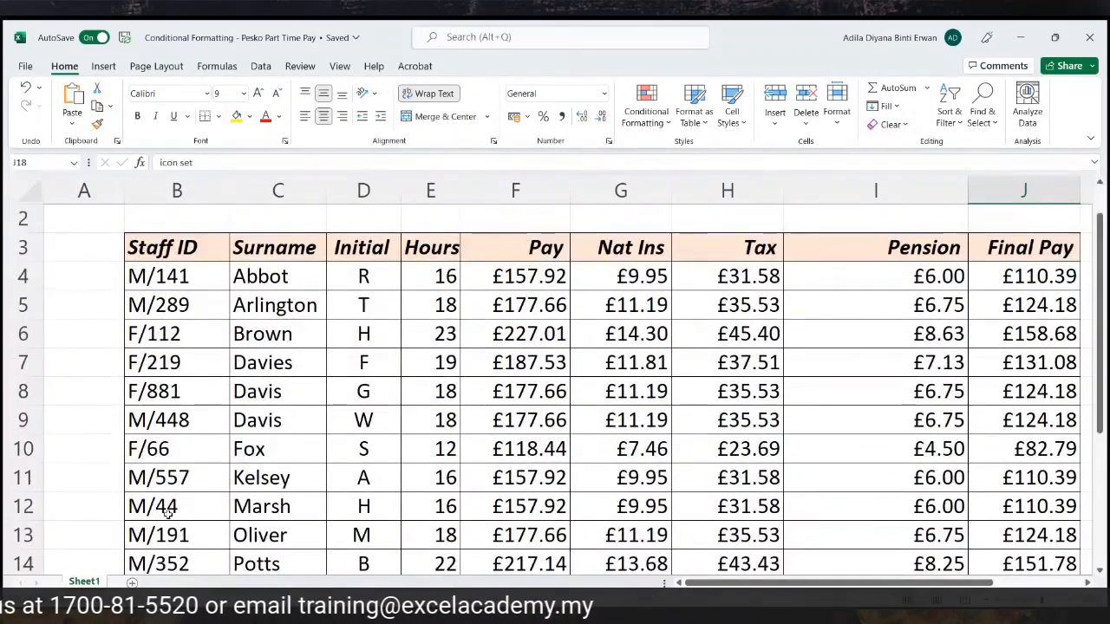
scroll(169, 512, "down", 2)
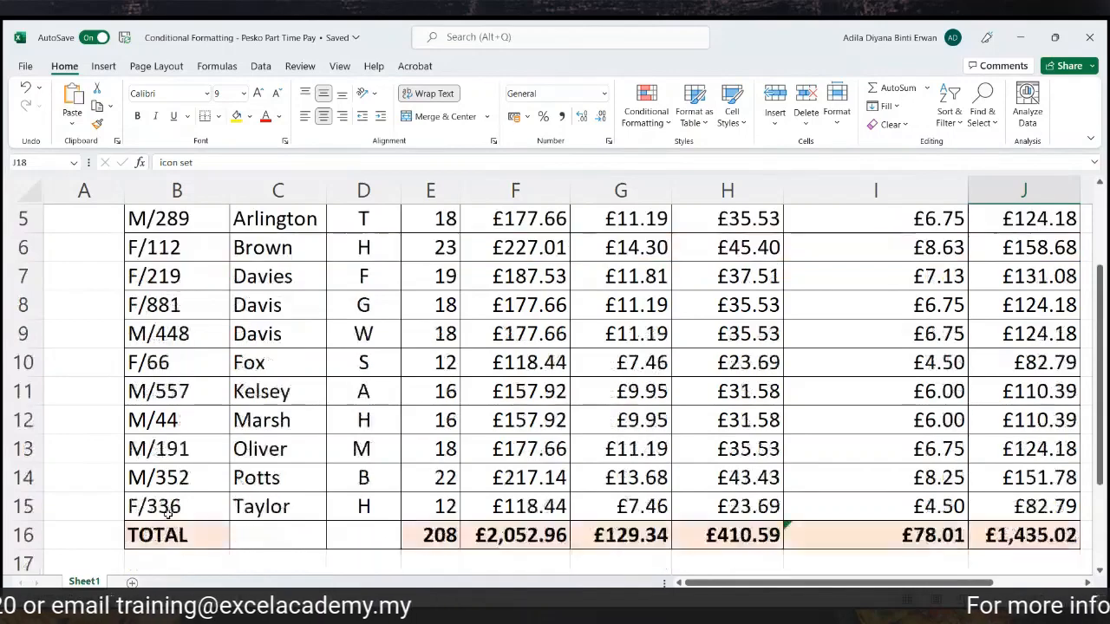
Following the Females criterion in B18, highlight the Staff IDs in B4:B15 that contain F with a light red fill and dark red text
left_click(165, 529)
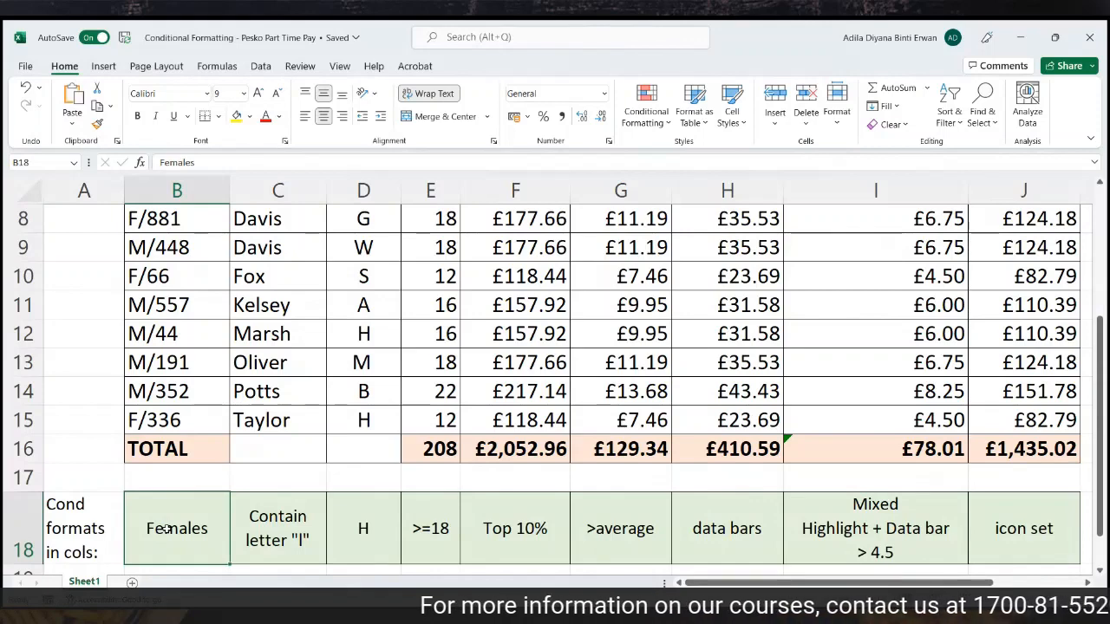
left_click(163, 422)
scroll(164, 422, "up", 2)
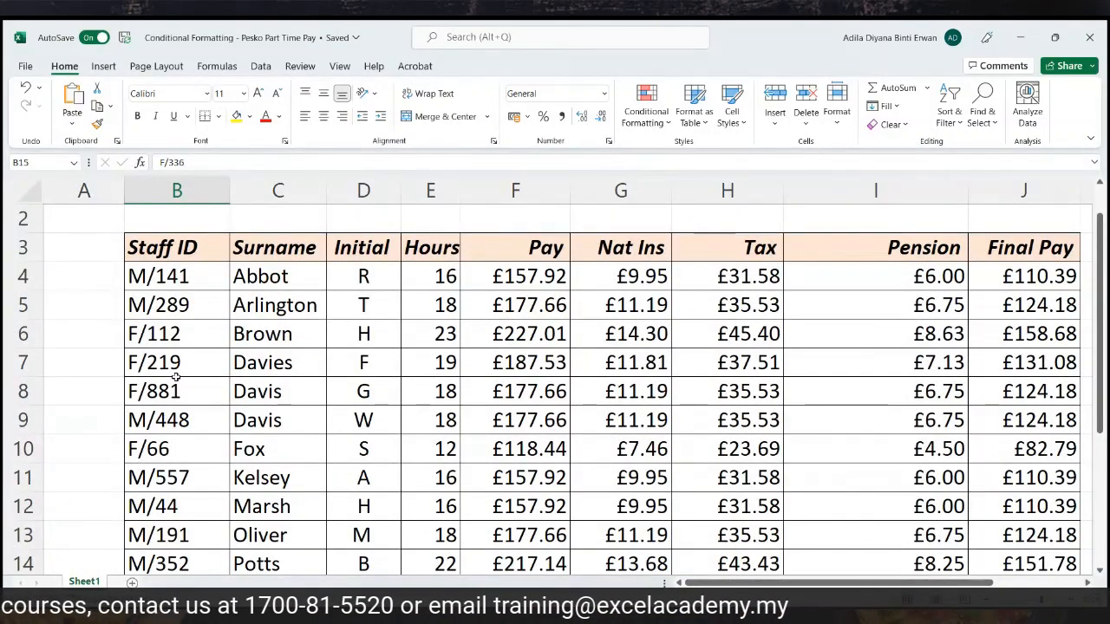
left_click(190, 276)
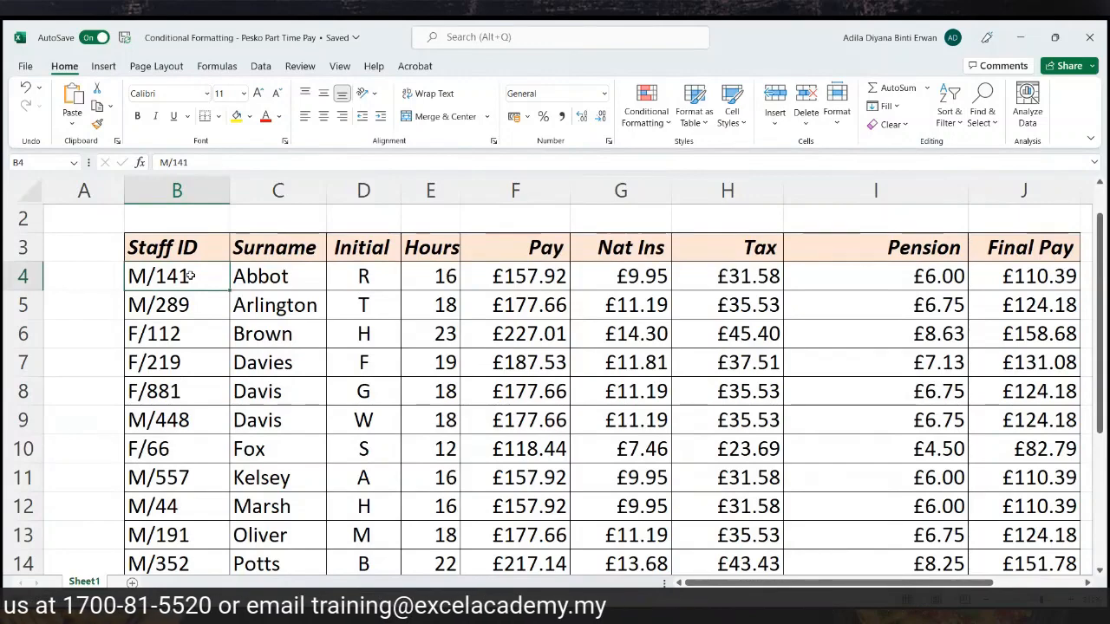
left_click_drag(198, 274, 201, 538)
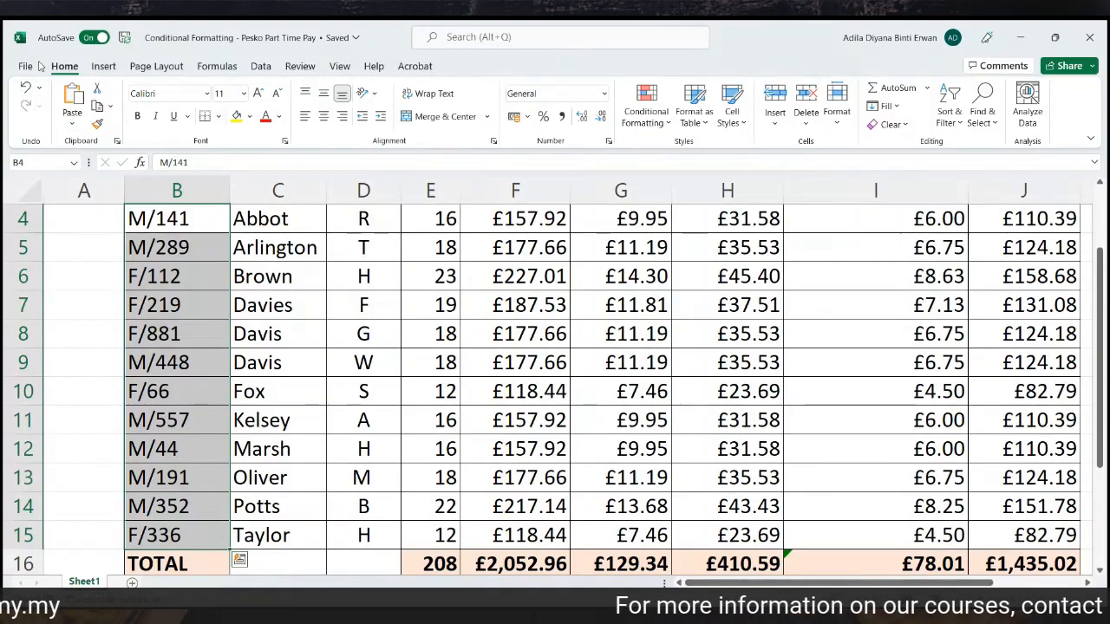
left_click(647, 121)
mouse_move(649, 157)
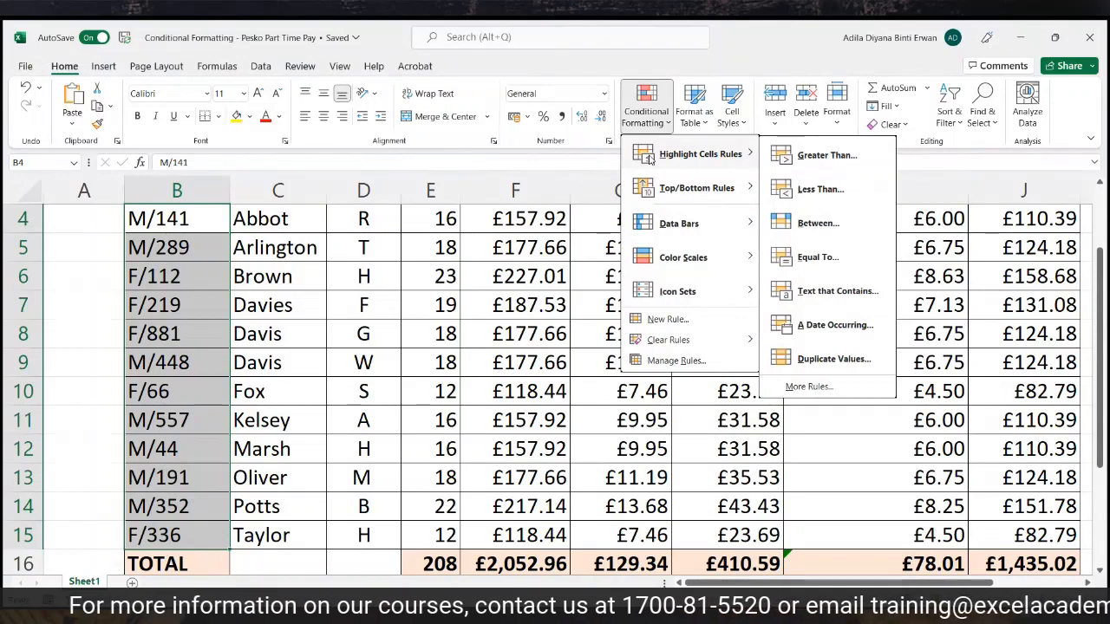
left_click(797, 301)
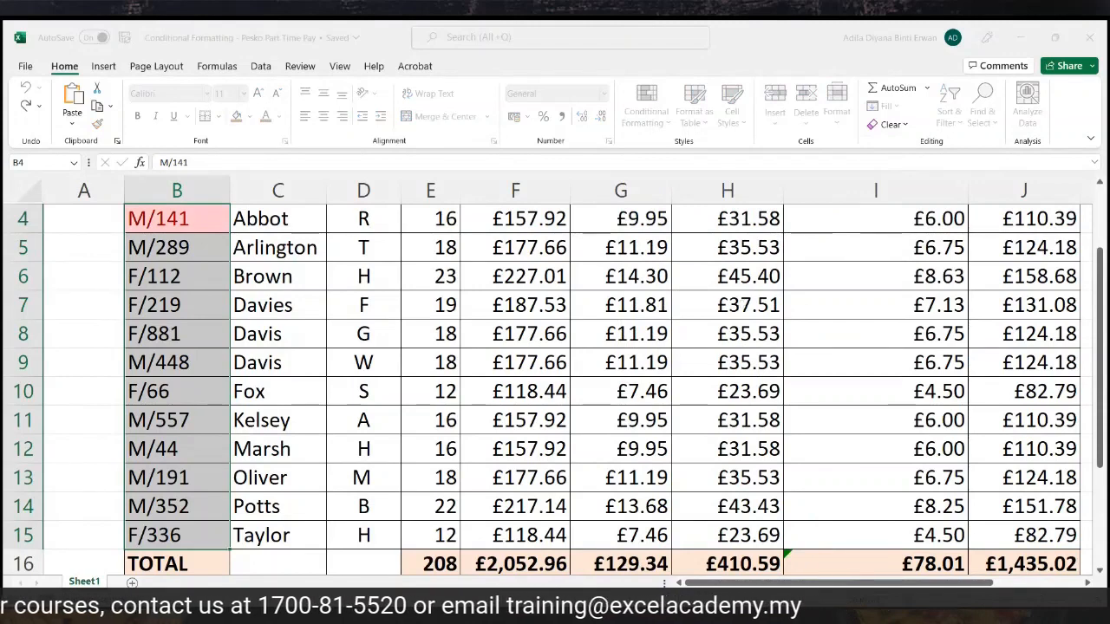
type("F")
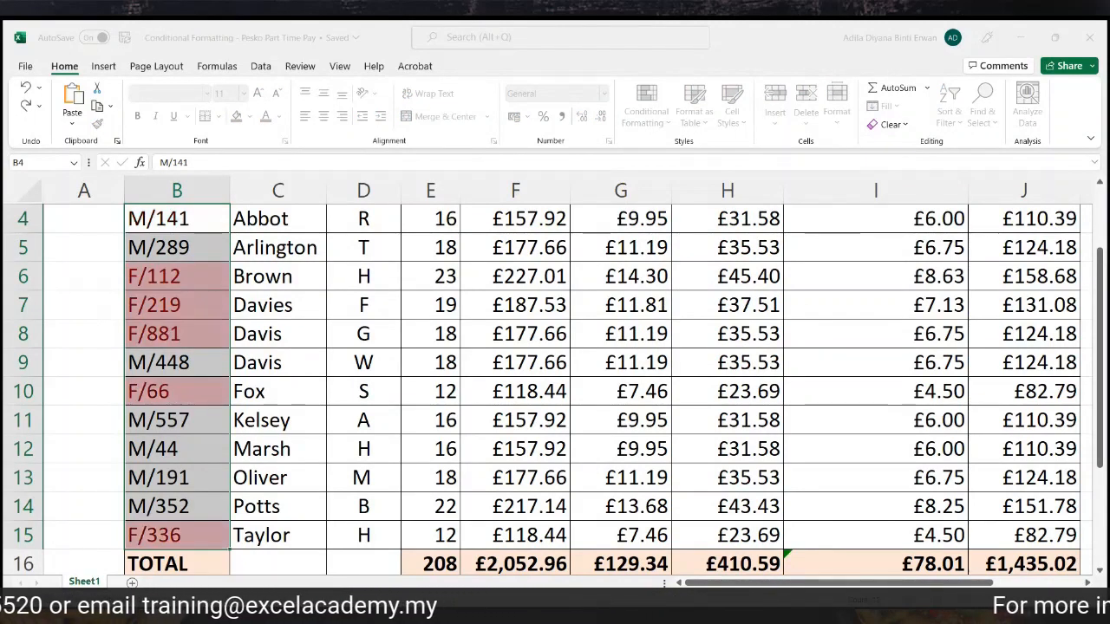
key("Return")
left_click(275, 384)
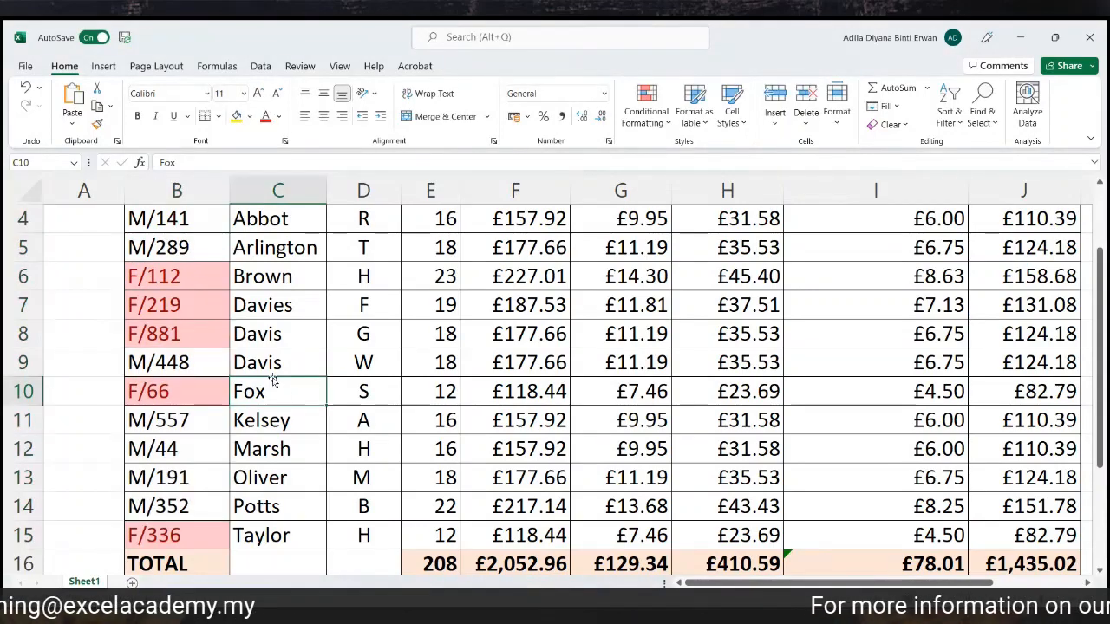
Examine the female staff records by selecting rows 6, 7, 8, 10 and 15 one after another
scroll(272, 381, "up", 1)
scroll(271, 381, "down", 1)
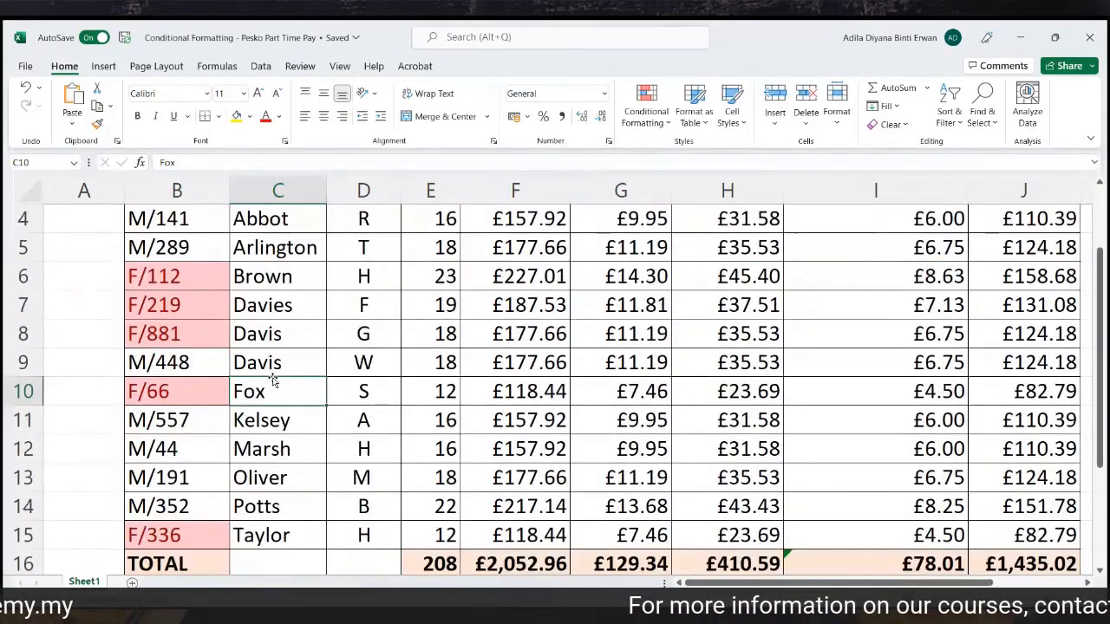
left_click(23, 277)
left_click(13, 305)
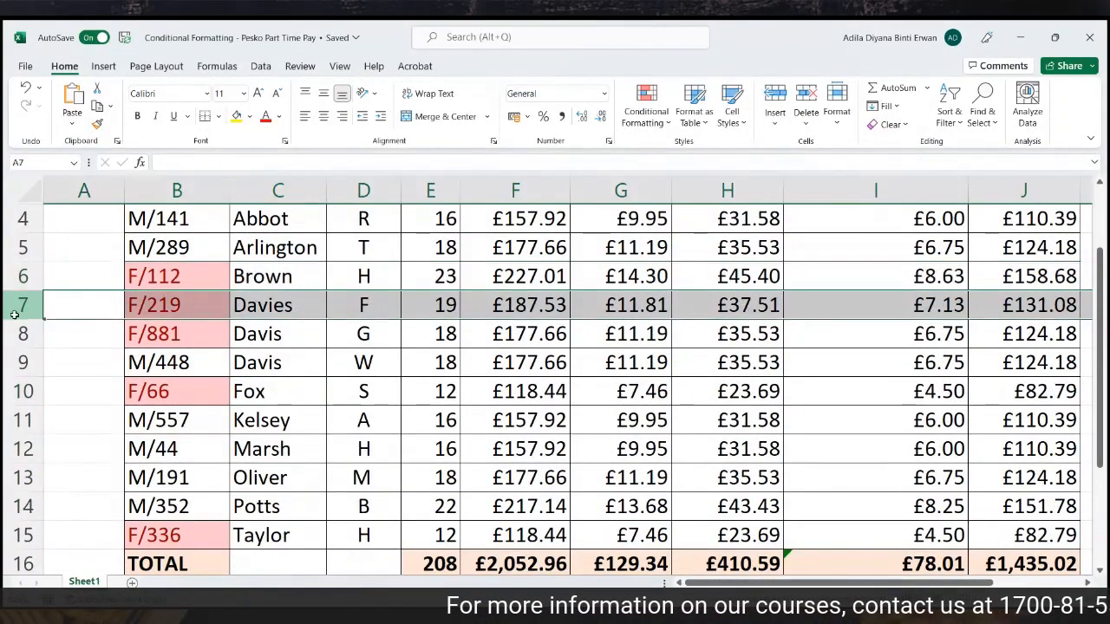
left_click(10, 334)
left_click(15, 391)
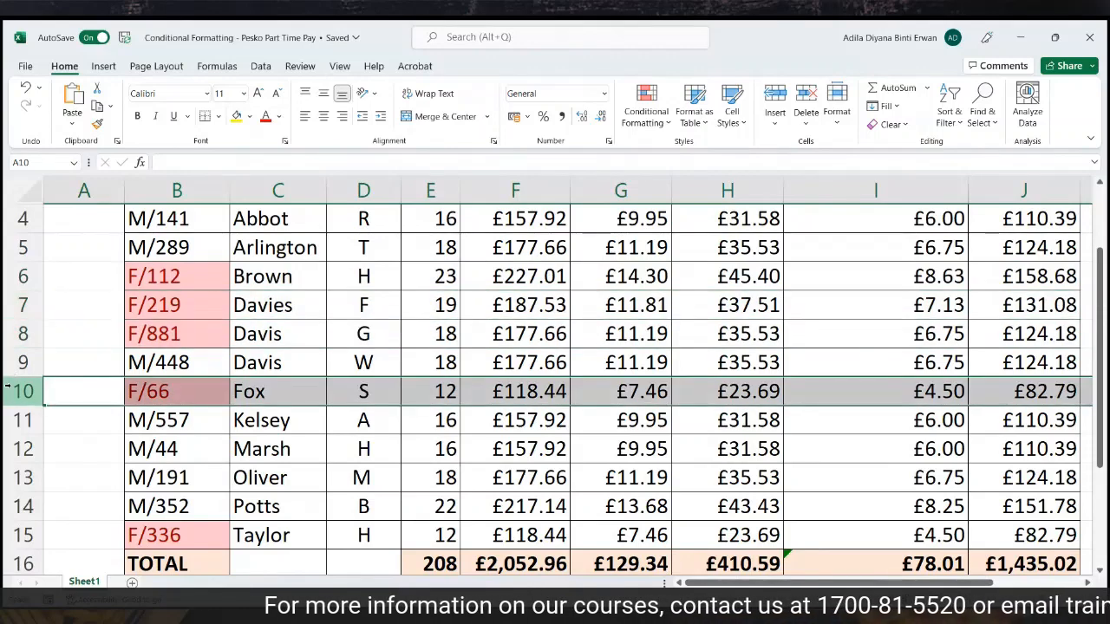
left_click(26, 536)
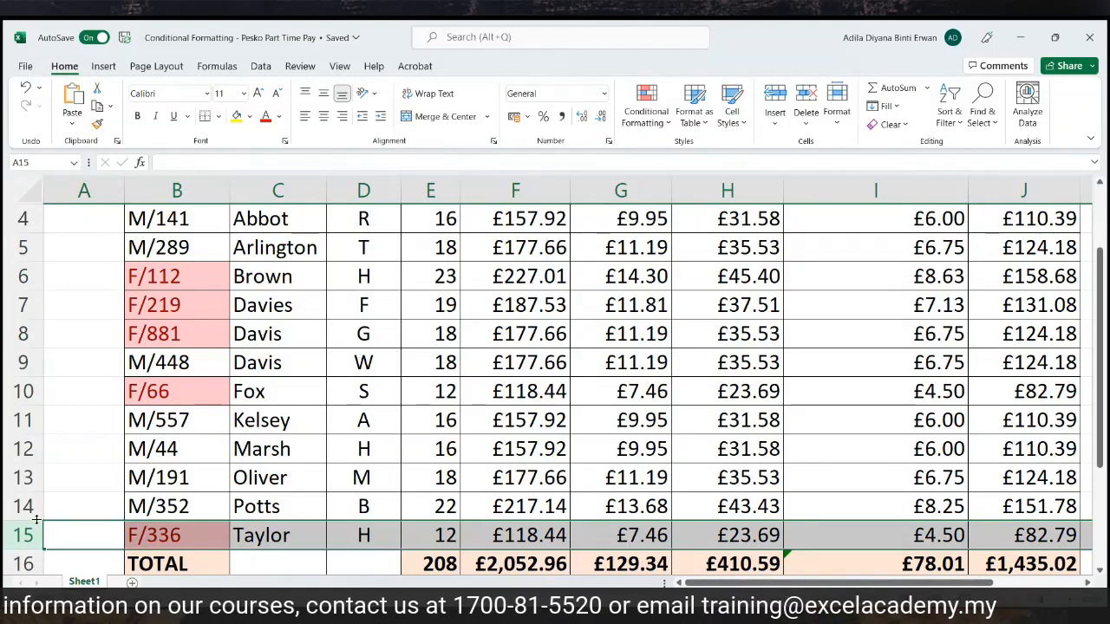
left_click(313, 451)
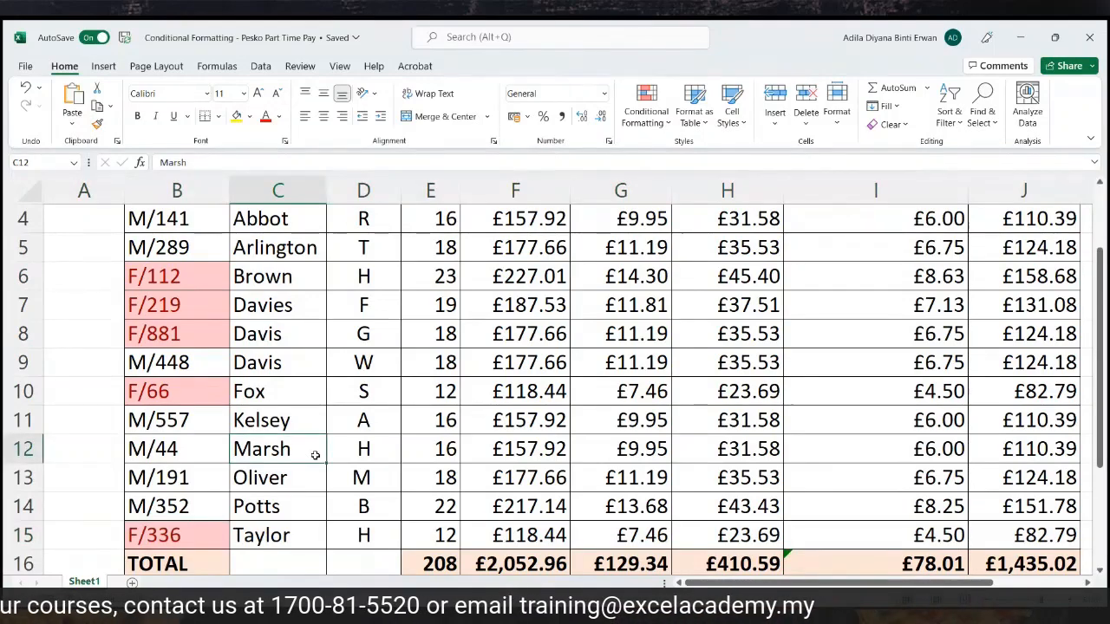
Following the letter criterion in C18, highlight the surnames in C4:C15 that contain i with a light red fill and dark red text
scroll(314, 481, "down", 1)
left_click(282, 549)
scroll(283, 534, "down", 1)
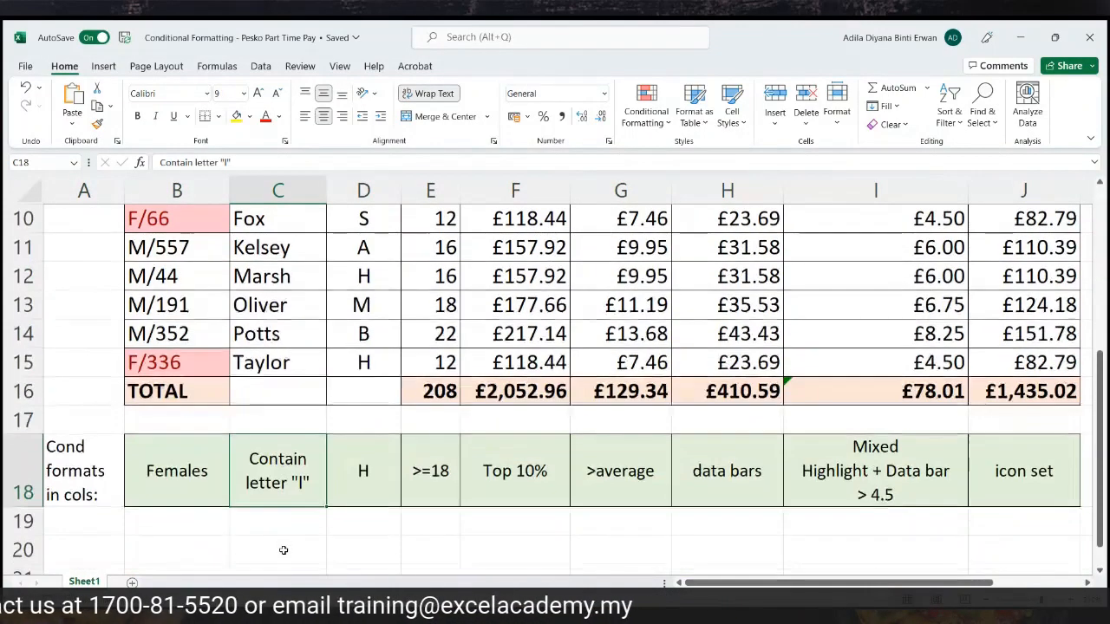
scroll(288, 486, "up", 3)
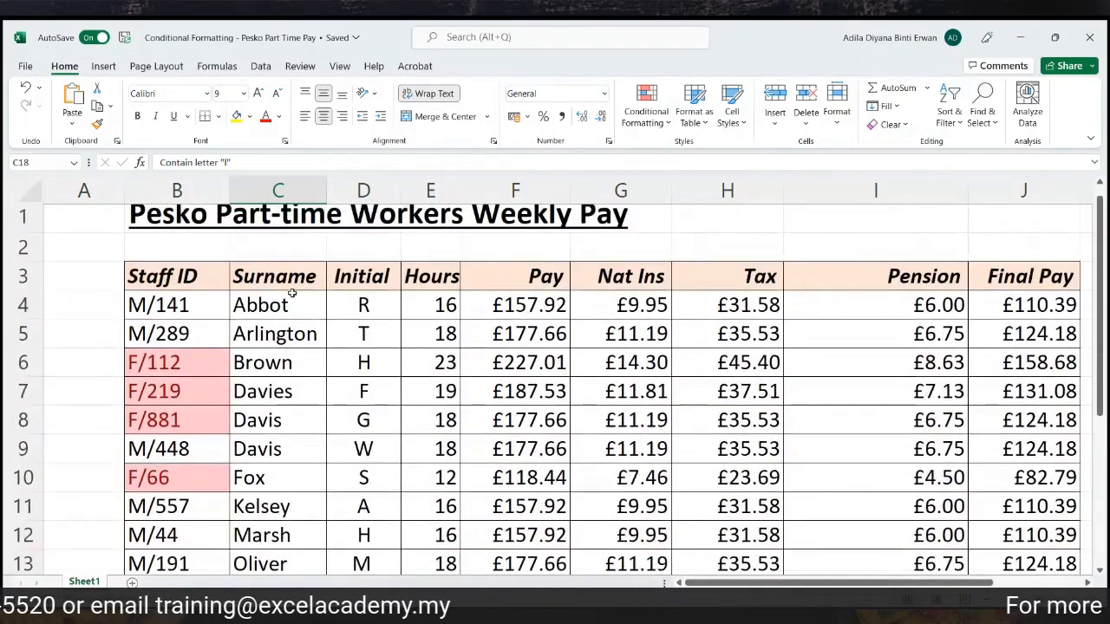
scroll(287, 277, "down", 3)
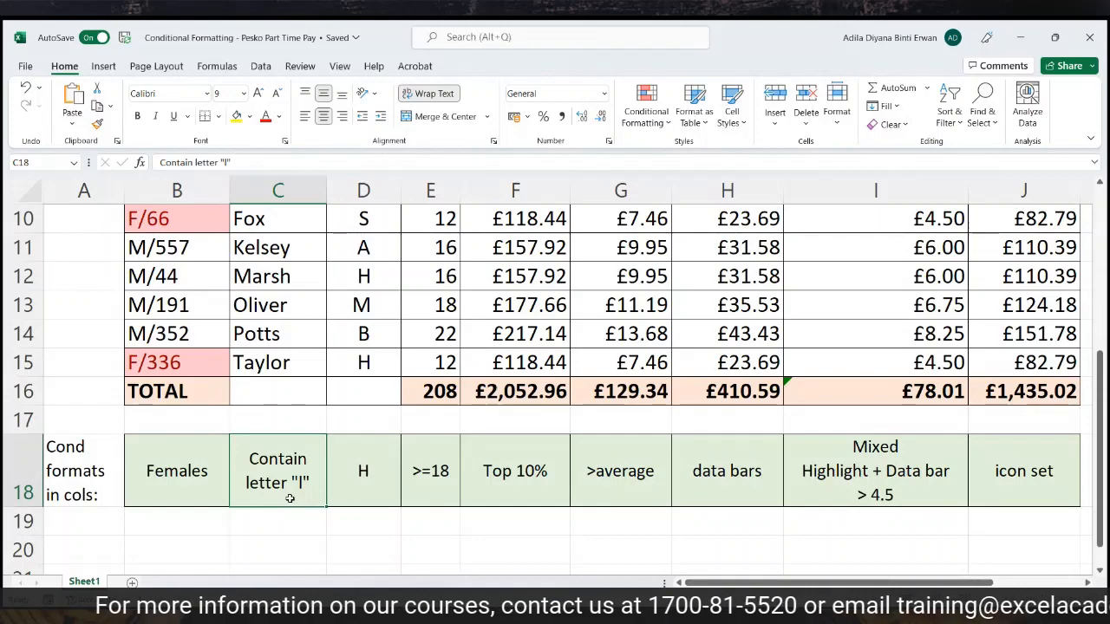
scroll(290, 499, "up", 3)
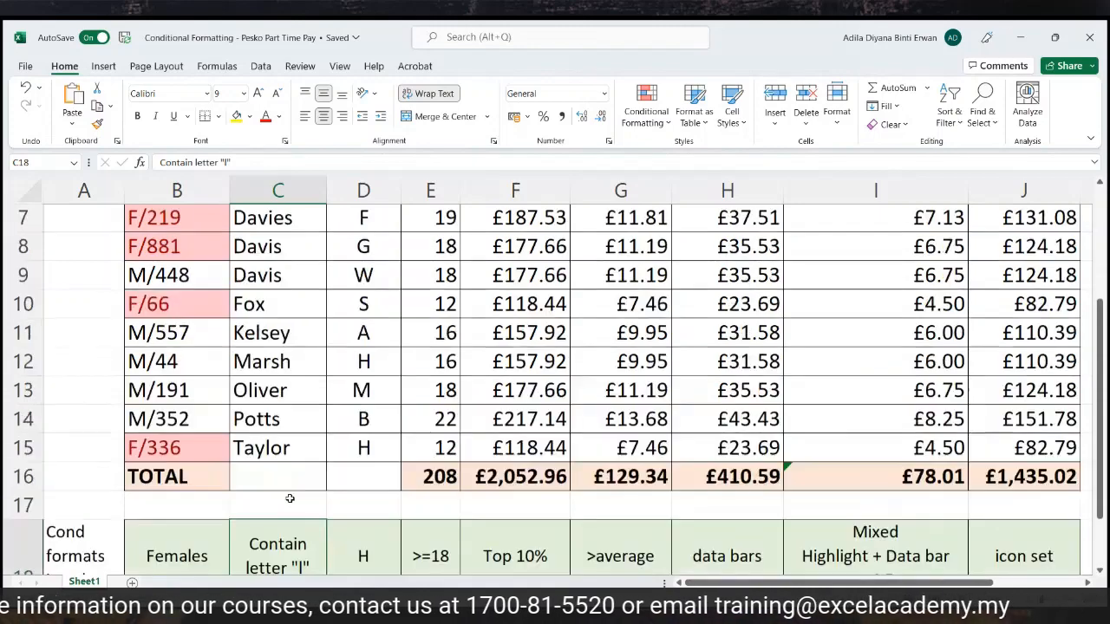
left_click_drag(279, 315, 260, 513)
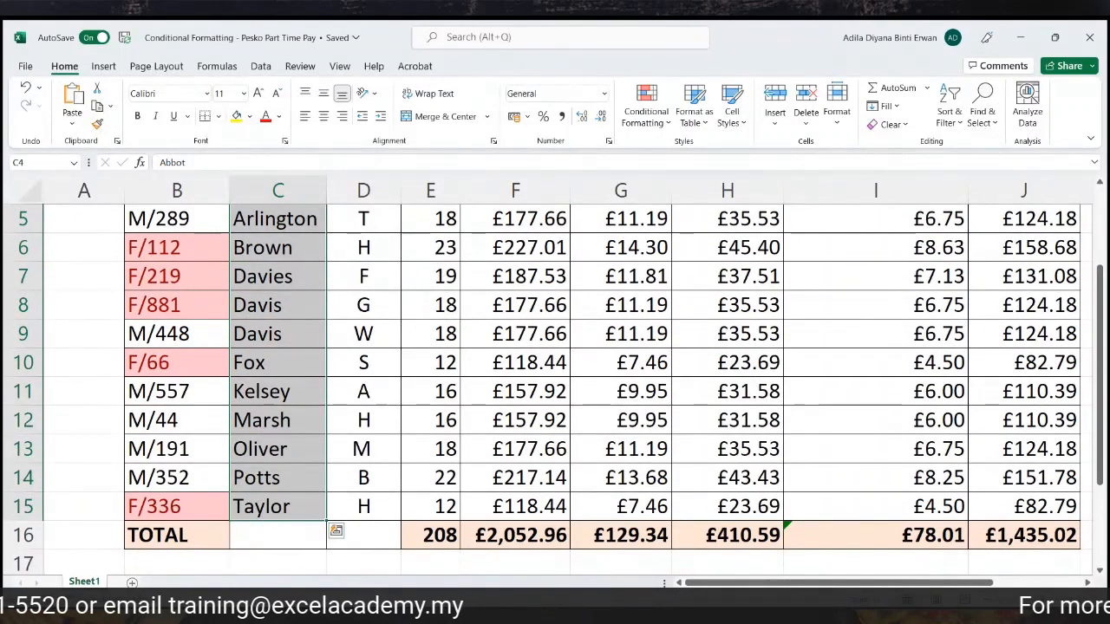
left_click(646, 115)
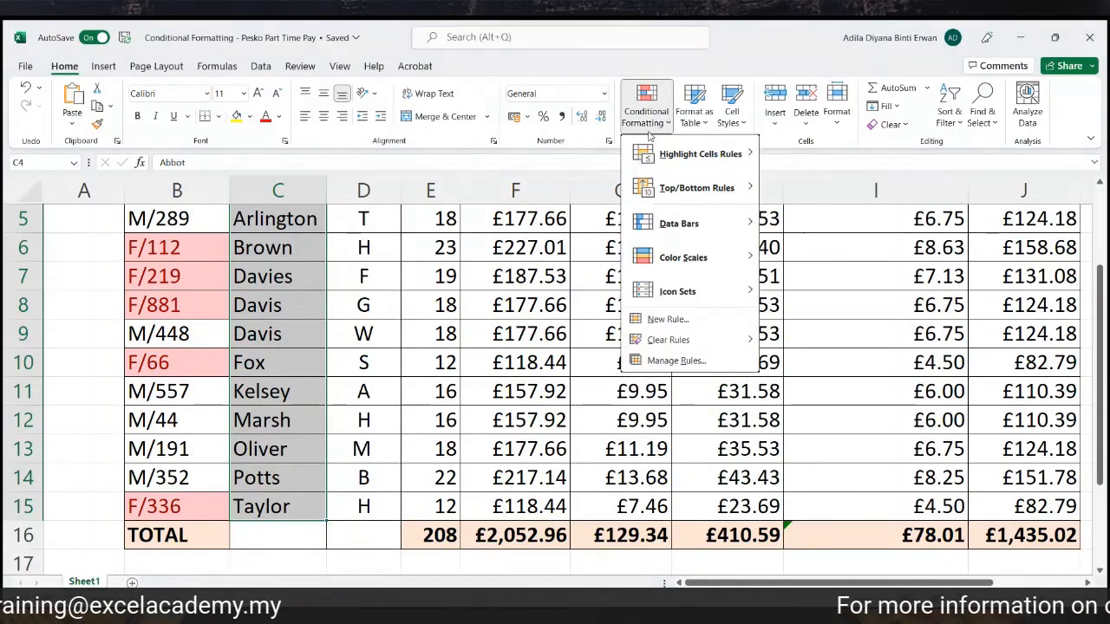
mouse_move(653, 154)
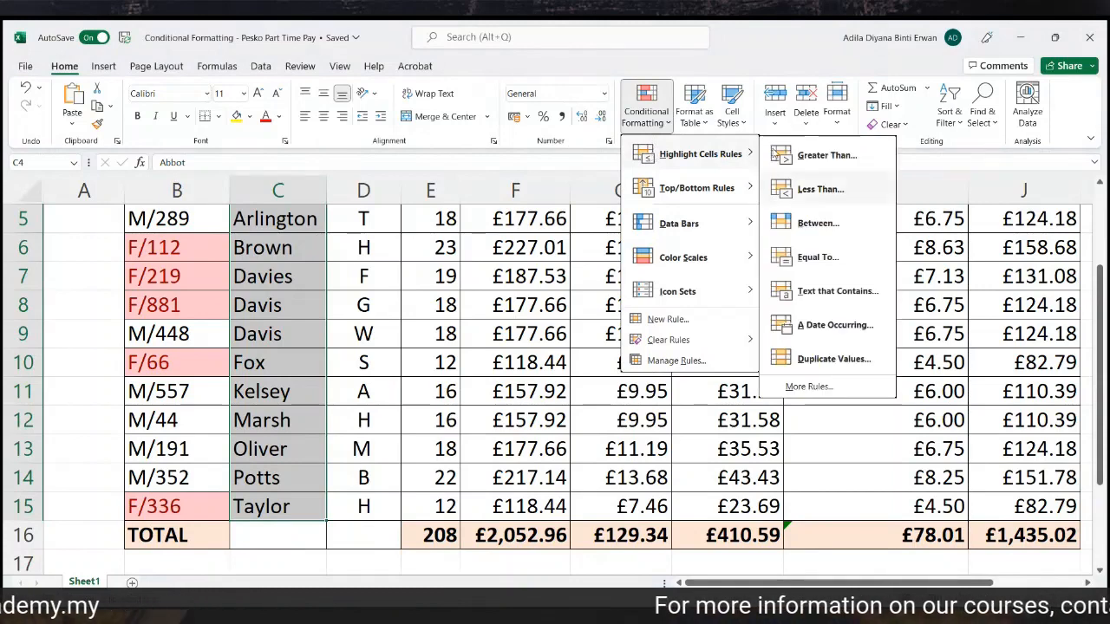
left_click(829, 290)
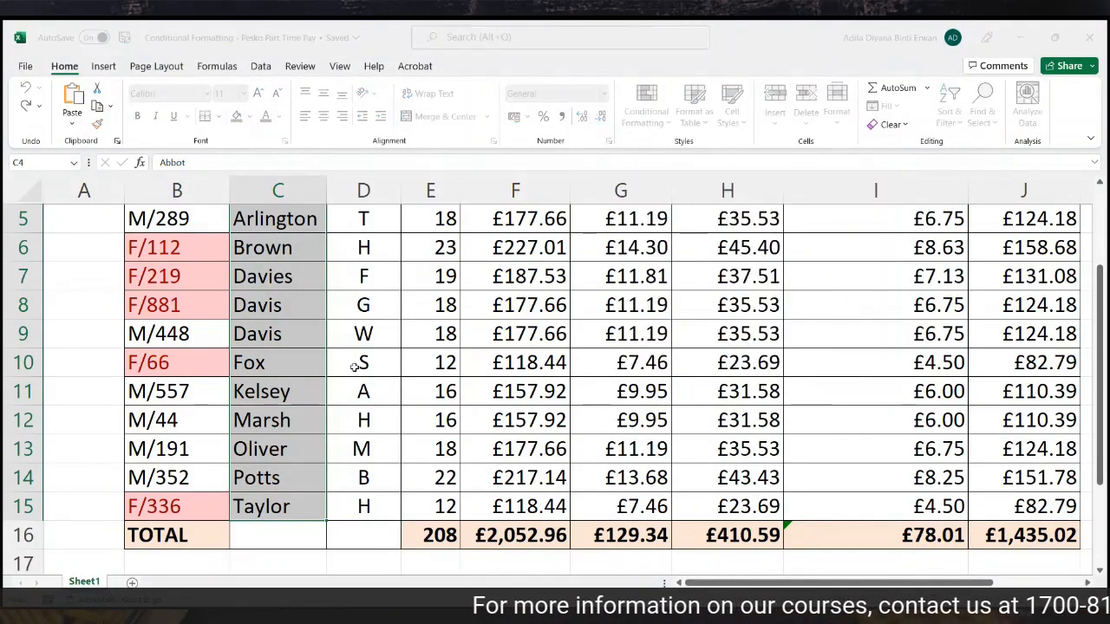
type("i")
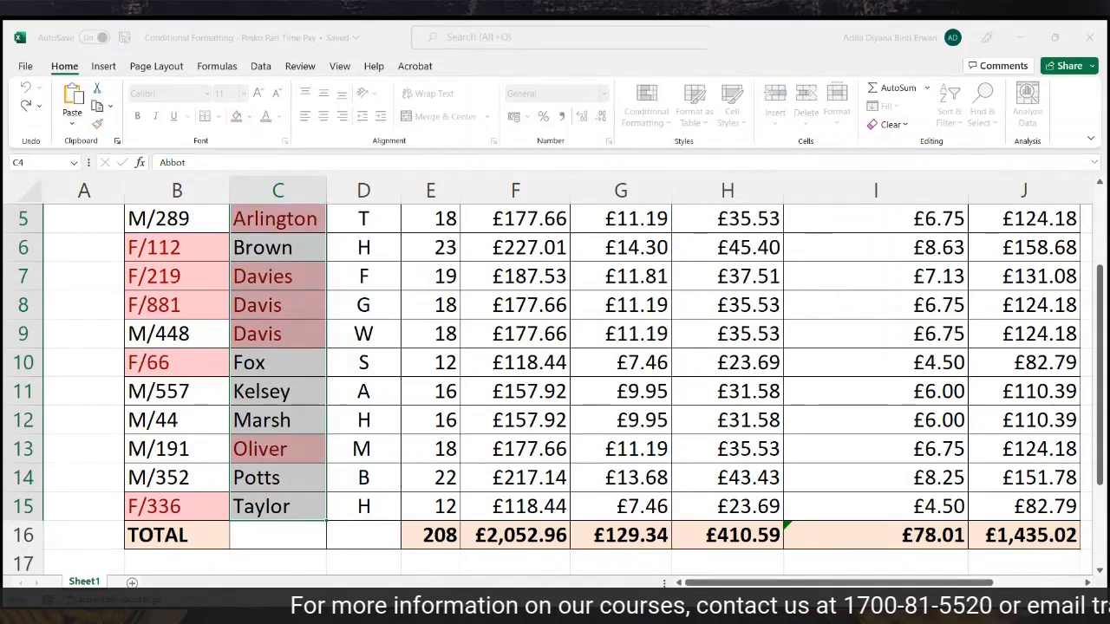
key("Return")
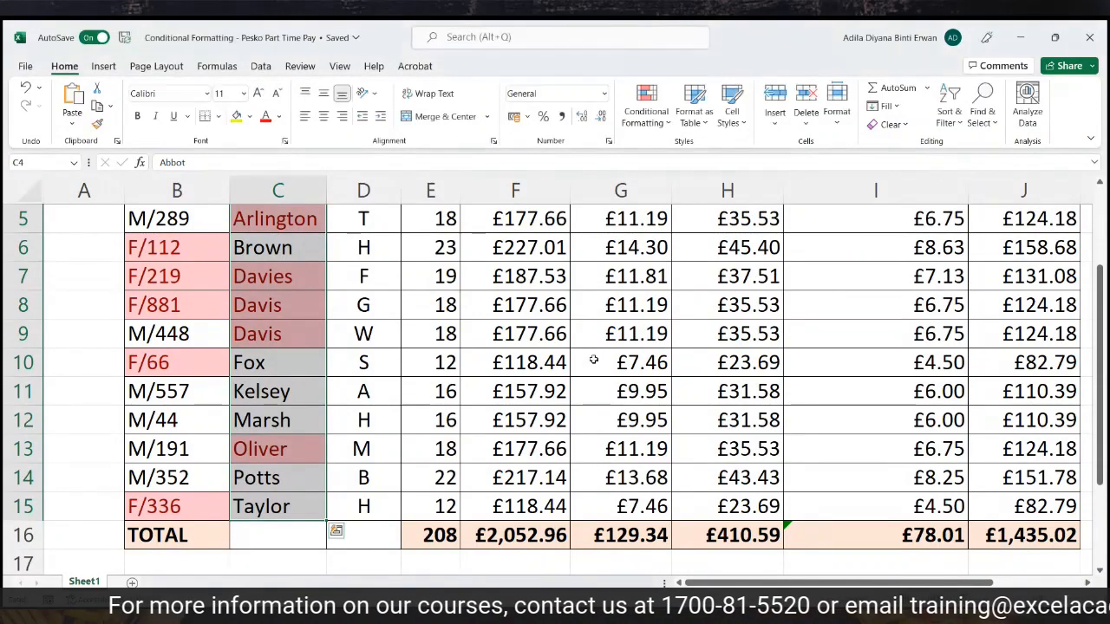
left_click(450, 392)
scroll(449, 392, "up", 1)
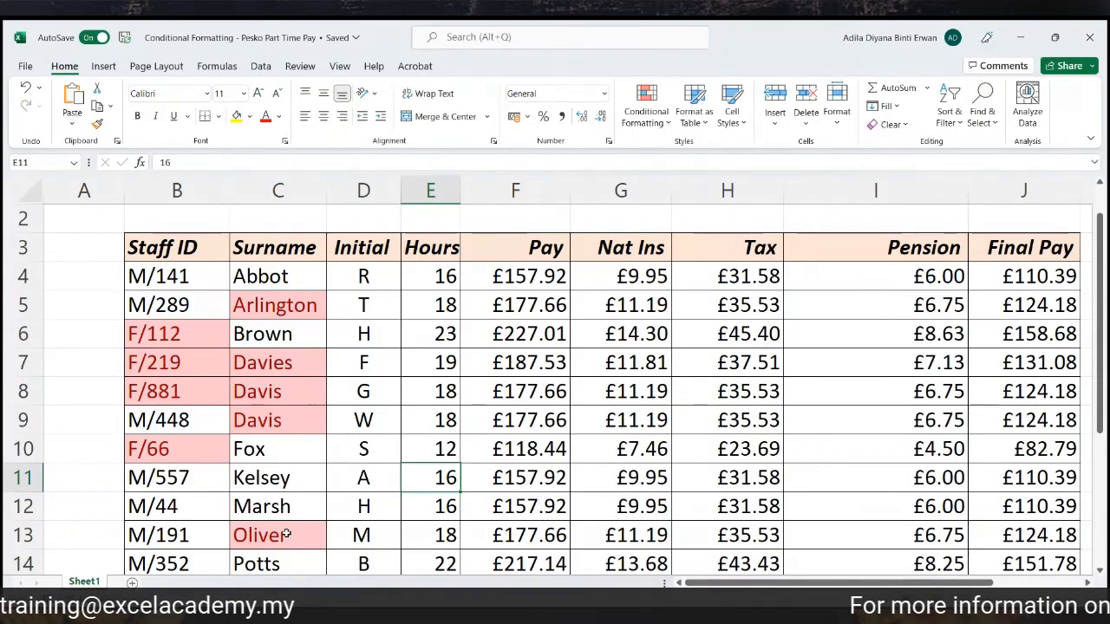
Following the criterion in D18, highlight the Initial cells in D4:D15 that contain H with a light red fill and dark red text
scroll(384, 482, "down", 2)
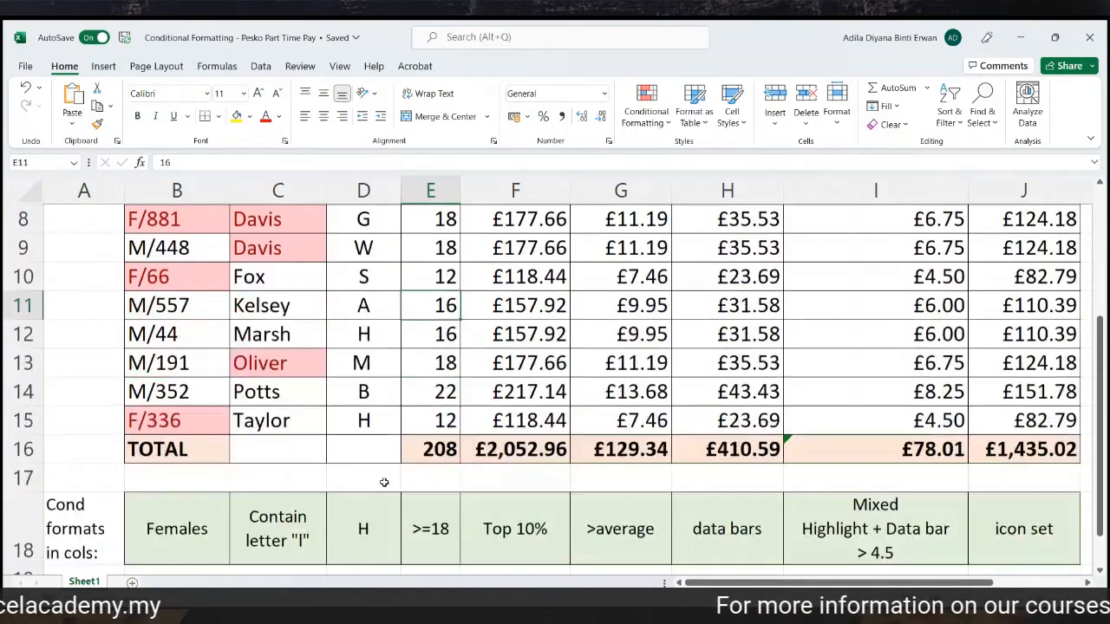
left_click(375, 539)
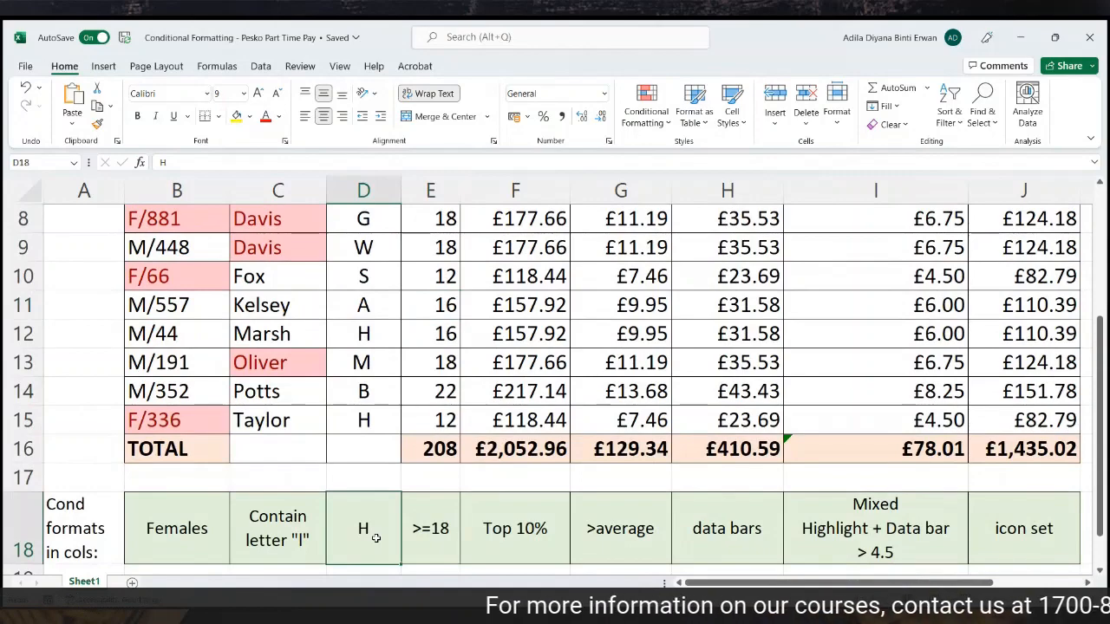
scroll(376, 535, "up", 1)
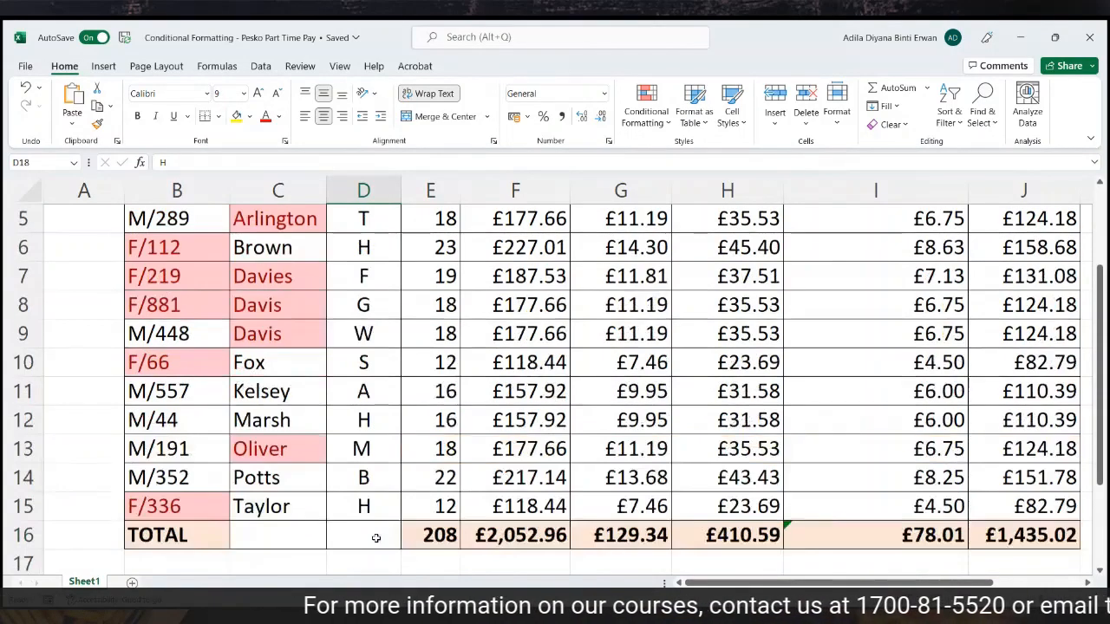
scroll(369, 347, "up", 1)
left_click_drag(376, 277, 362, 532)
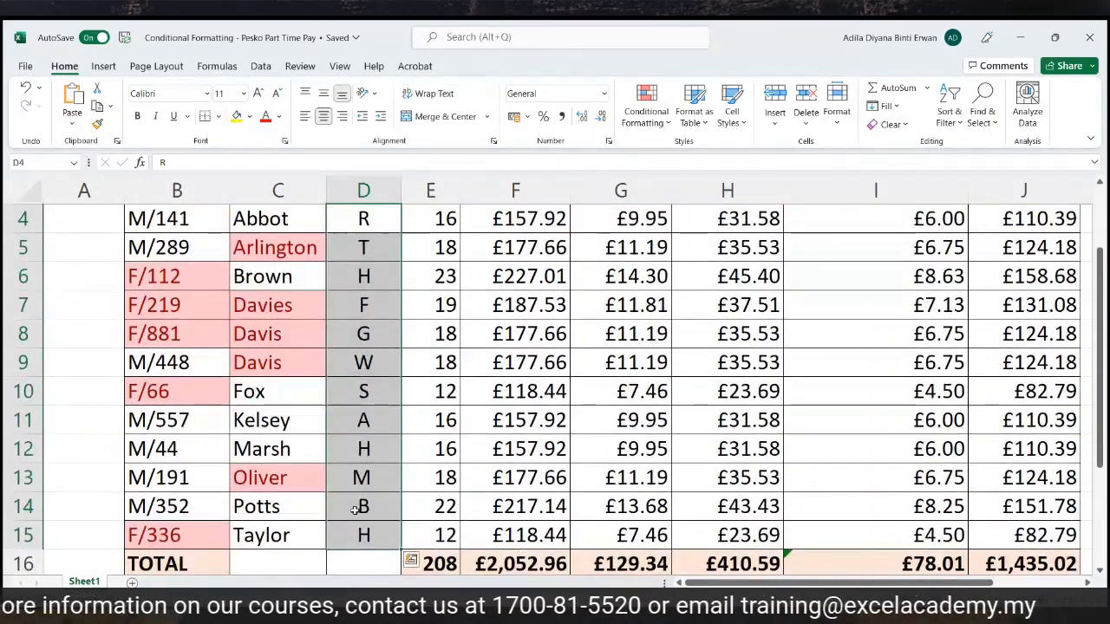
left_click(646, 130)
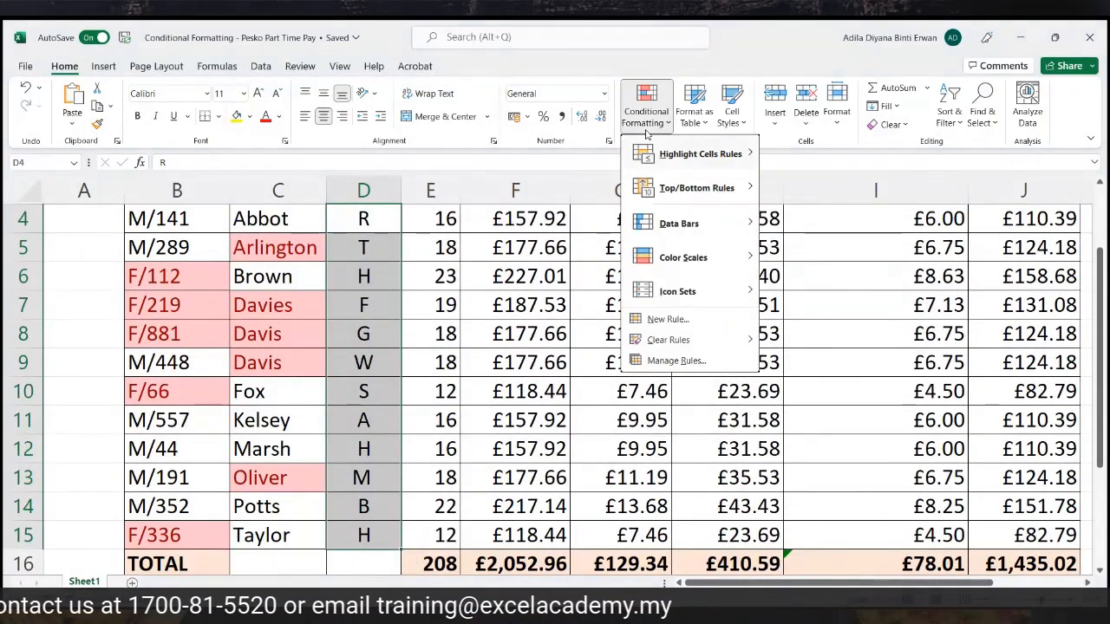
mouse_move(646, 163)
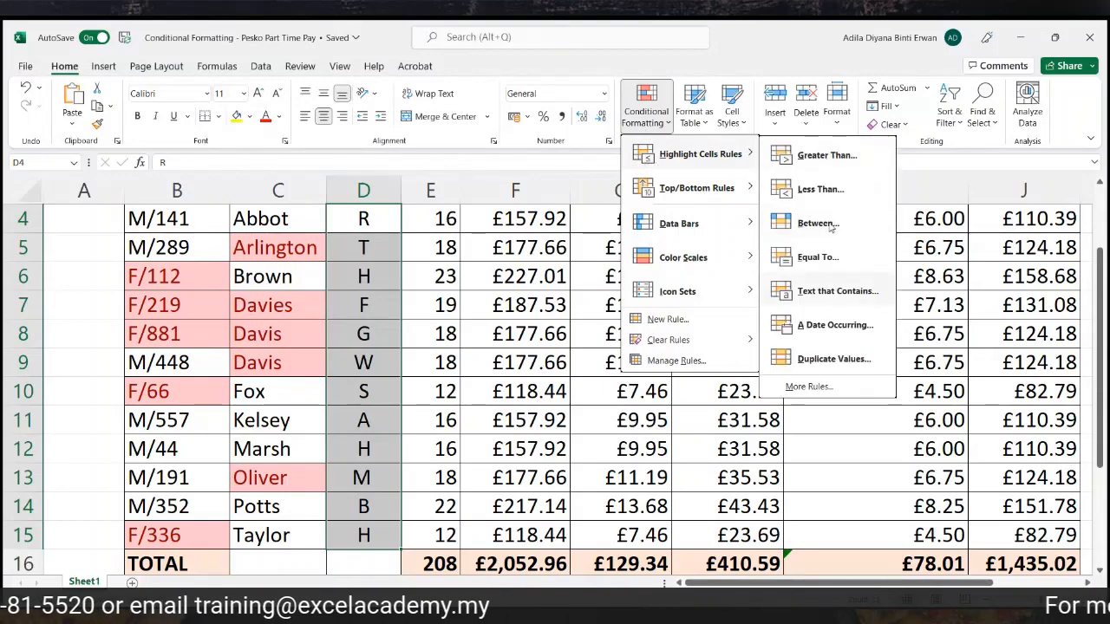
left_click(827, 295)
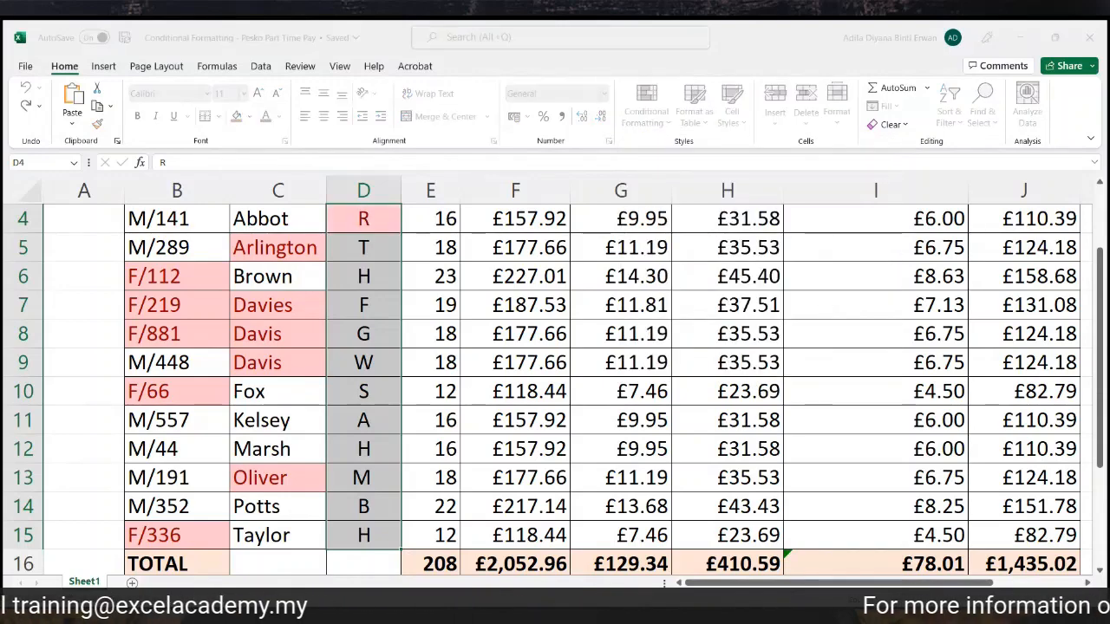
type("H")
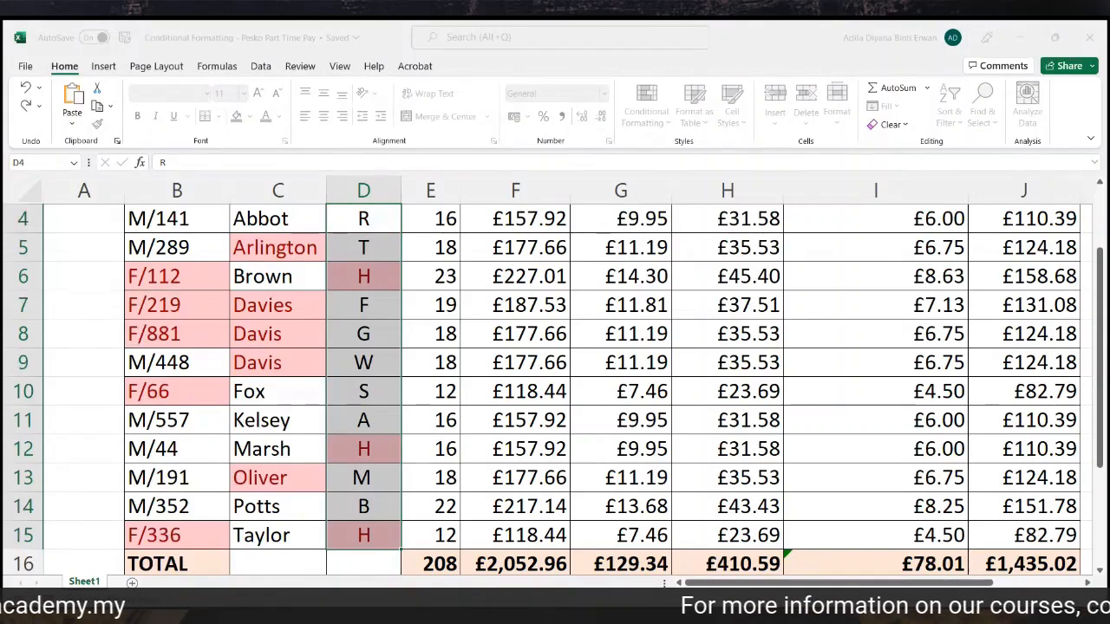
key("Return")
Examine the records with initial H by selecting rows 6, 12 and 15 one after another
scroll(438, 387, "up", 1)
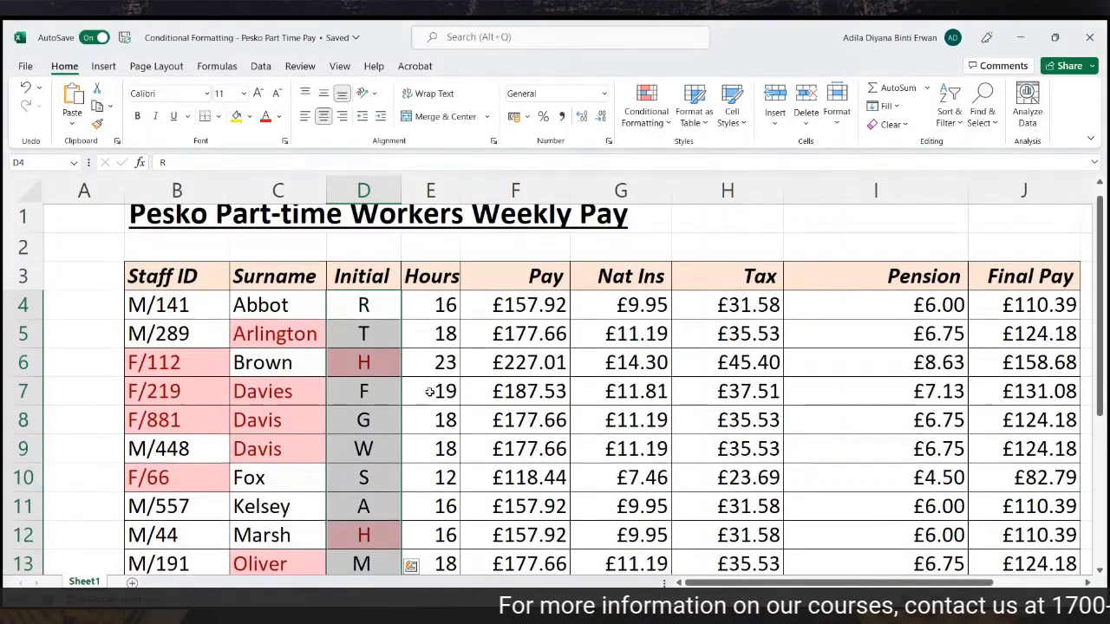
scroll(423, 459, "down", 2)
scroll(422, 395, "up", 1)
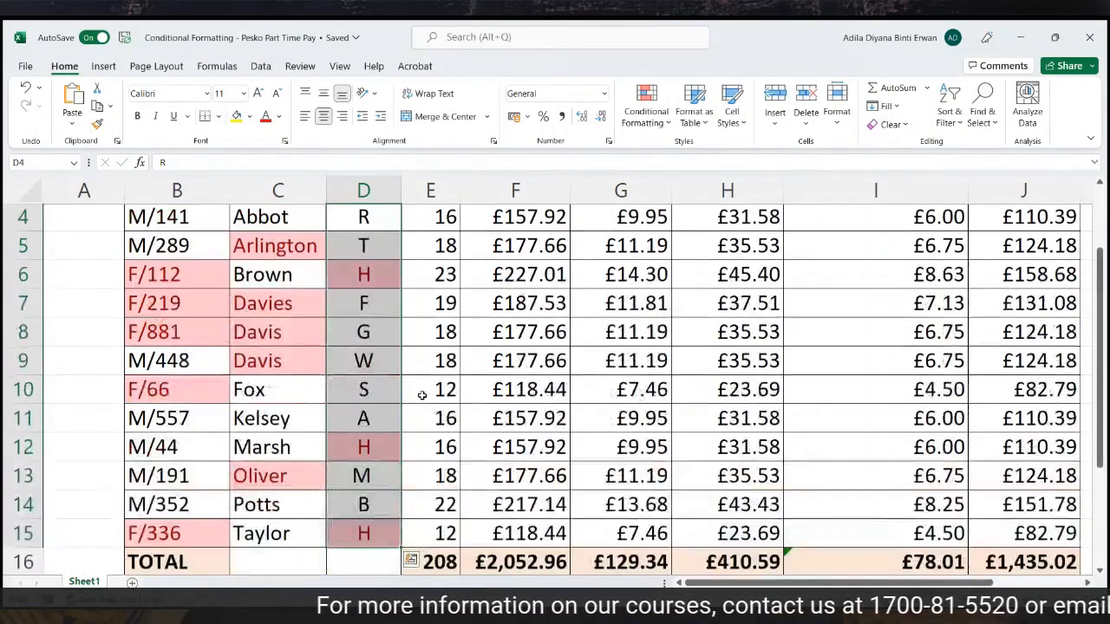
left_click(39, 279)
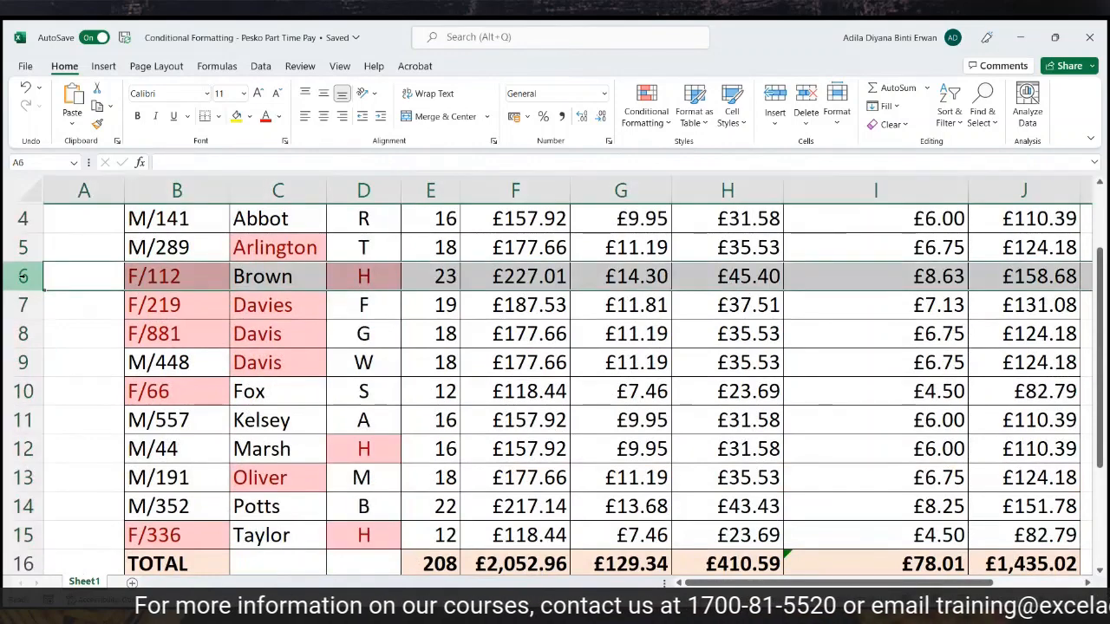
left_click(28, 447)
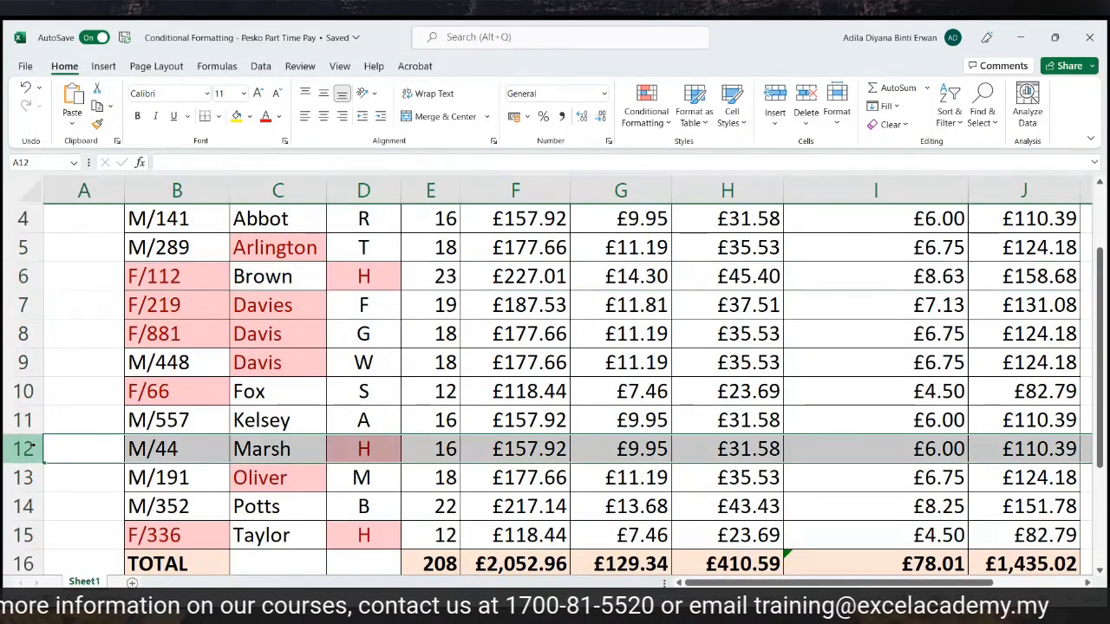
left_click(14, 535)
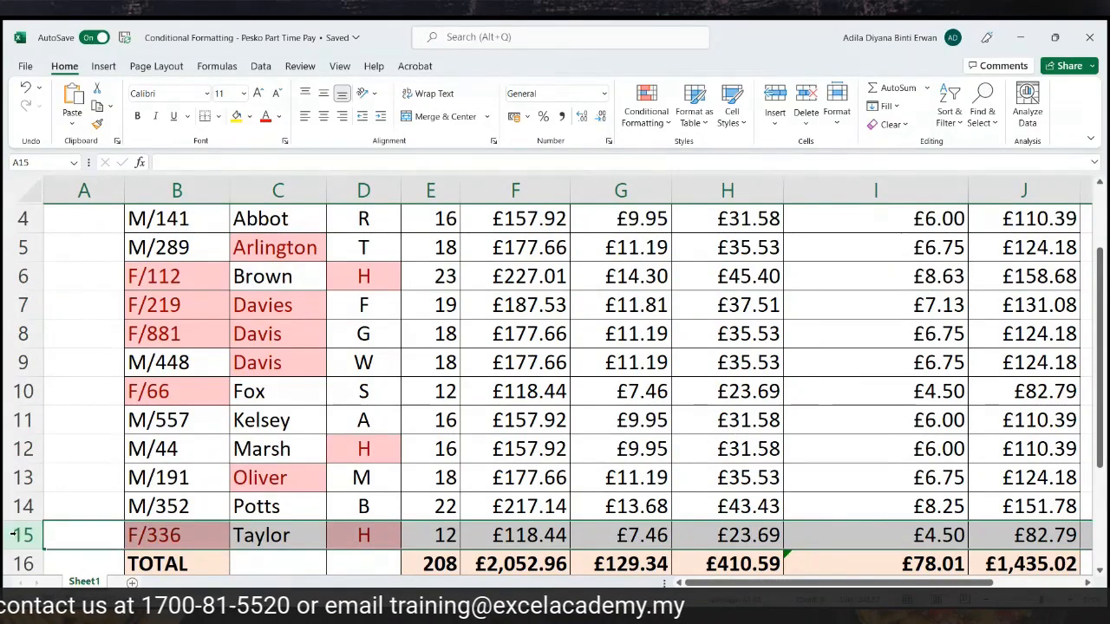
left_click(511, 449)
scroll(510, 451, "down", 1)
scroll(509, 452, "down", 1)
left_click(417, 475)
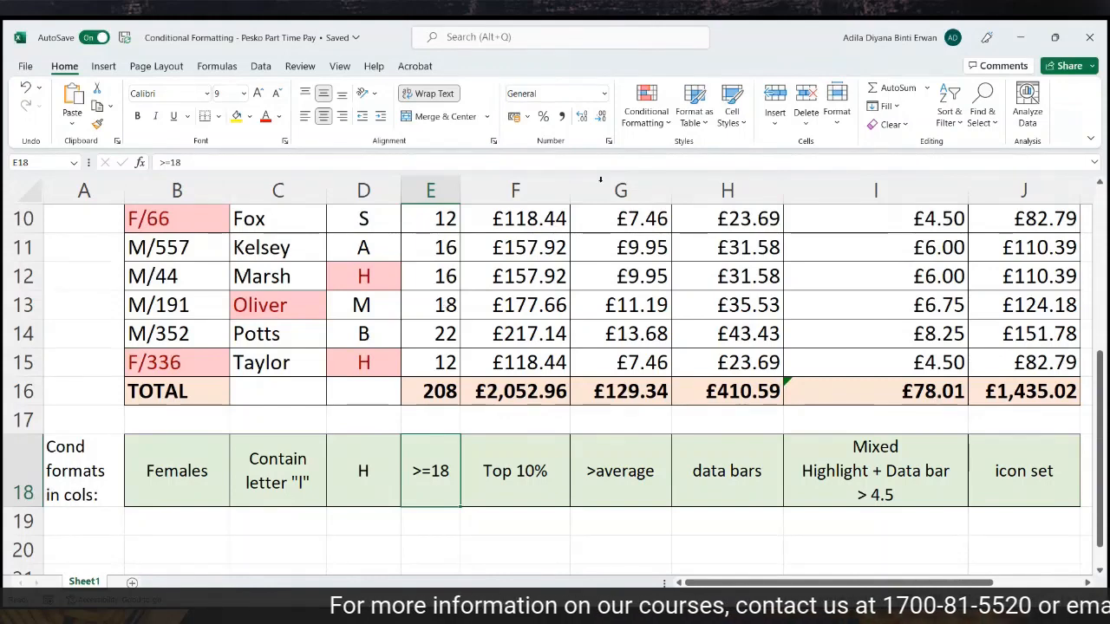
left_click(642, 129)
mouse_move(649, 158)
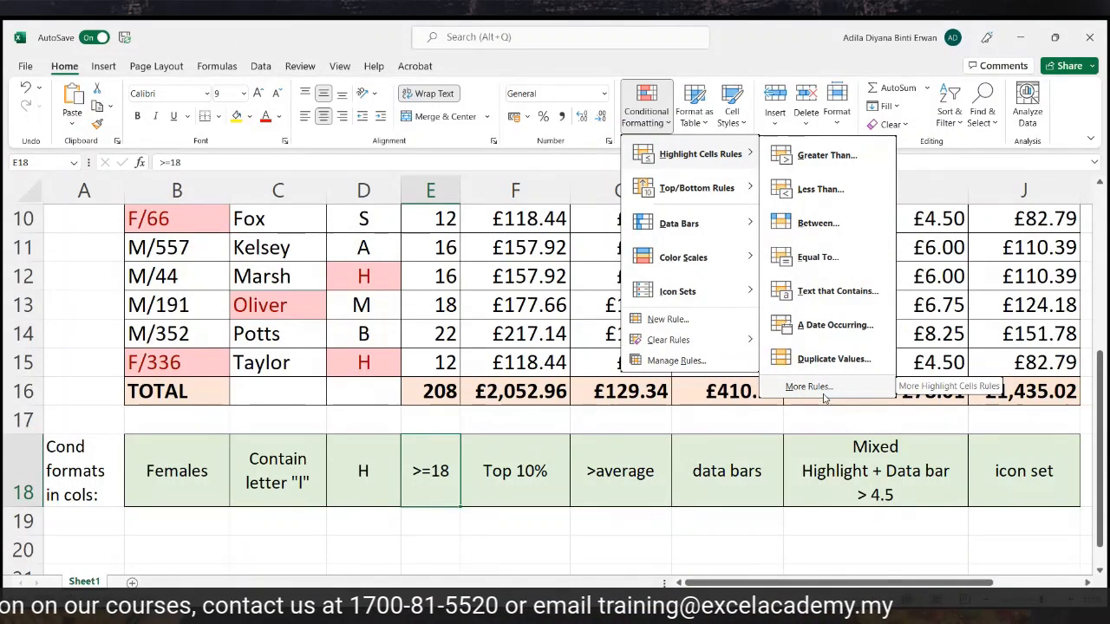
left_click(824, 395)
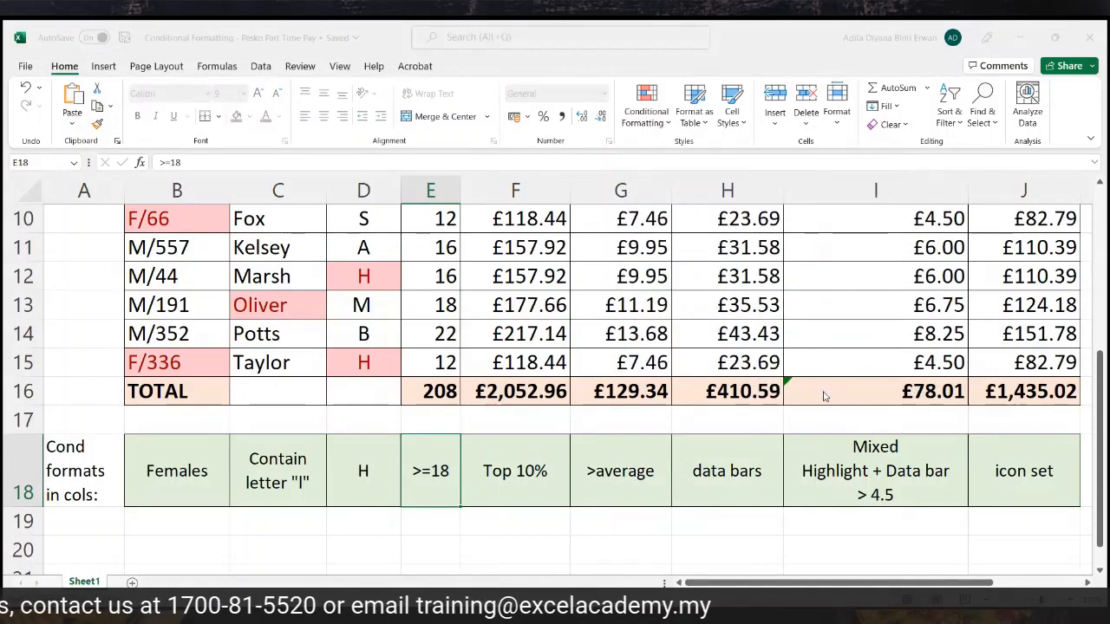
Following the >=18 criterion in E18, highlight the Hours in E4:E15 that meet it with a solid red fill
scroll(555, 347, "up", 3)
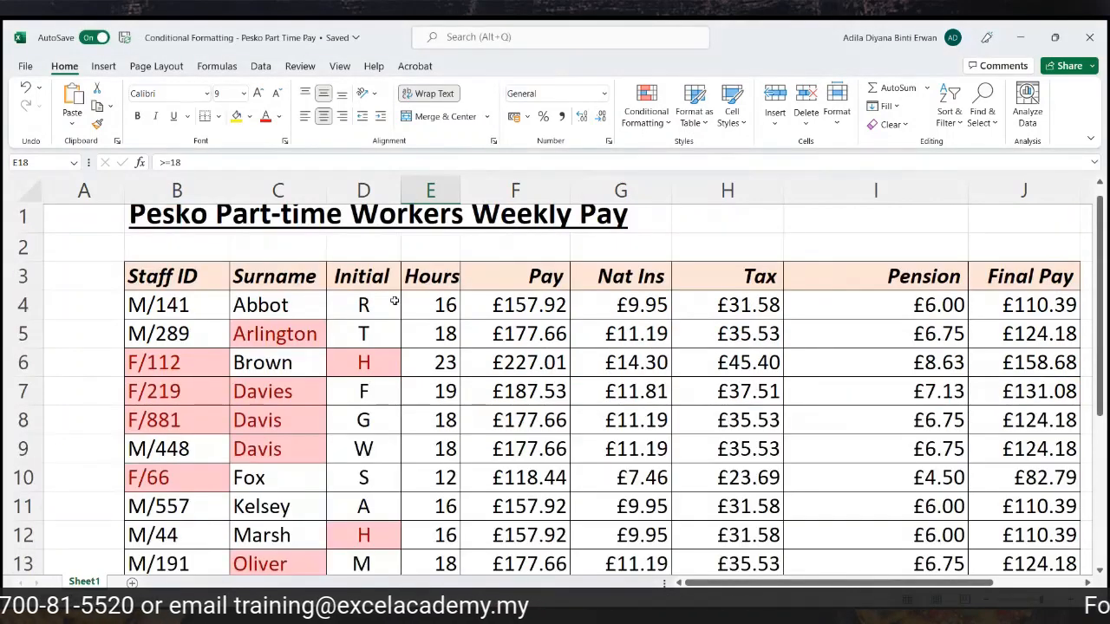
left_click_drag(434, 300, 432, 543)
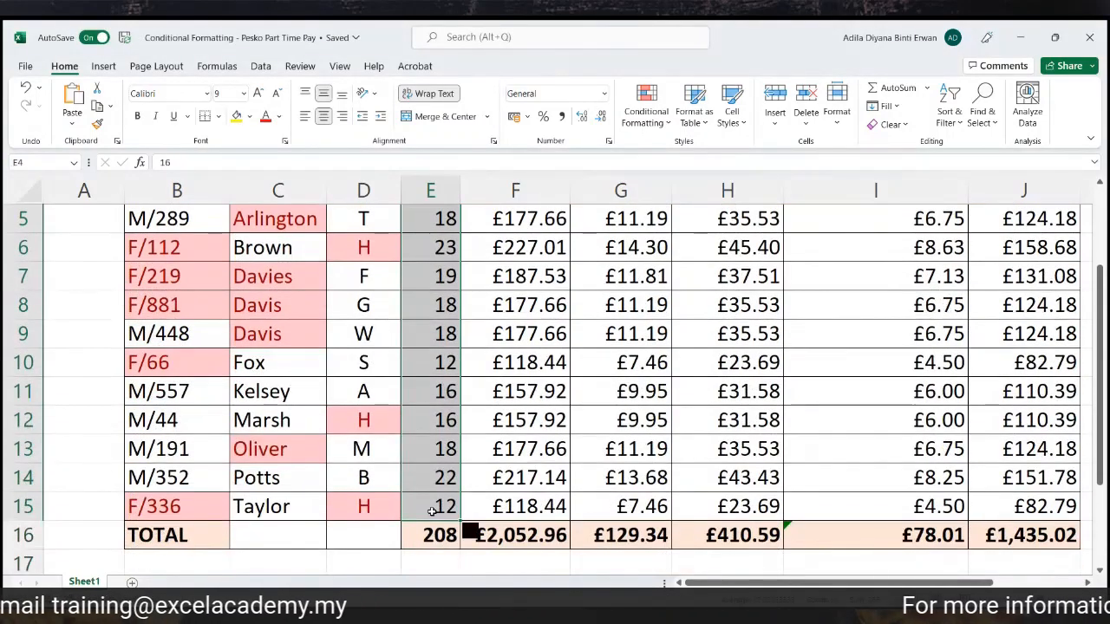
left_click(646, 117)
mouse_move(703, 154)
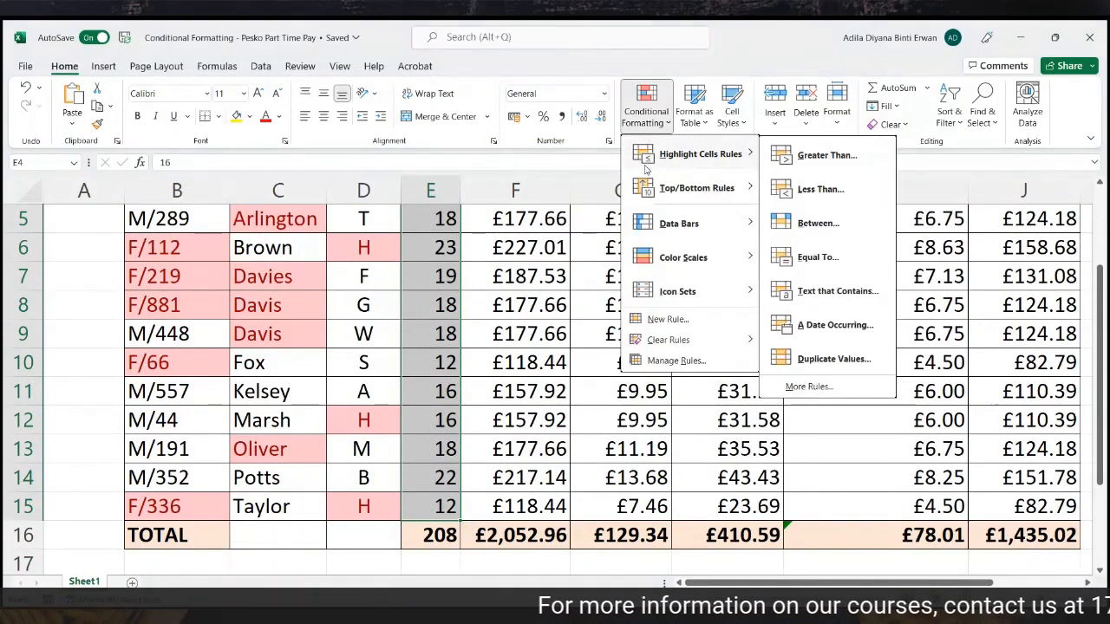
left_click(837, 392)
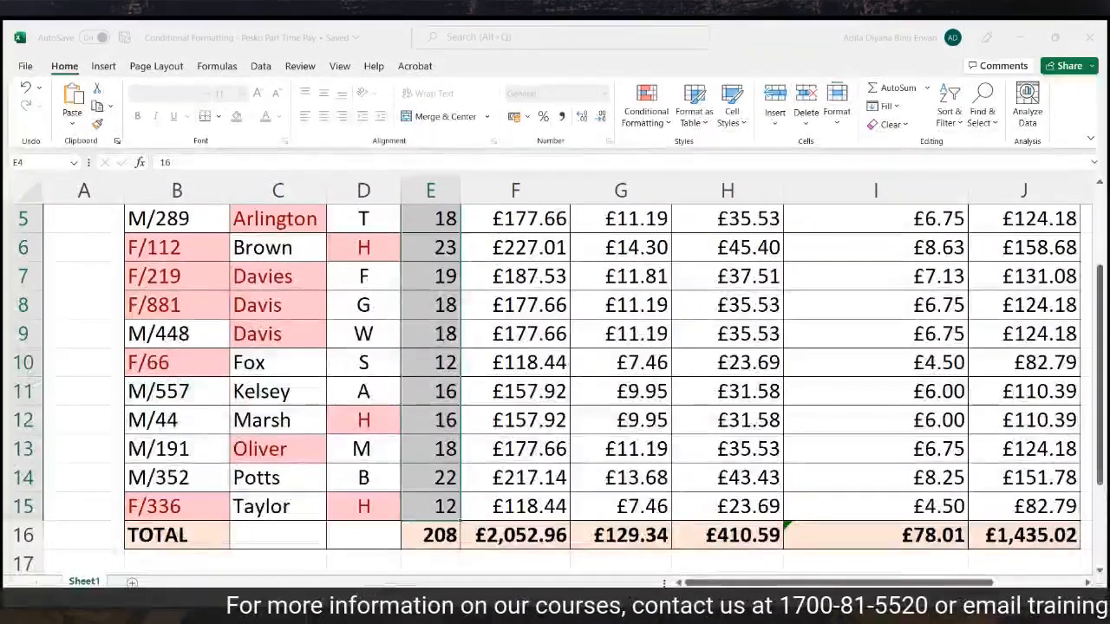
key("Return")
left_click(546, 425)
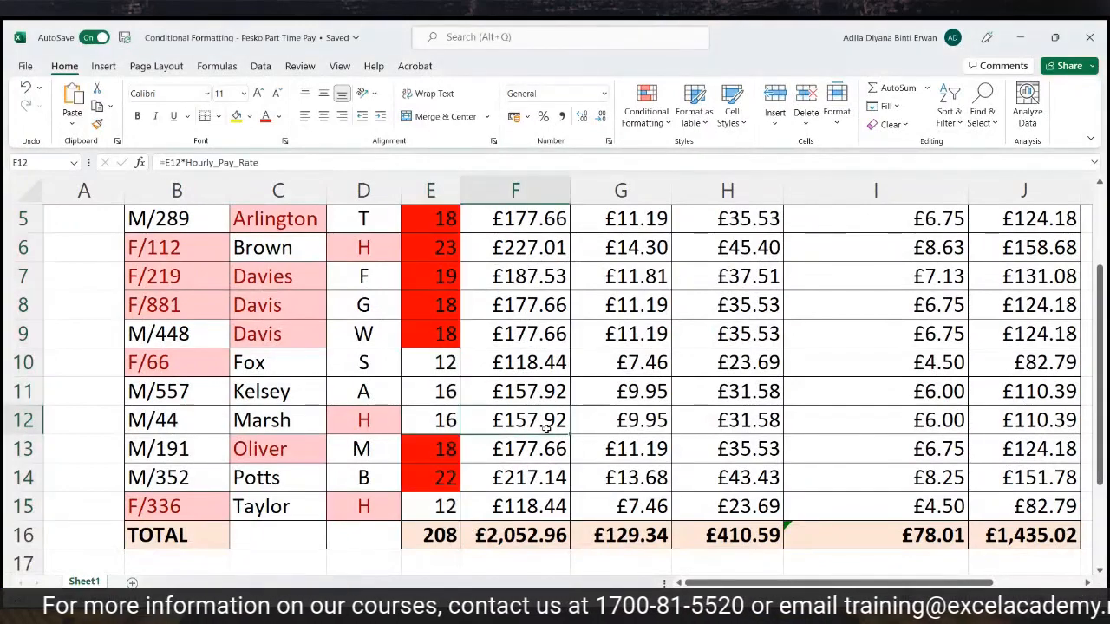
Examine the highlighted Hours in E5:E9 and E13:E14 against the >=18 criterion in E18
scroll(546, 426, "up", 1)
left_click_drag(434, 305, 434, 471)
scroll(442, 421, "down", 1)
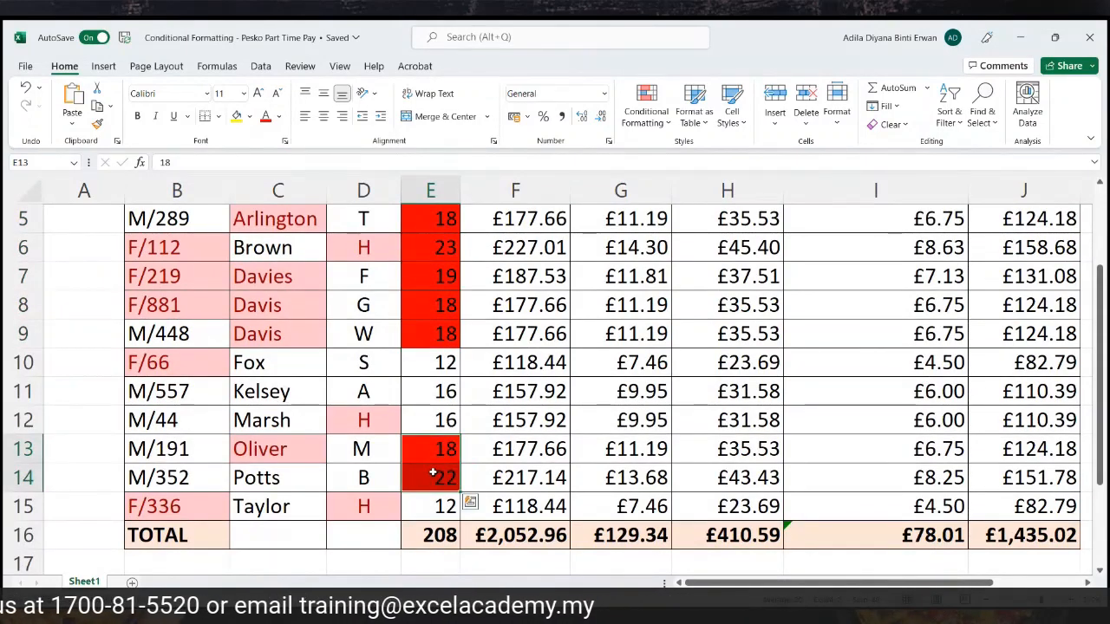
scroll(432, 473, "up", 1)
left_click_drag(438, 305, 444, 403)
scroll(444, 404, "down", 1)
left_click_drag(438, 449, 438, 475)
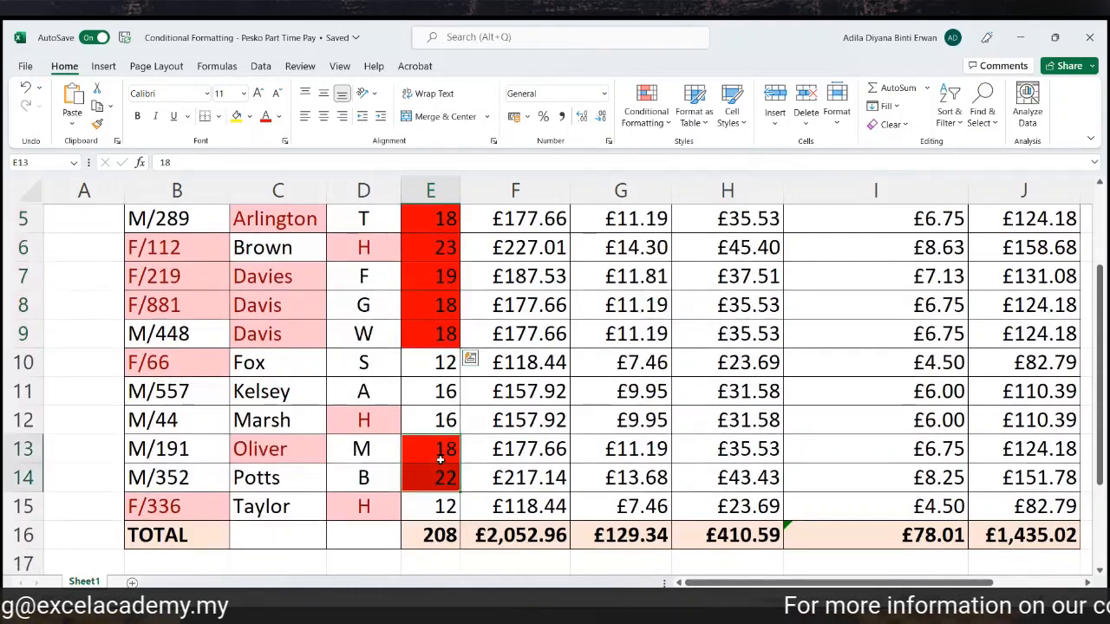
scroll(438, 475, "up", 1)
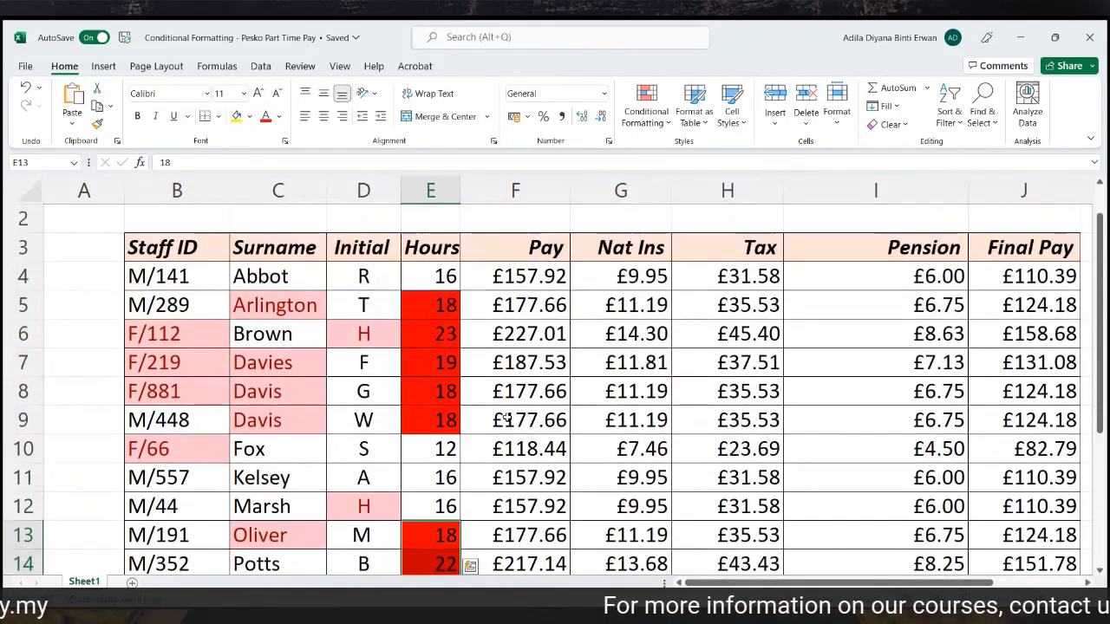
scroll(508, 420, "up", 1)
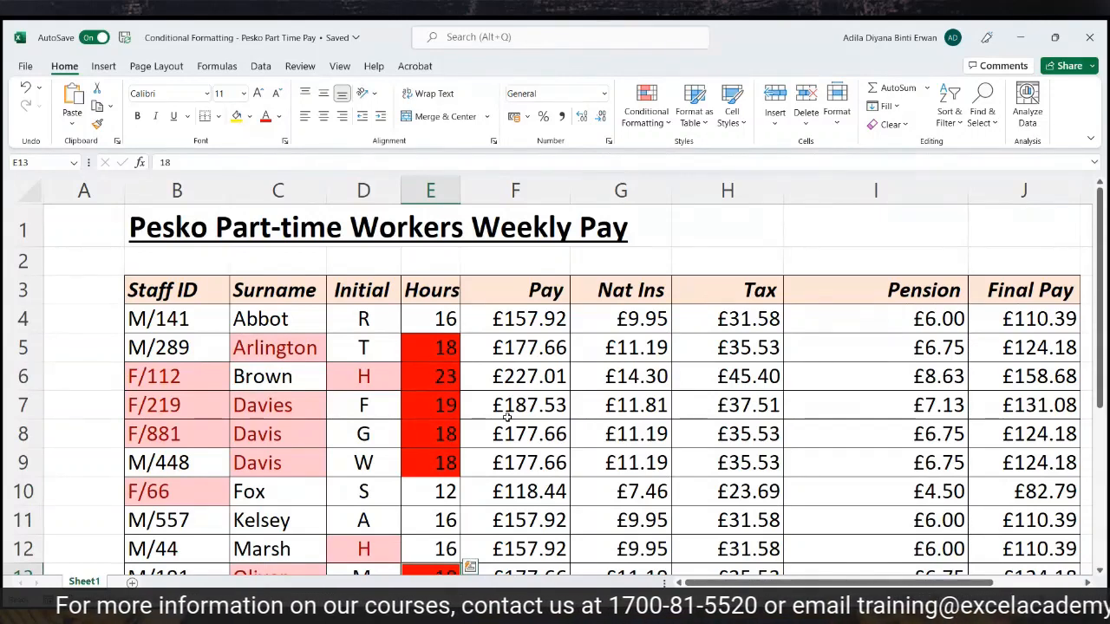
scroll(507, 420, "down", 3)
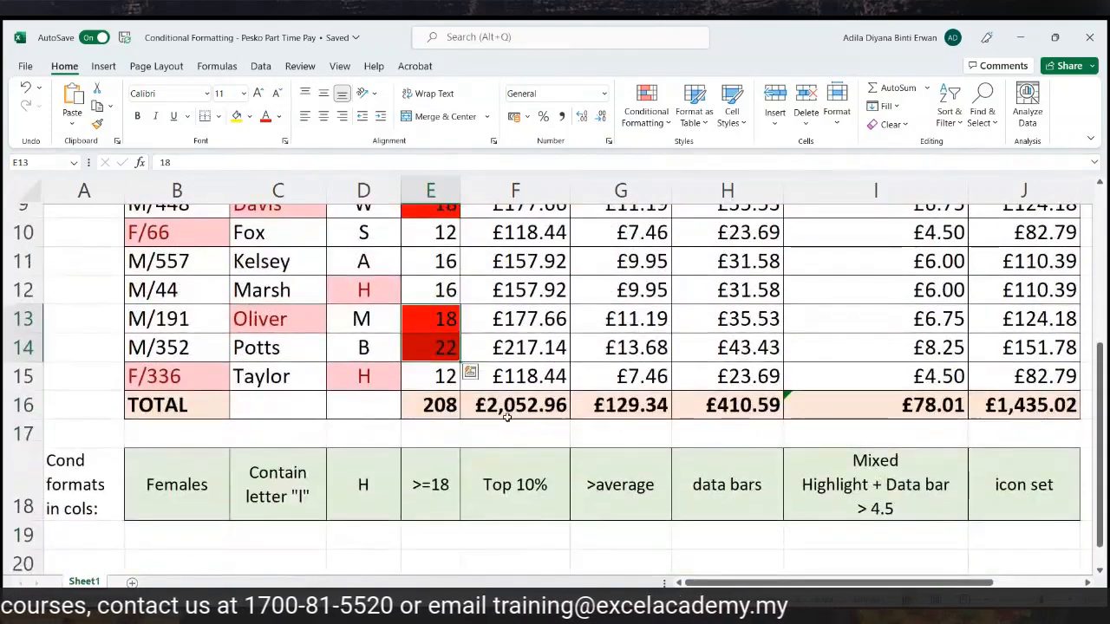
left_click(440, 479)
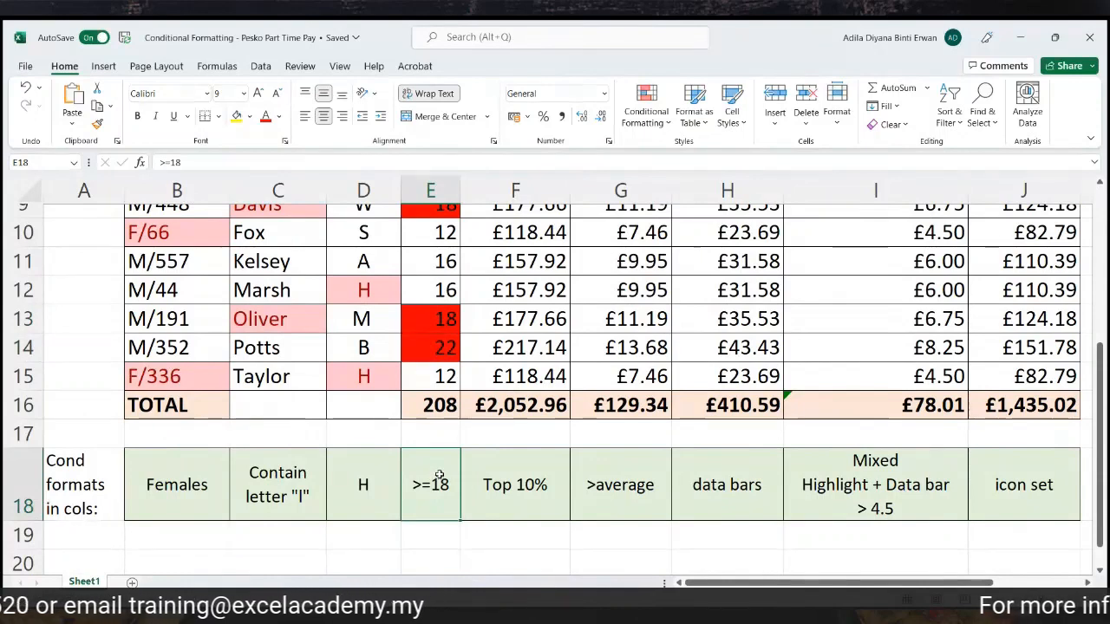
Following the criterion in F18, highlight the top 10% of the Pay values in F4:F15 with a light red fill and dark red text
left_click(514, 476)
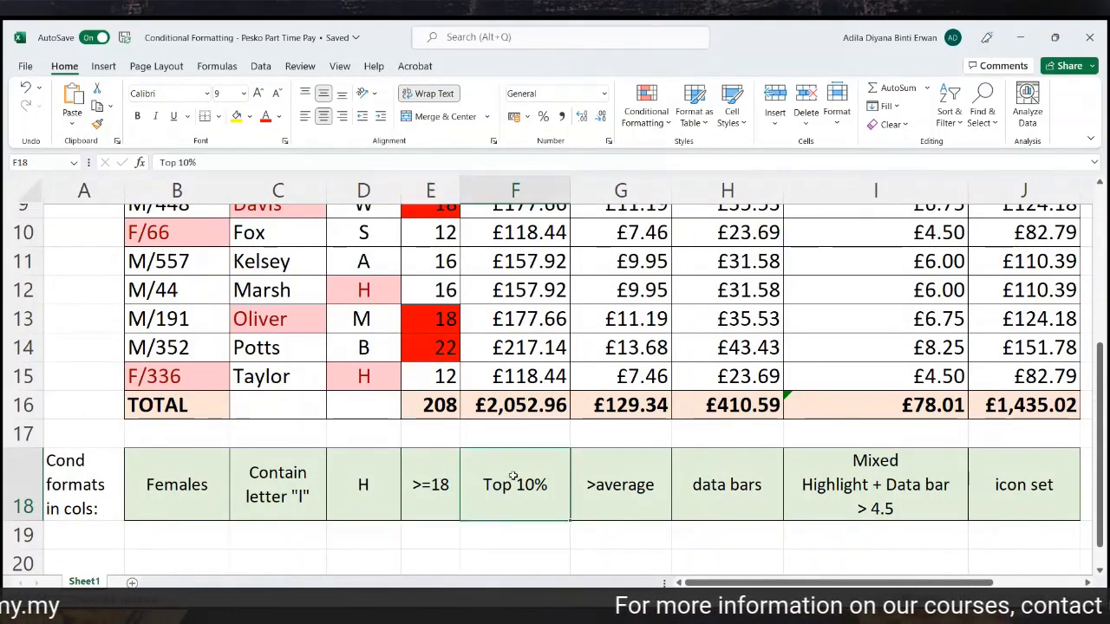
scroll(513, 476, "up", 3)
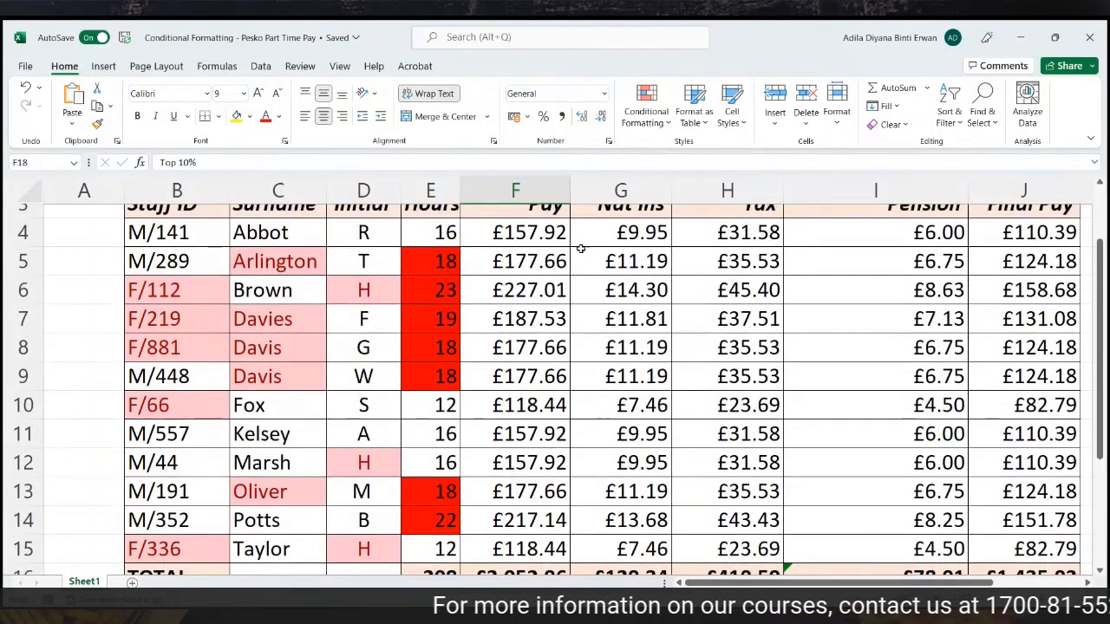
left_click_drag(547, 234, 525, 549)
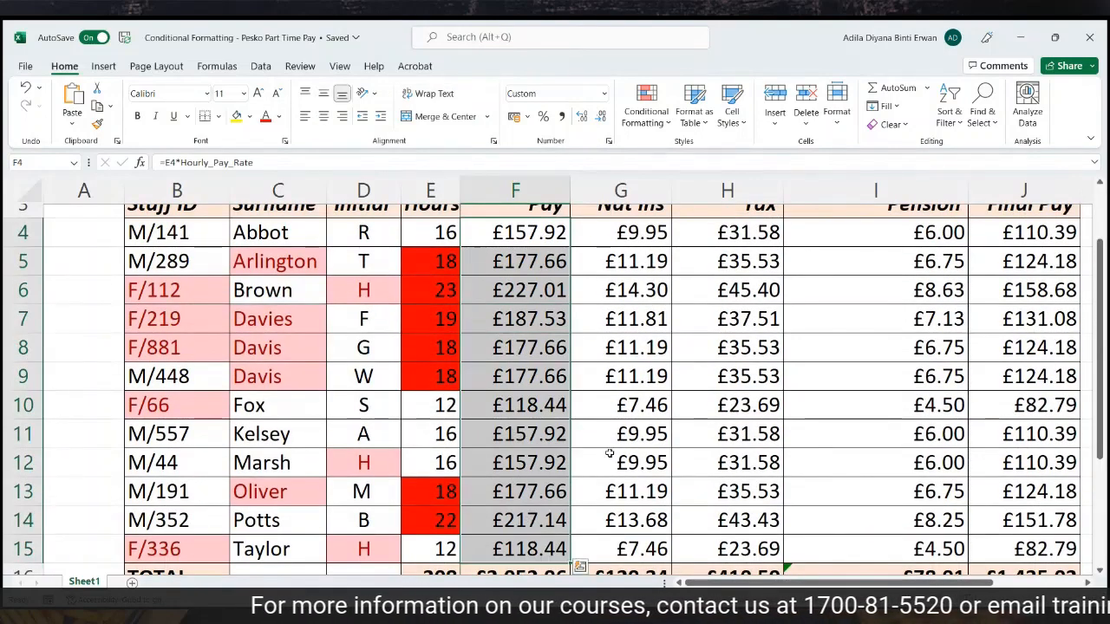
left_click(642, 129)
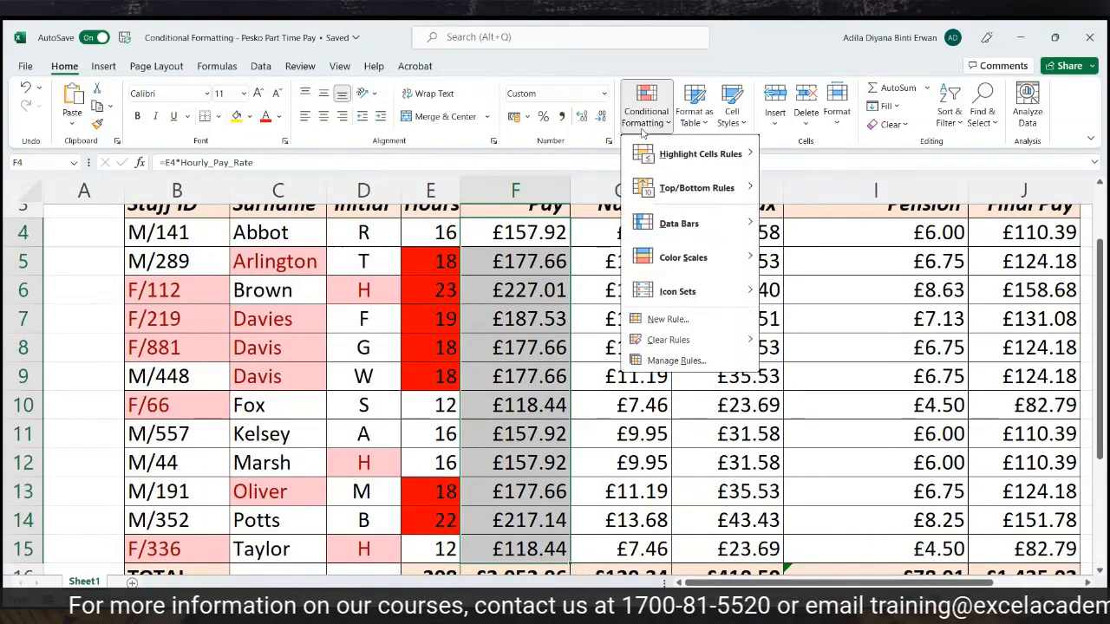
mouse_move(664, 191)
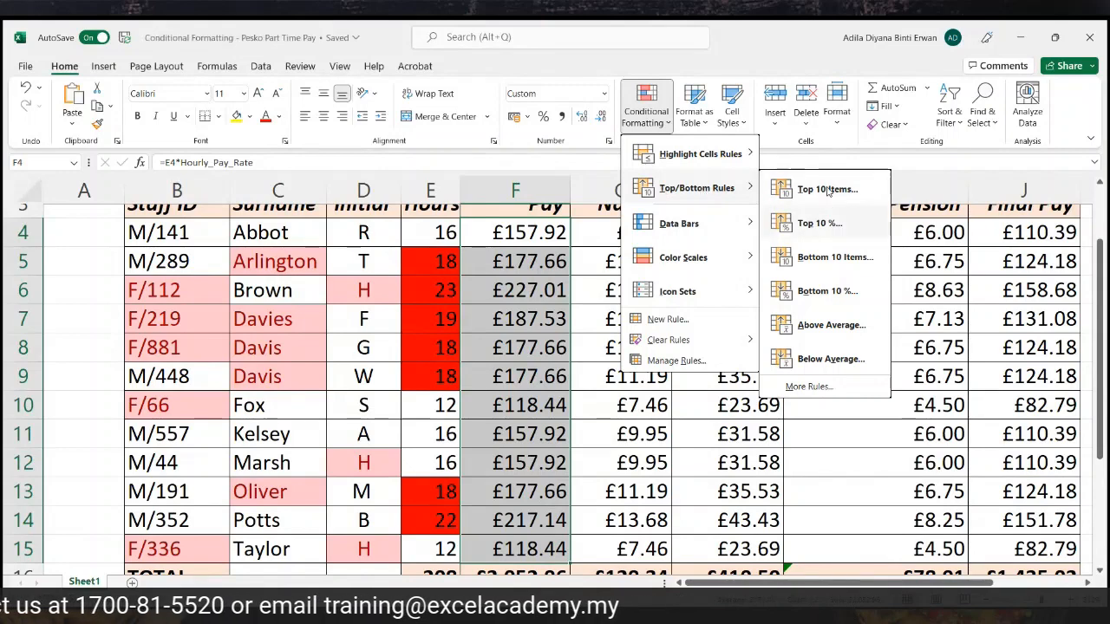
left_click(819, 224)
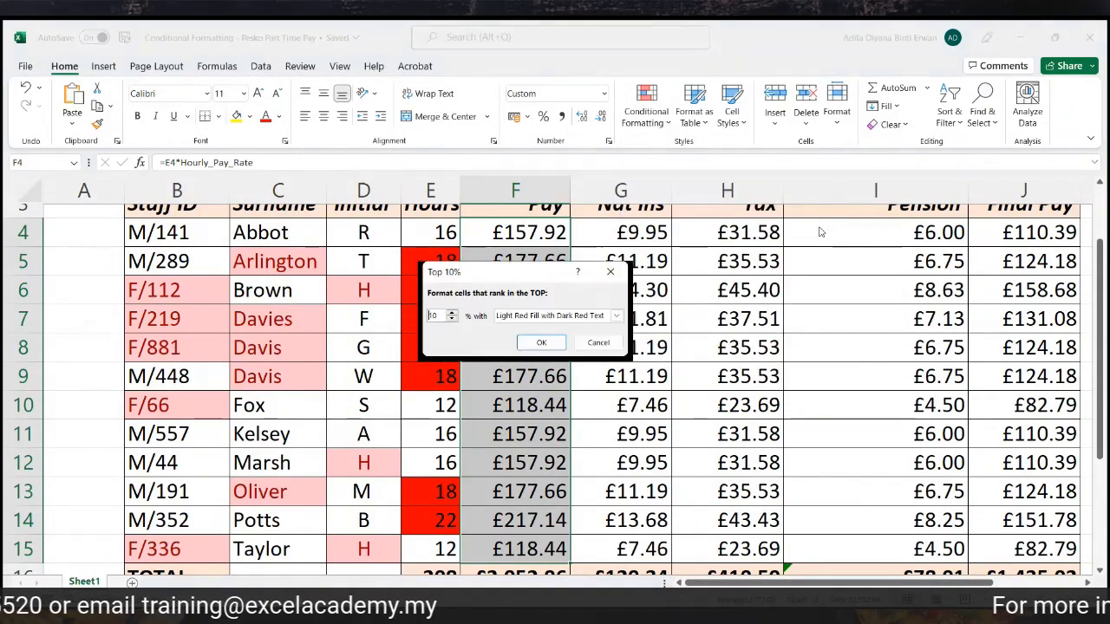
left_click(527, 341)
left_click(527, 328)
left_click(537, 288)
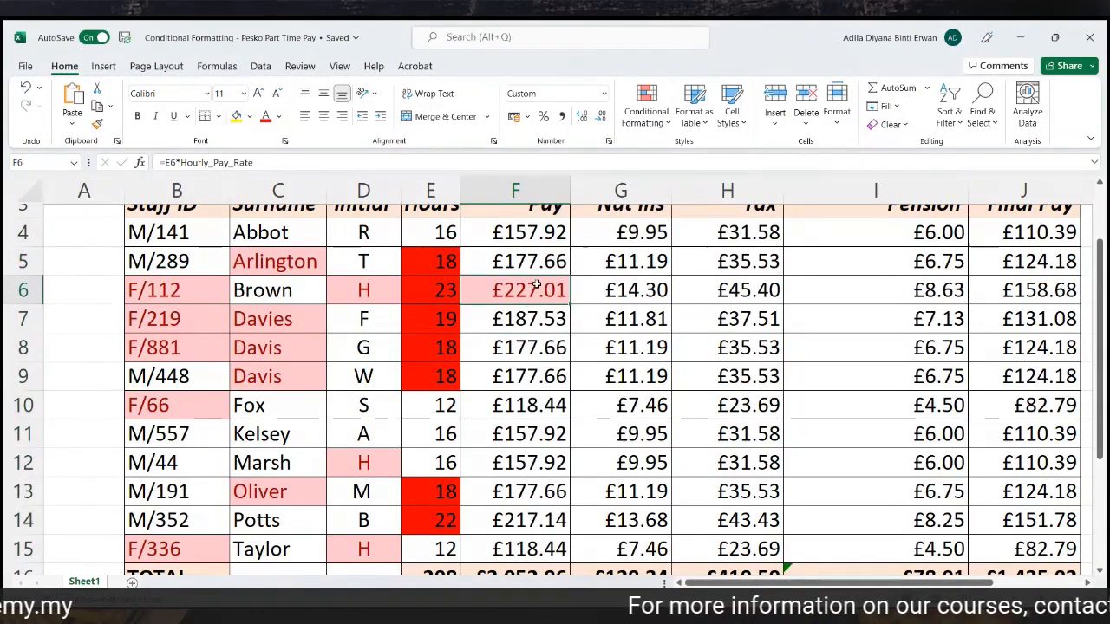
Following the criterion in G18, highlight the above-average Nat Ins values in G4:G15 with a light red fill and dark red text
scroll(626, 276, "down", 1)
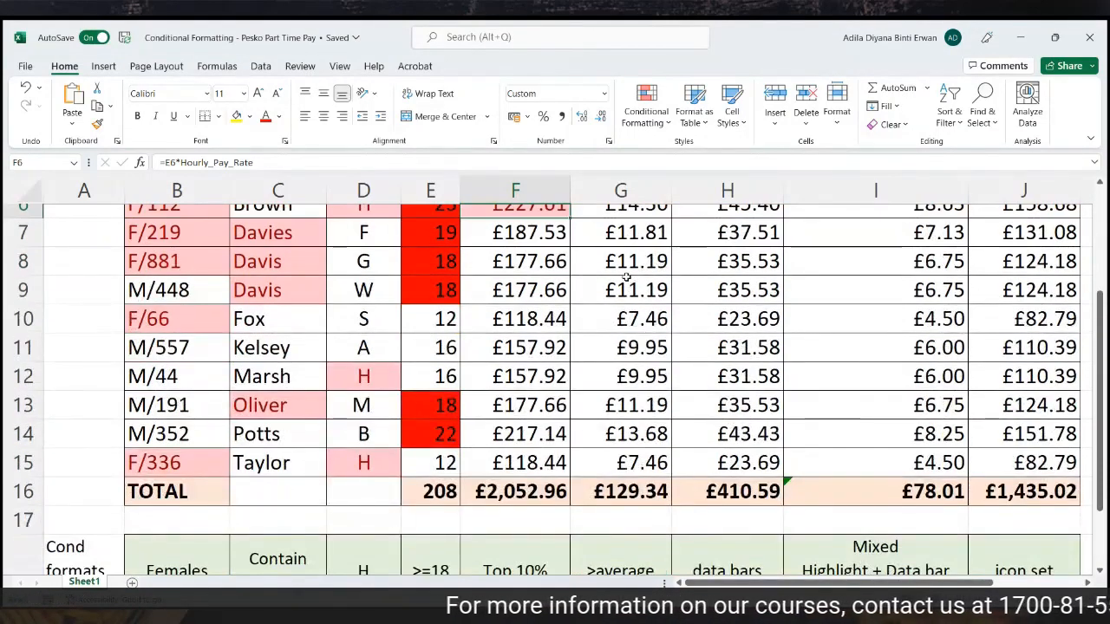
scroll(627, 276, "down", 1)
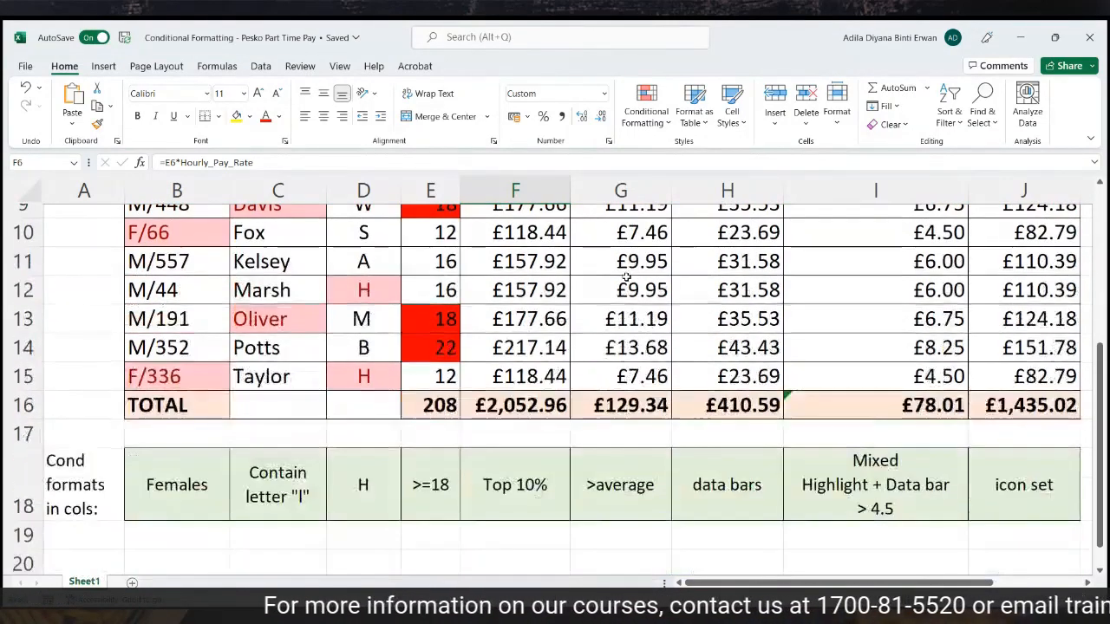
left_click(627, 492)
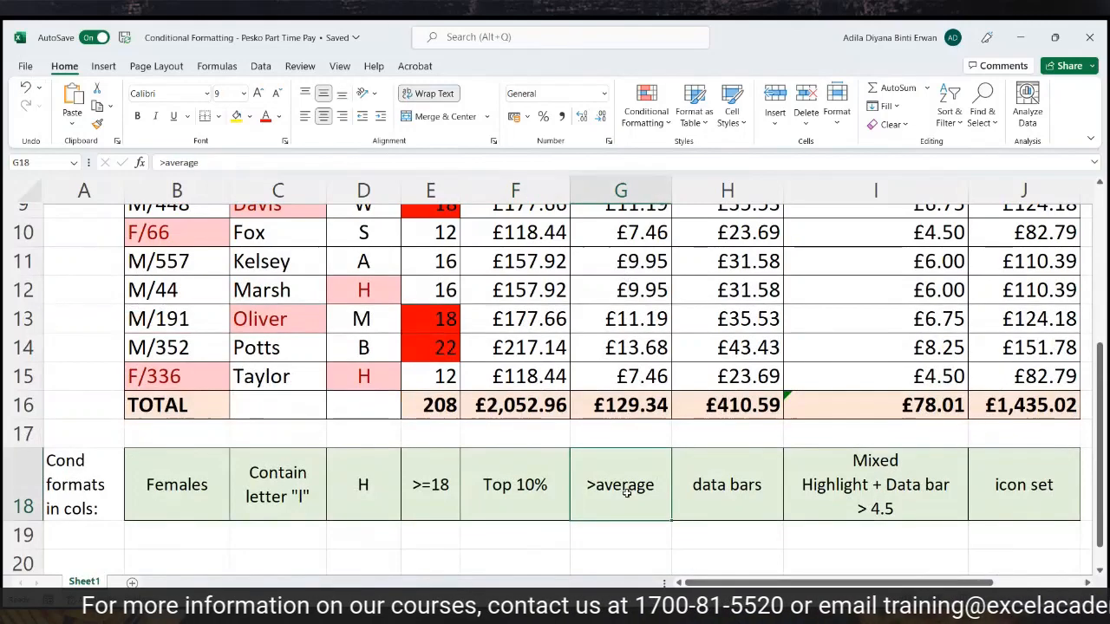
scroll(623, 486, "up", 3)
left_click_drag(621, 321, 621, 507)
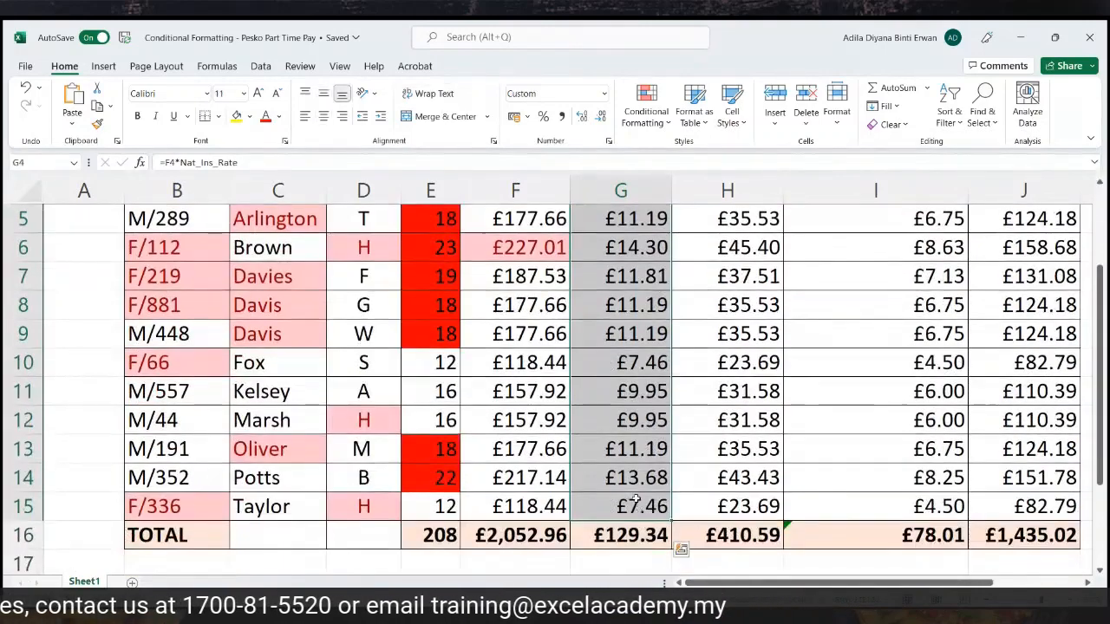
left_click(644, 126)
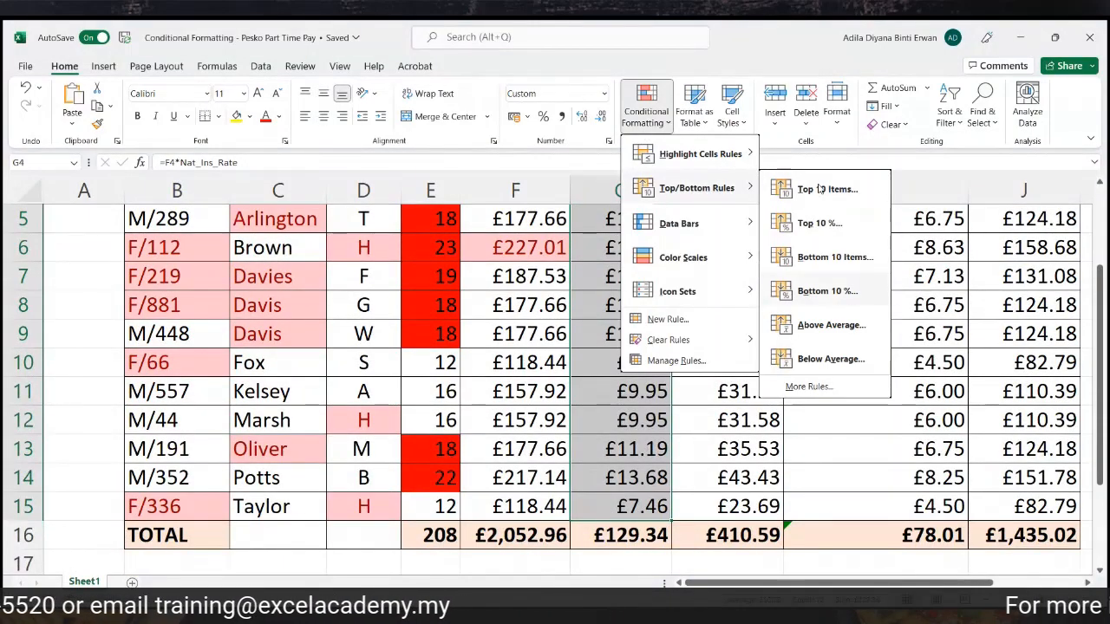
left_click(825, 324)
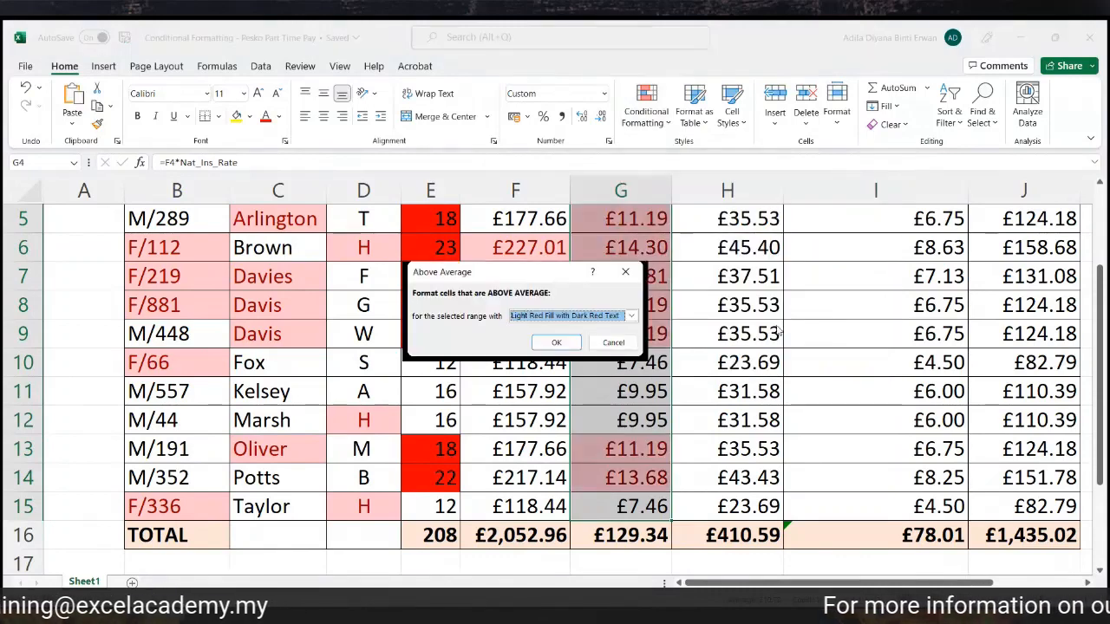
left_click(556, 342)
left_click(645, 399)
Following the data bars criterion in H18, add blue gradient-fill data bars to the Tax values in H4:H15
scroll(646, 407, "up", 2)
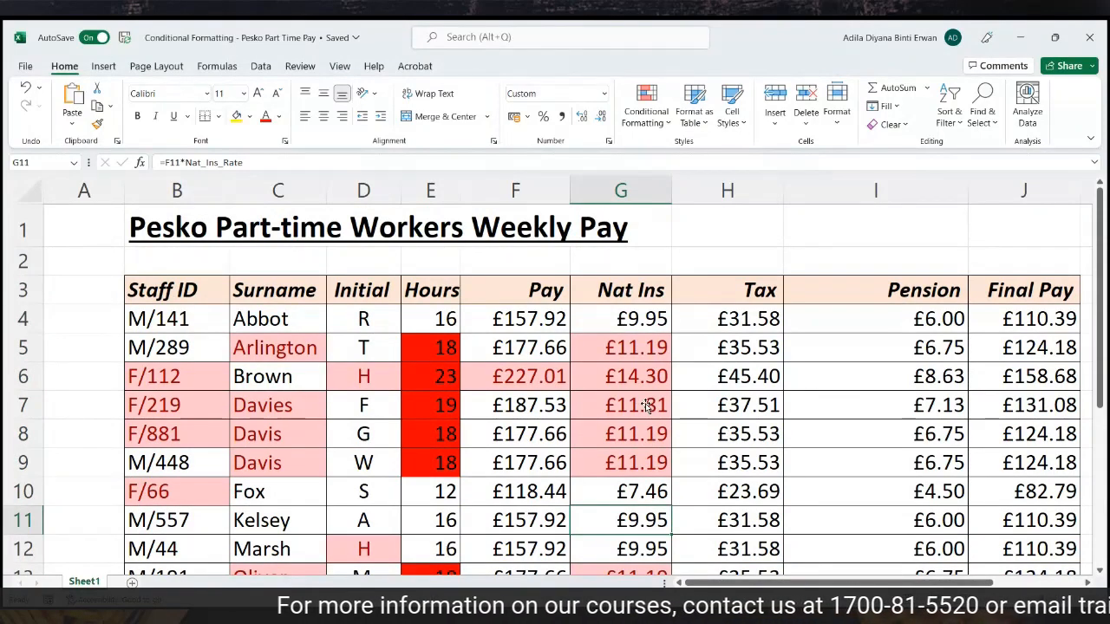
scroll(649, 407, "down", 3)
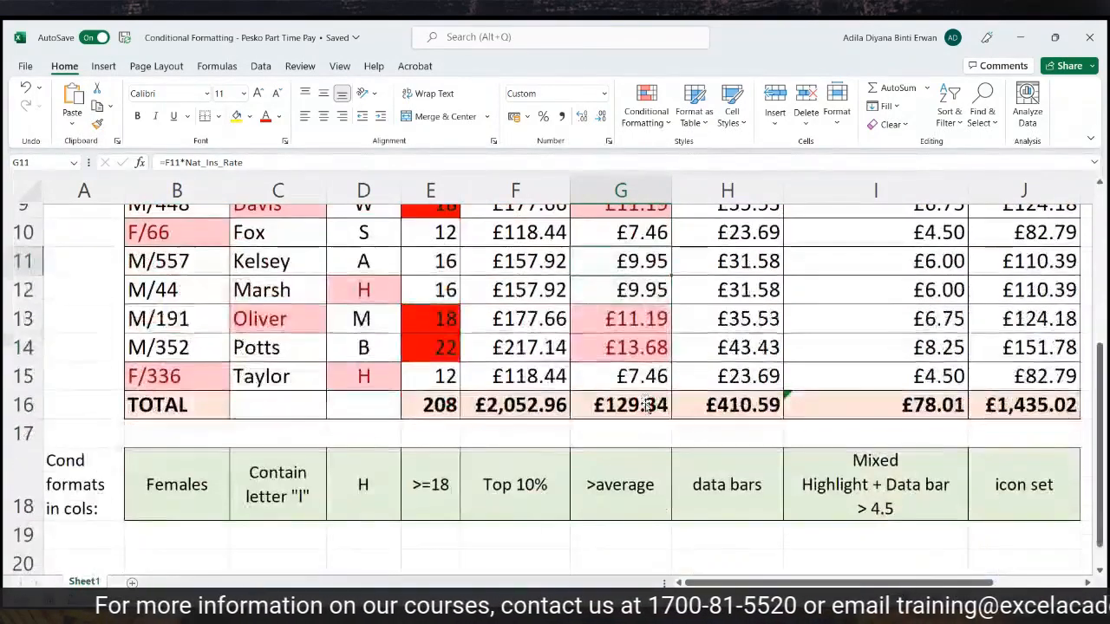
left_click(718, 510)
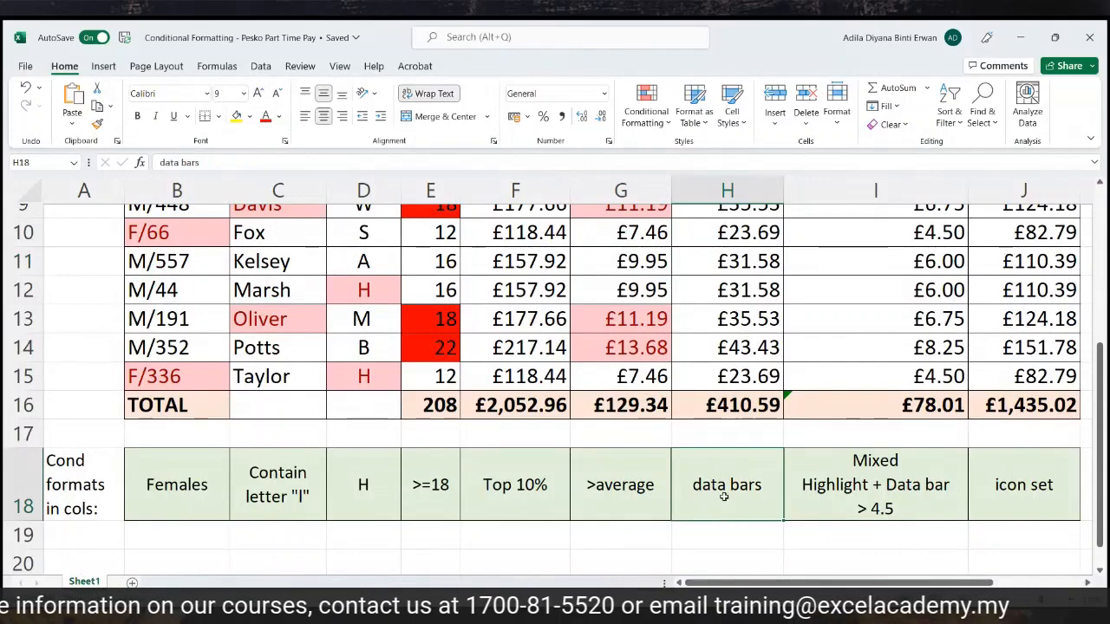
left_click(1088, 583)
left_click(1087, 583)
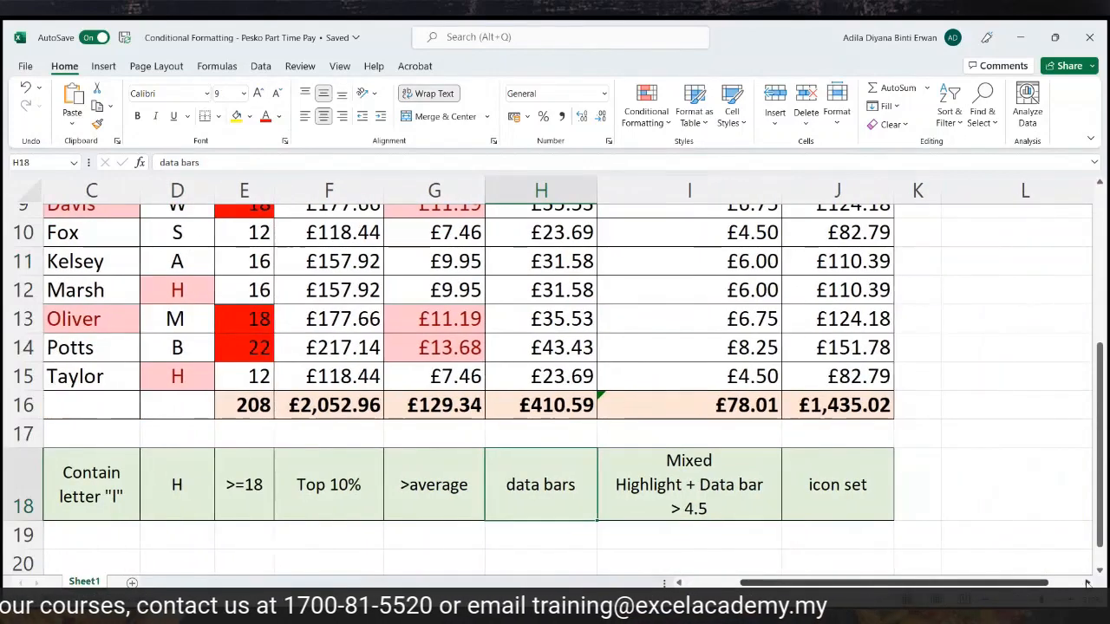
left_click(1087, 582)
scroll(519, 502, "up", 2)
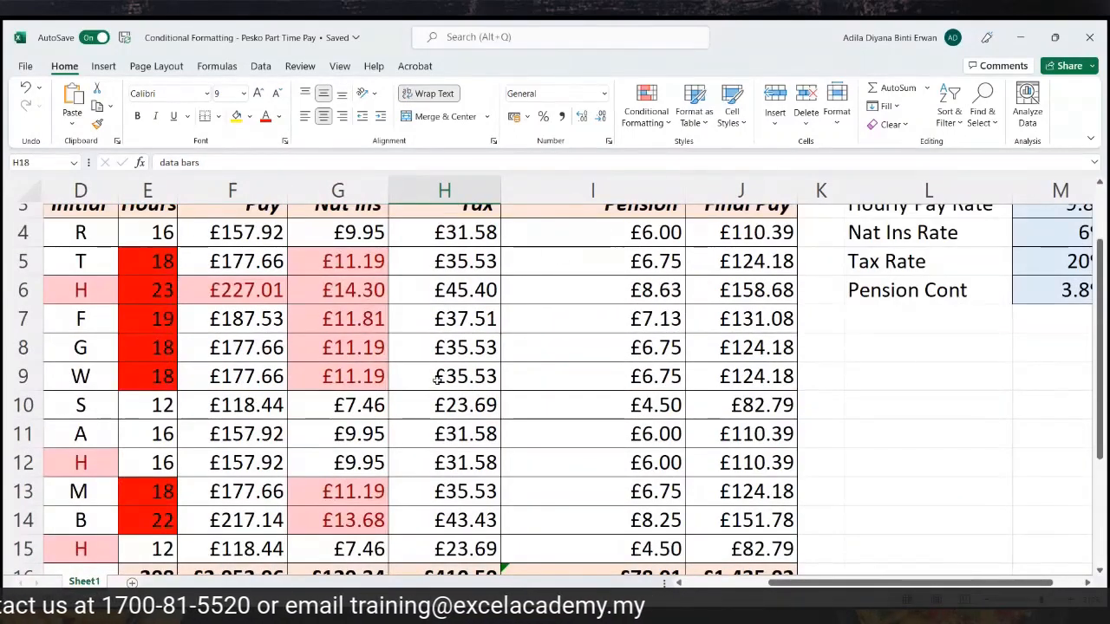
left_click(646, 112)
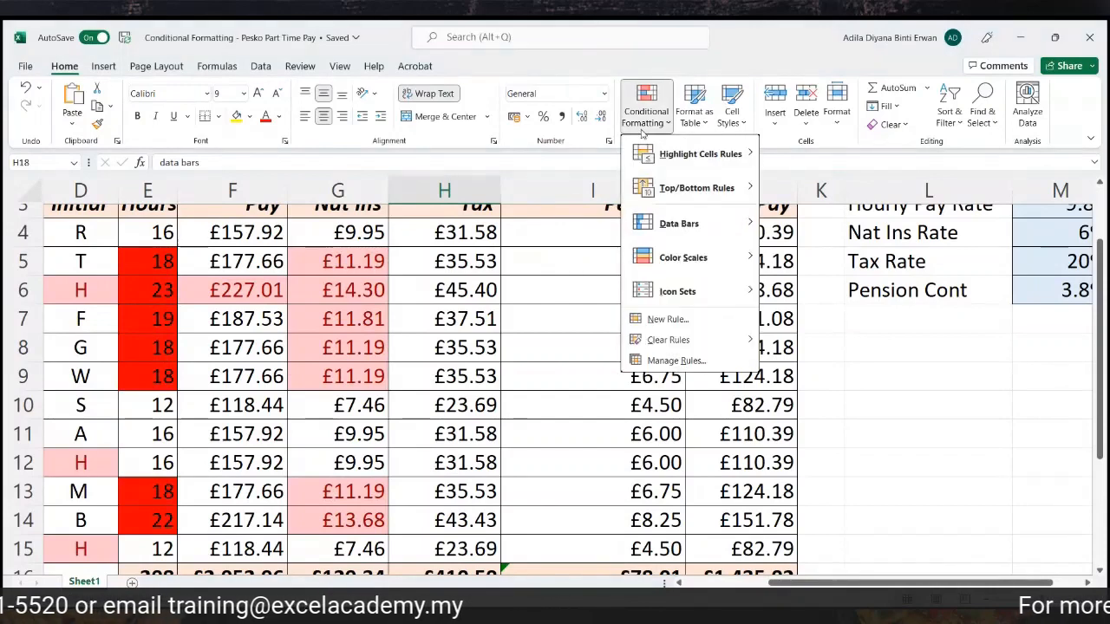
mouse_move(648, 223)
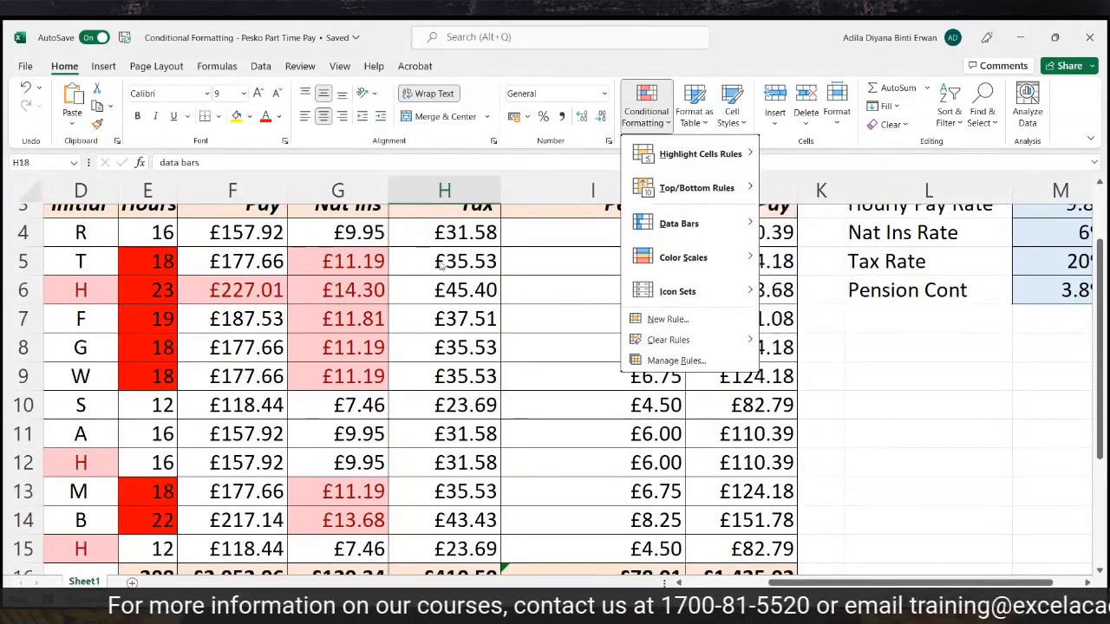
left_click(431, 230)
left_click_drag(444, 232, 442, 547)
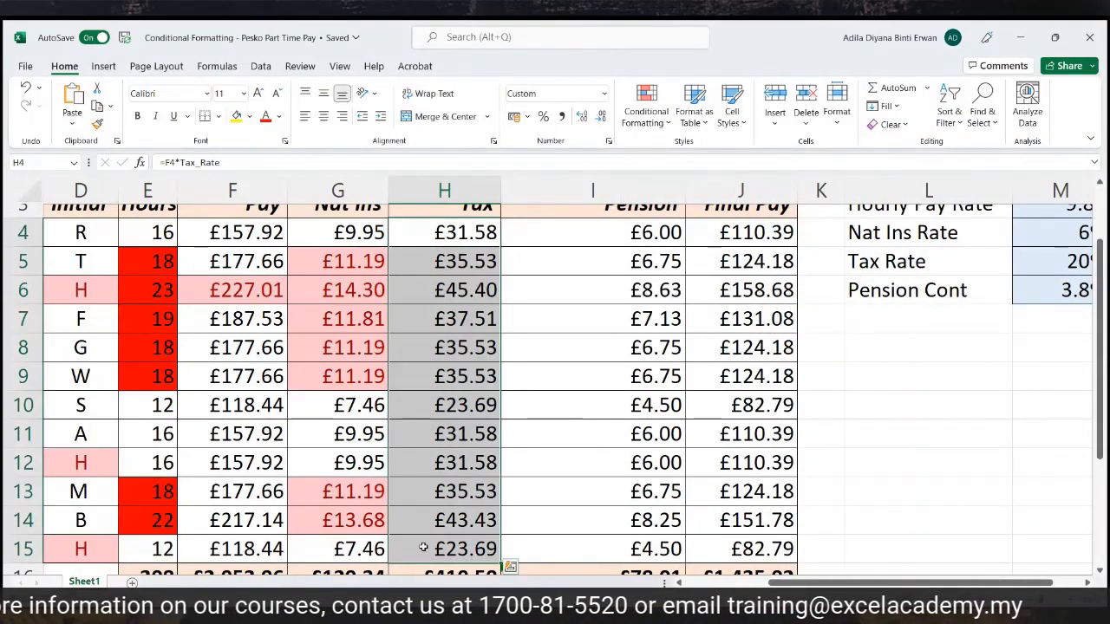
left_click(647, 115)
mouse_move(731, 224)
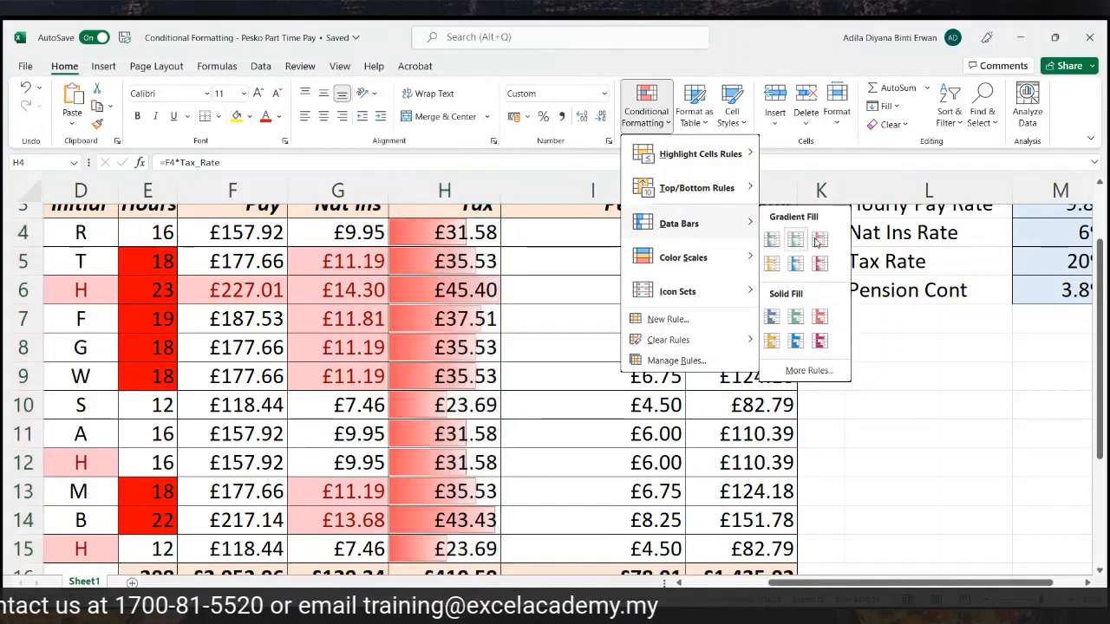
left_click(772, 238)
left_click(586, 305)
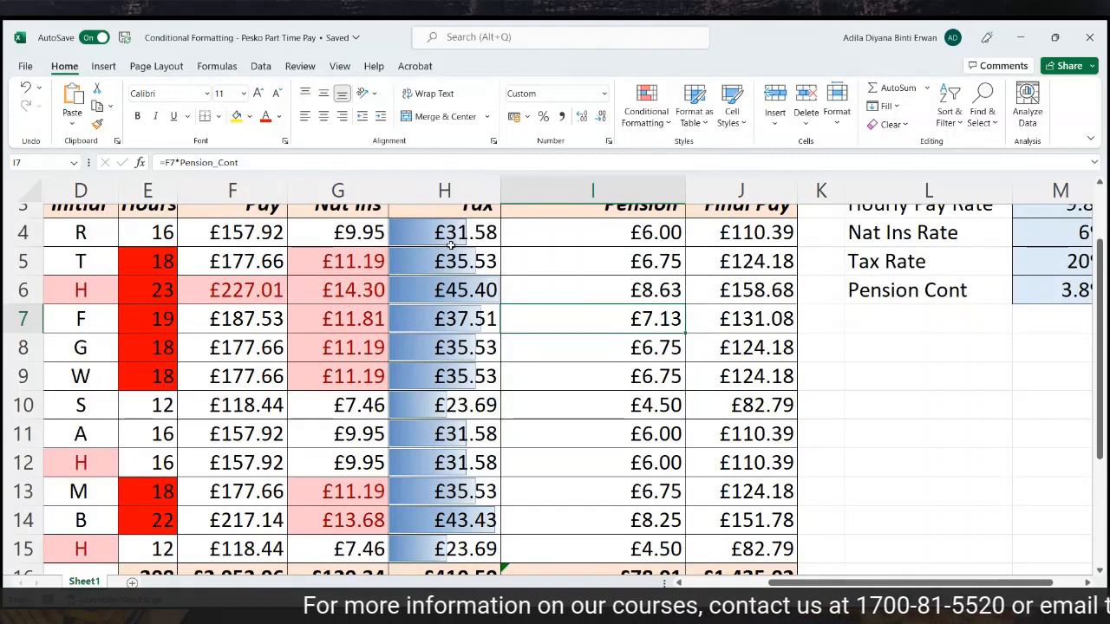
Add blue solid-fill data bars to the Pension values in I4:I15
left_click_drag(550, 233, 561, 535)
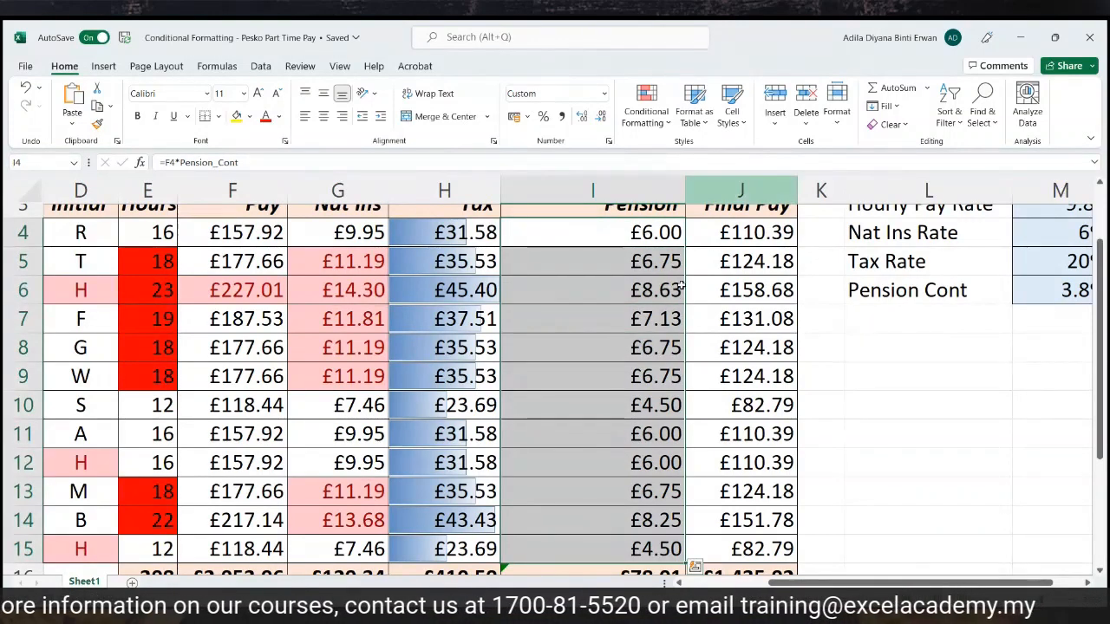
left_click(664, 122)
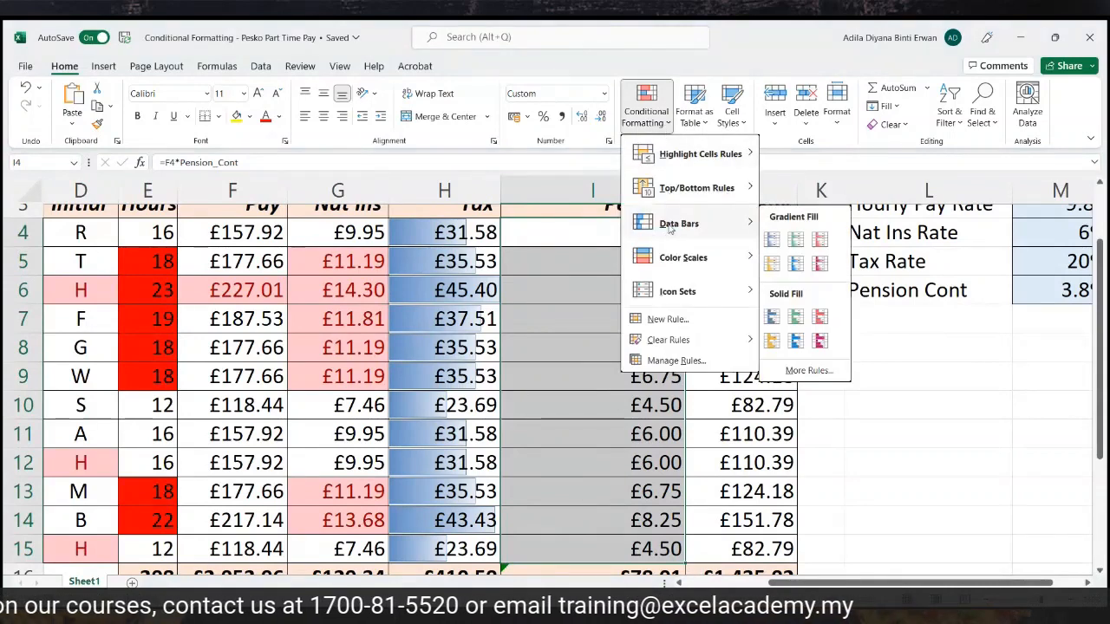
left_click(774, 317)
left_click(777, 377)
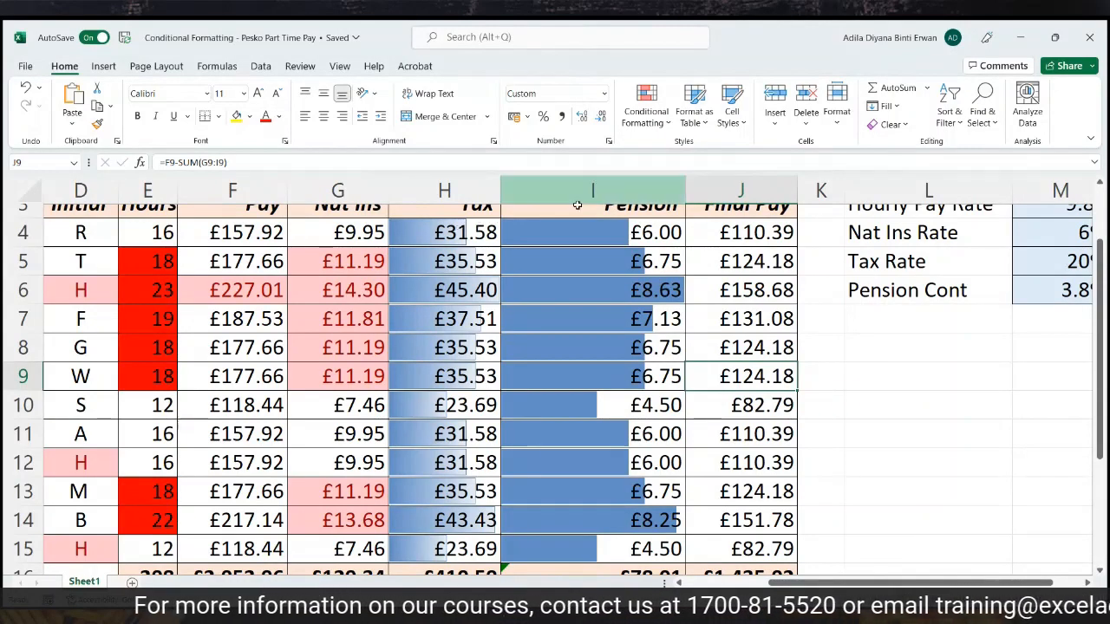
Clear the conditional formatting rules from the Tax and Pension values in H4:I15 only
left_click(645, 122)
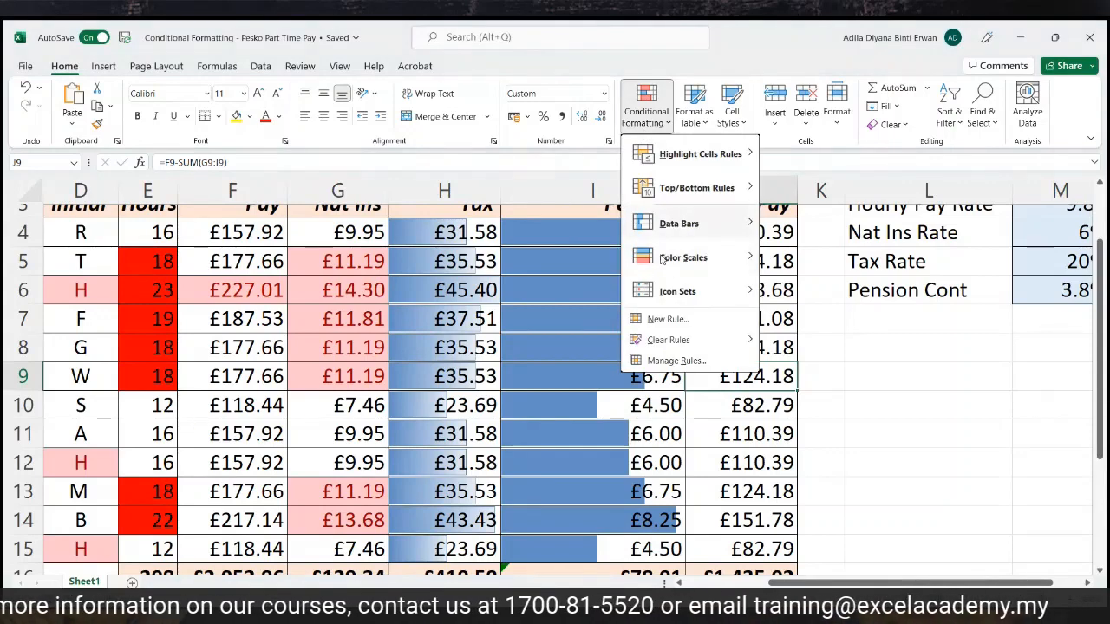
left_click(990, 340)
left_click_drag(406, 230, 621, 535)
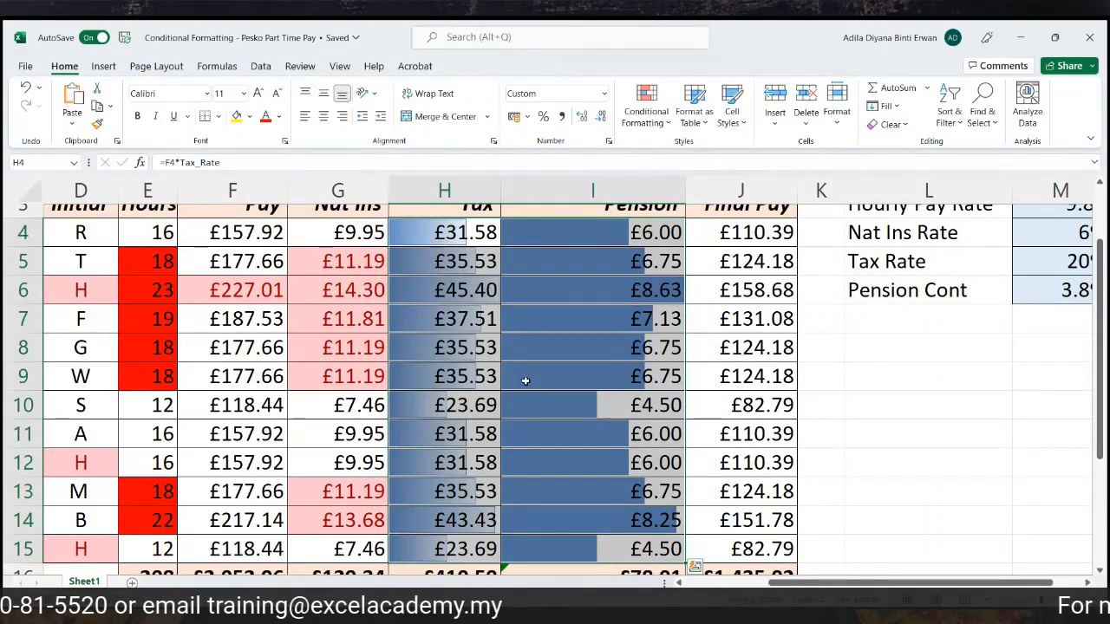
left_click(646, 113)
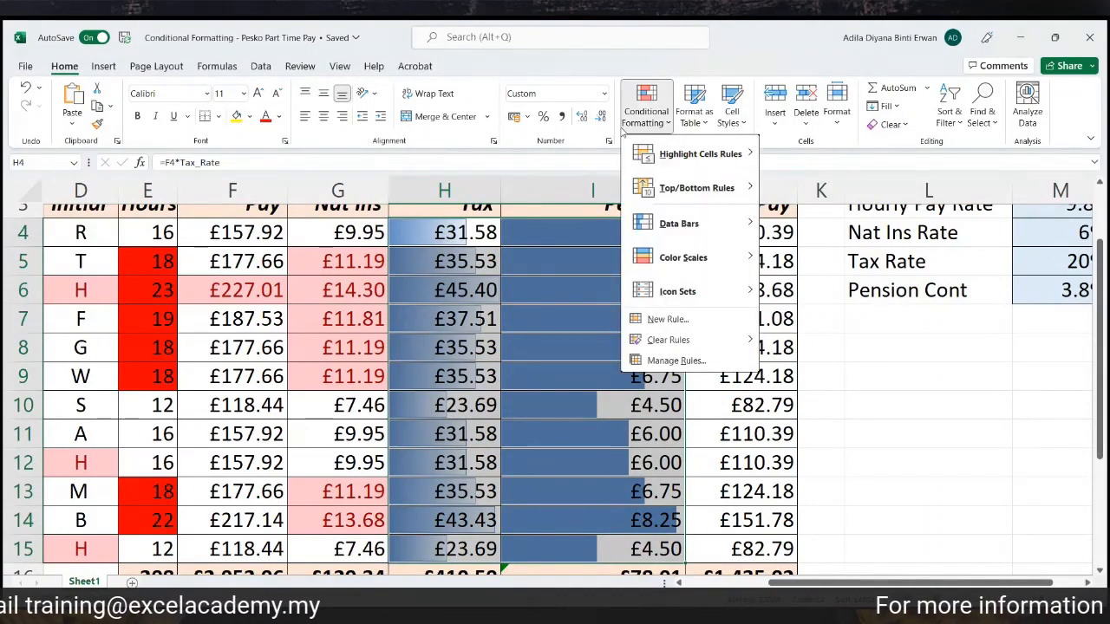
mouse_move(656, 345)
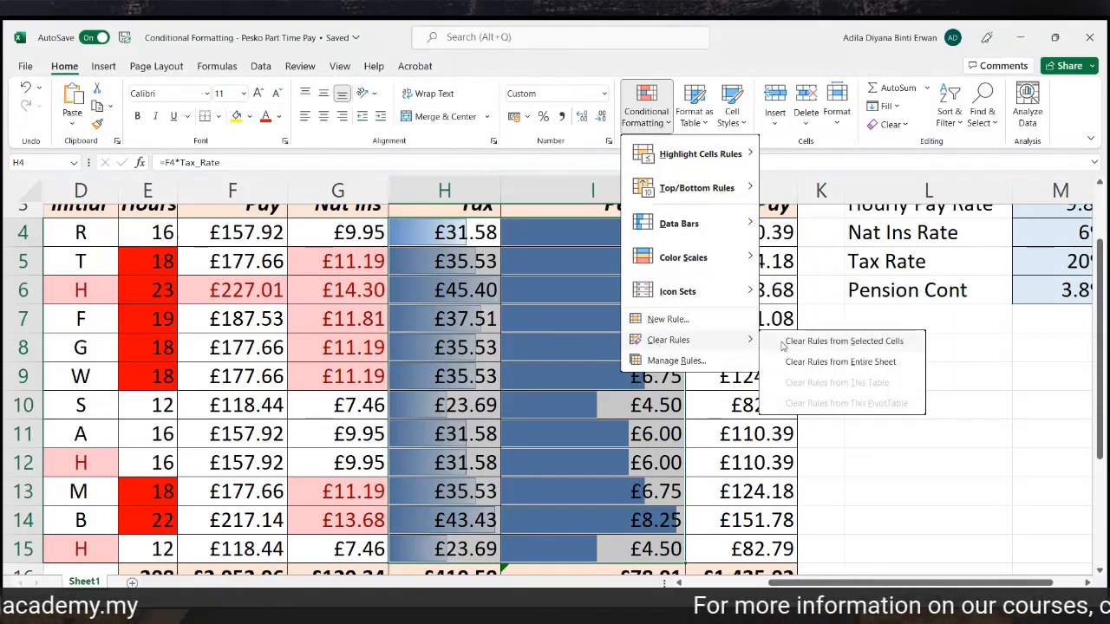
left_click(814, 343)
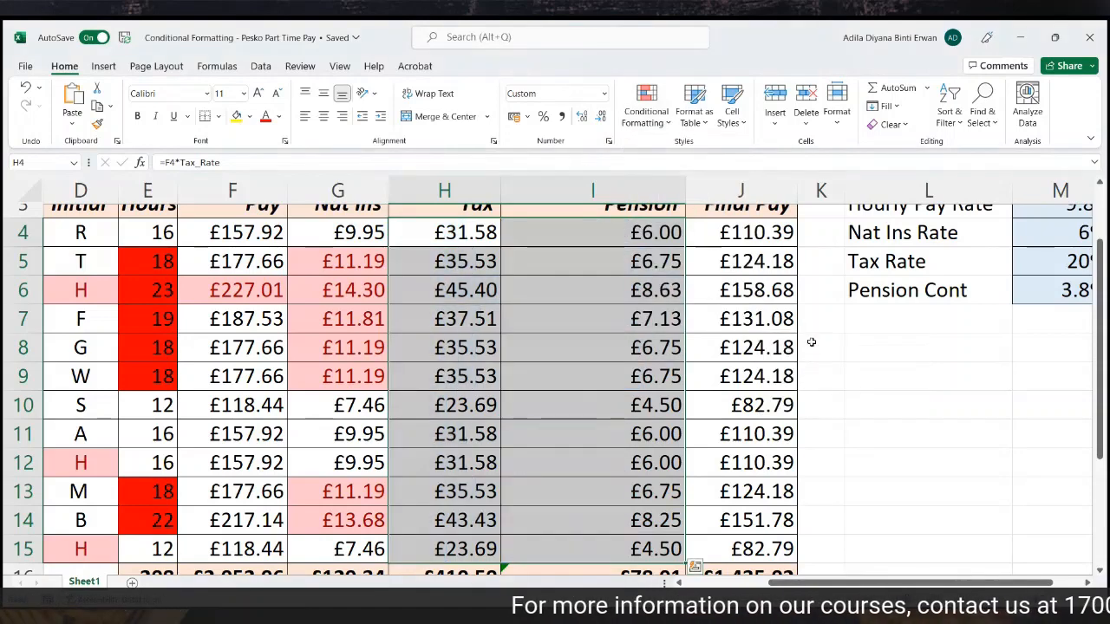
left_click(865, 386)
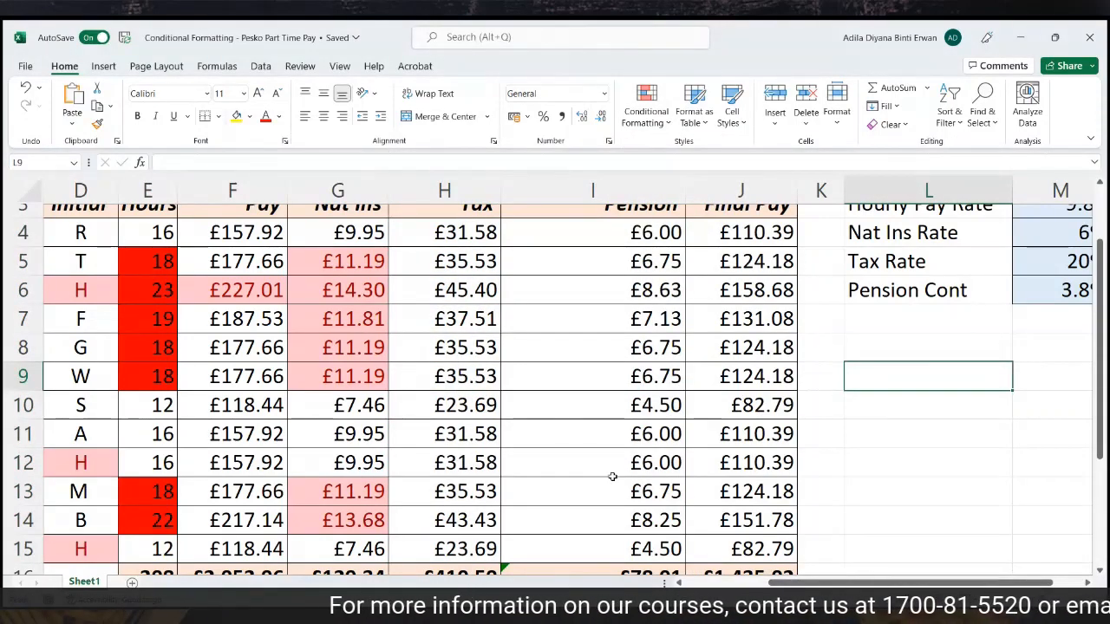
Following the data bars criterion in H18, apply green solid-fill data bars to the Tax values in H4:H15
scroll(631, 261, "down", 2)
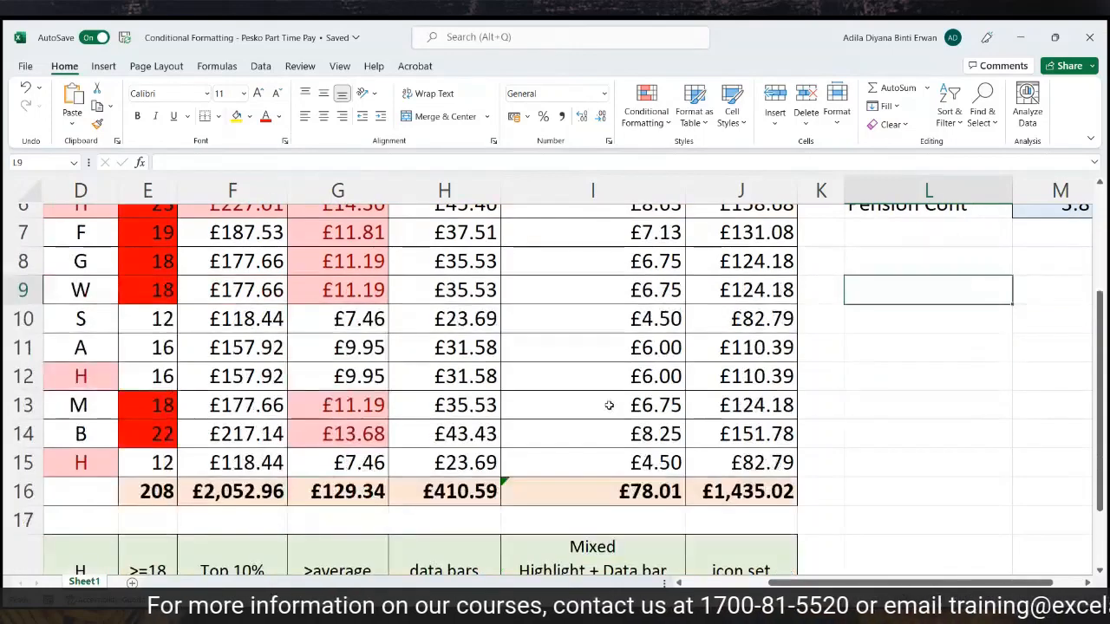
left_click(464, 487)
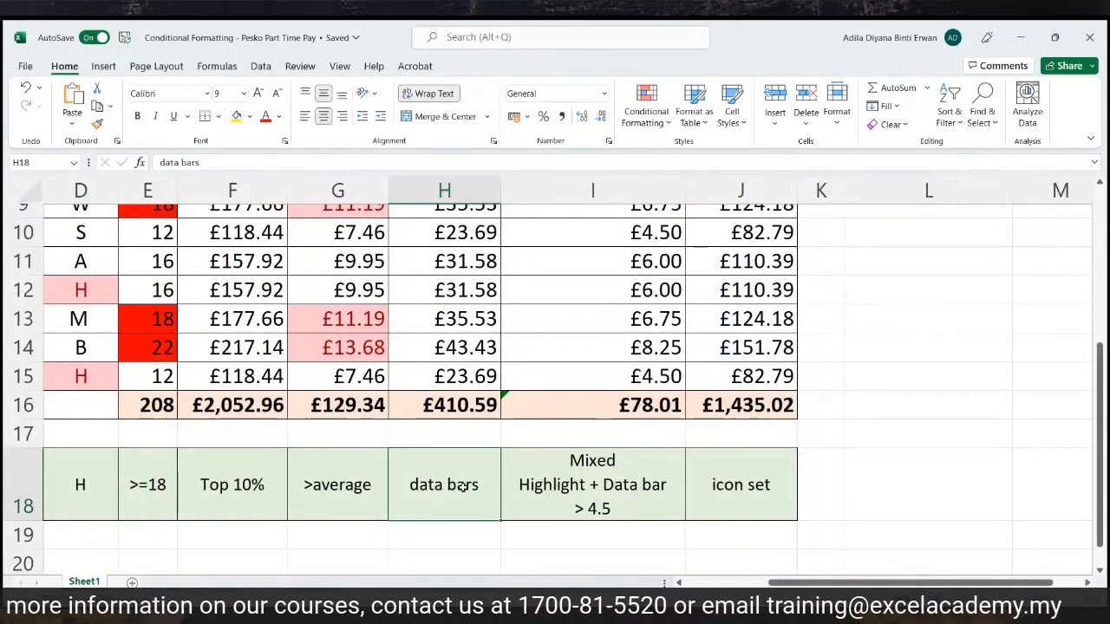
scroll(443, 368, "up", 3)
left_click_drag(459, 331, 433, 575)
scroll(425, 490, "up", 1)
scroll(425, 490, "down", 3)
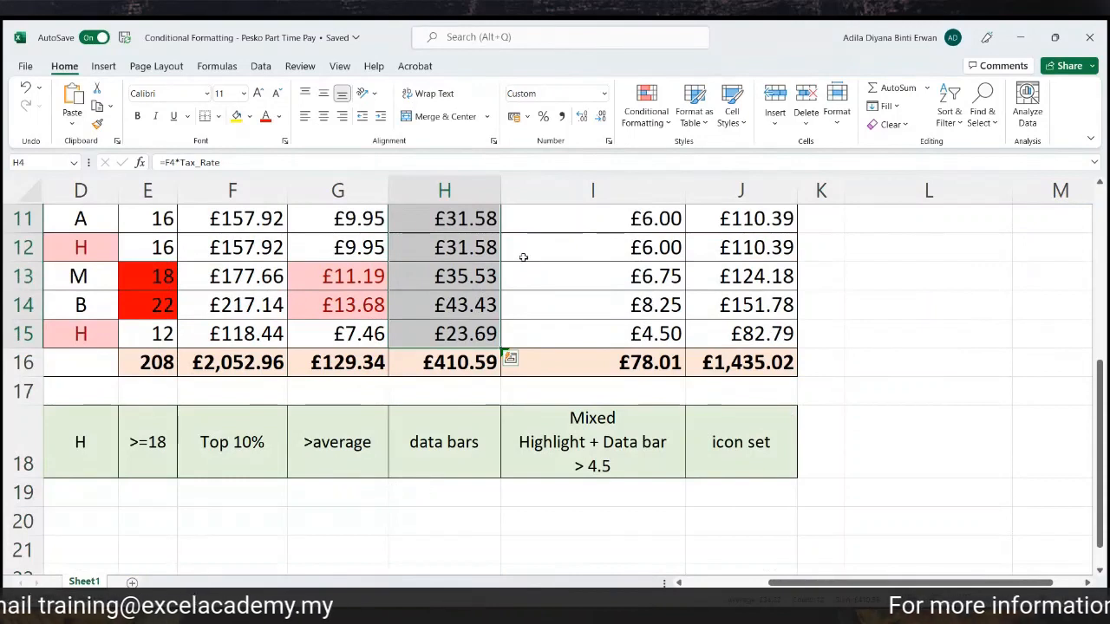
left_click(646, 121)
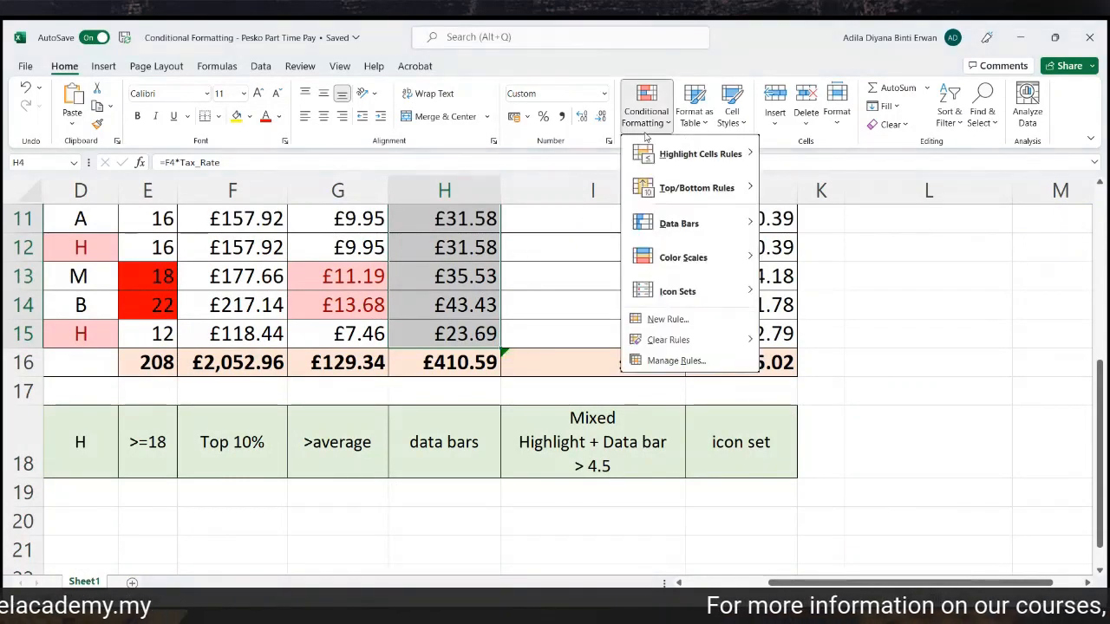
mouse_move(661, 224)
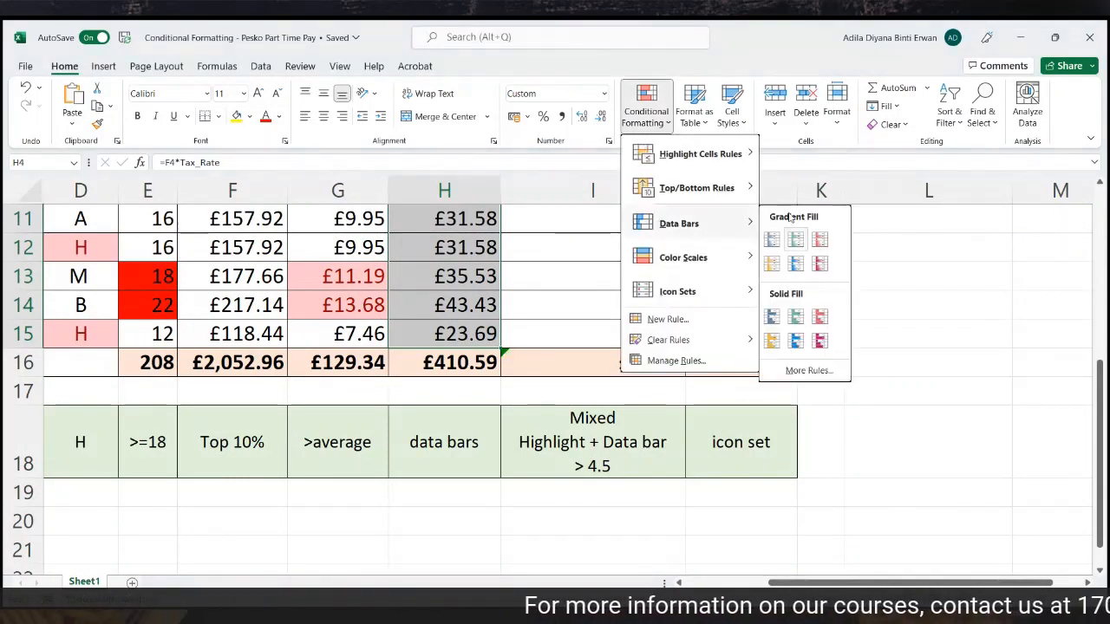
left_click(796, 317)
left_click(883, 333)
scroll(886, 343, "up", 1)
scroll(886, 343, "up", 2)
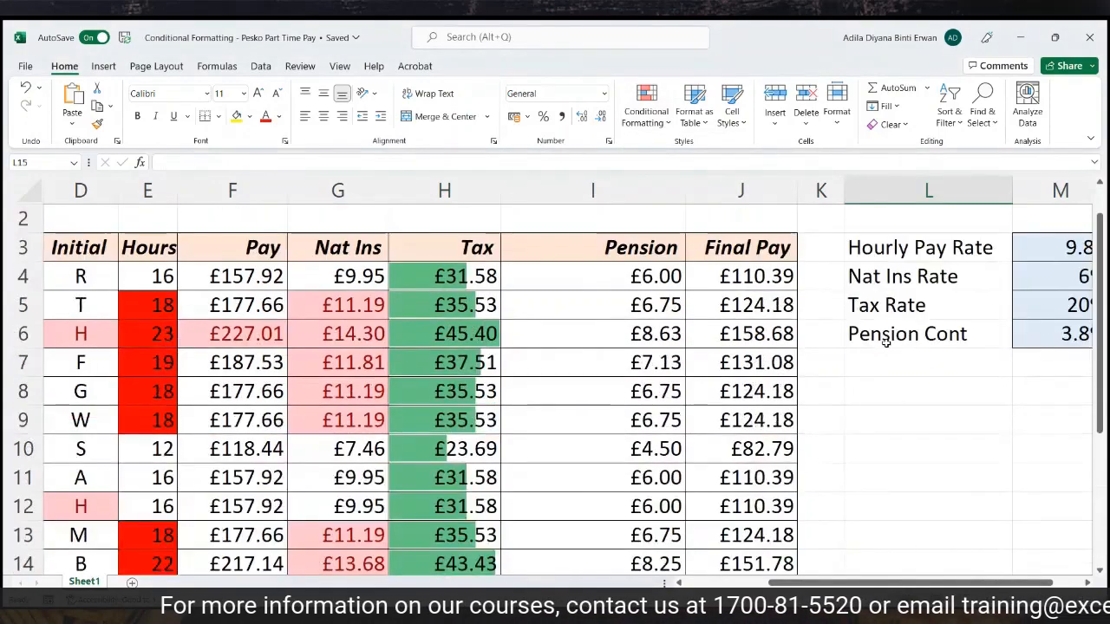
Examine how the Tax data bar lengths reflect the amounts, comparing rows 6, 10 and 15
scroll(886, 344, "down", 1)
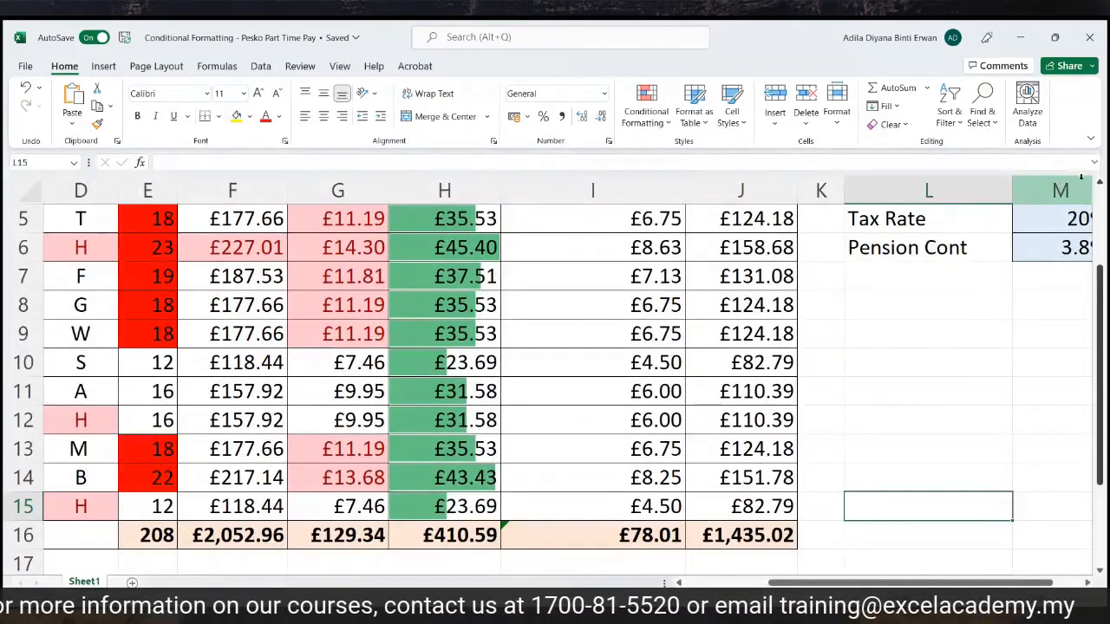
left_click(1102, 186)
left_click(1102, 186)
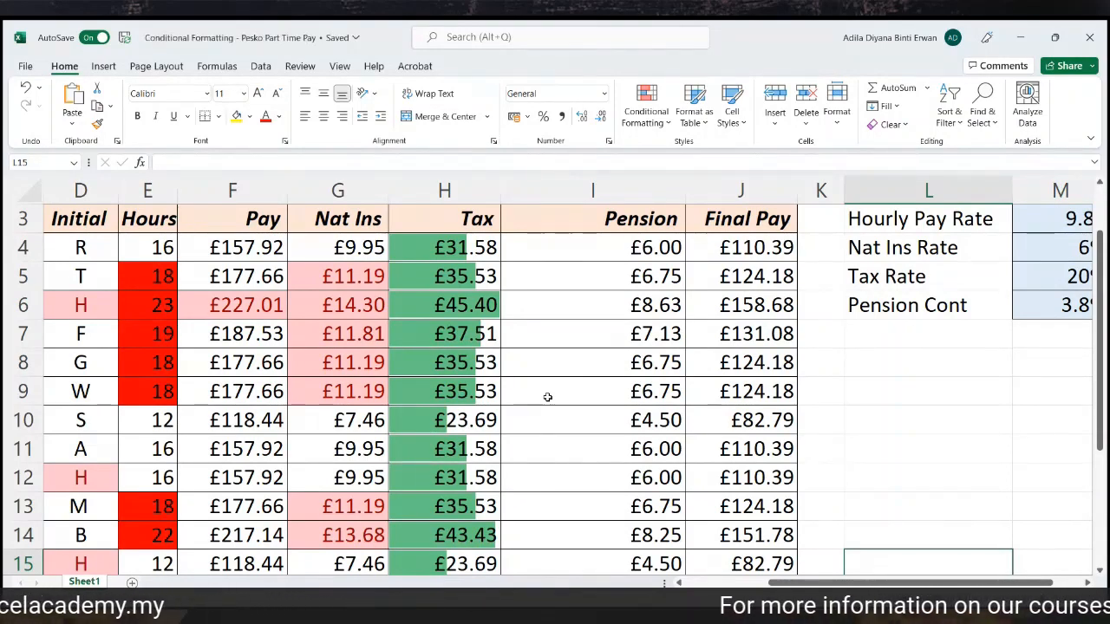
left_click(22, 305)
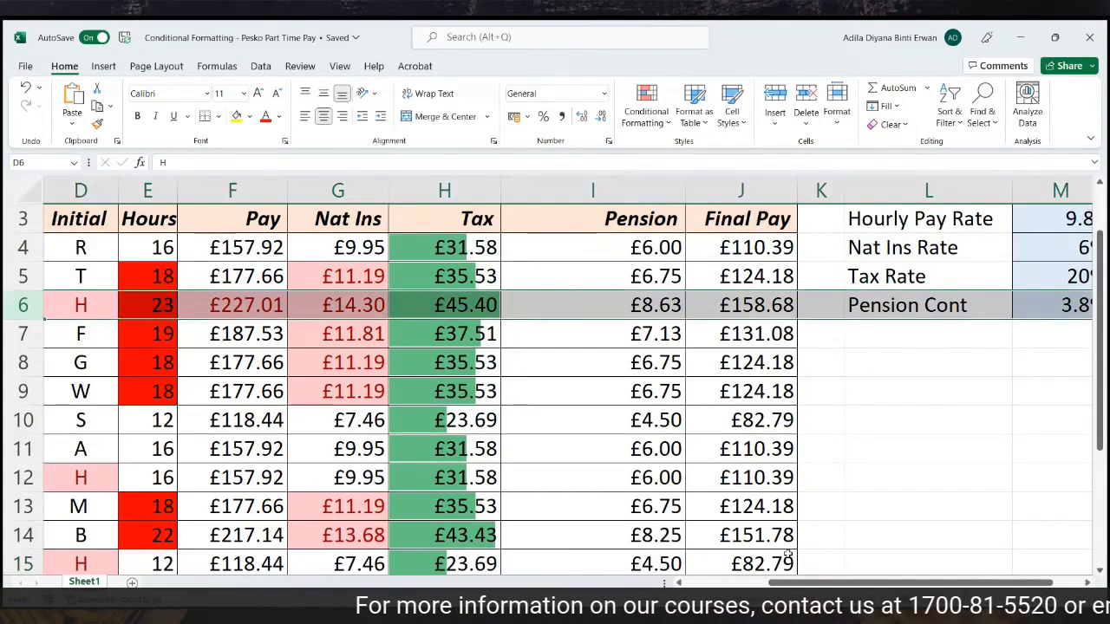
left_click_drag(784, 583, 756, 577)
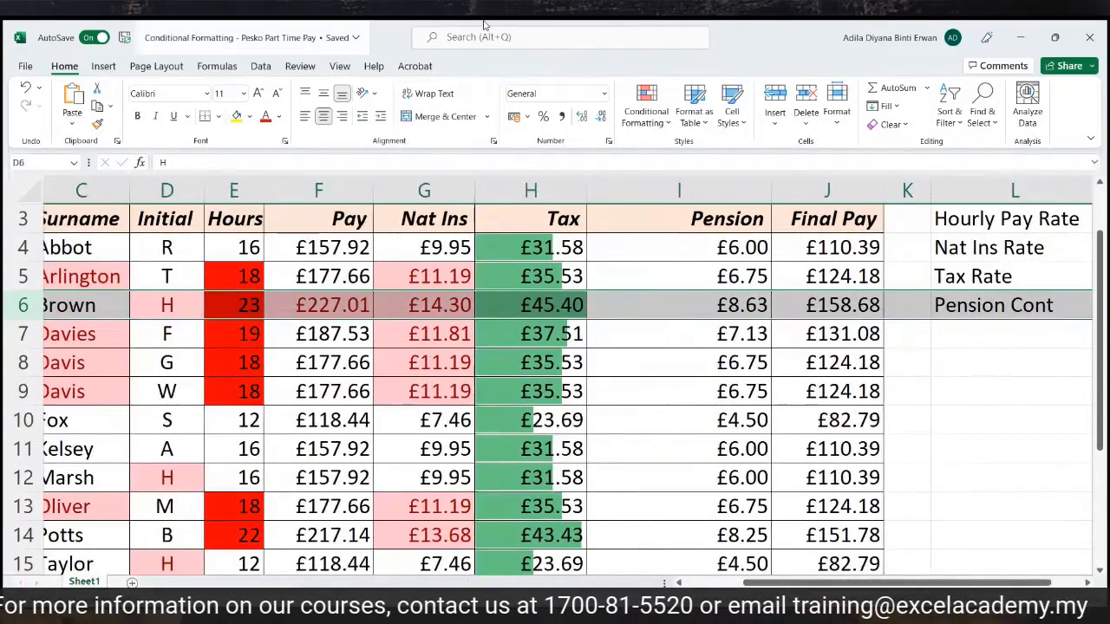
left_click(557, 314)
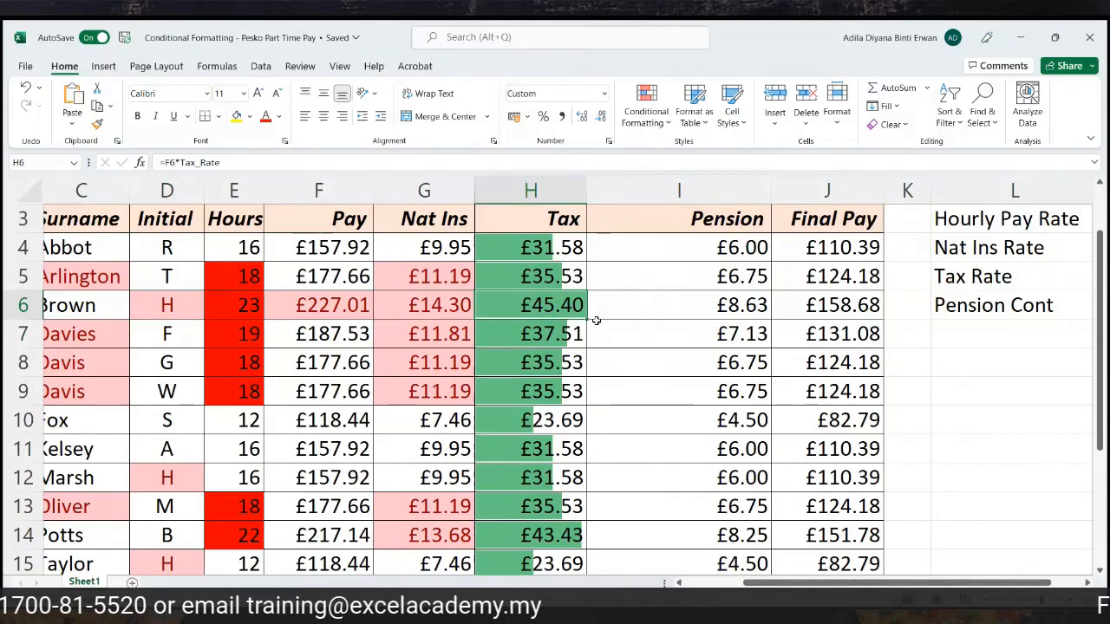
left_click(26, 420)
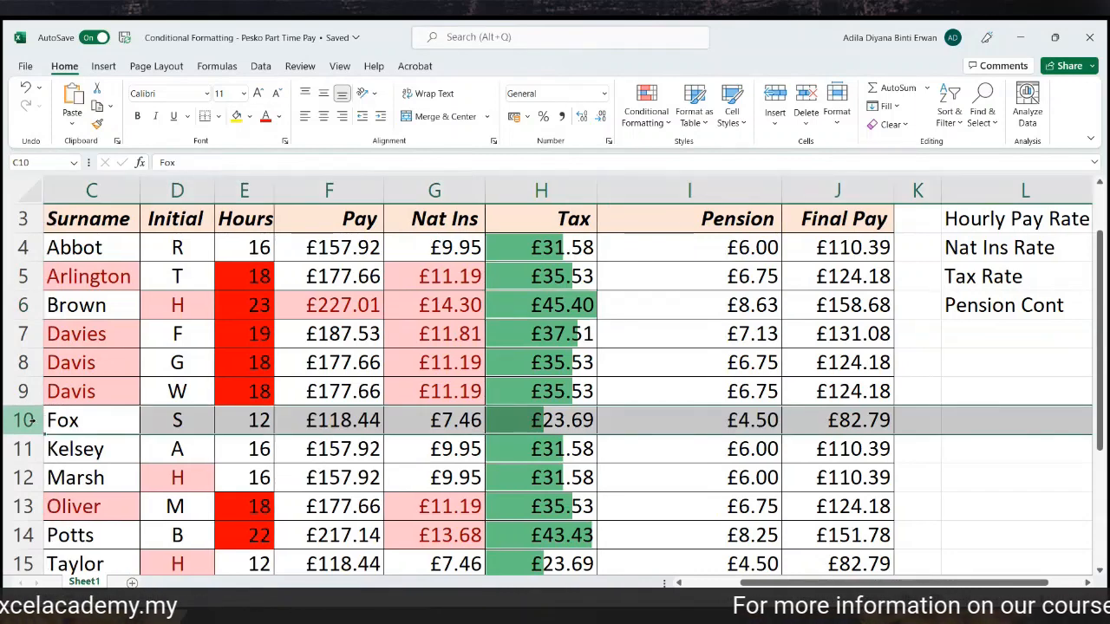
left_click(21, 564)
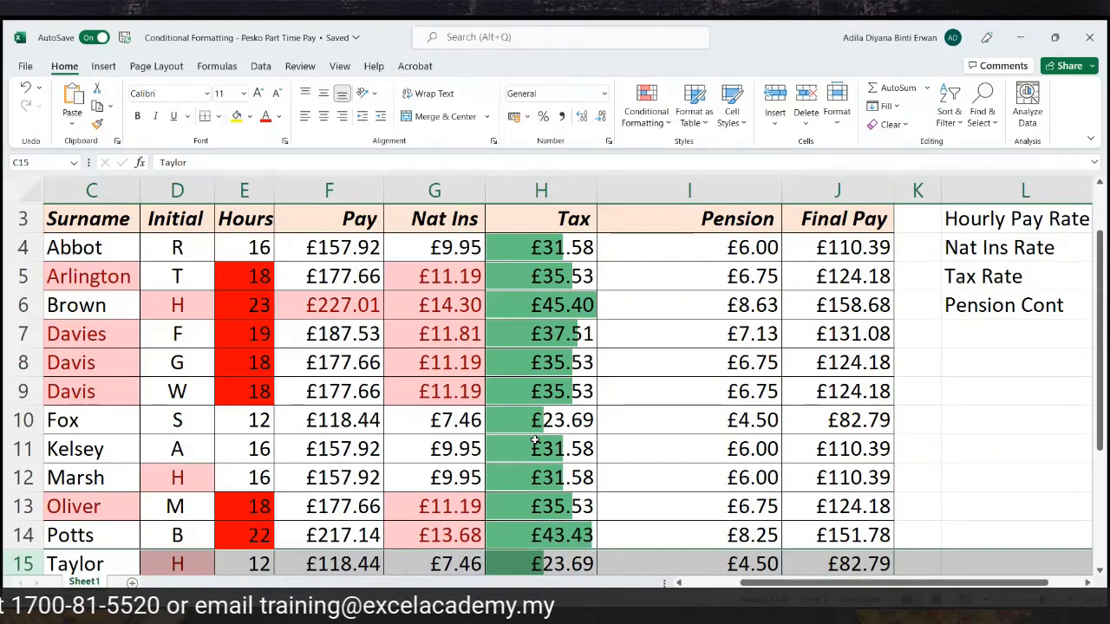
left_click(650, 449)
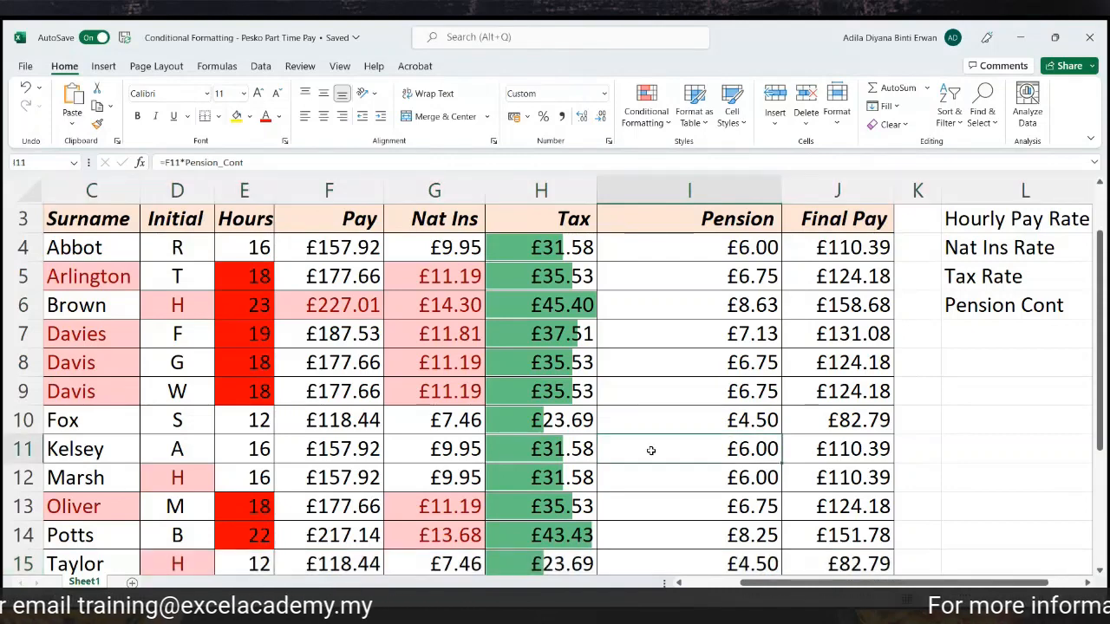
Following the mixed highlight and data bar criterion in I18, apply red solid-fill data bars to the Pension values in I4:I15
scroll(650, 451, "down", 2)
left_click(695, 497)
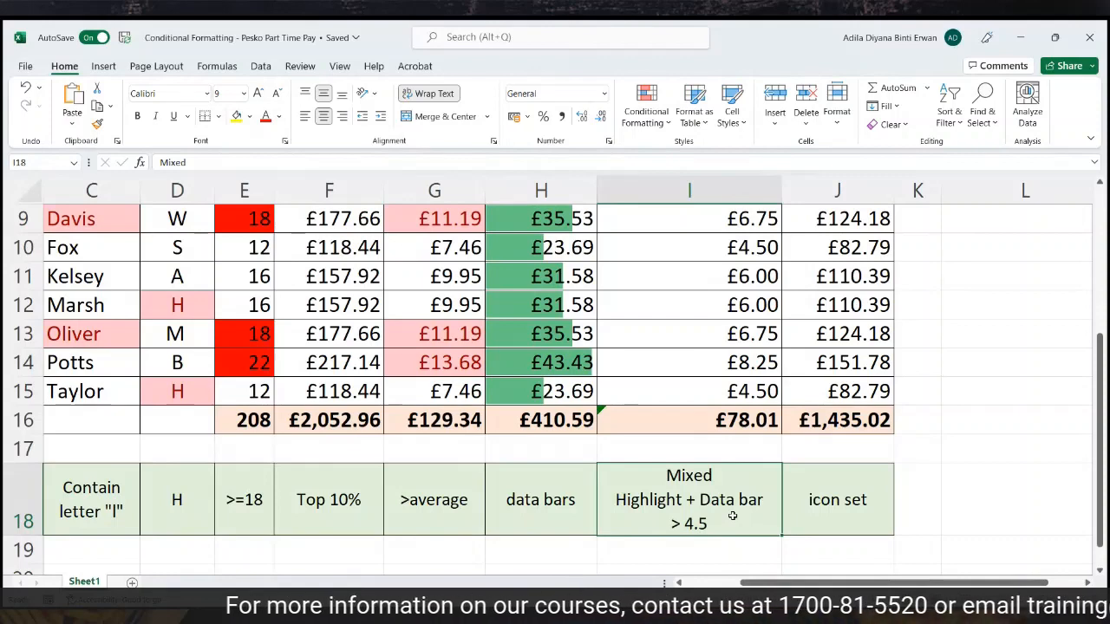
scroll(733, 516, "up", 3)
left_click_drag(729, 319, 746, 479)
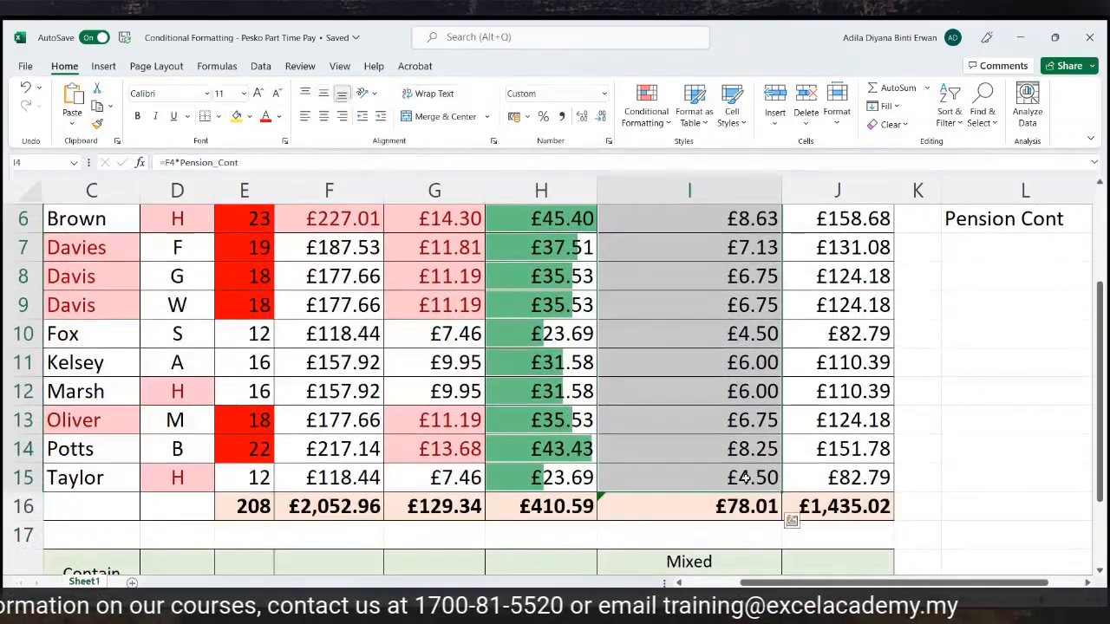
scroll(746, 478, "down", 1)
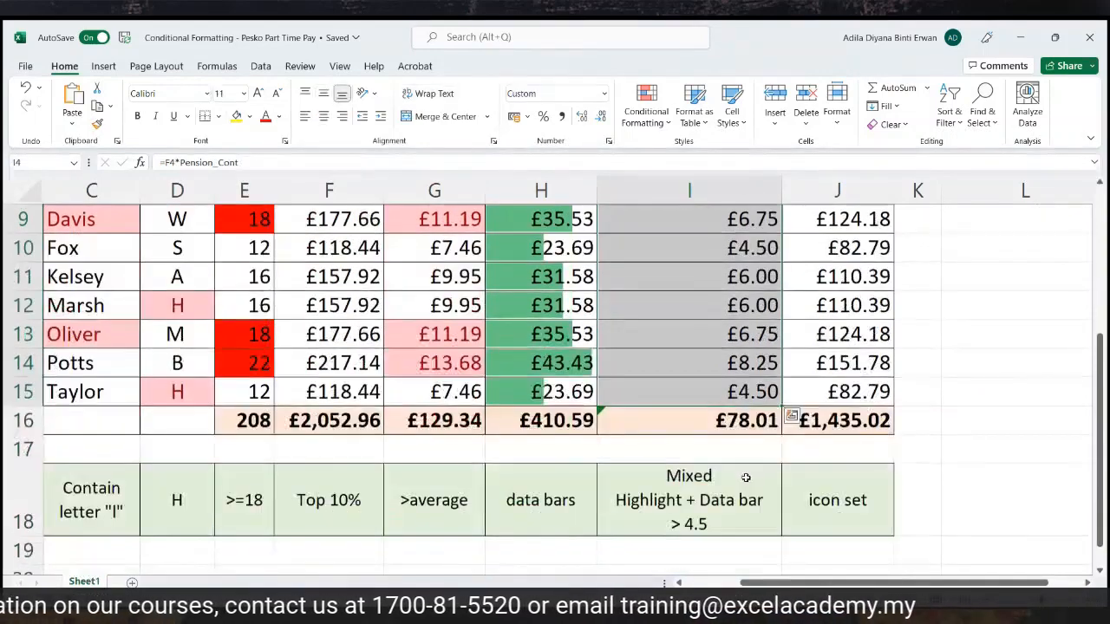
left_click(644, 128)
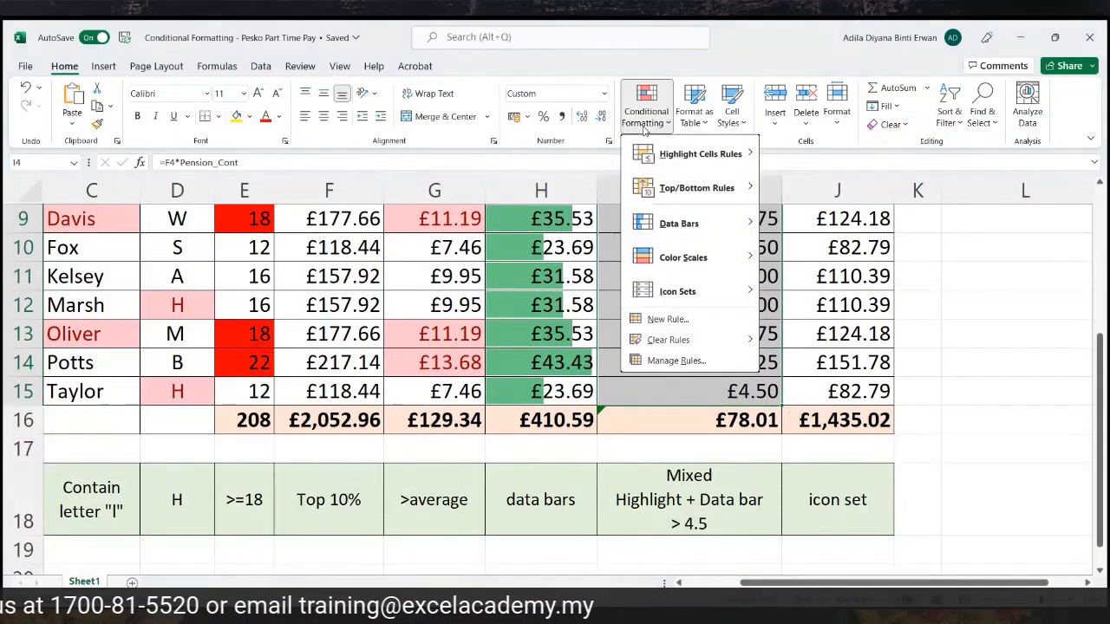
mouse_move(685, 232)
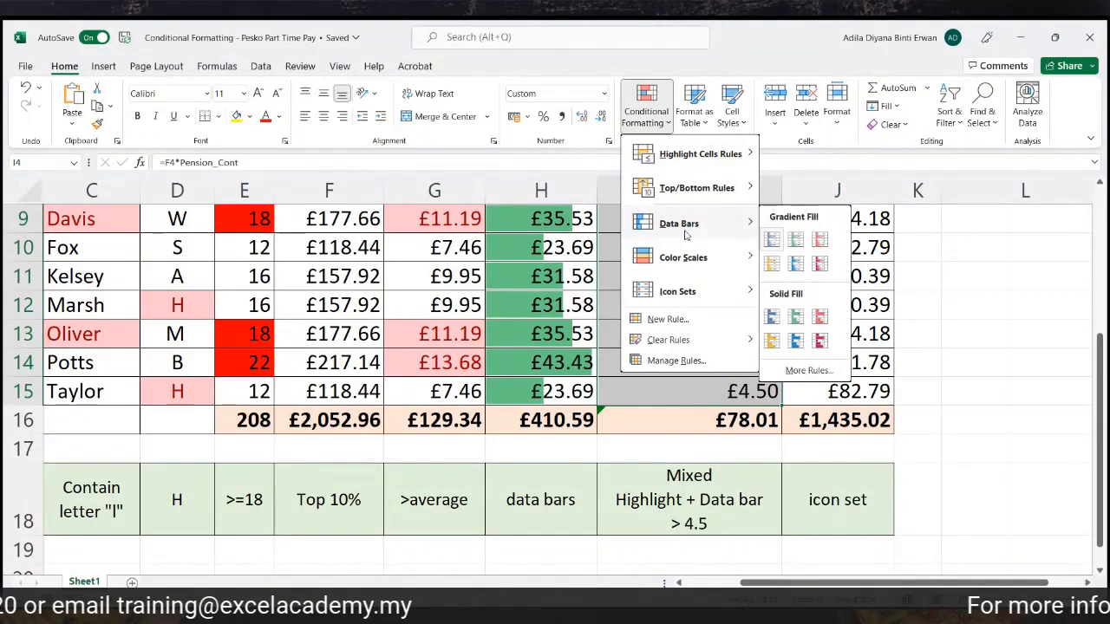
left_click(820, 319)
scroll(819, 328, "up", 2)
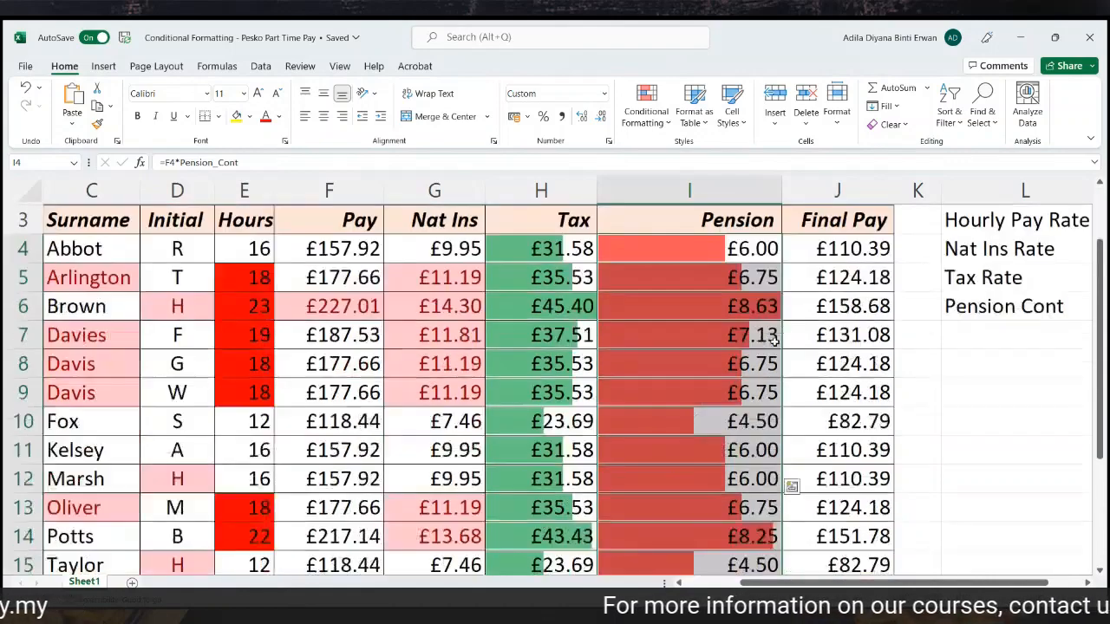
Add a Greater Than highlight rule with light red fill and dark red text to I4:I15, following the > 4.5 criterion in I18
scroll(774, 344, "down", 1)
scroll(775, 344, "down", 1)
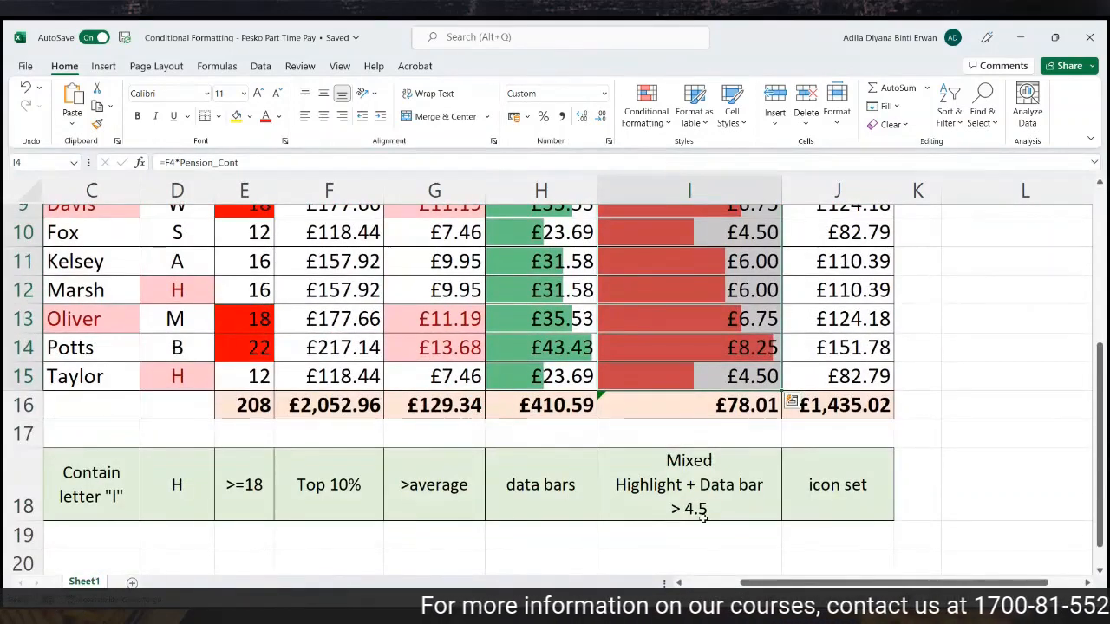
left_click(639, 132)
mouse_move(641, 156)
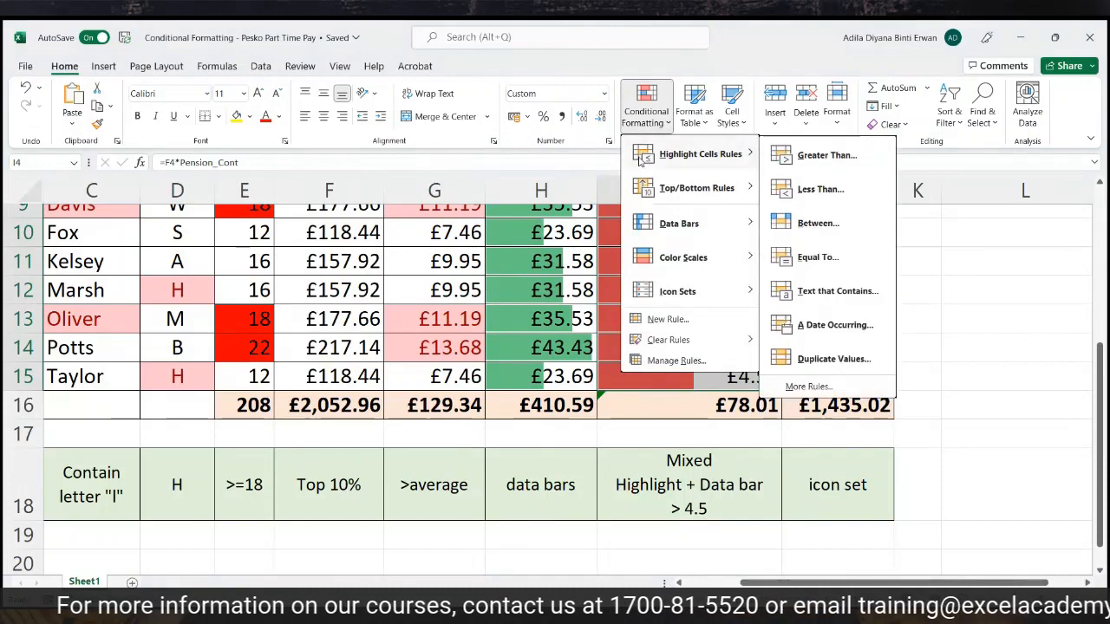
left_click(815, 155)
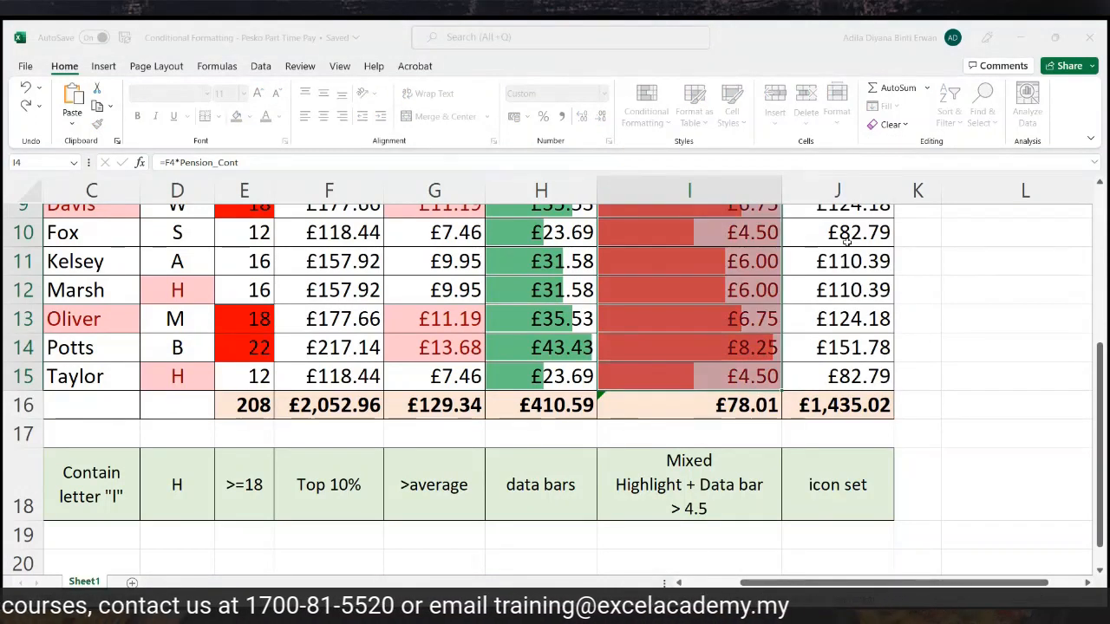
left_click(682, 373)
left_click(1004, 407)
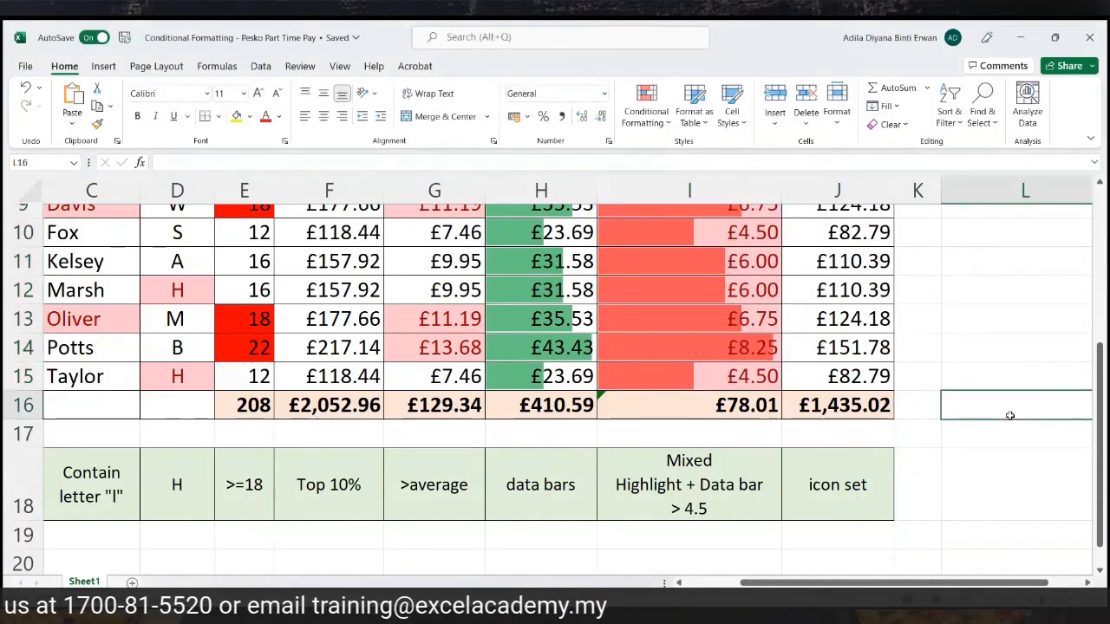
Examine the pay table's existing conditional formats, the icon set requirement in J18 and the available icon set styles
scroll(1004, 414, "up", 3)
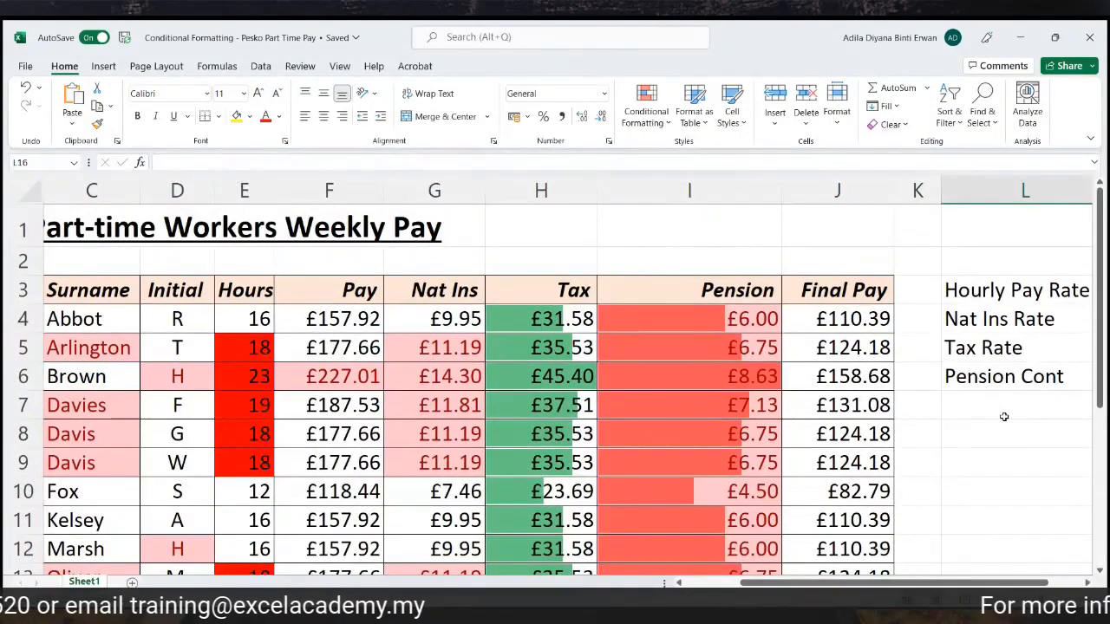
scroll(1005, 417, "down", 1)
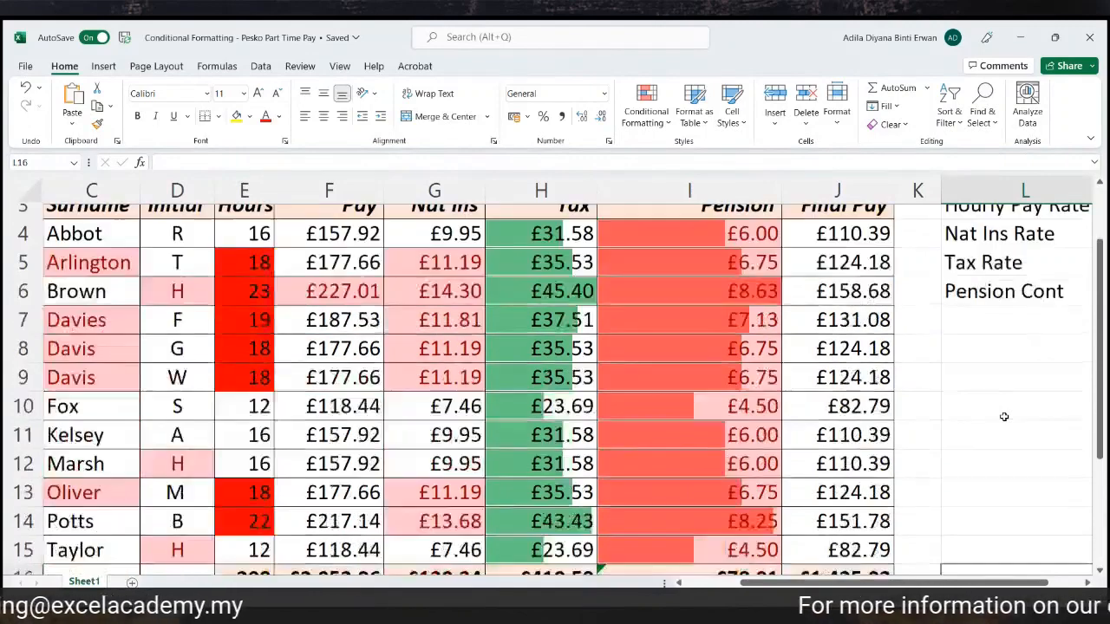
scroll(999, 418, "down", 1)
scroll(1000, 418, "down", 1)
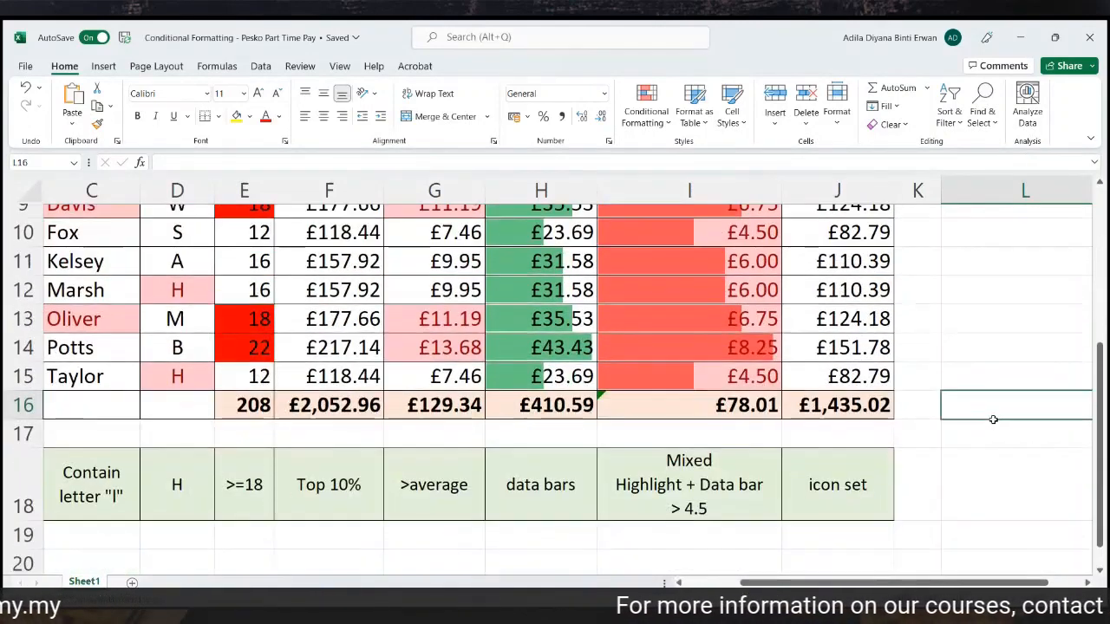
left_click(1089, 583)
left_click(1088, 583)
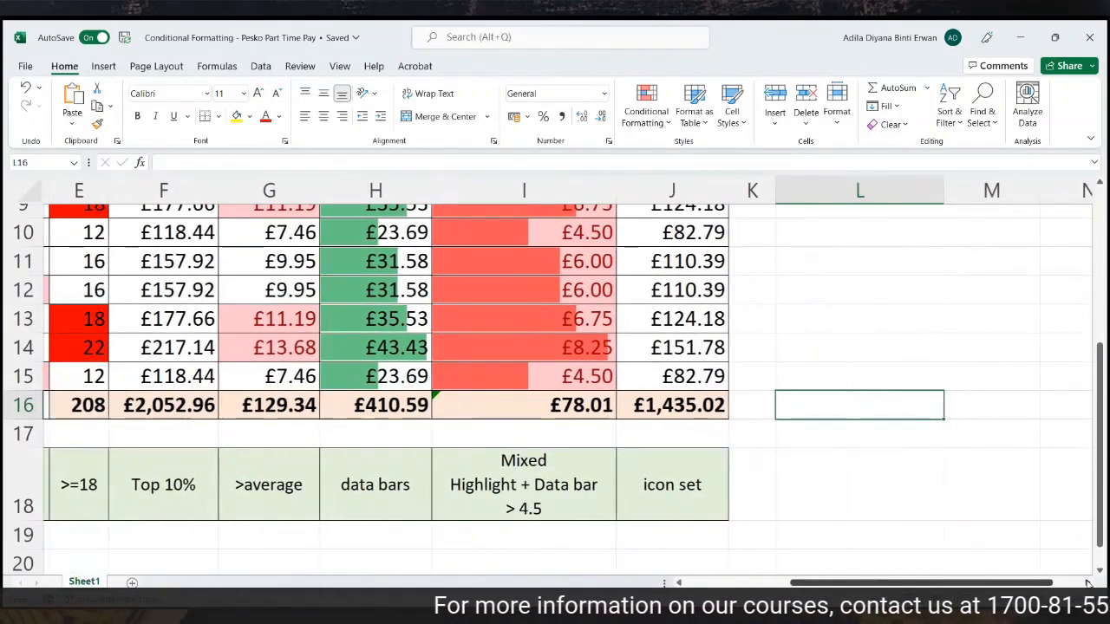
left_click(1088, 583)
left_click(607, 485)
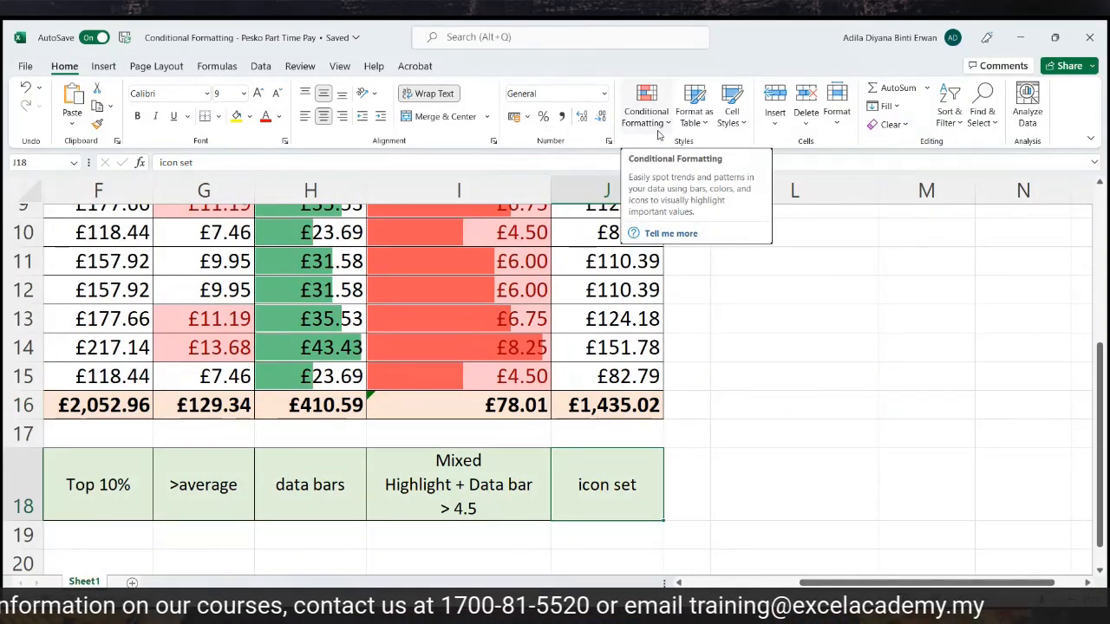
left_click(659, 132)
mouse_move(677, 292)
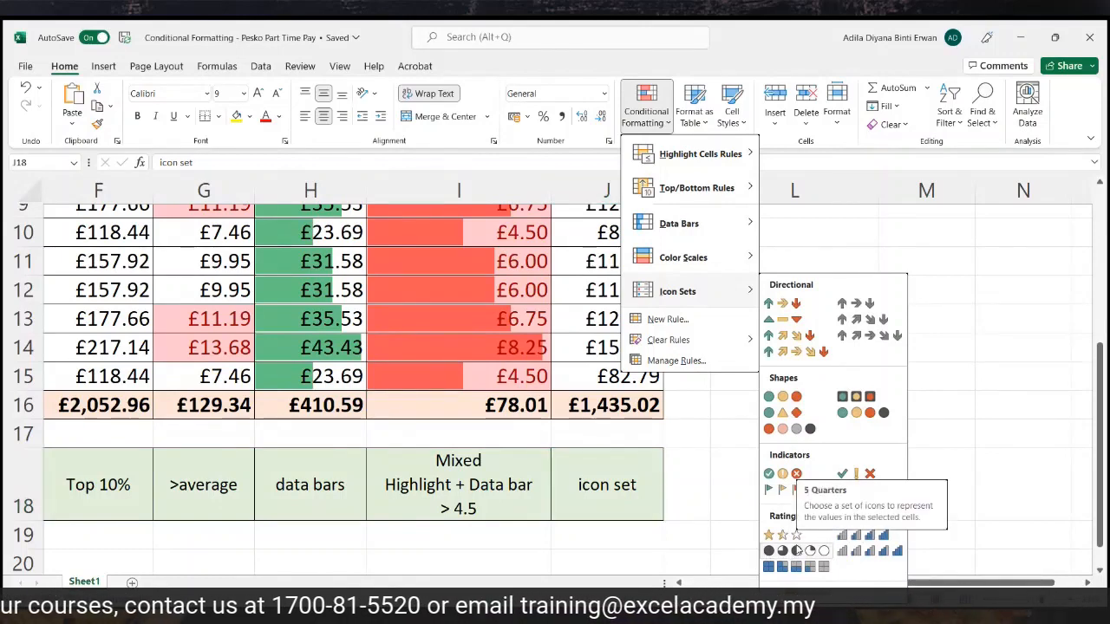
left_click(723, 471)
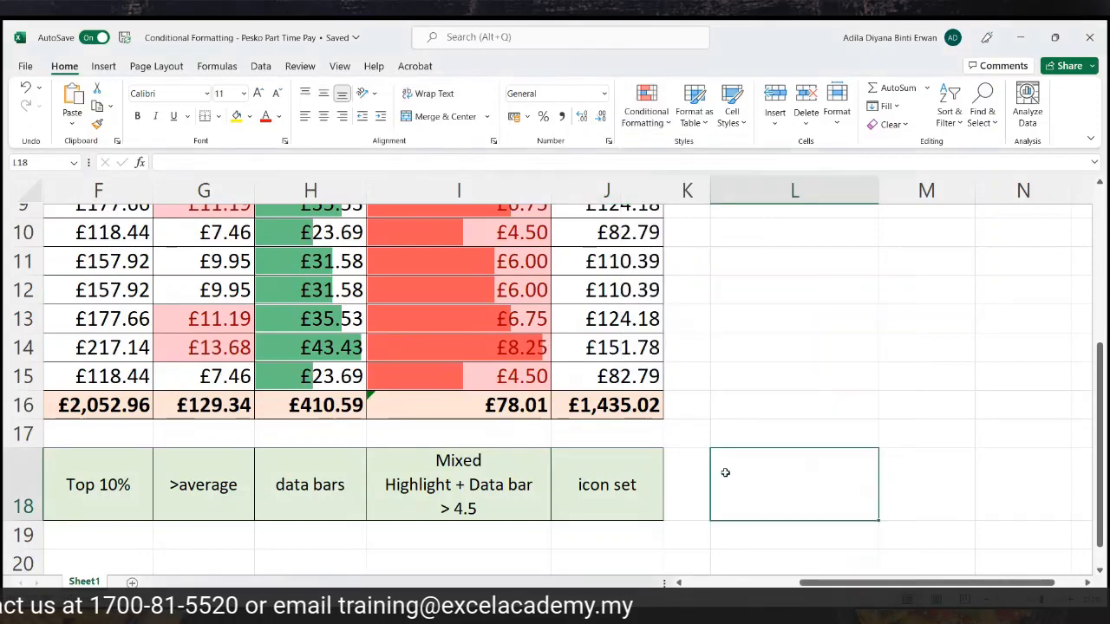
Apply the 3 Traffic Lights (Rimmed) icon set to the Final Pay values in J4:J15
scroll(741, 460, "up", 2)
scroll(743, 462, "down", 1)
scroll(740, 461, "up", 1)
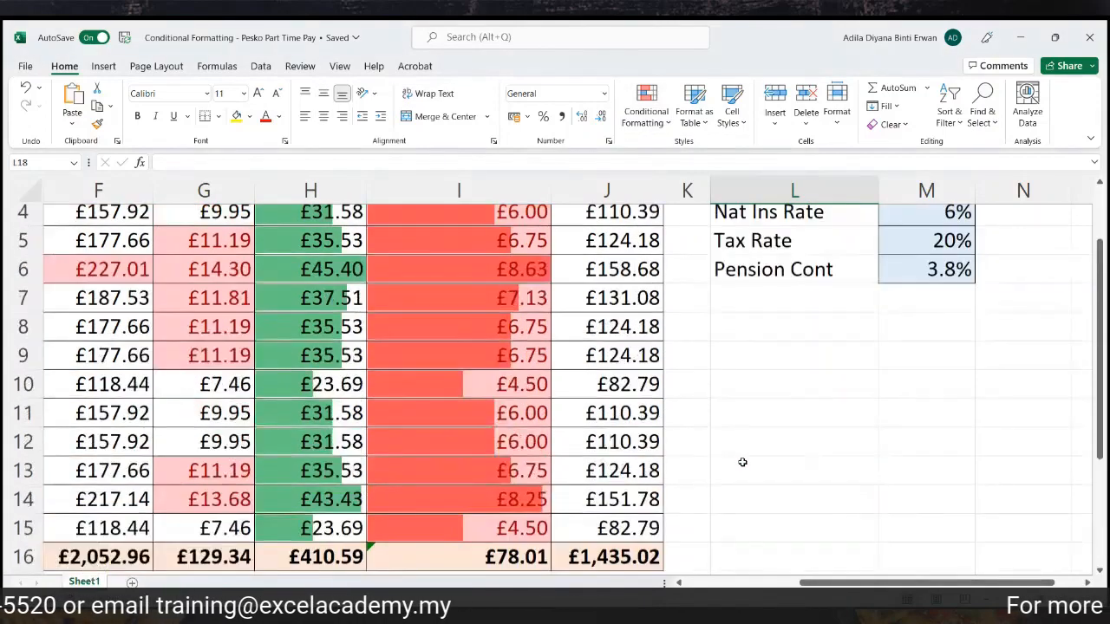
left_click_drag(640, 230, 638, 549)
left_click(647, 108)
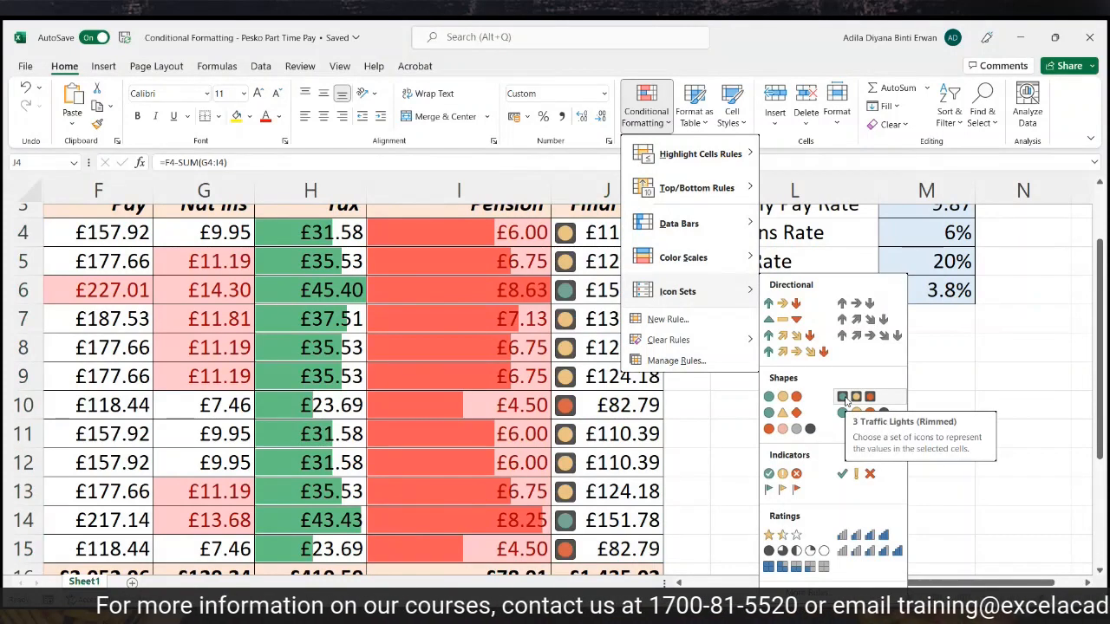
left_click(847, 401)
left_click(788, 411)
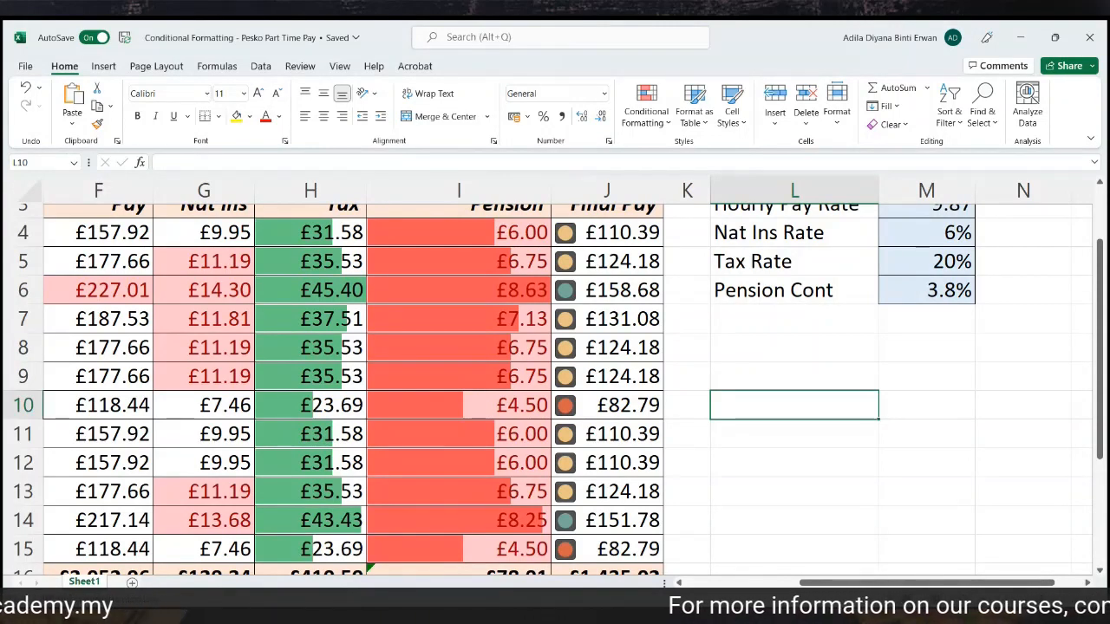
scroll(944, 507, "down", 4)
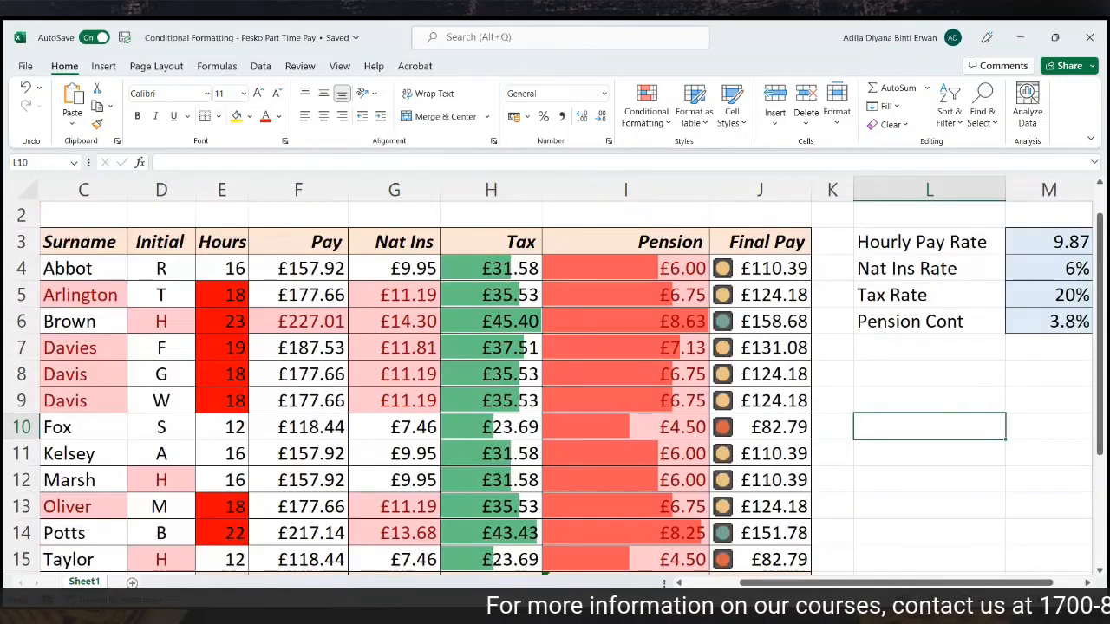
scroll(944, 506, "down", 1)
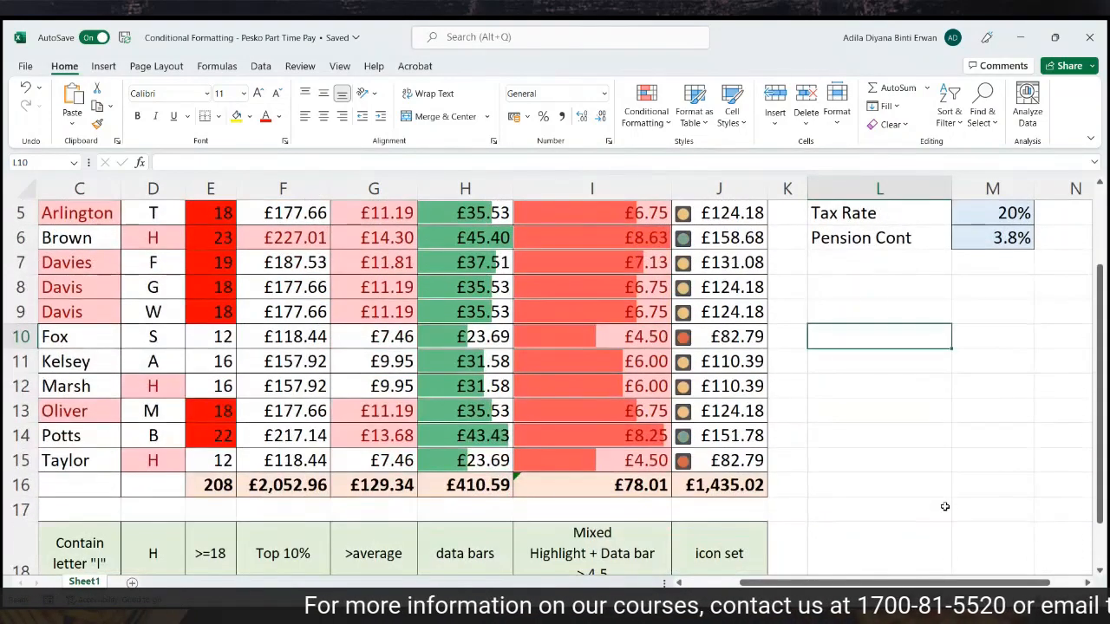
scroll(945, 506, "up", 1)
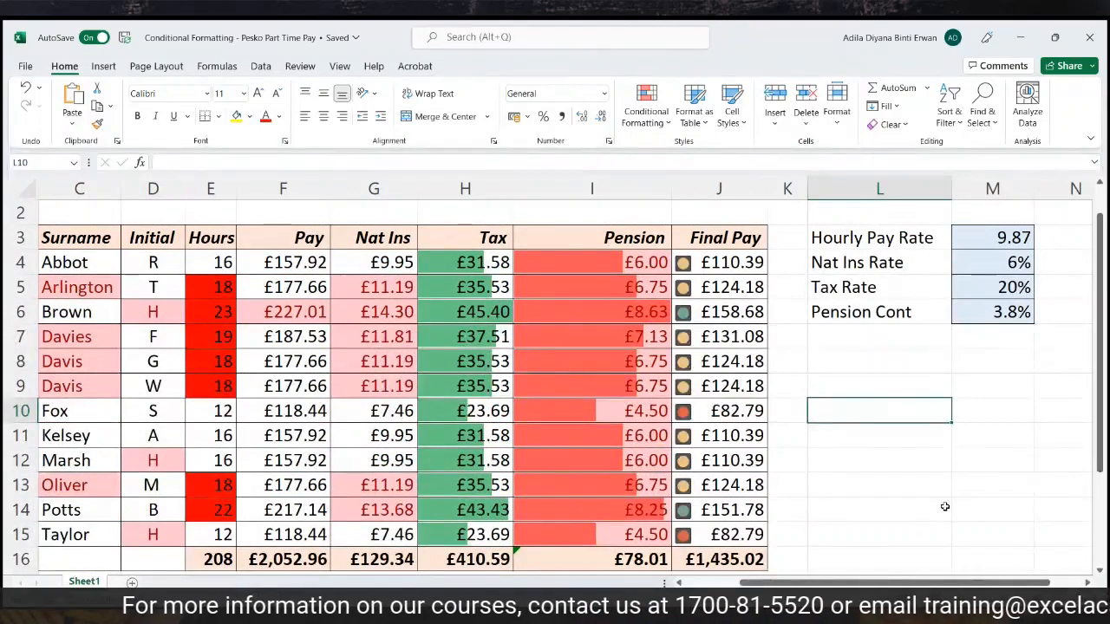
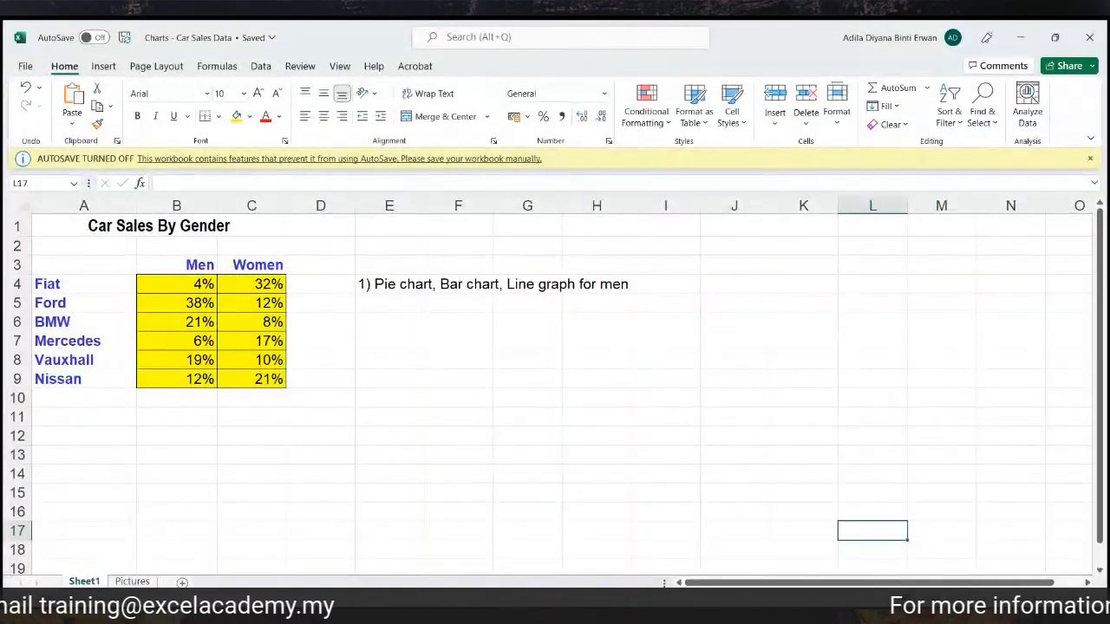
Examine the Car Sales By Gender table, going through the car brands and the Men and Women columns
left_click(1063, 598)
left_click(1062, 599)
scroll(93, 282, "up", 1)
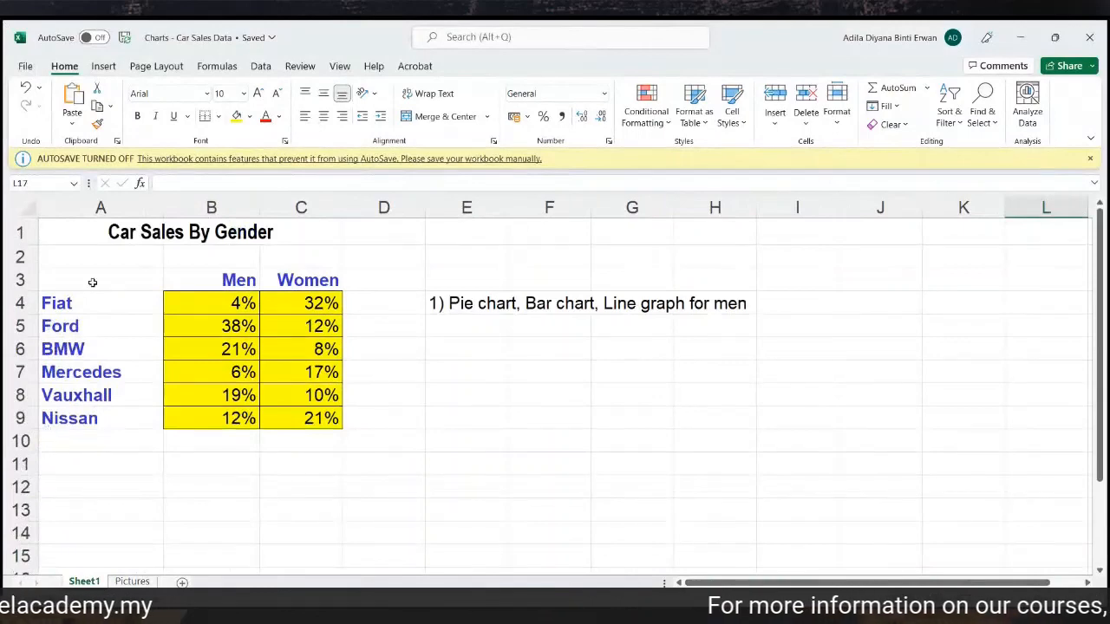
left_click(89, 202)
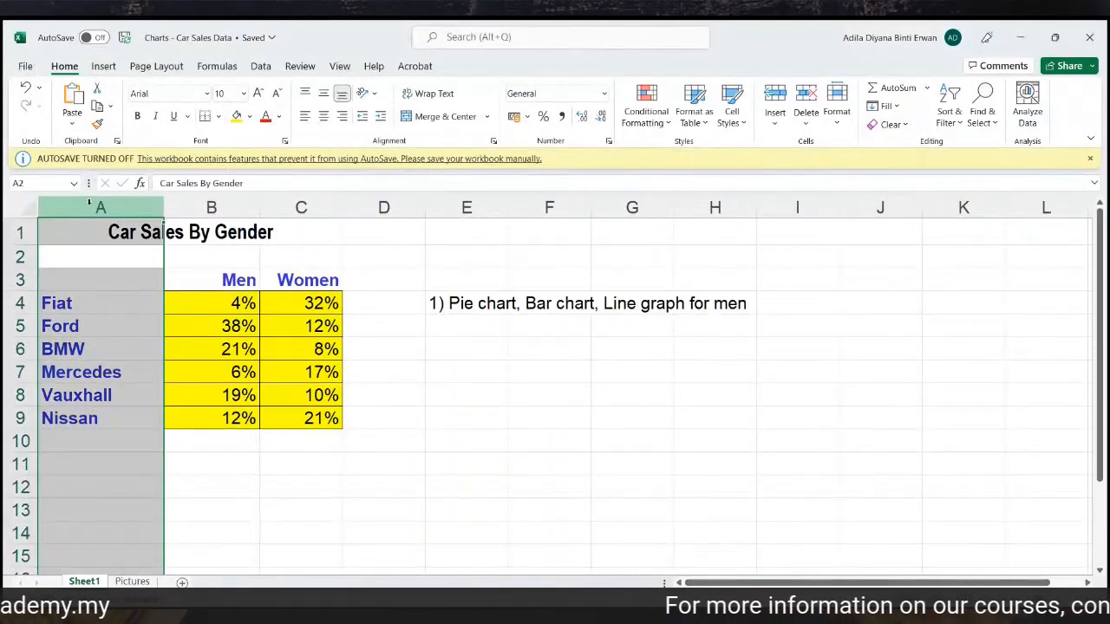
left_click(98, 299)
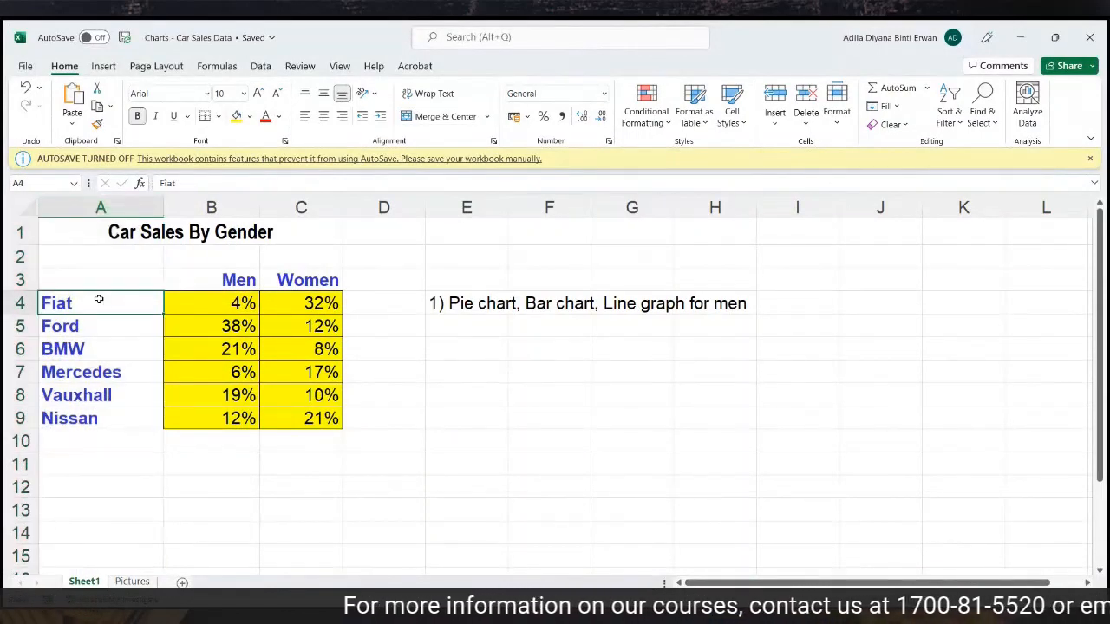
left_click(75, 346)
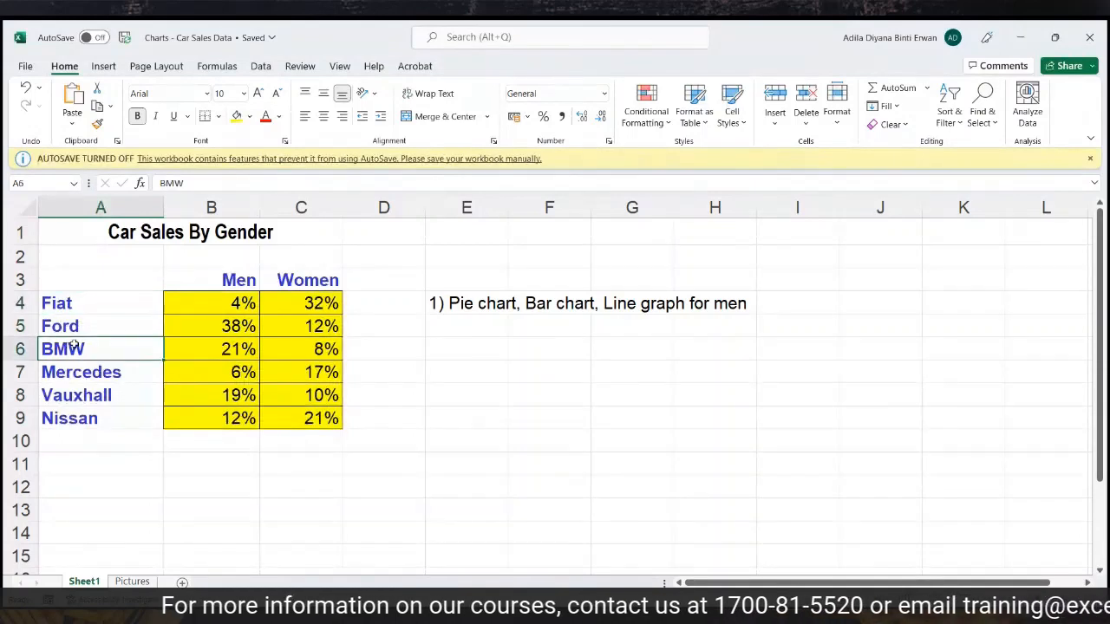
left_click(70, 370)
left_click(68, 393)
left_click(66, 417)
left_click(201, 206)
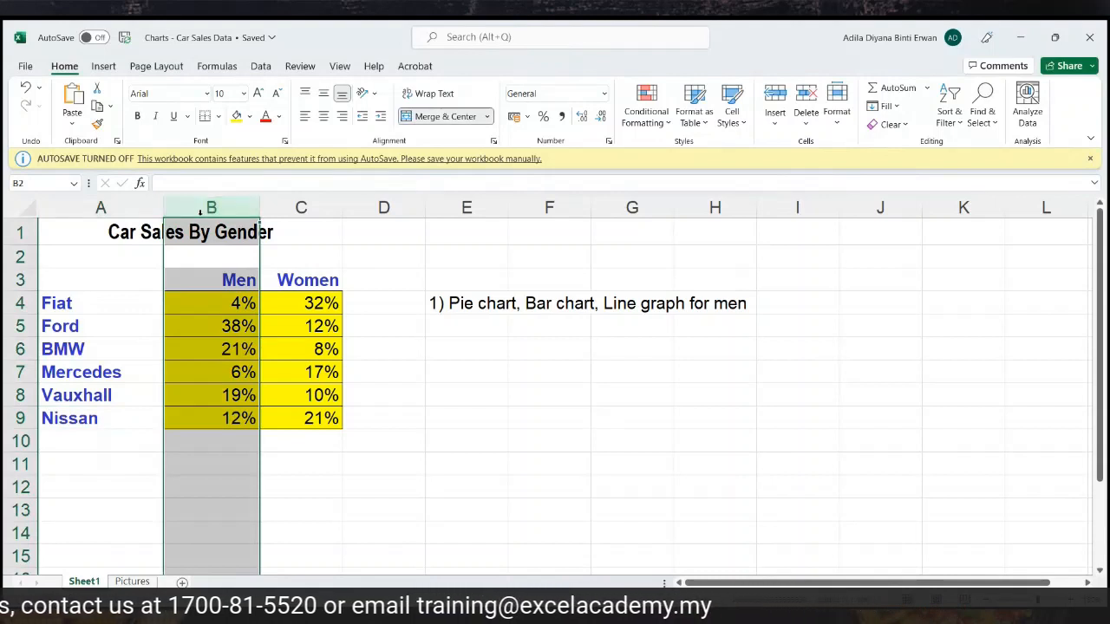
left_click(203, 278)
left_click(323, 281)
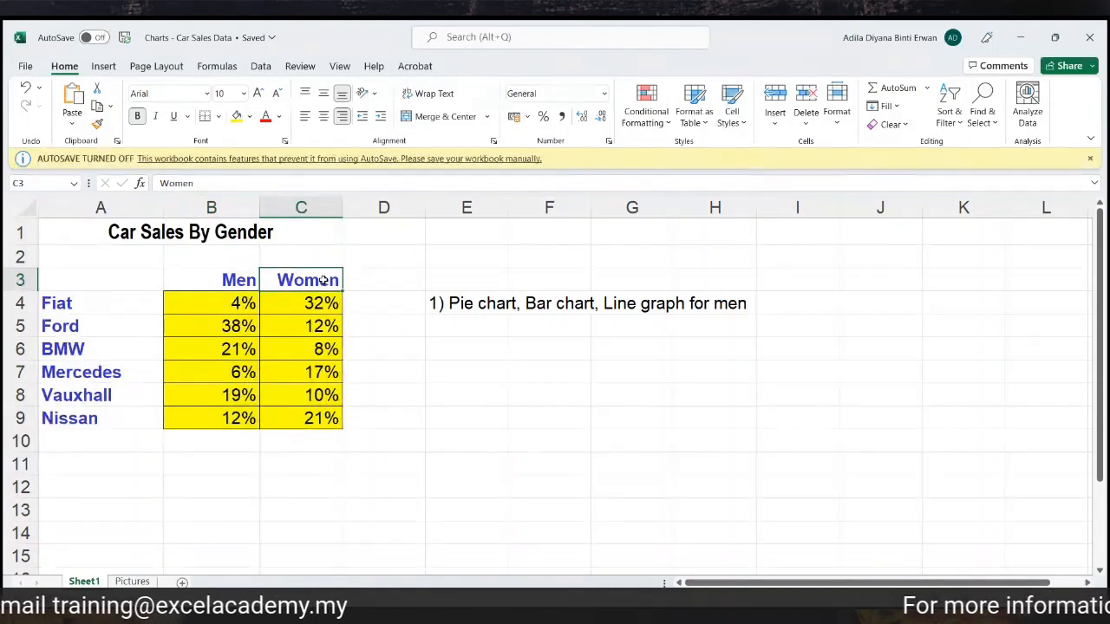
List the chart types "pie chart", "column chart", "bar chart" and "line graph" in cells E6 to E9
left_click(458, 354)
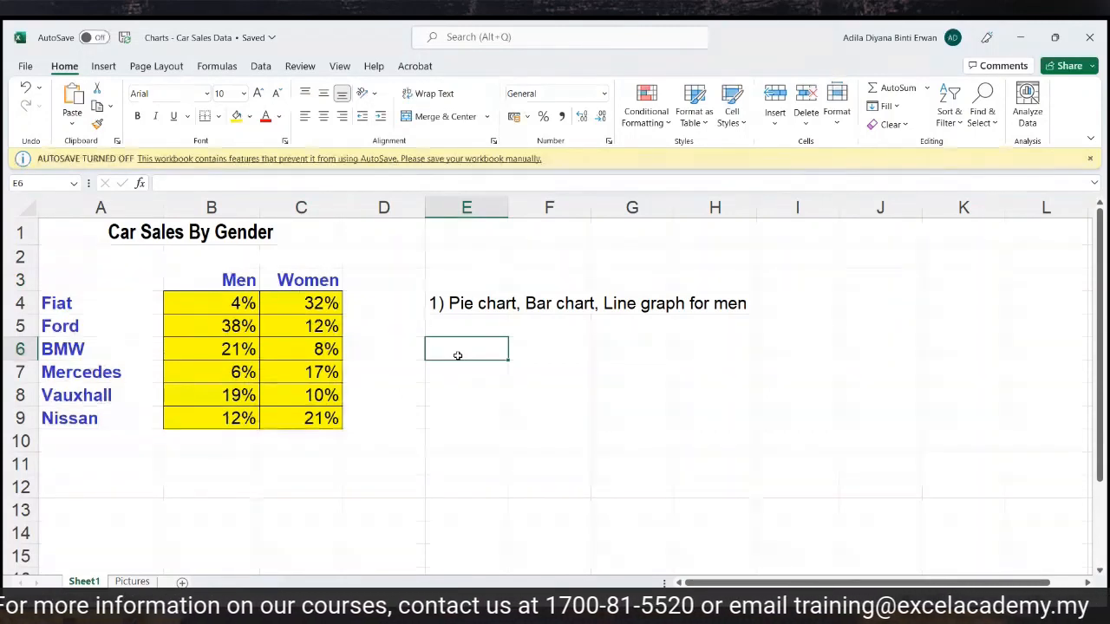
type("pie chart")
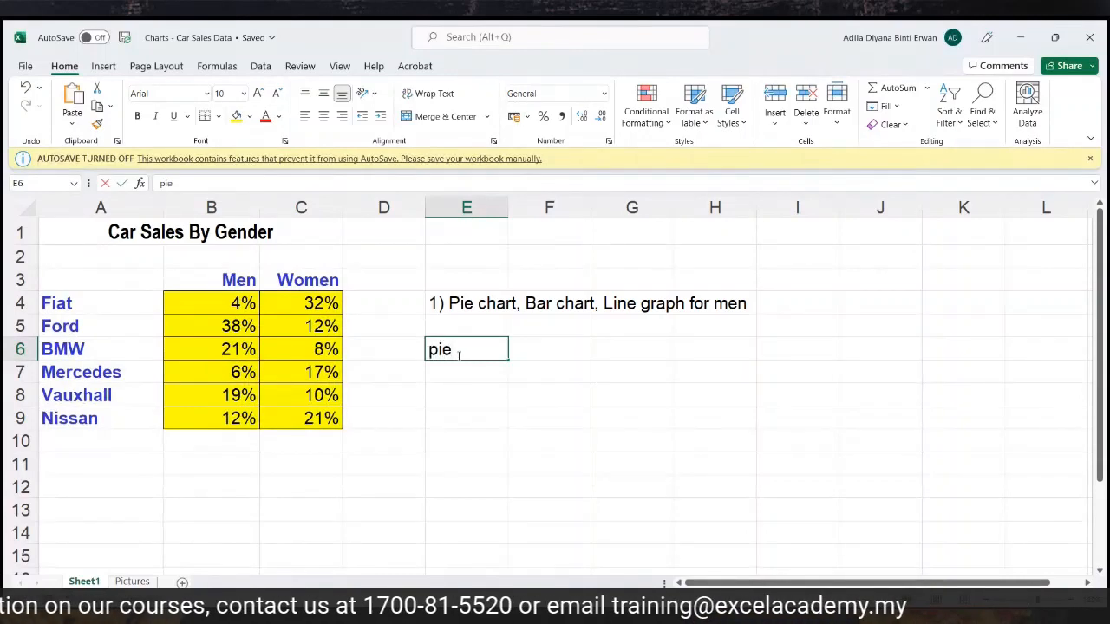
key("Return")
type("column chart")
key("Return")
type("bar chart")
key("Return")
type("line graph")
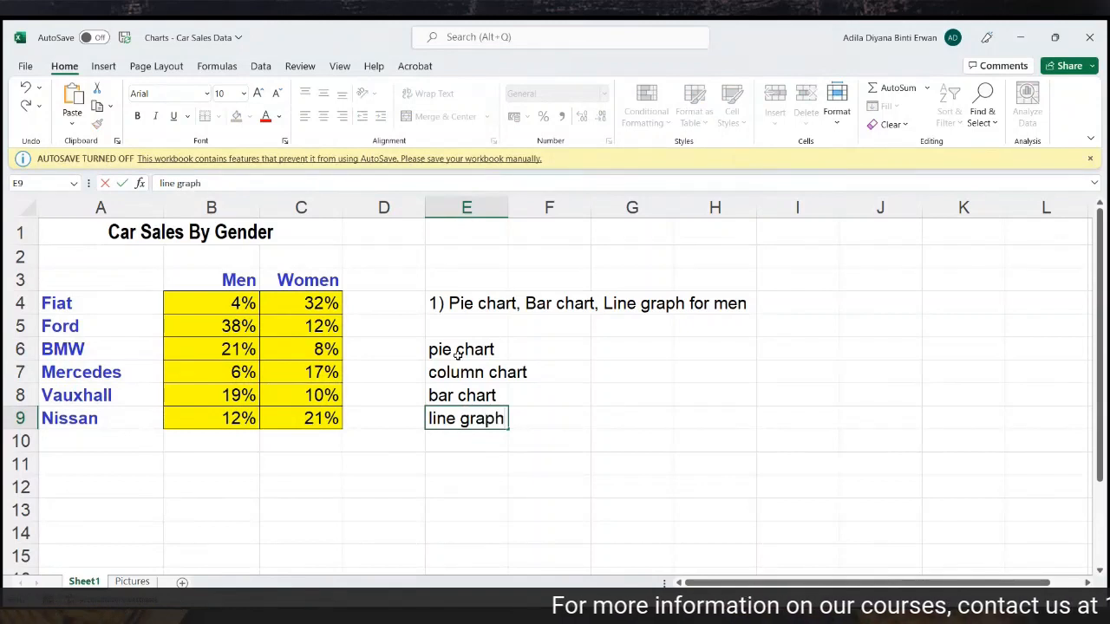
left_click(587, 400)
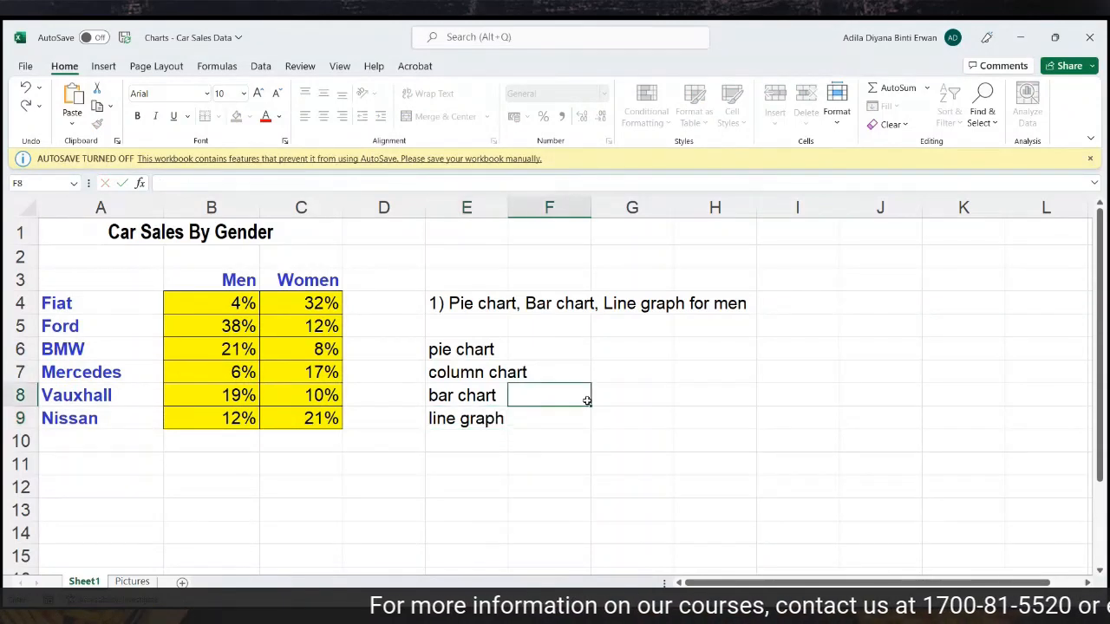
Review the chart types listed in E6:E9, comparing the column chart and bar chart entries
left_click(480, 346)
left_click(459, 371)
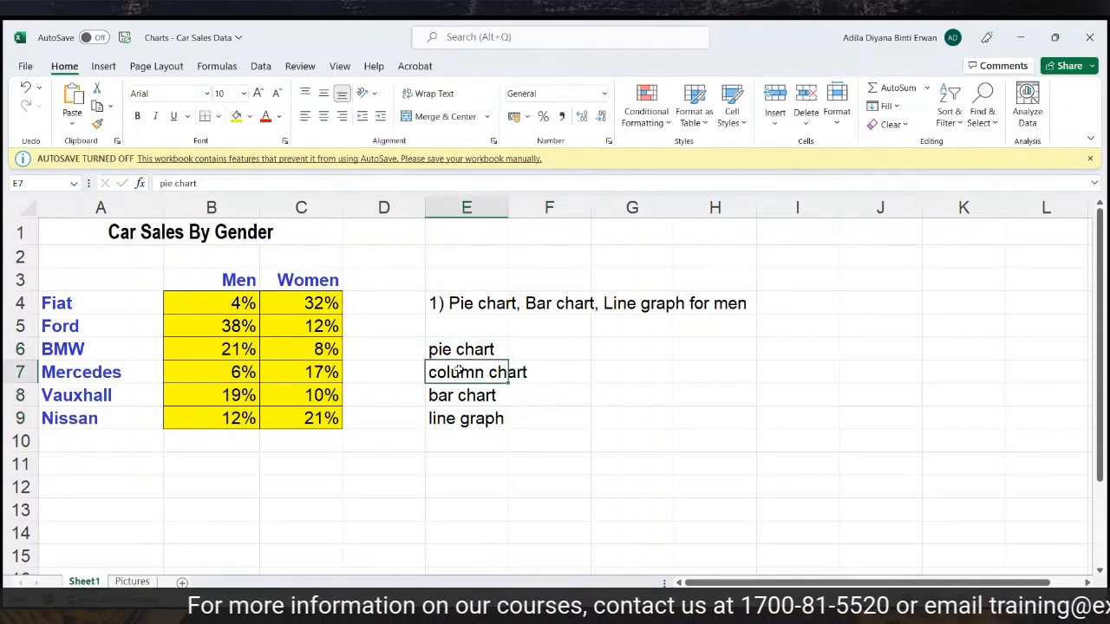
left_click(444, 398)
left_click(443, 421)
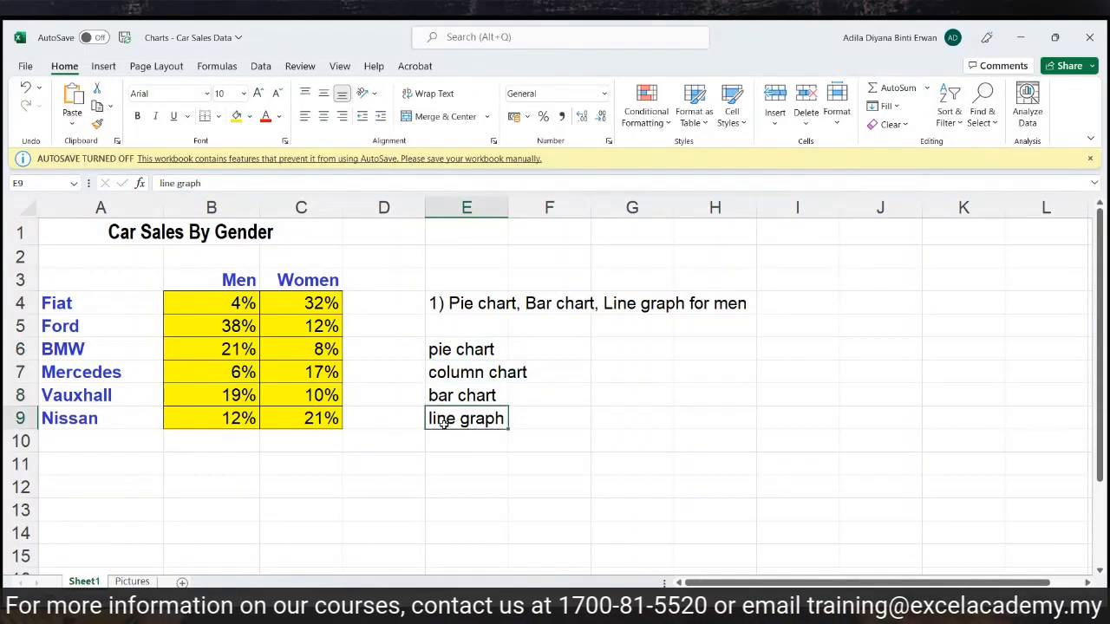
left_click(444, 374)
left_click(439, 397)
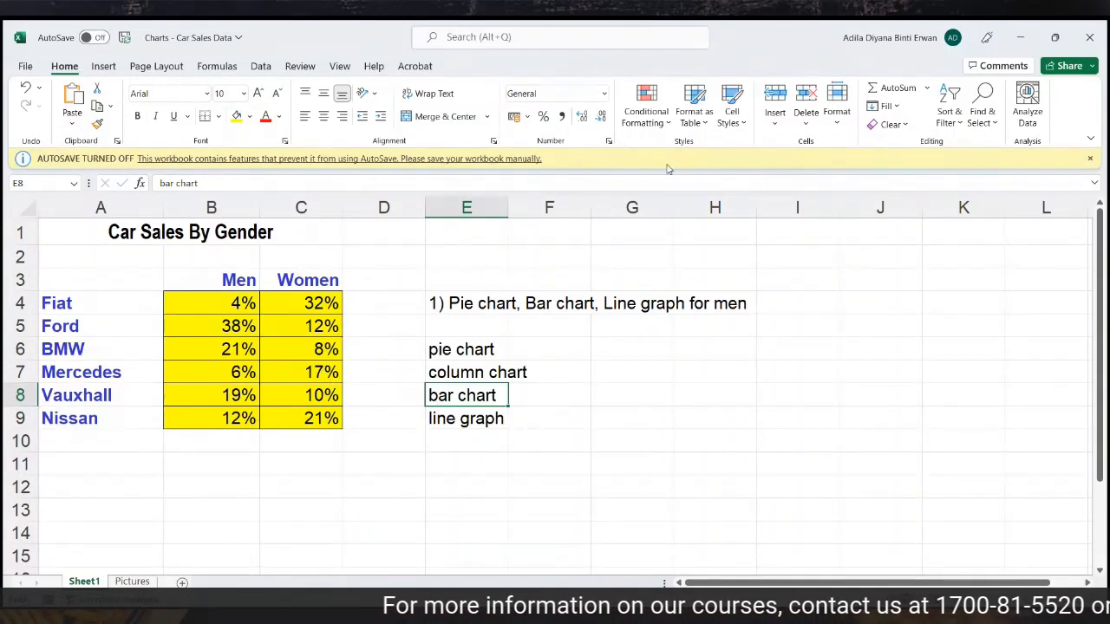
left_click(563, 476)
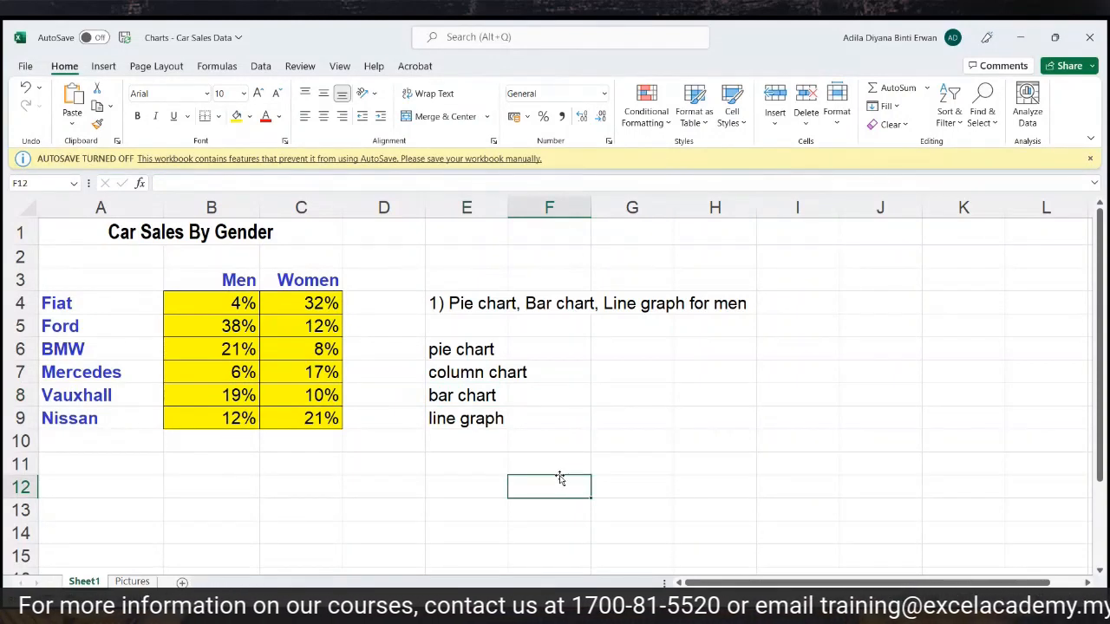
Examine the two data ranges for the men's chart: the brand names in A4:A9 and the percentages in B4:B9
left_click_drag(171, 310, 177, 418)
left_click_drag(95, 302, 90, 419)
left_click_drag(101, 301, 96, 419)
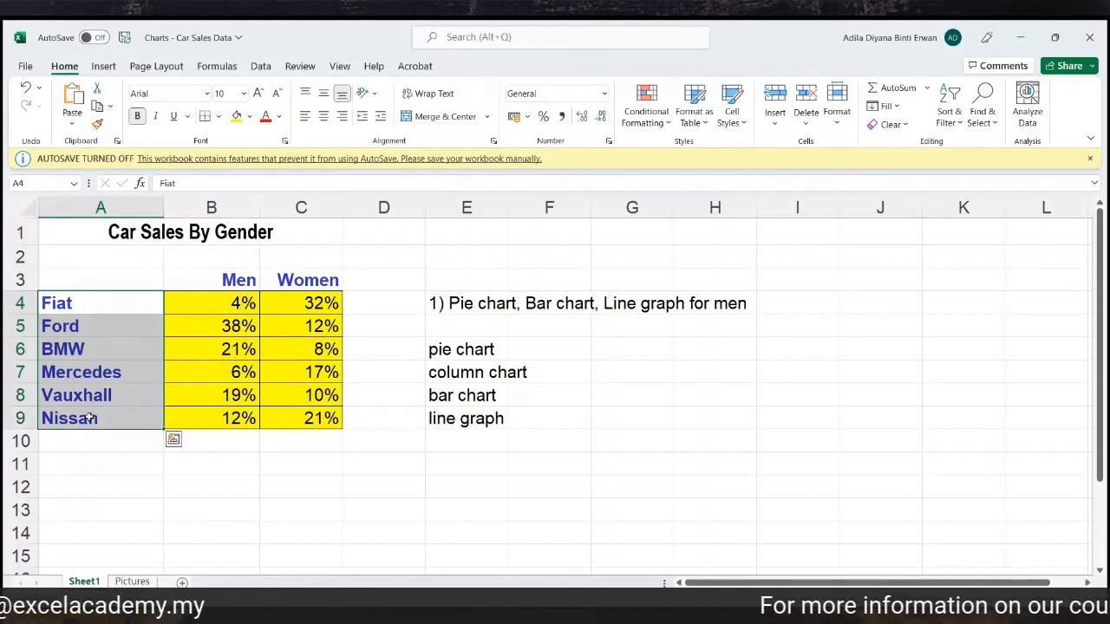
left_click(185, 295)
left_click_drag(184, 294, 182, 419)
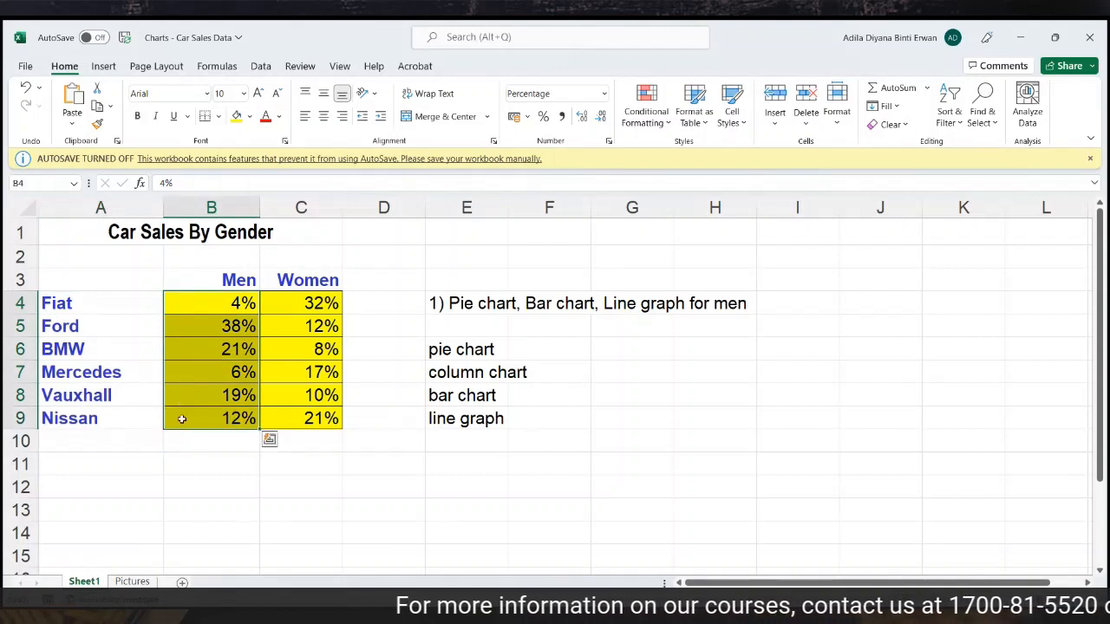
left_click(523, 414)
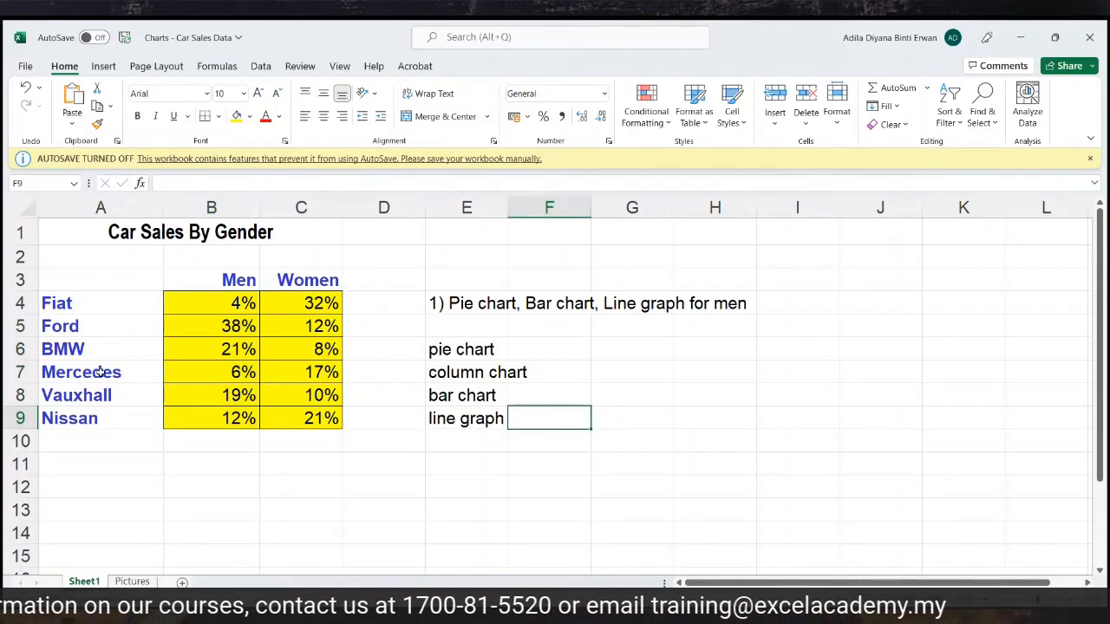
Insert a 3-D pie chart of the men's car sales from the brand names and percentages in A4:B9
left_click_drag(94, 296, 210, 410)
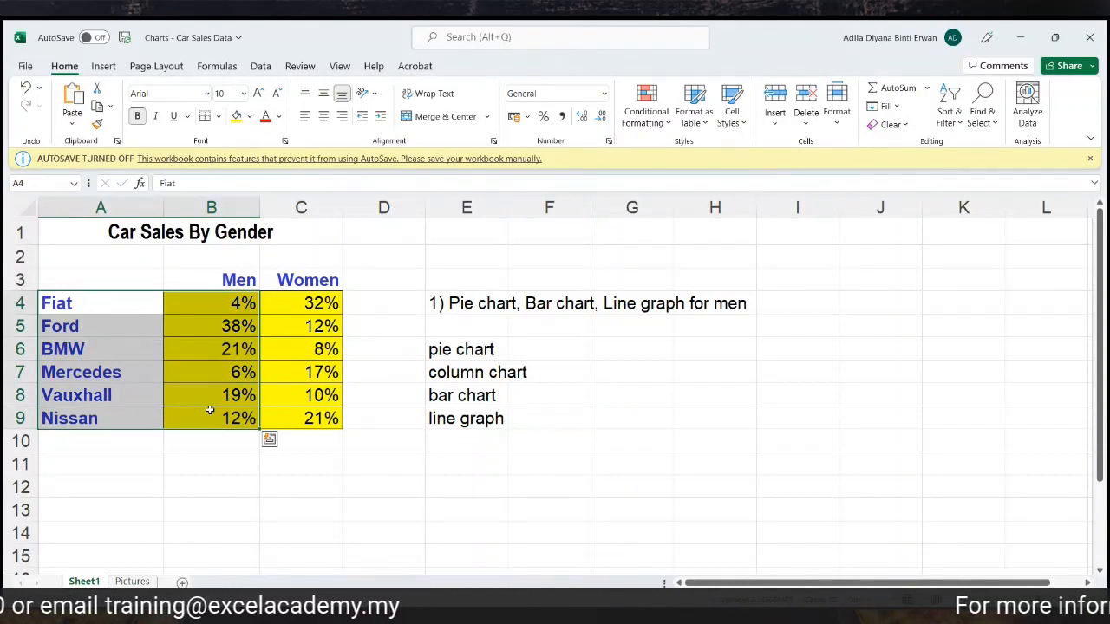
left_click(115, 71)
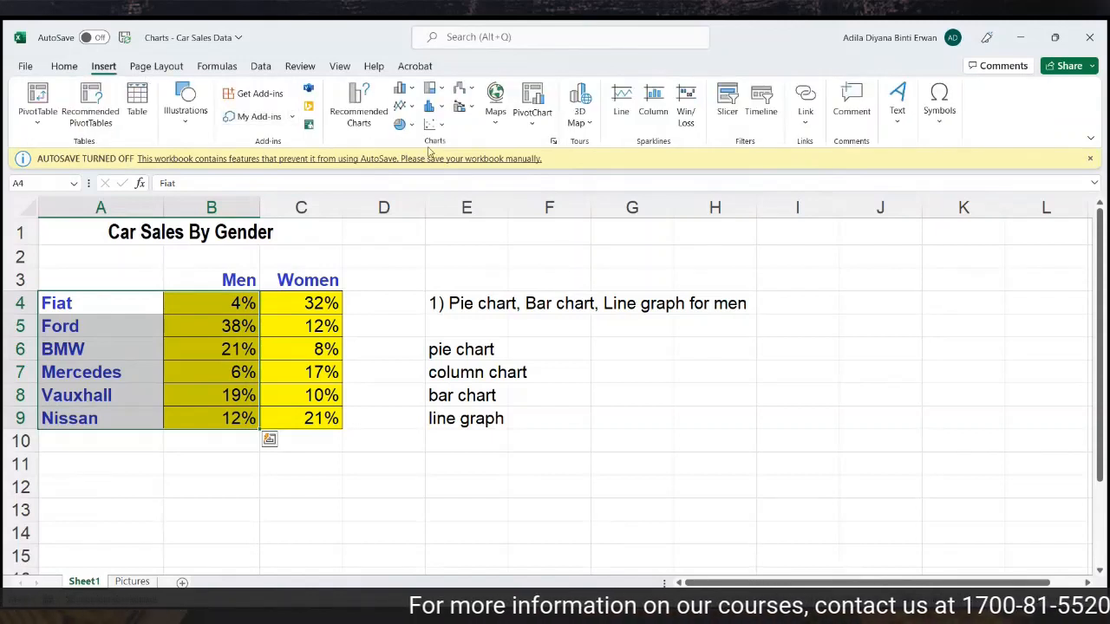
left_click(367, 121)
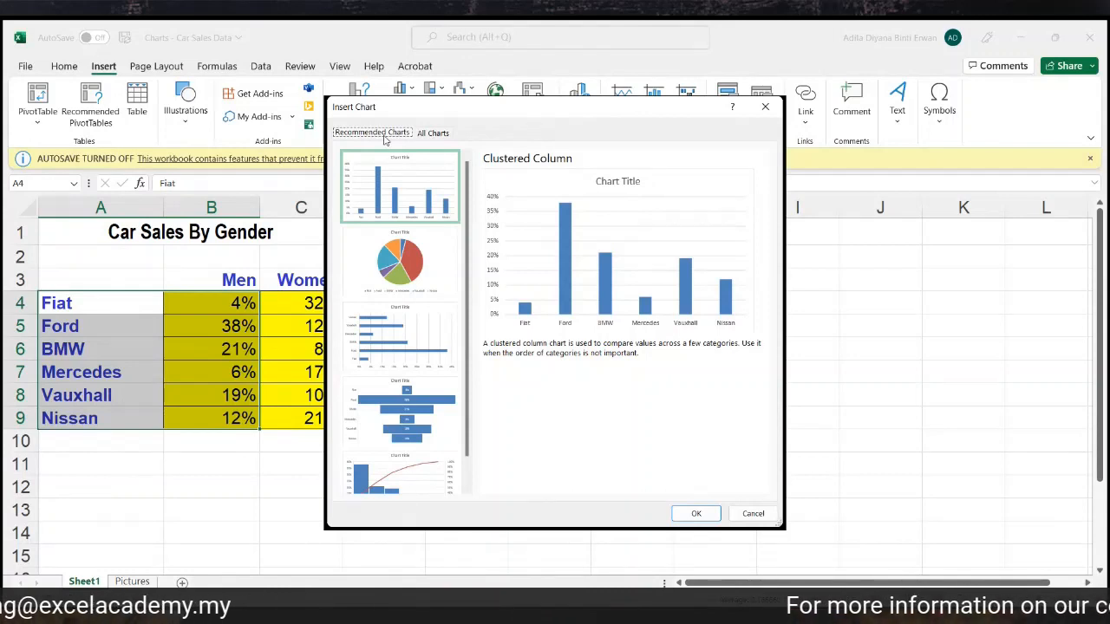
left_click(431, 135)
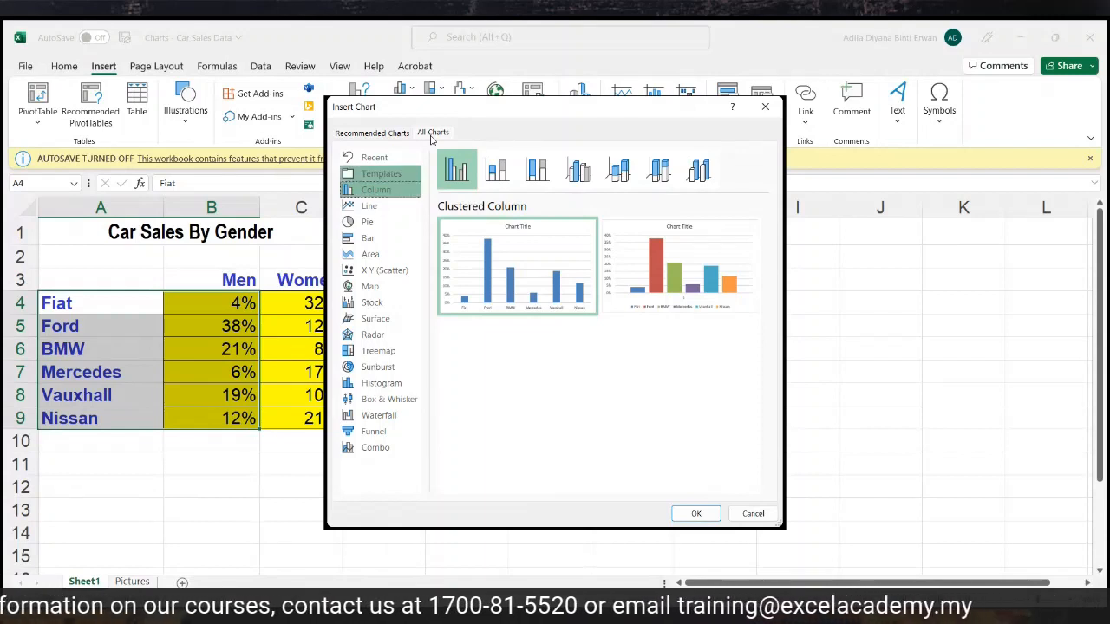
left_click(364, 224)
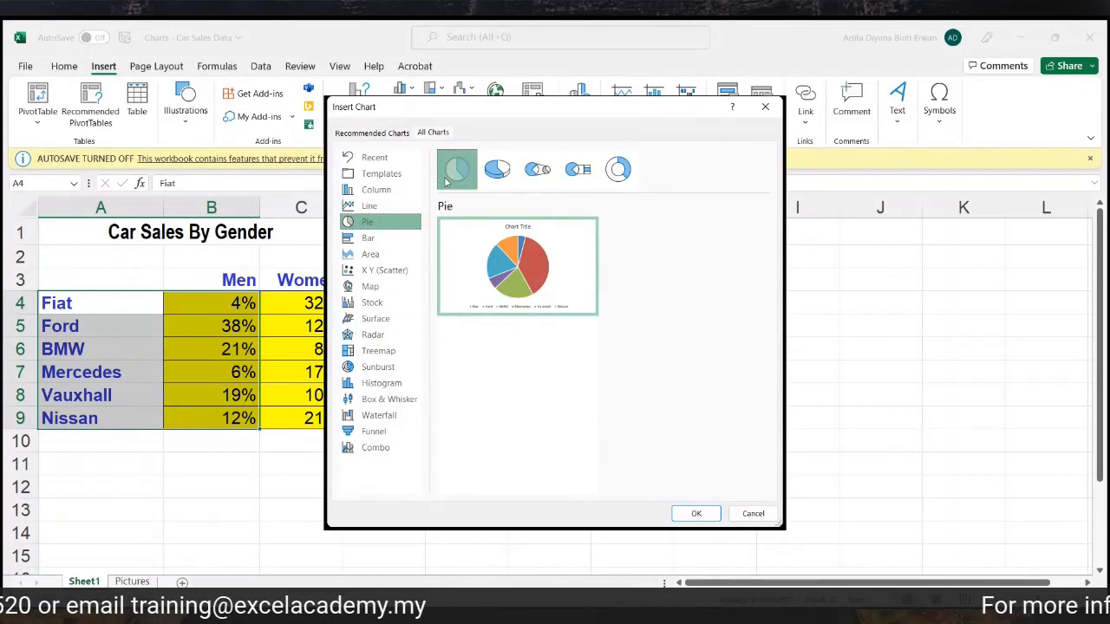
left_click(505, 174)
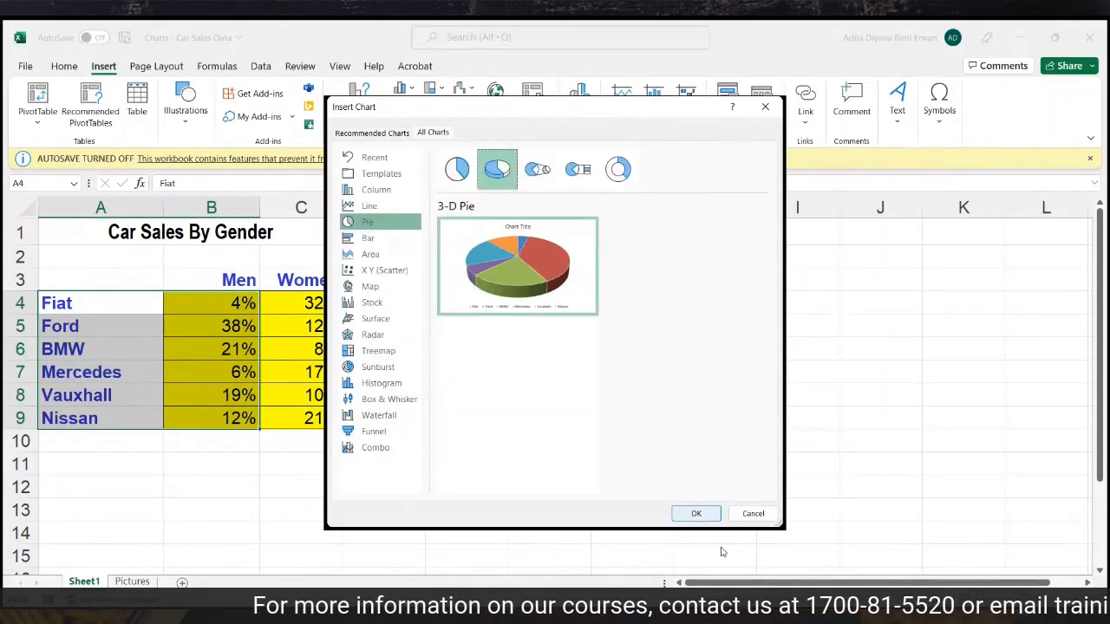
left_click(699, 513)
scroll(704, 514, "down", 1)
scroll(704, 514, "up", 1)
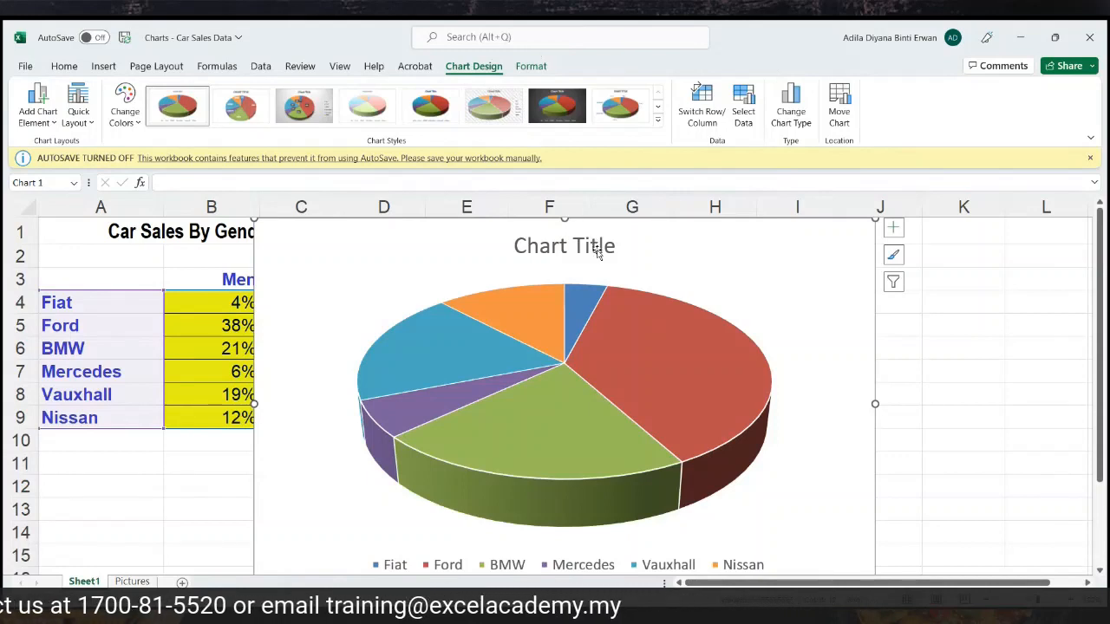
Replace the pie chart's placeholder title with "Pie Chart for Car Sales by Men"
left_click(549, 245)
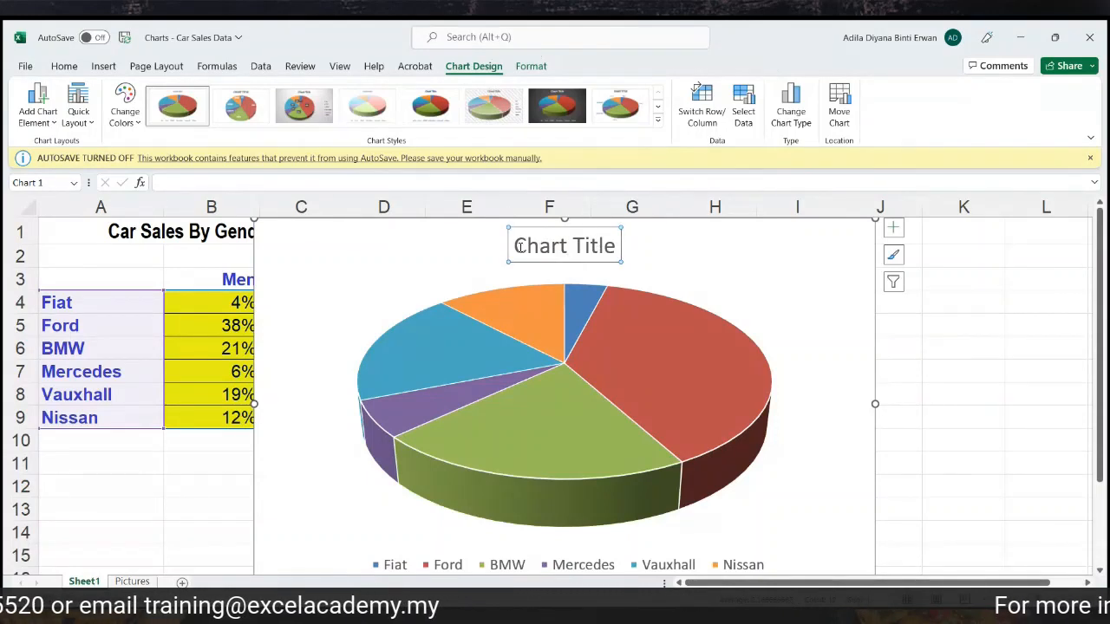
left_click_drag(518, 246, 607, 250)
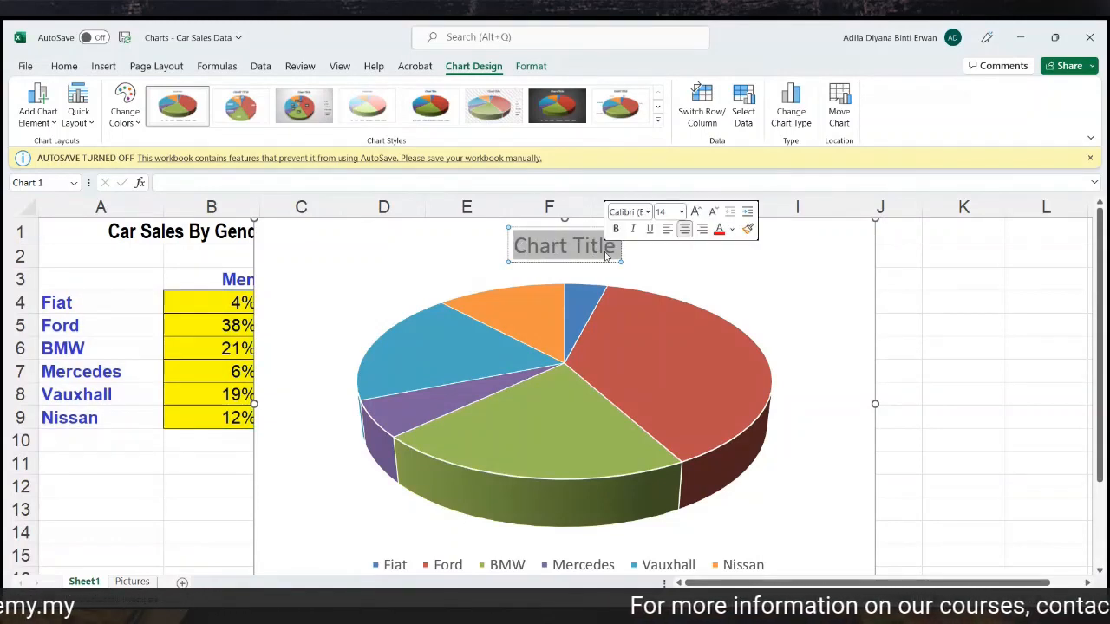
type("Perc")
key("BackSpace")
key("BackSpace")
key("BackSpace")
type("ie Chart")
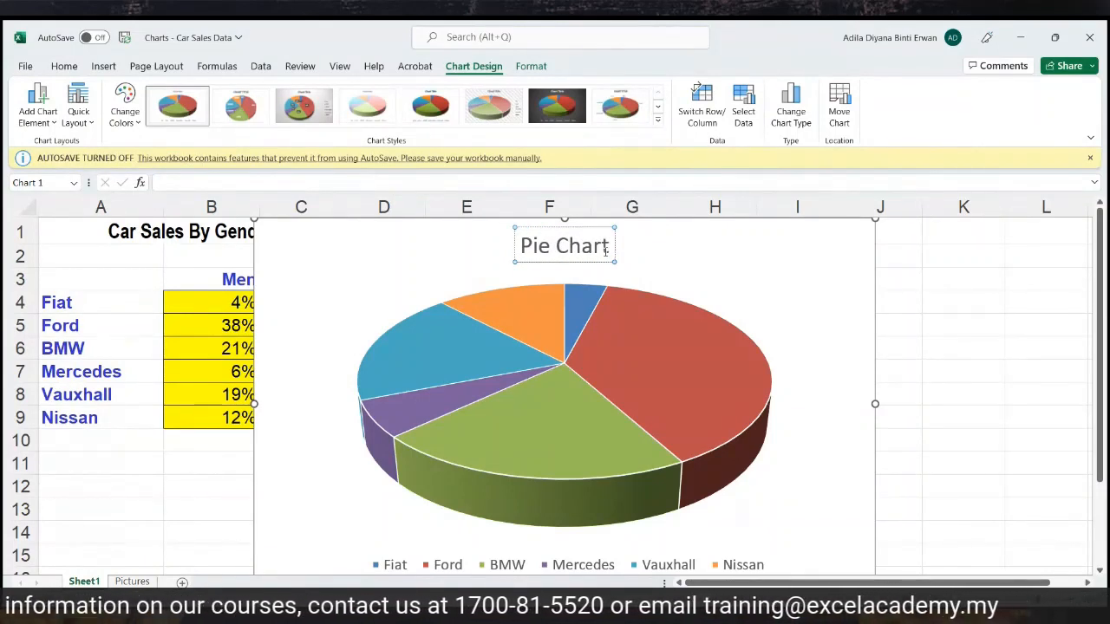
type(" for Car Sales by Men")
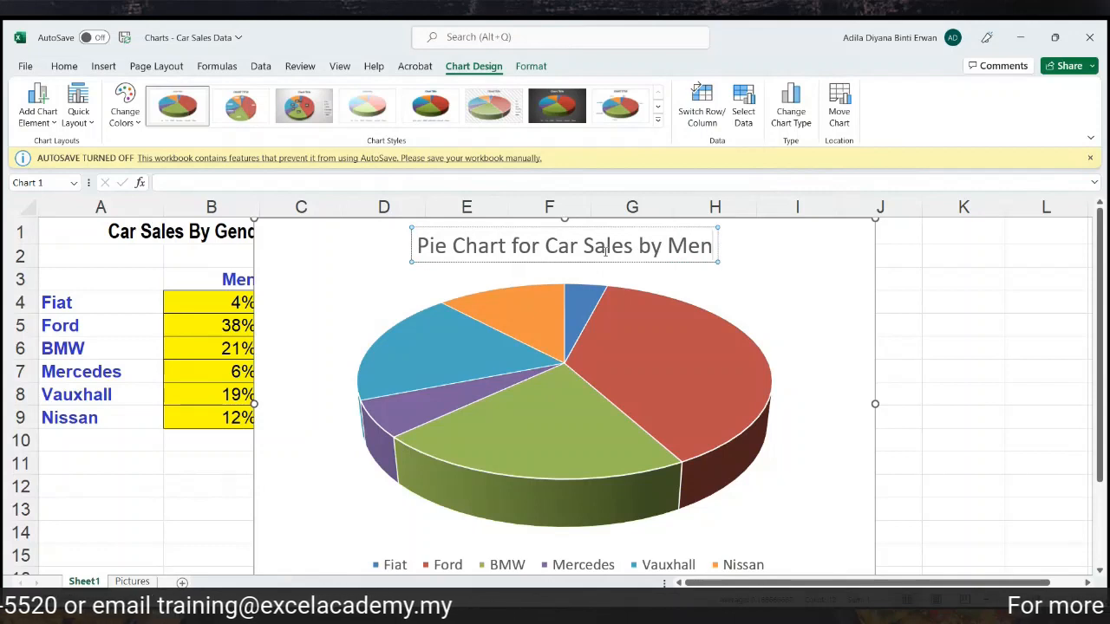
Review the pie chart's title, checking the chart type wording and the "Car Sales by Men" part
double_click(488, 246)
left_click(420, 246, "shift")
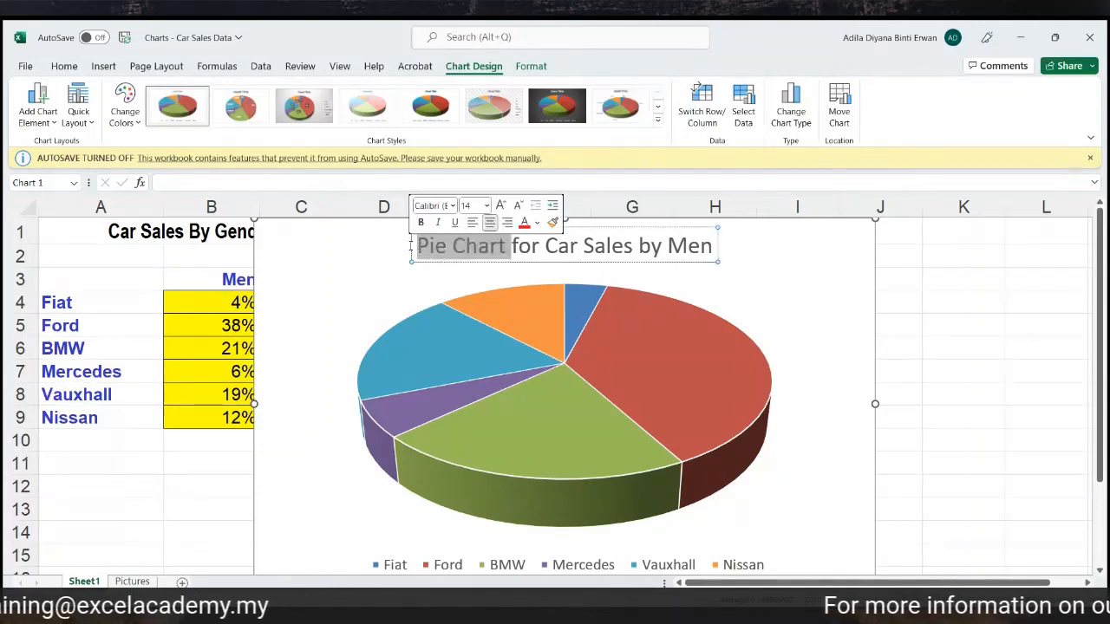
left_click_drag(547, 247, 704, 237)
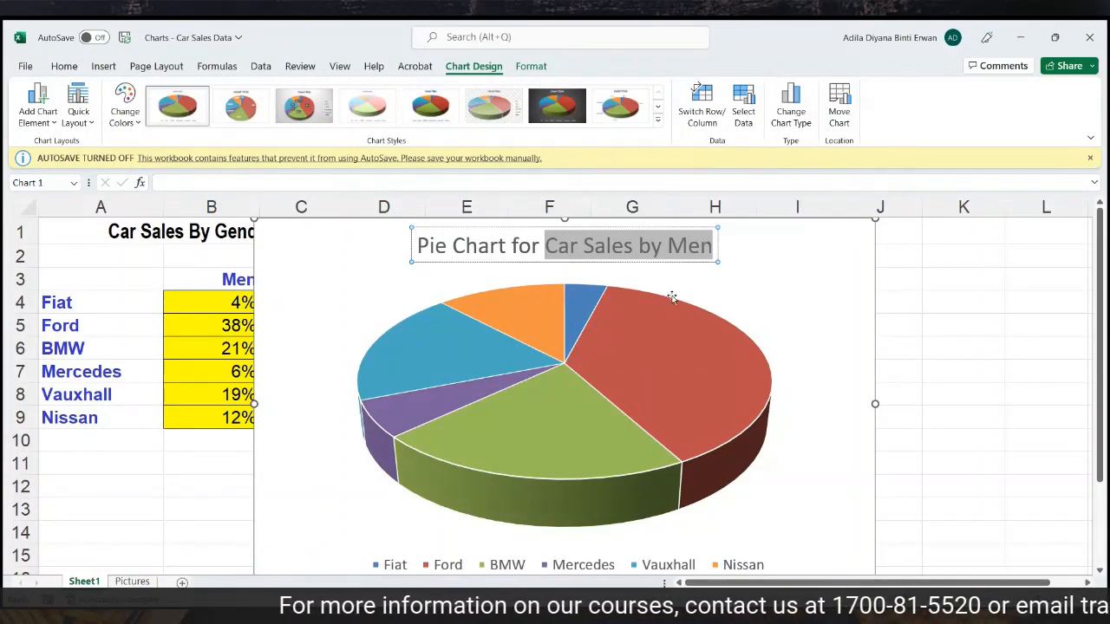
left_click(928, 318)
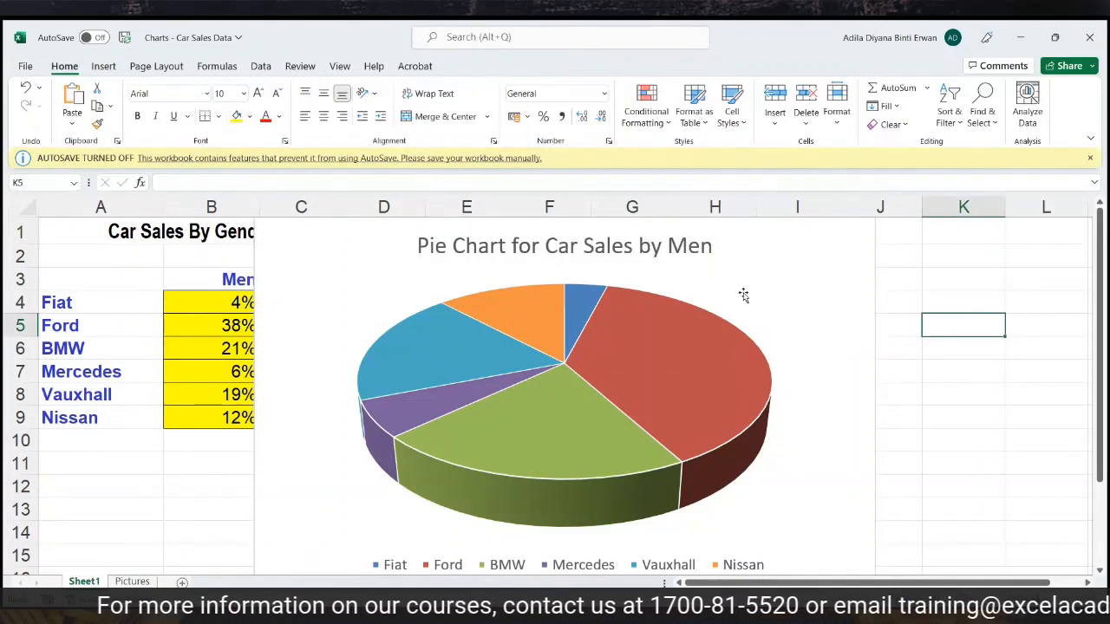
left_click(689, 292)
left_click(688, 251)
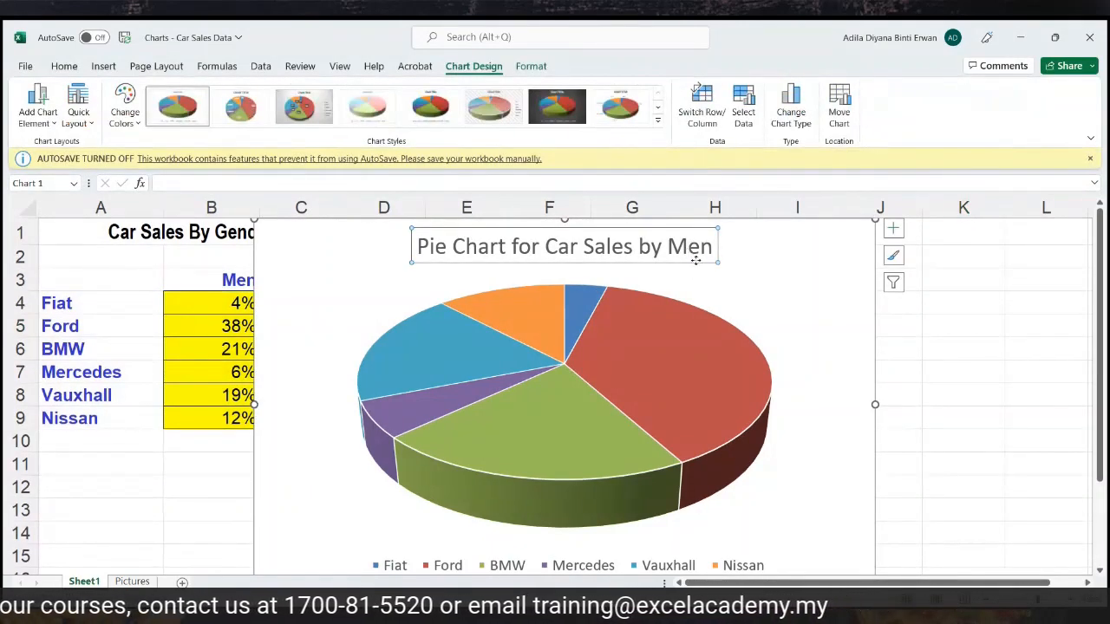
left_click(942, 439)
Check the pie chart's legend of car brands and enter the term "legend" in cell K8
scroll(941, 431, "down", 1)
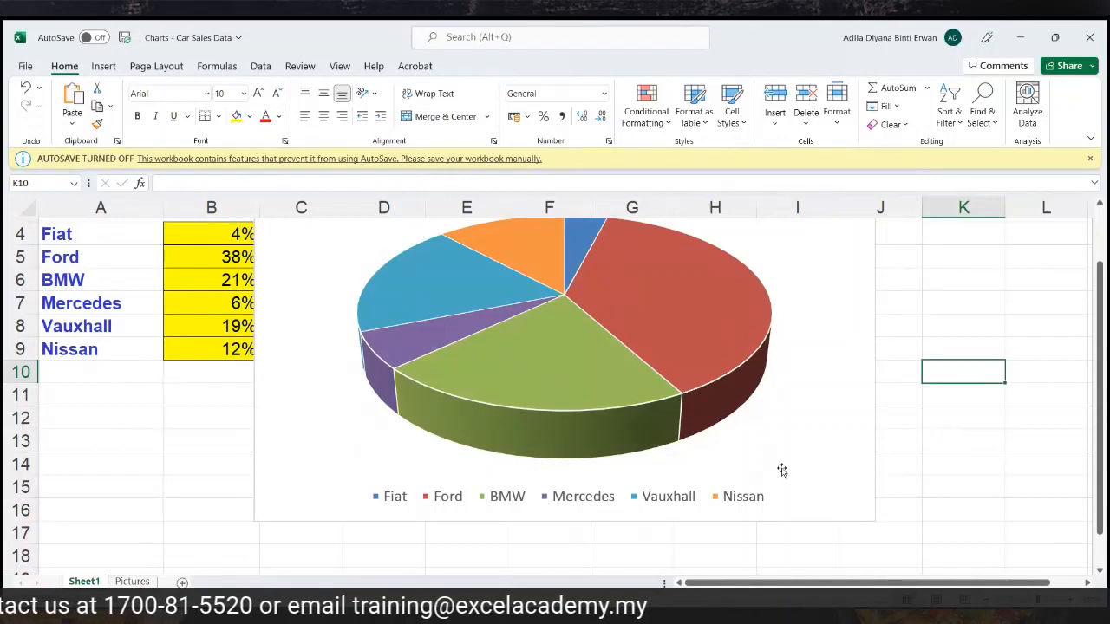
left_click(698, 499)
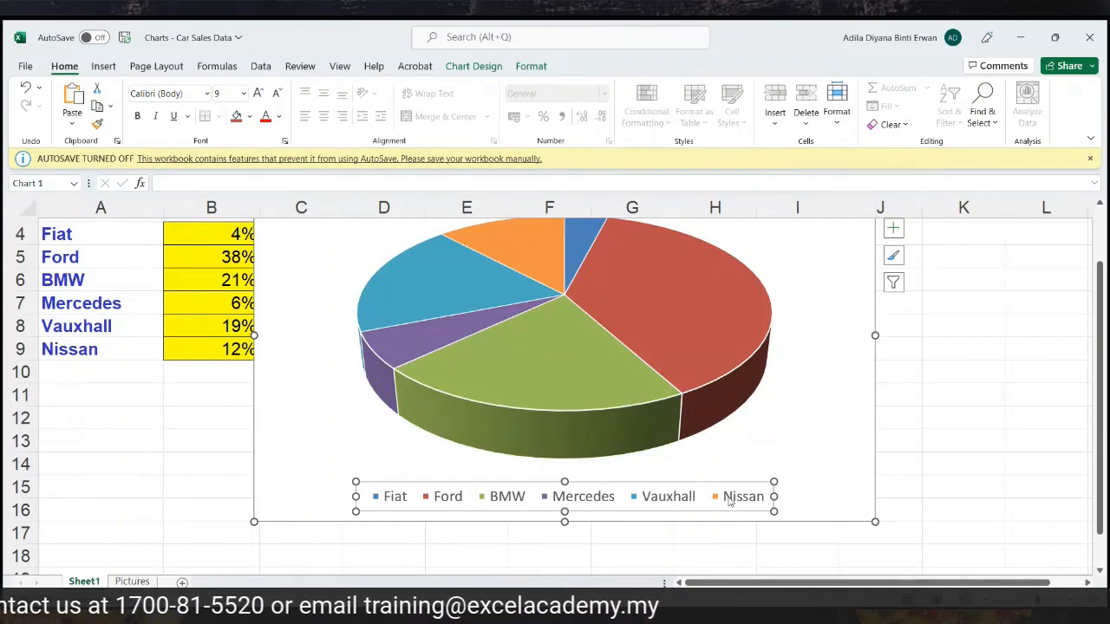
left_click(952, 329)
type("legend")
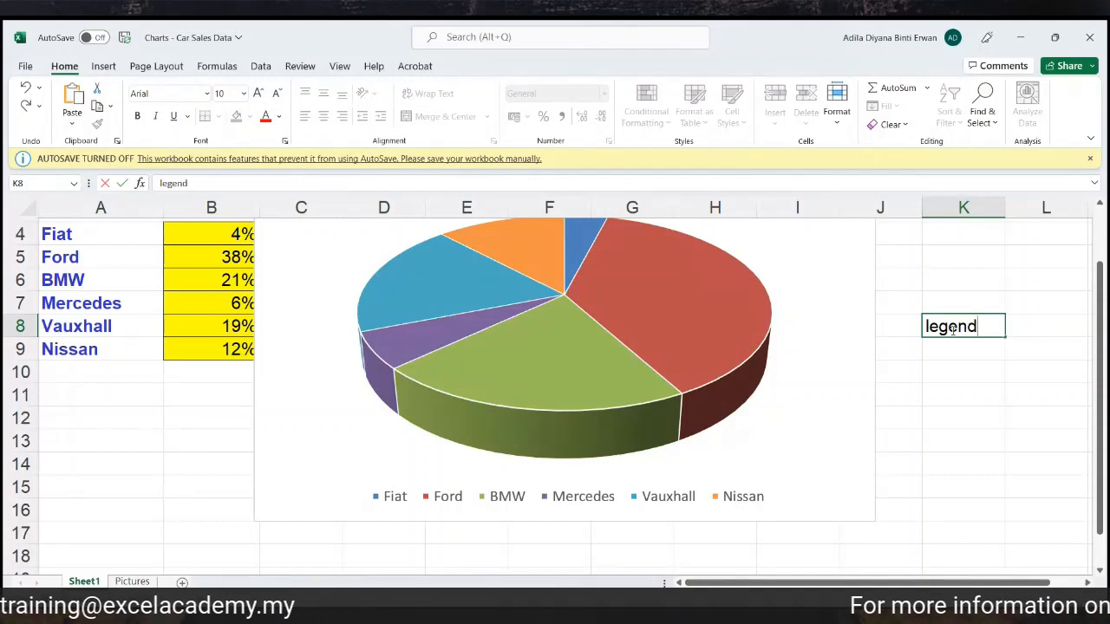
left_click(946, 398)
Add data labels to the slices of the men's pie chart
scroll(947, 399, "up", 1)
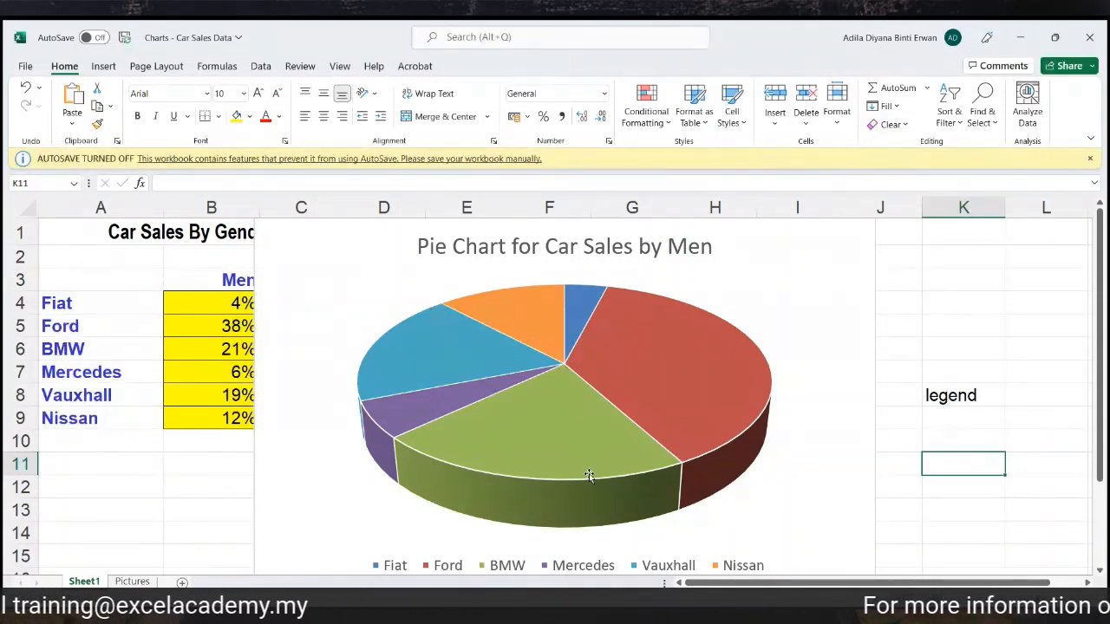
right_click(609, 364)
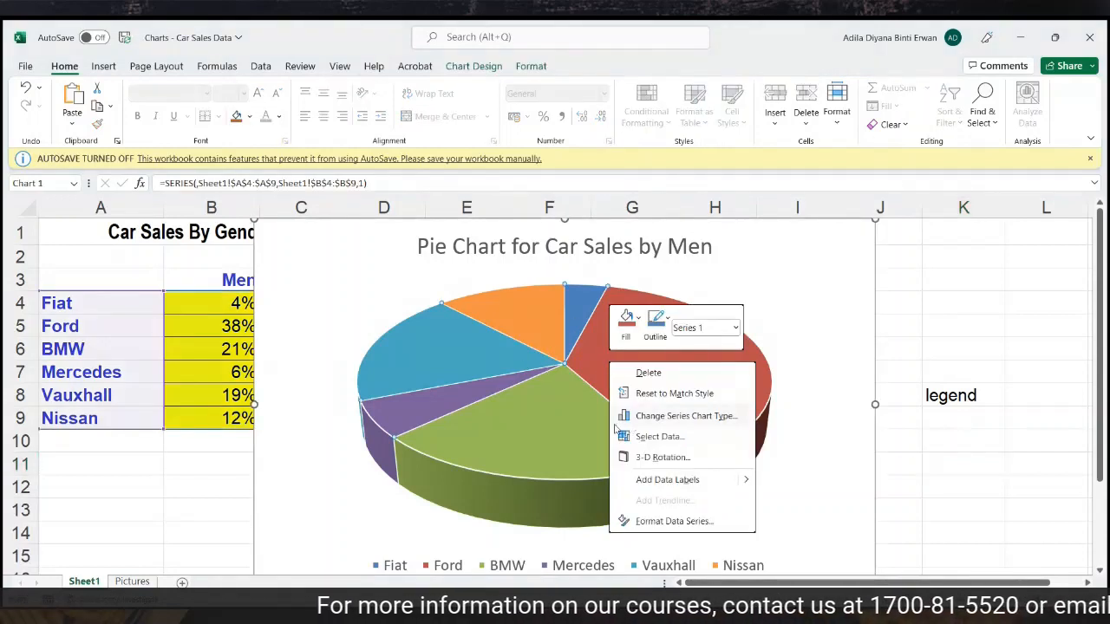
left_click(650, 482)
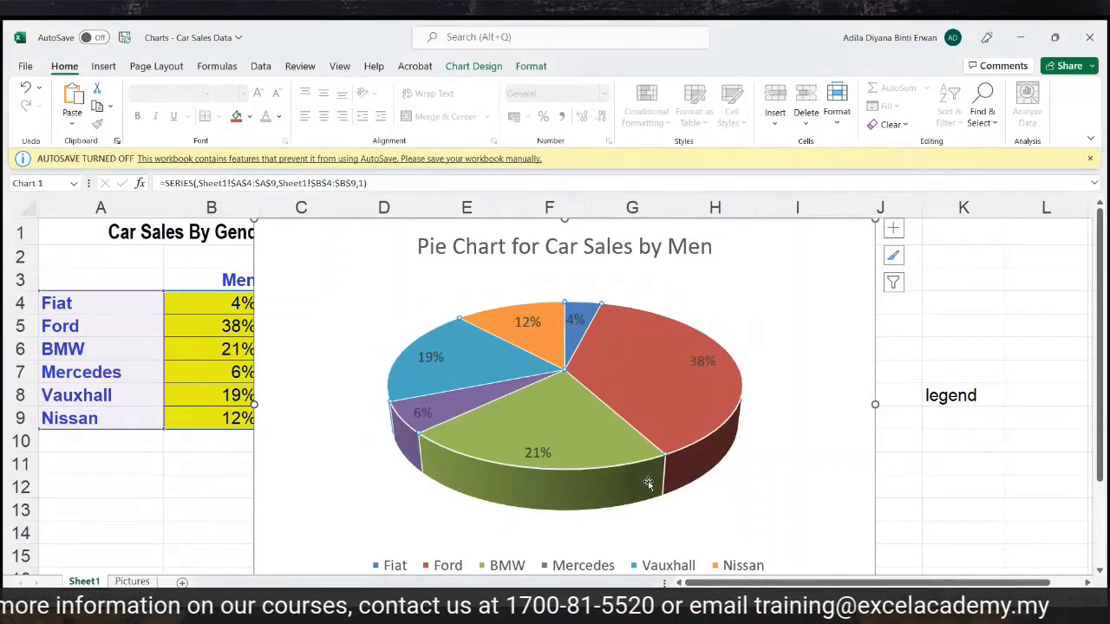
left_click(959, 510)
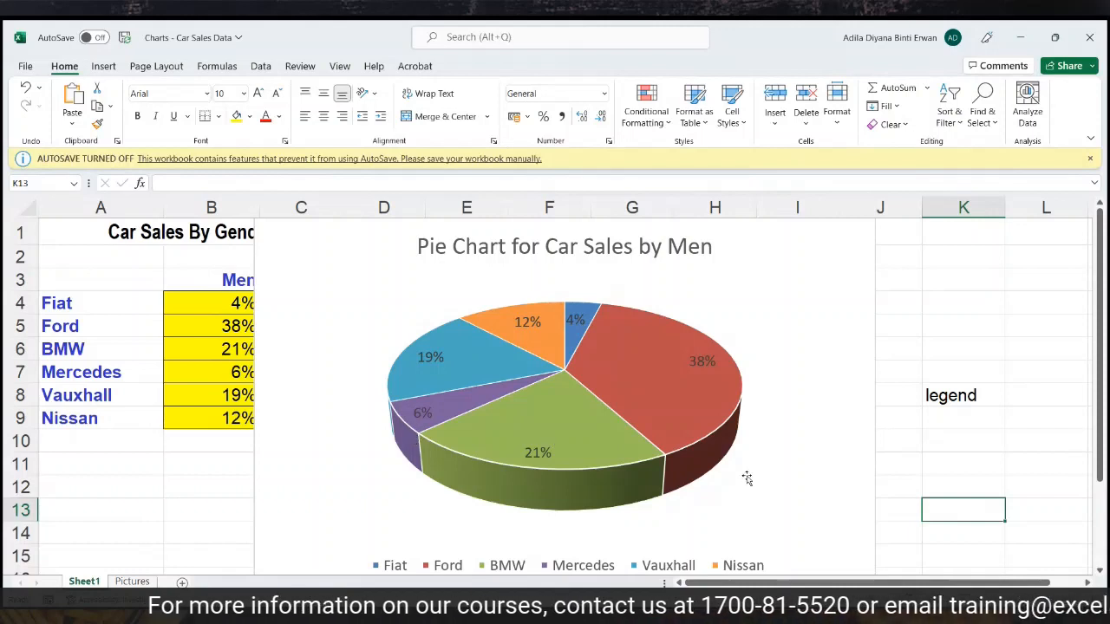
Shrink the pie chart to about the width of columns A to C and move it below the table, starting at row 11
left_click(806, 493)
left_click(864, 529)
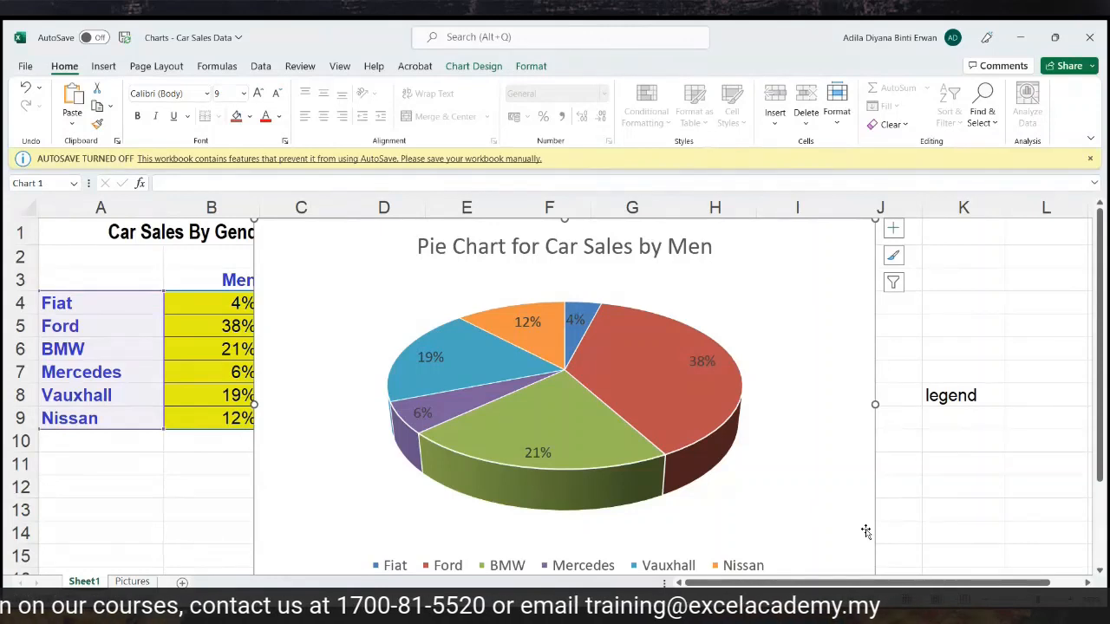
scroll(866, 530, "down", 1)
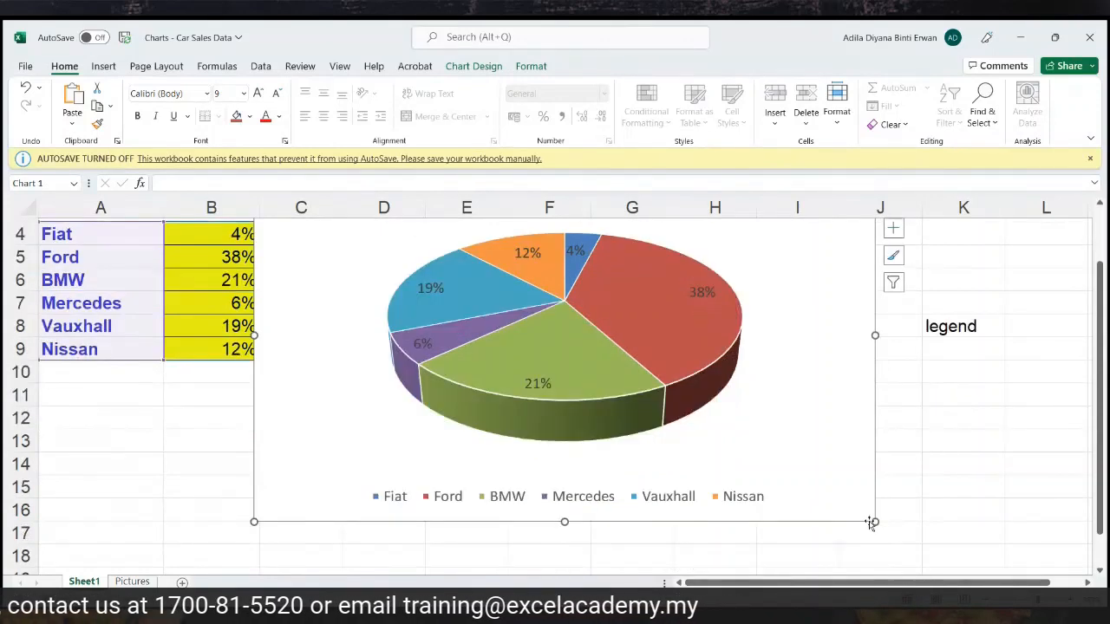
left_click_drag(865, 527, 582, 380)
scroll(590, 380, "up", 1)
left_click_drag(545, 271, 315, 485)
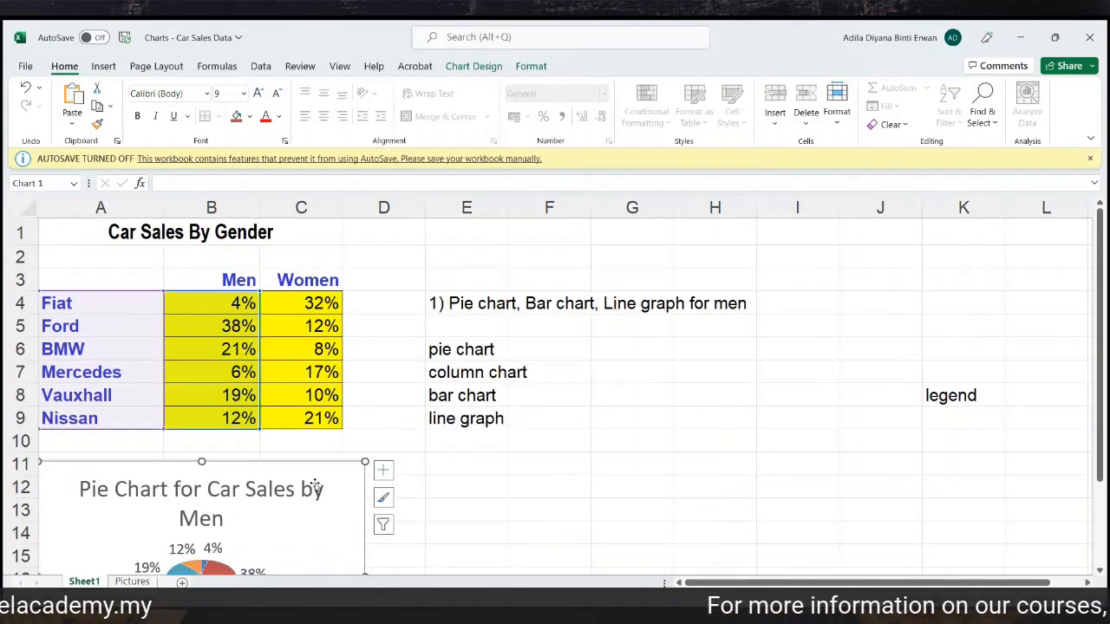
left_click(526, 509)
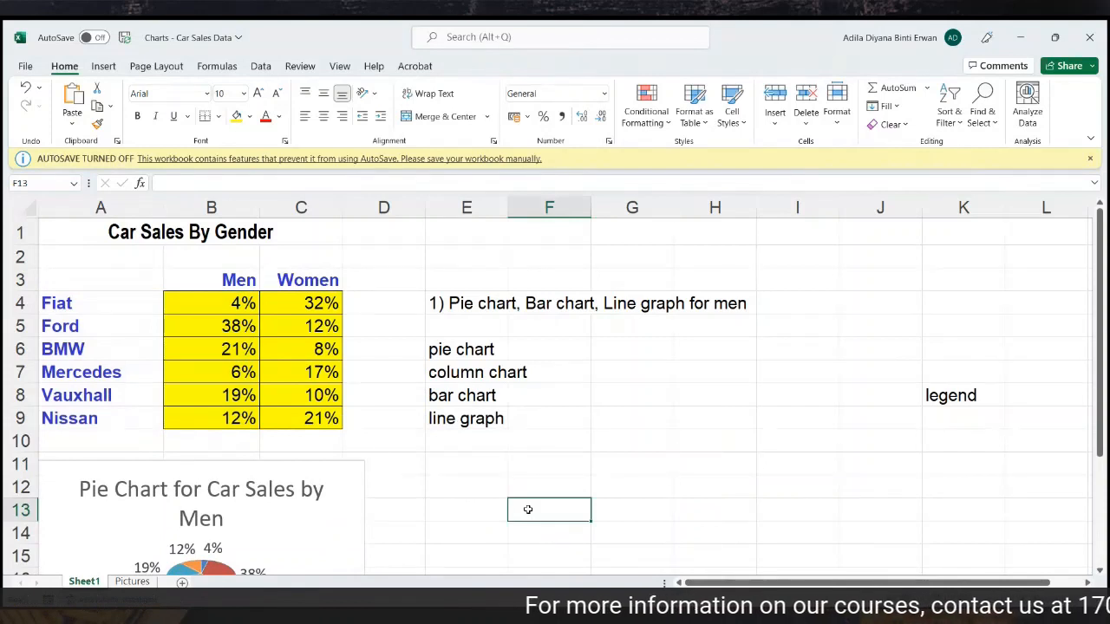
Insert a clustered column chart of A4:B9, using the variant that gives each car brand its own colour
left_click(145, 299)
left_click_drag(144, 299, 196, 419)
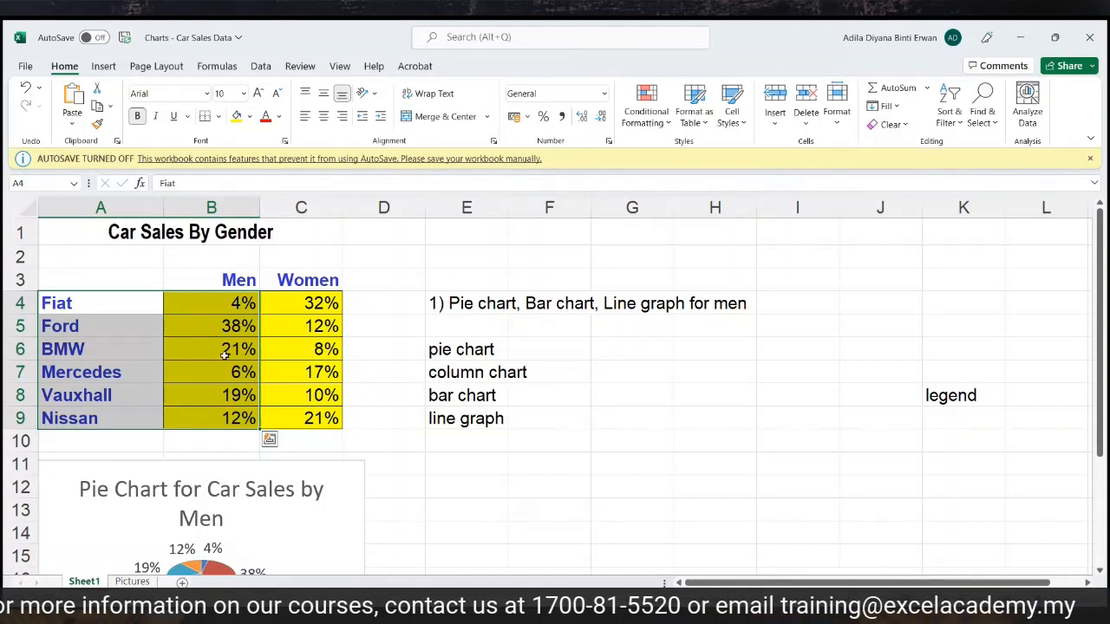
left_click(103, 66)
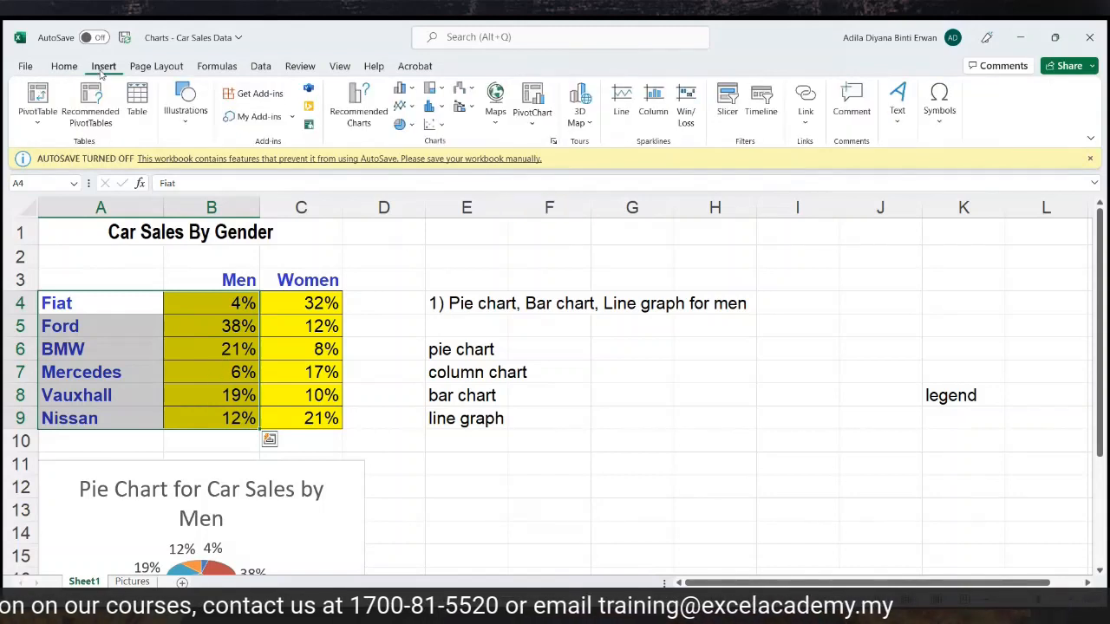
left_click(359, 117)
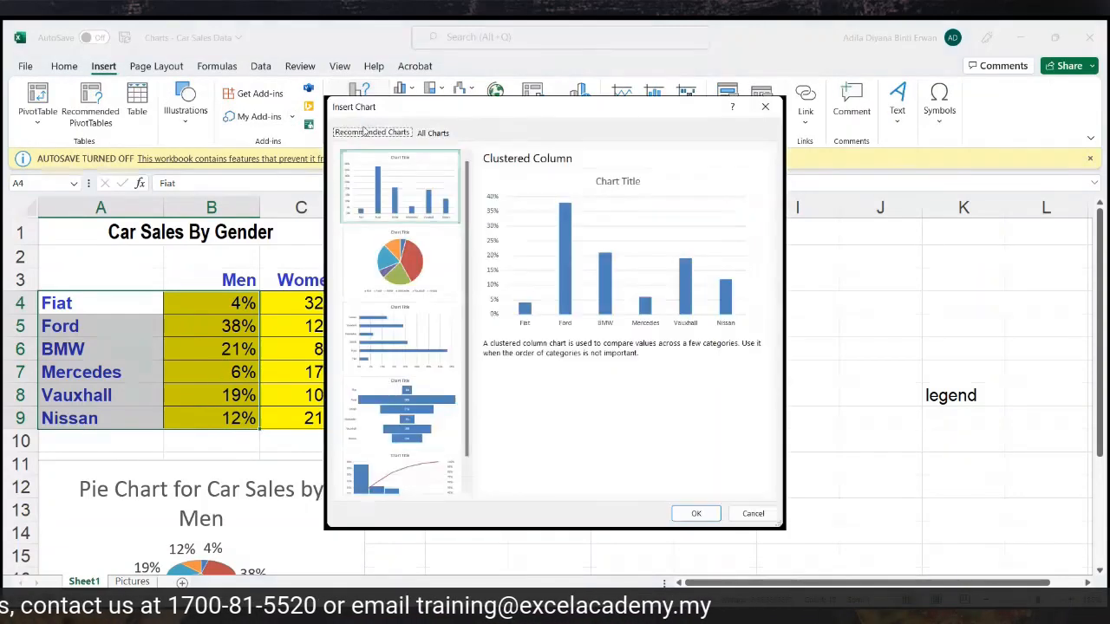
left_click(434, 133)
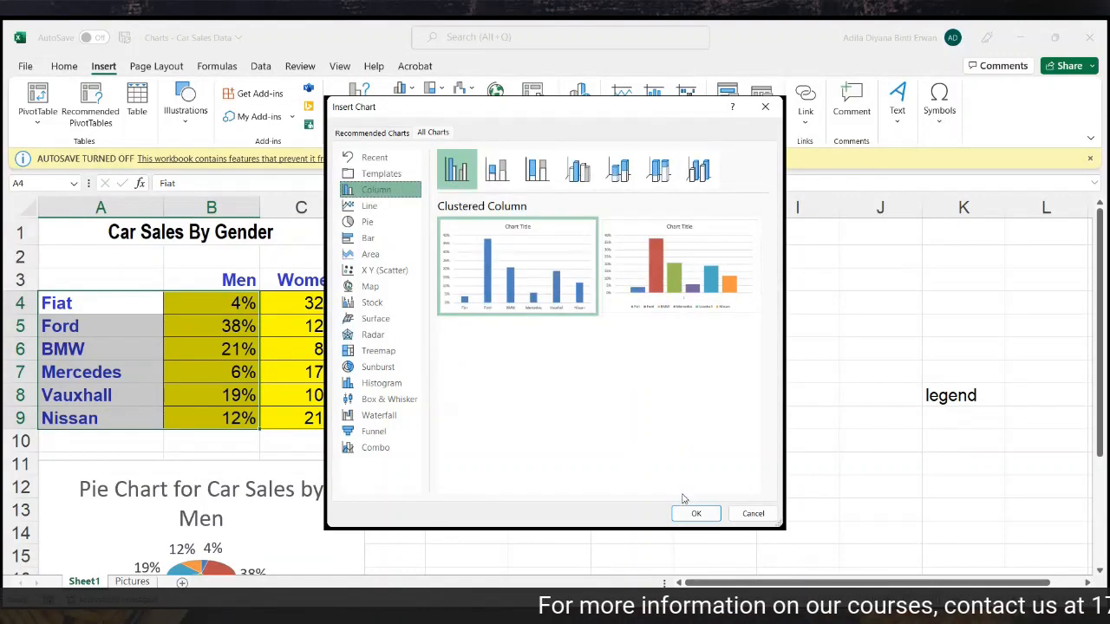
mouse_move(656, 271)
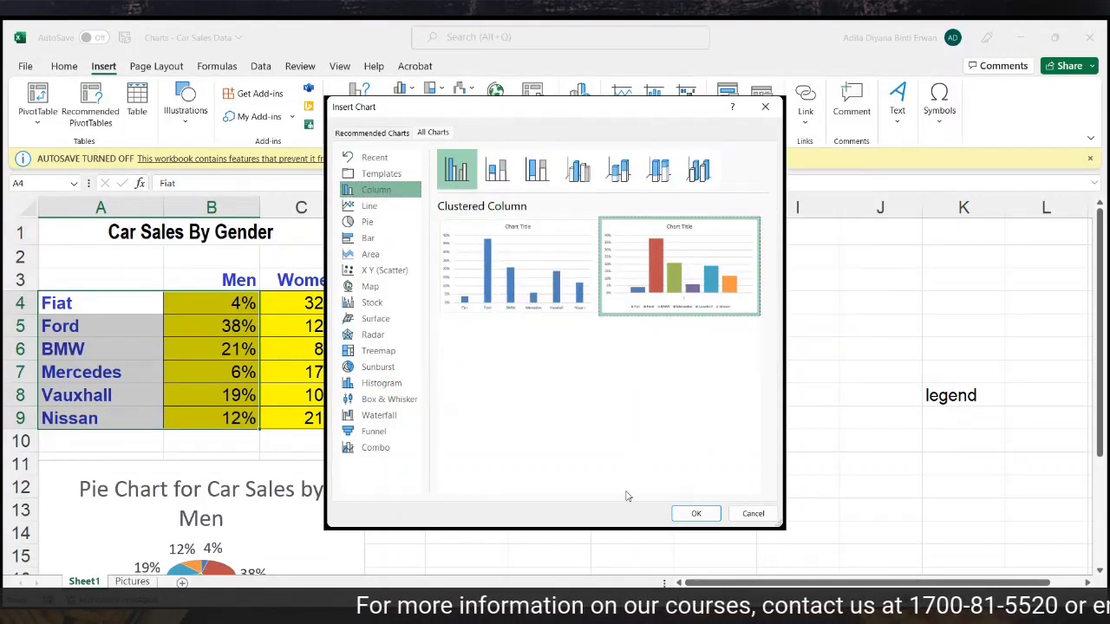
left_click(693, 514)
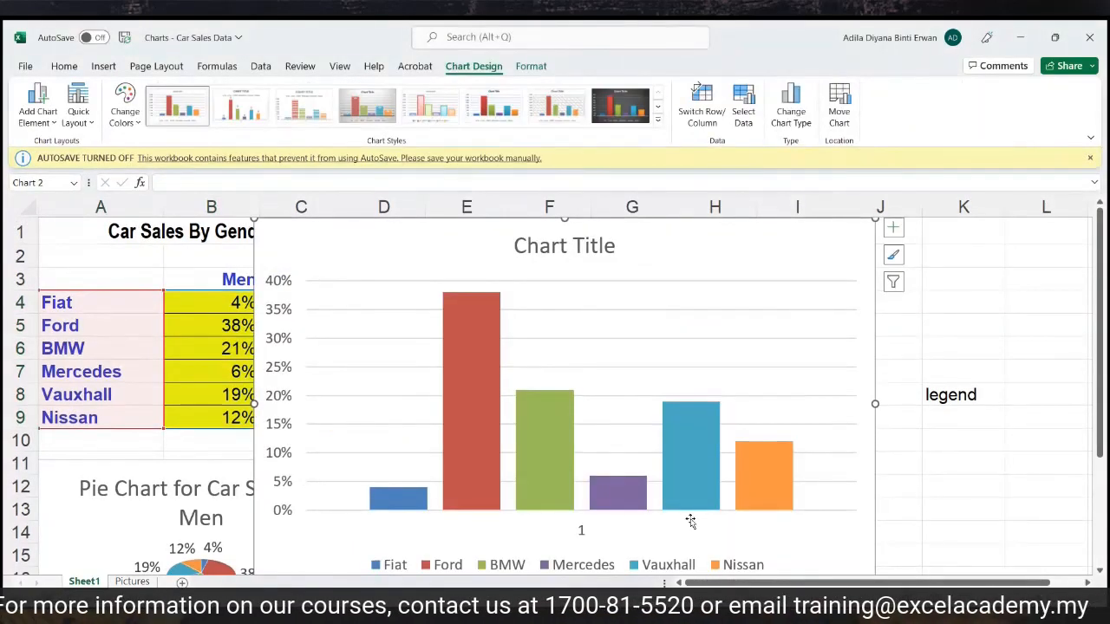
Title the column chart "Column Chart for Car Sales by Men"
left_click(531, 245)
left_click(531, 245)
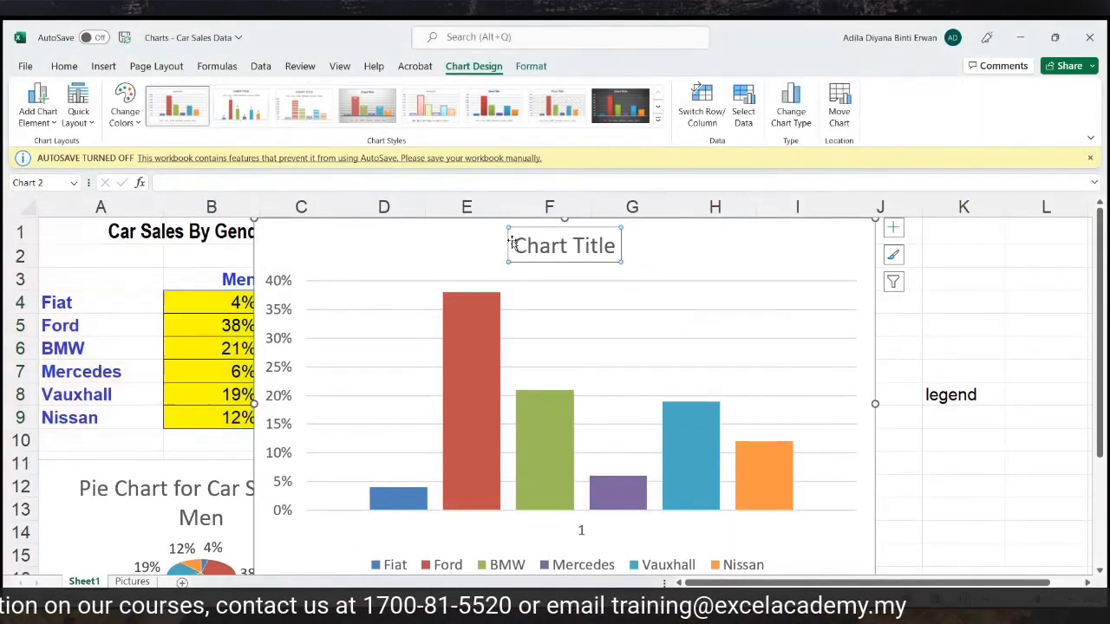
left_click_drag(513, 246, 623, 252)
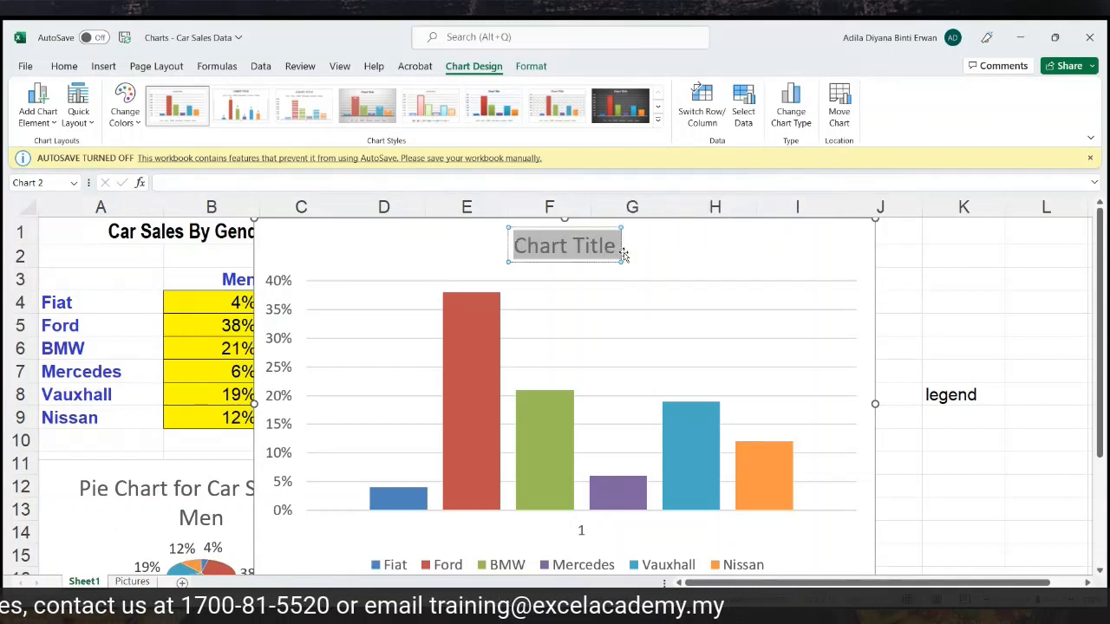
type("Column")
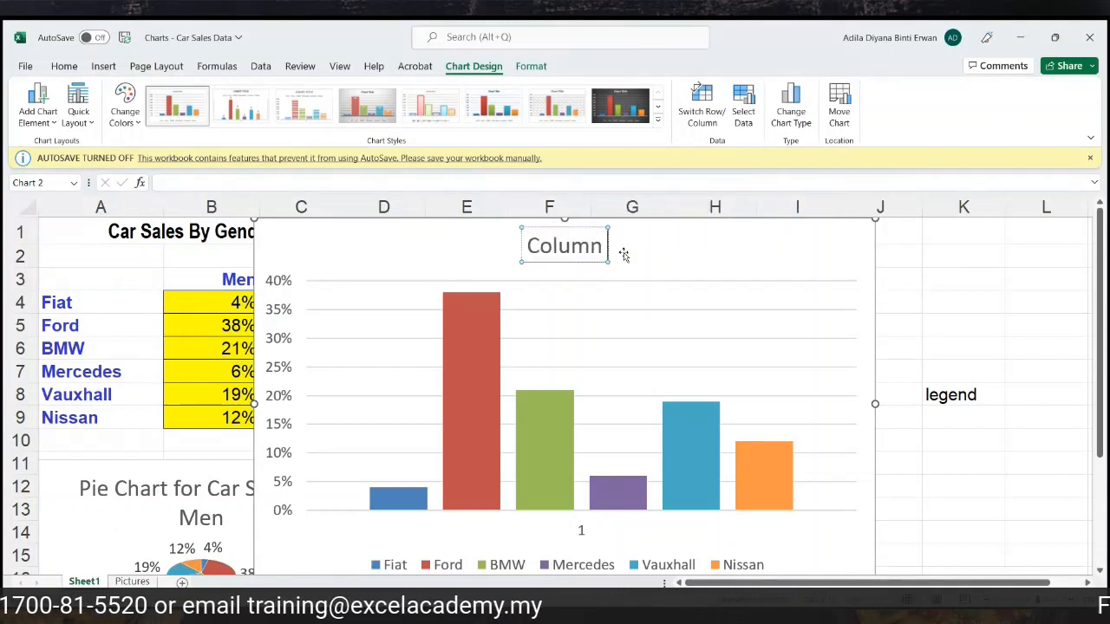
type(" Chart fkr =")
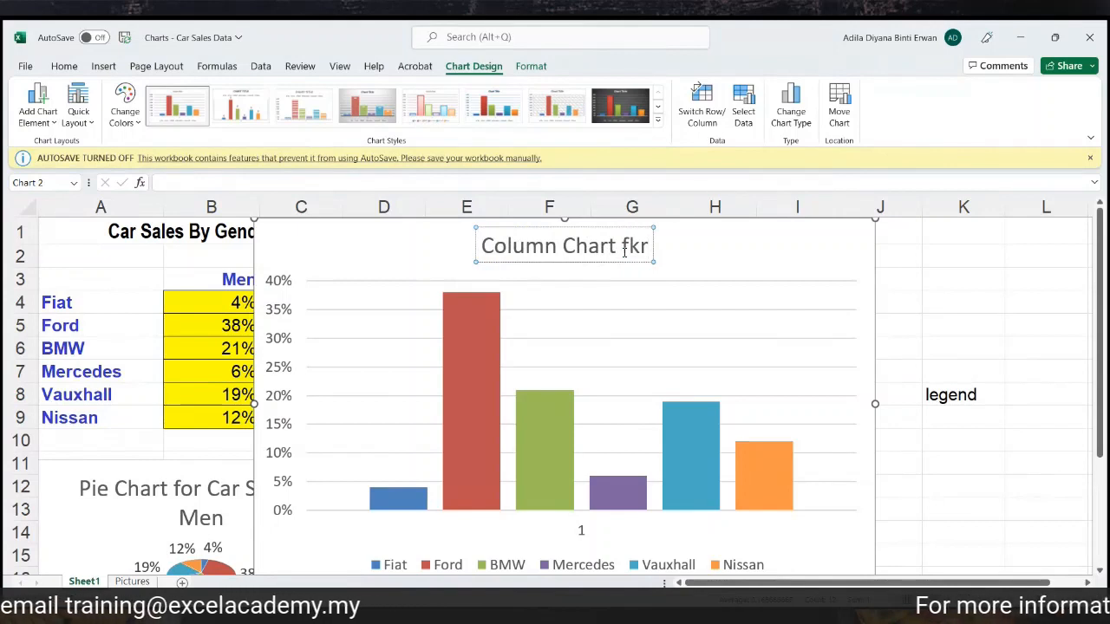
key("BackSpace")
key("BackSpace")
key("BackSpace")
key("BackSpace")
type("or Car Sales")
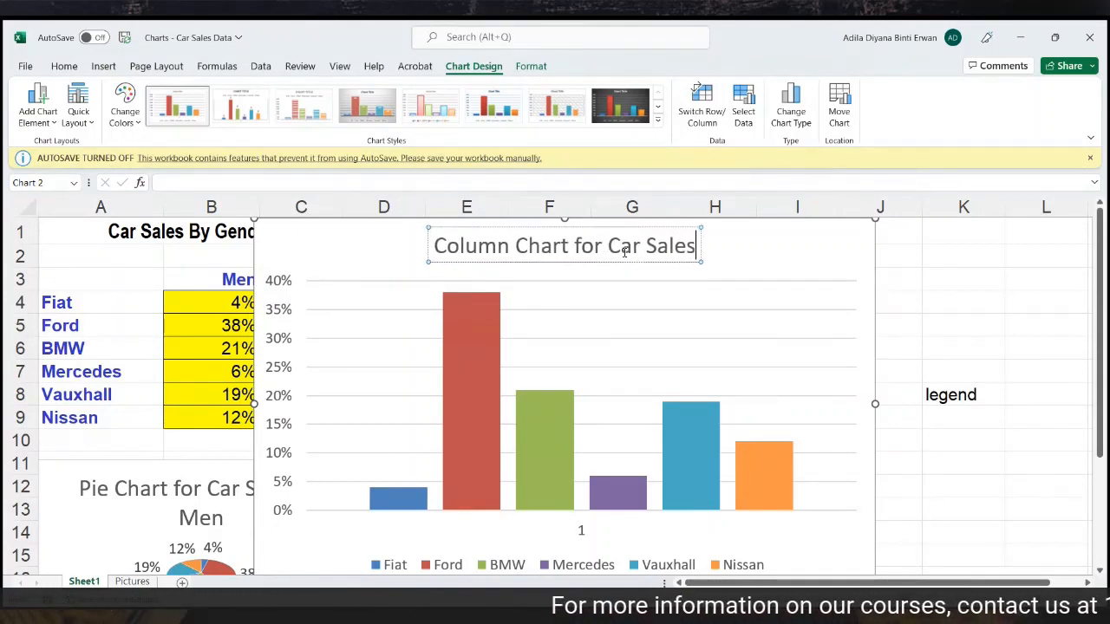
type(" by Men")
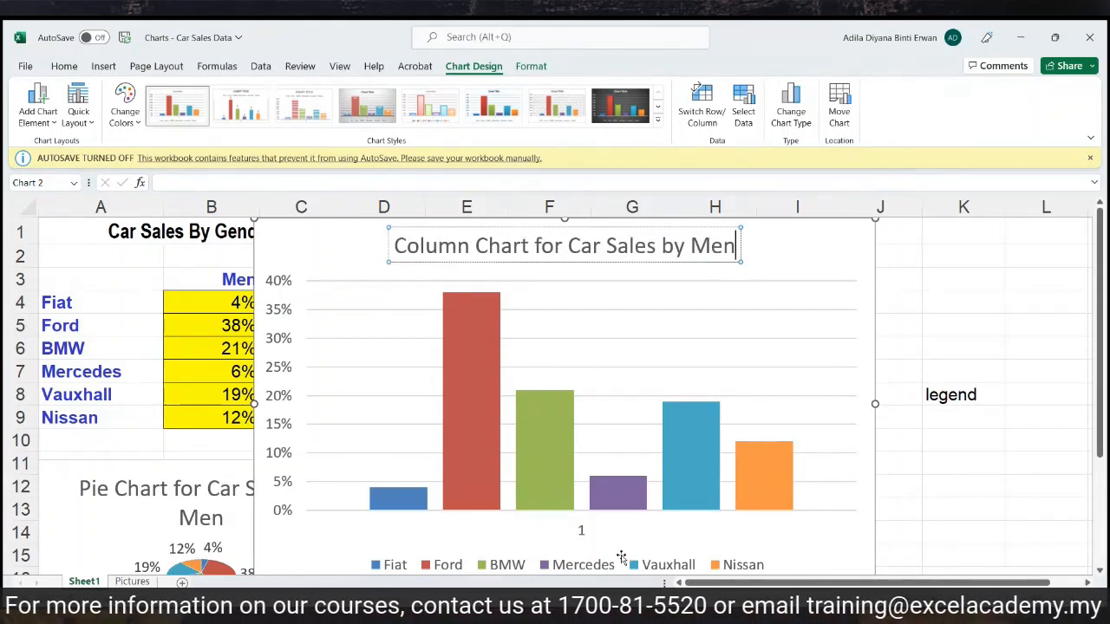
Add data labels to the Fiat and Ford columns of the men's column chart
left_click(547, 479)
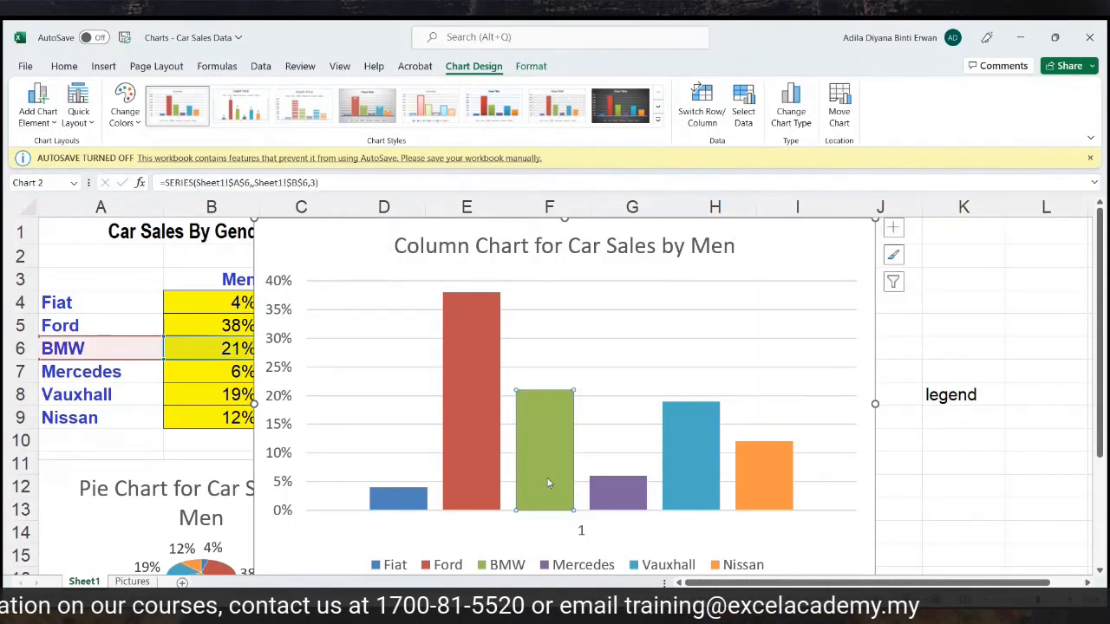
left_click(448, 496)
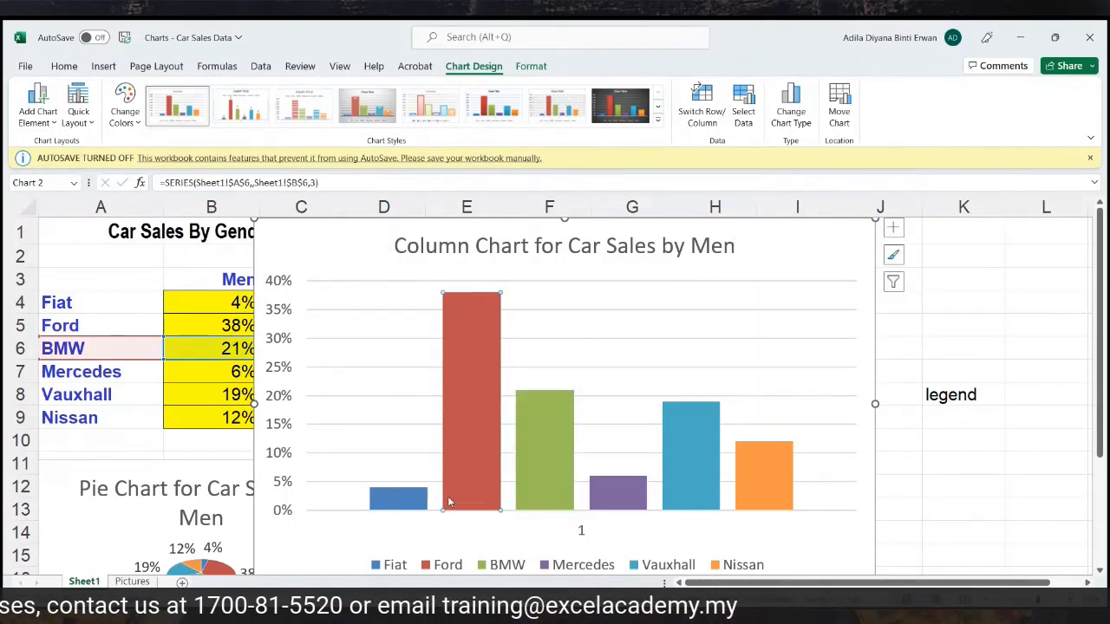
left_click(375, 501)
right_click(374, 504)
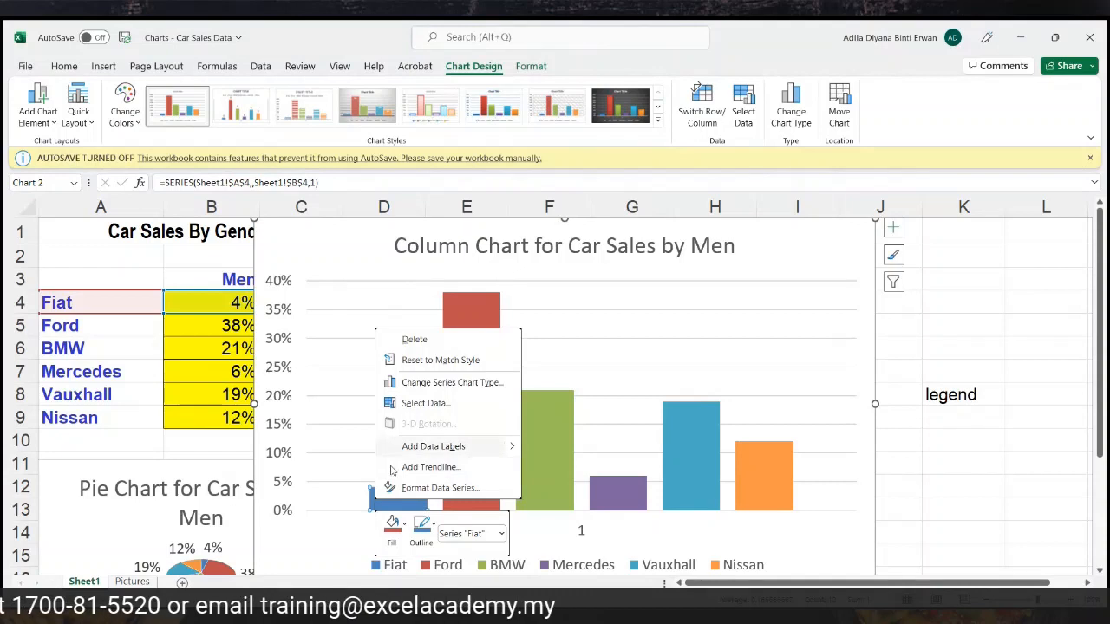
key("Escape")
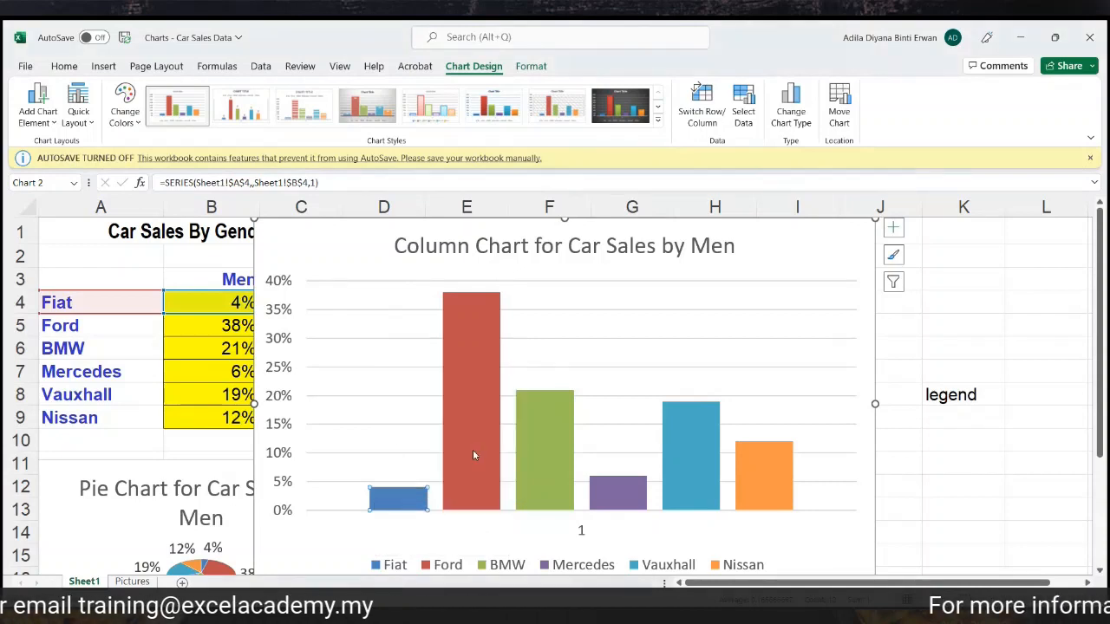
right_click(412, 492)
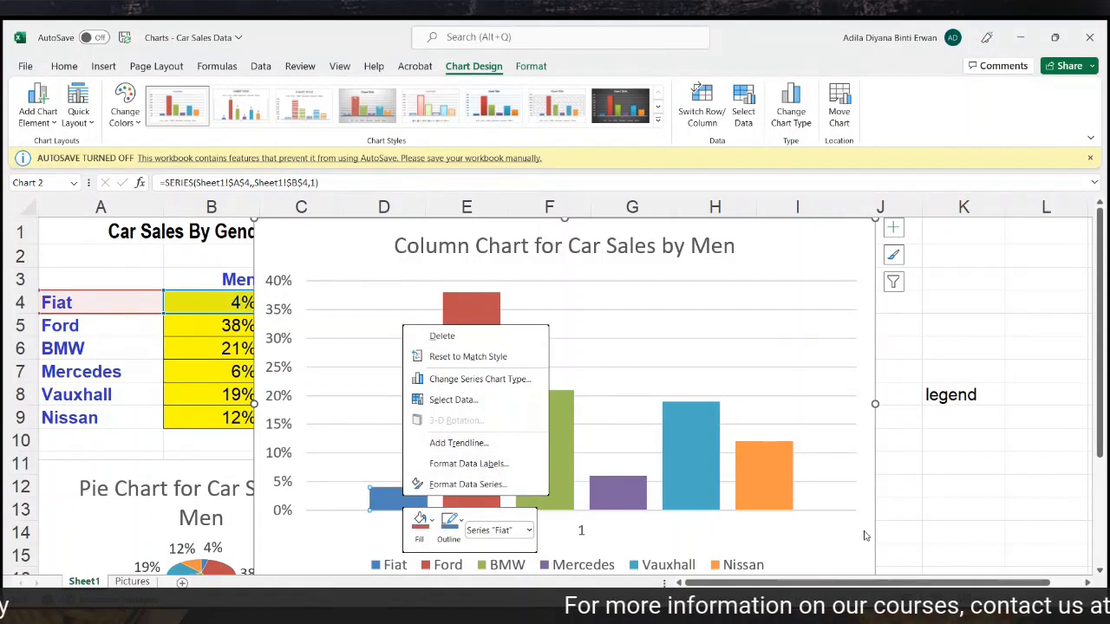
key("Escape")
right_click(465, 474)
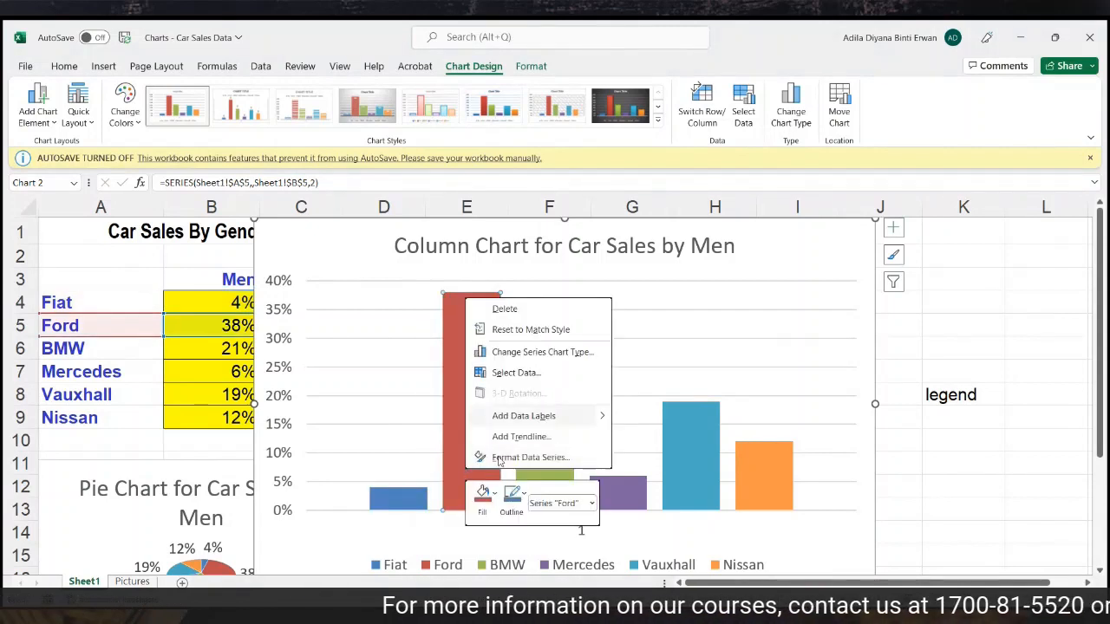
key("Escape")
Add data labels to the BMW, Mercedes and Vauxhall columns
right_click(538, 455)
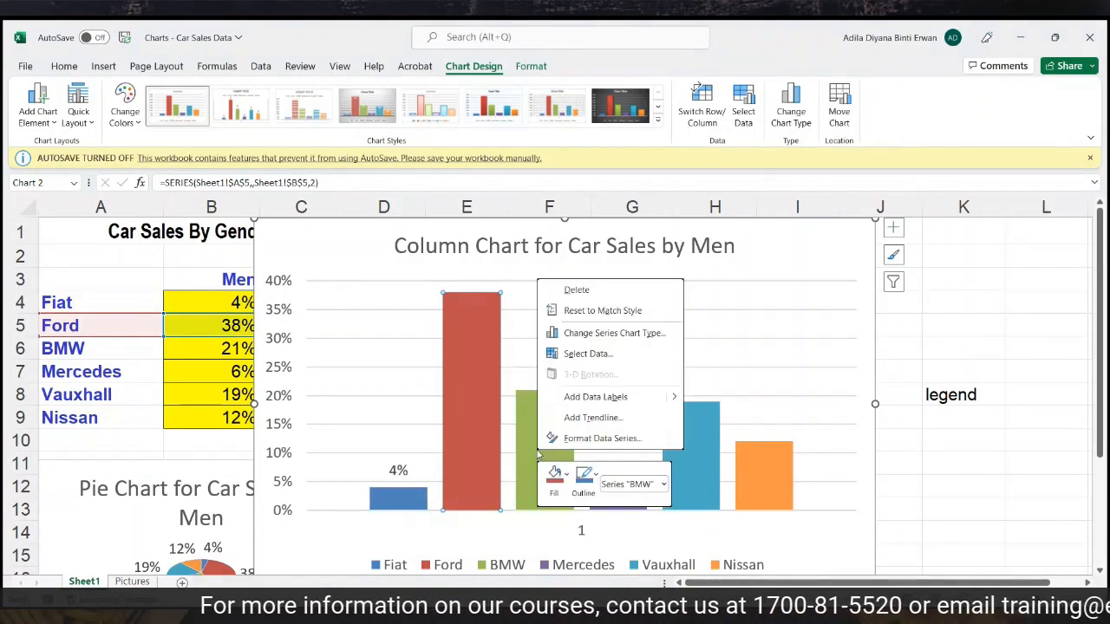
left_click(597, 396)
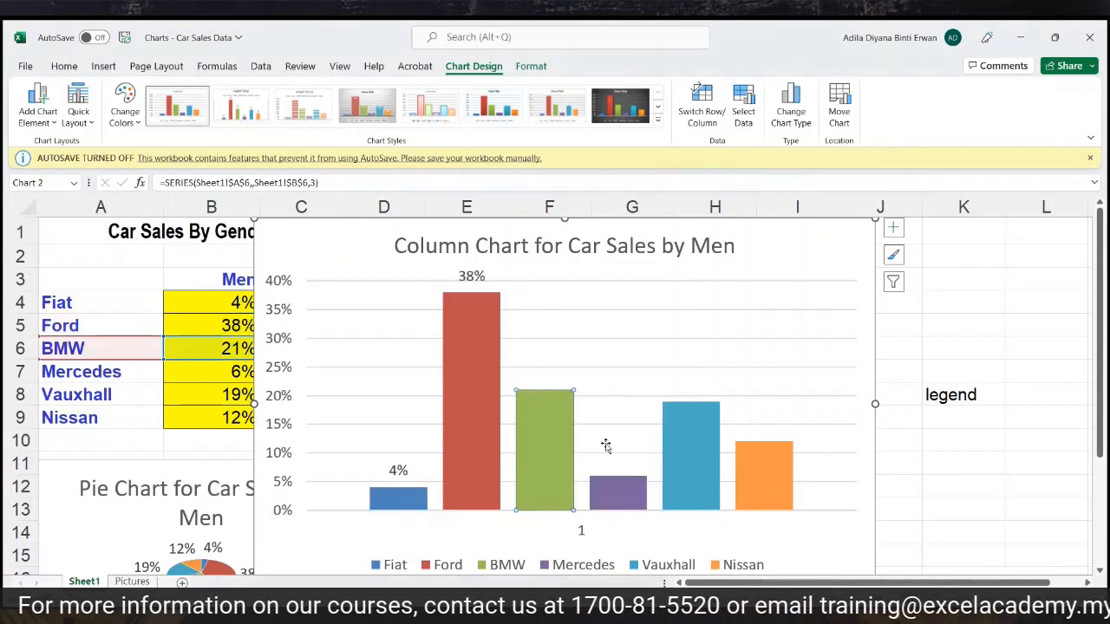
right_click(609, 492)
left_click(636, 438)
right_click(694, 473)
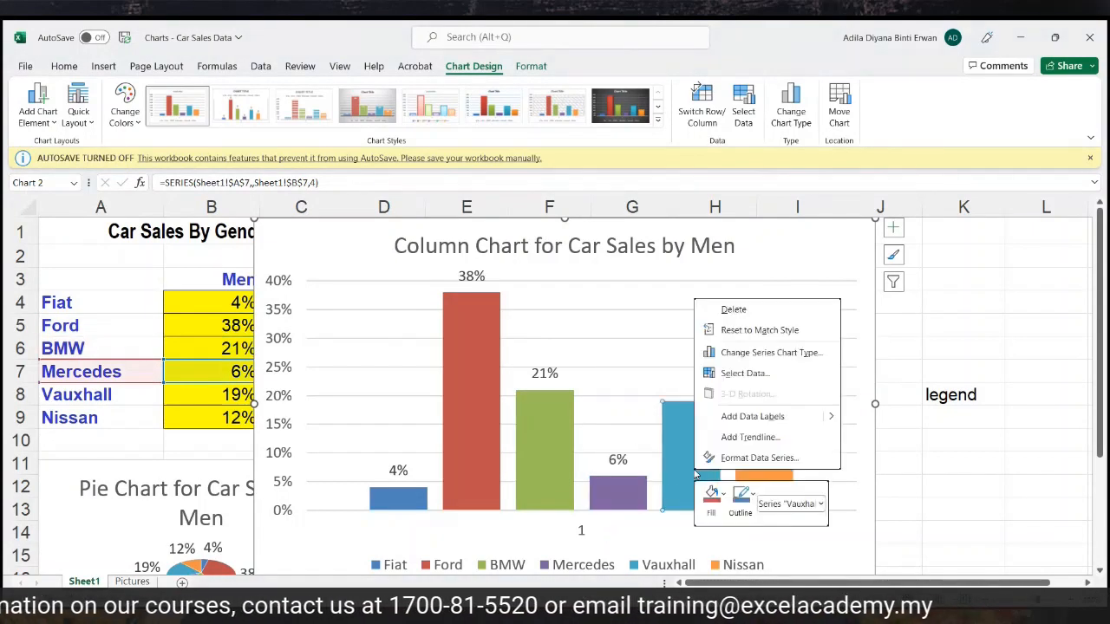
left_click(737, 417)
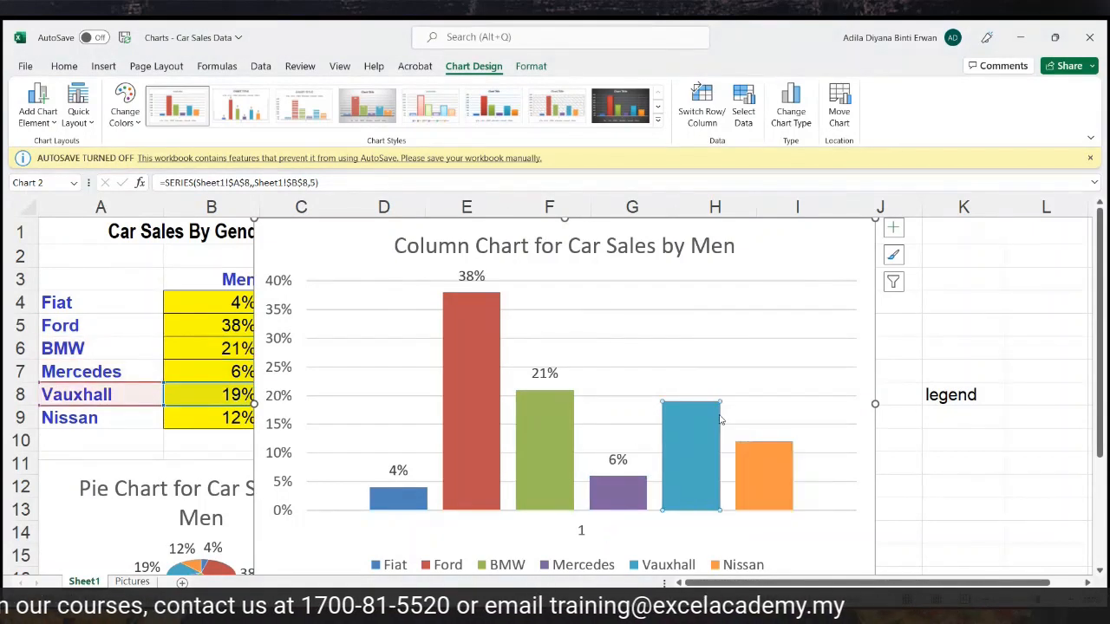
Add a data label to the Nissan column and delete the column chart's horizontal gridlines
right_click(760, 469)
left_click(777, 409)
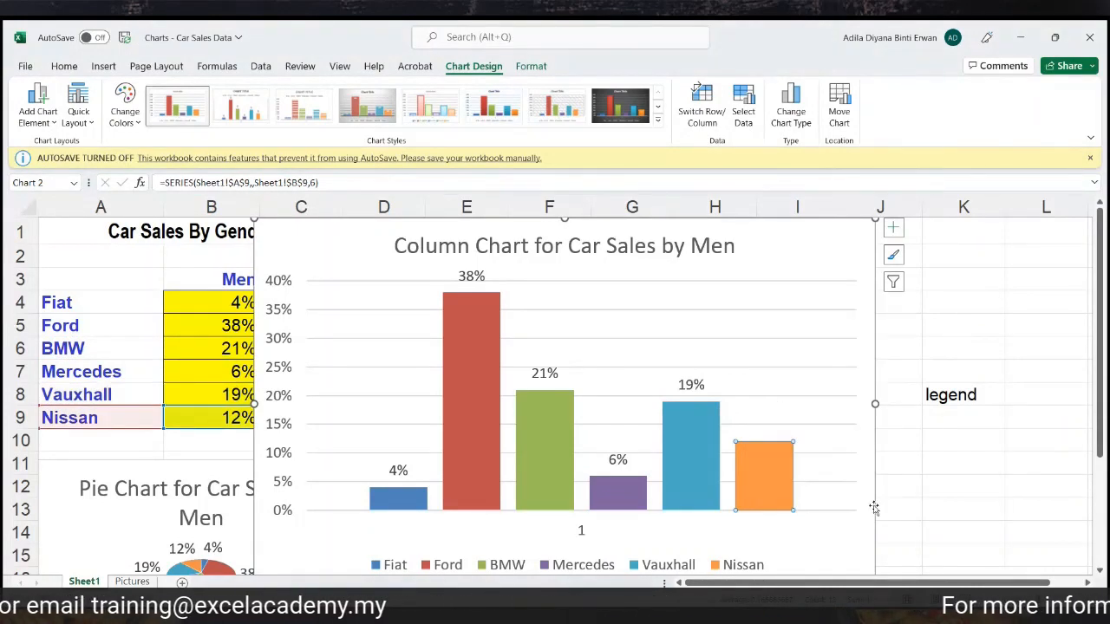
left_click(974, 503)
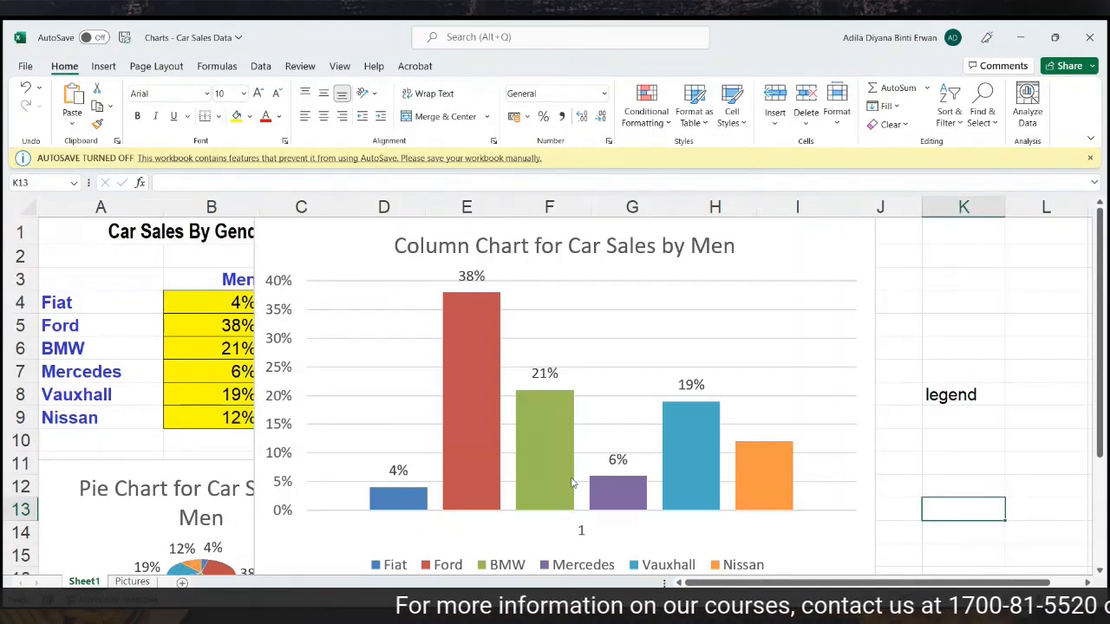
right_click(764, 489)
key("Escape")
left_click(963, 533)
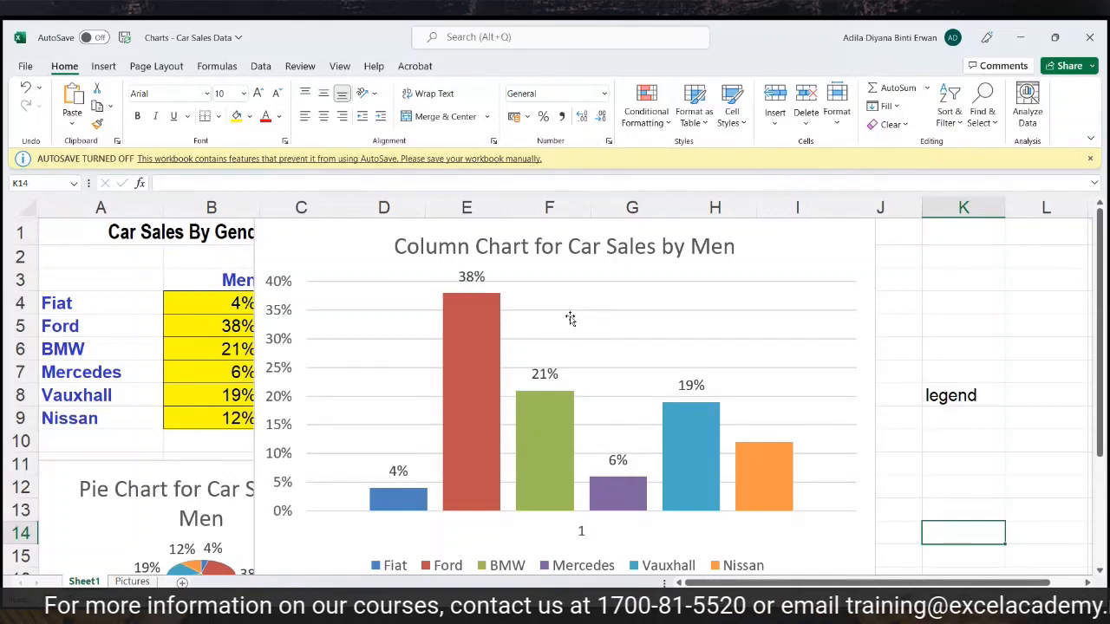
left_click(533, 317)
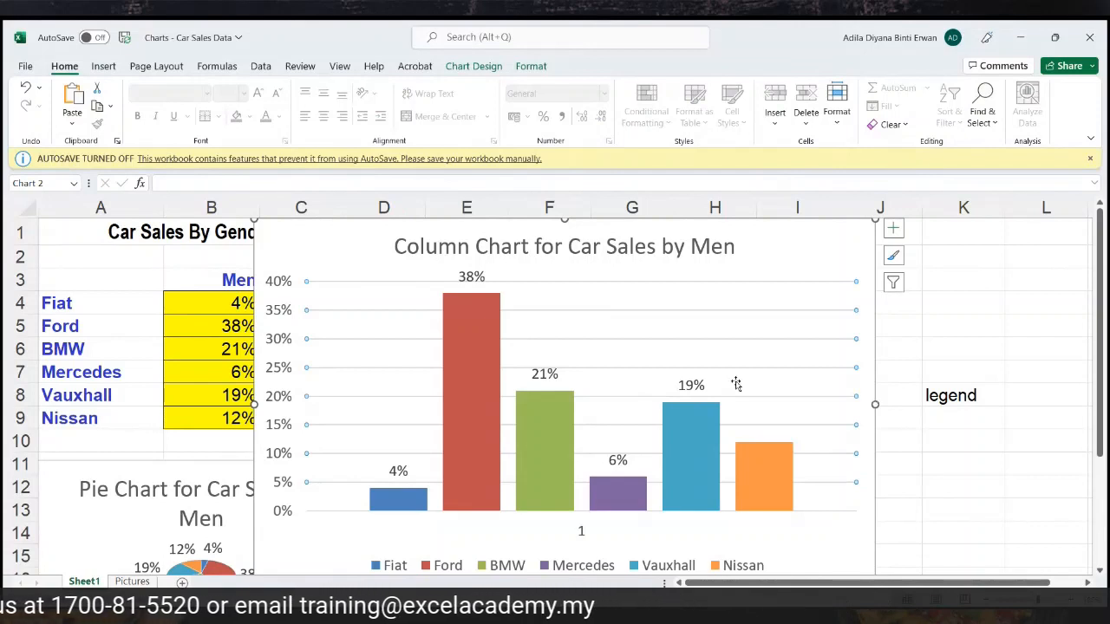
left_click(692, 345)
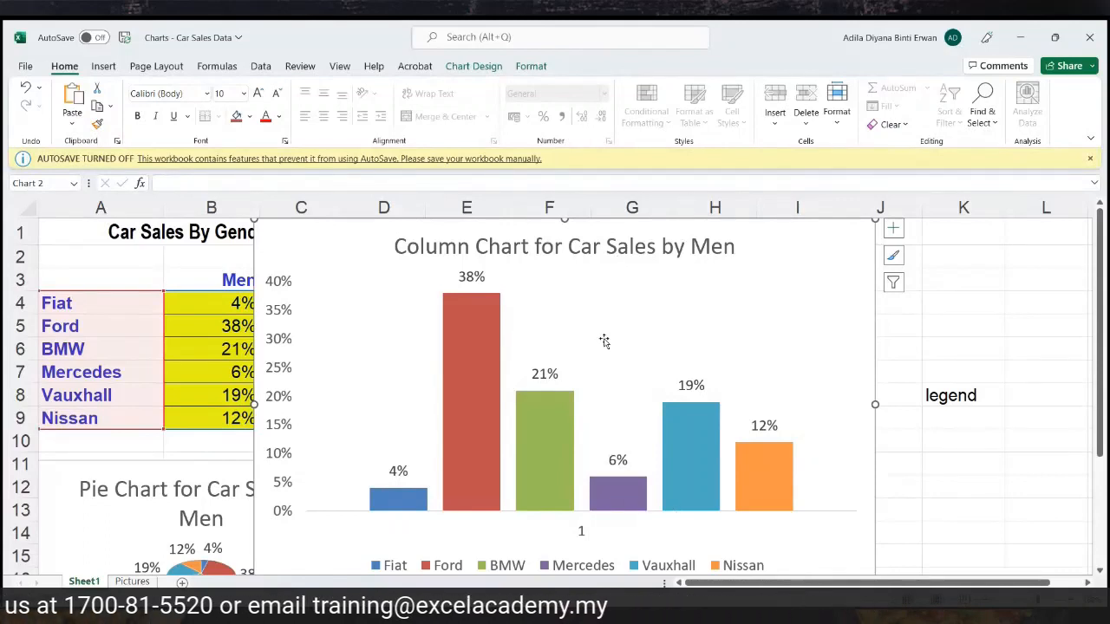
Shrink the column chart to about the pie chart's size and place it directly beside the pie chart, starting at row 11
scroll(615, 341, "down", 2)
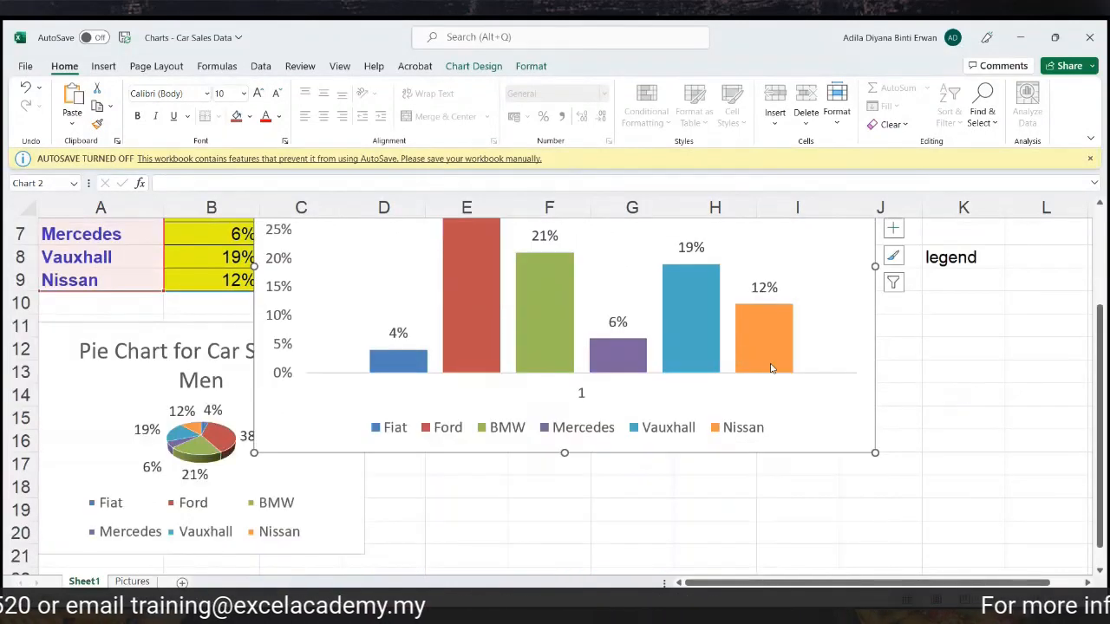
left_click_drag(870, 449, 647, 455)
scroll(560, 325, "up", 1)
scroll(660, 475, "down", 1)
left_click_drag(640, 384, 669, 496)
left_click(845, 439)
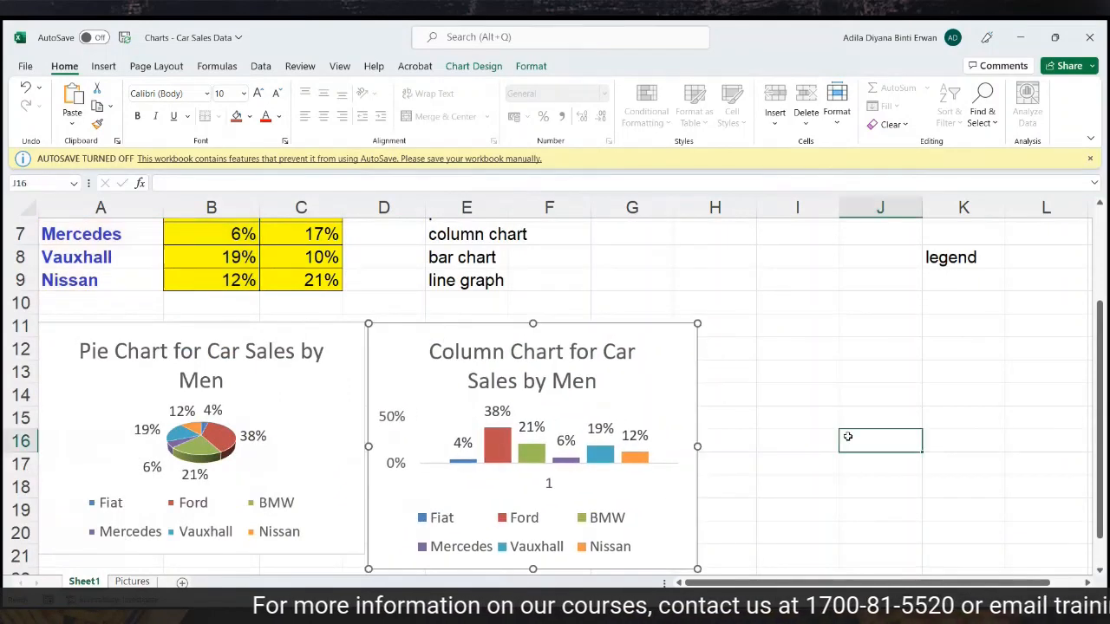
Insert a clustered bar chart of A4:B9, using the variant with single-colour bars and the car brands on the axis
scroll(847, 437, "up", 1)
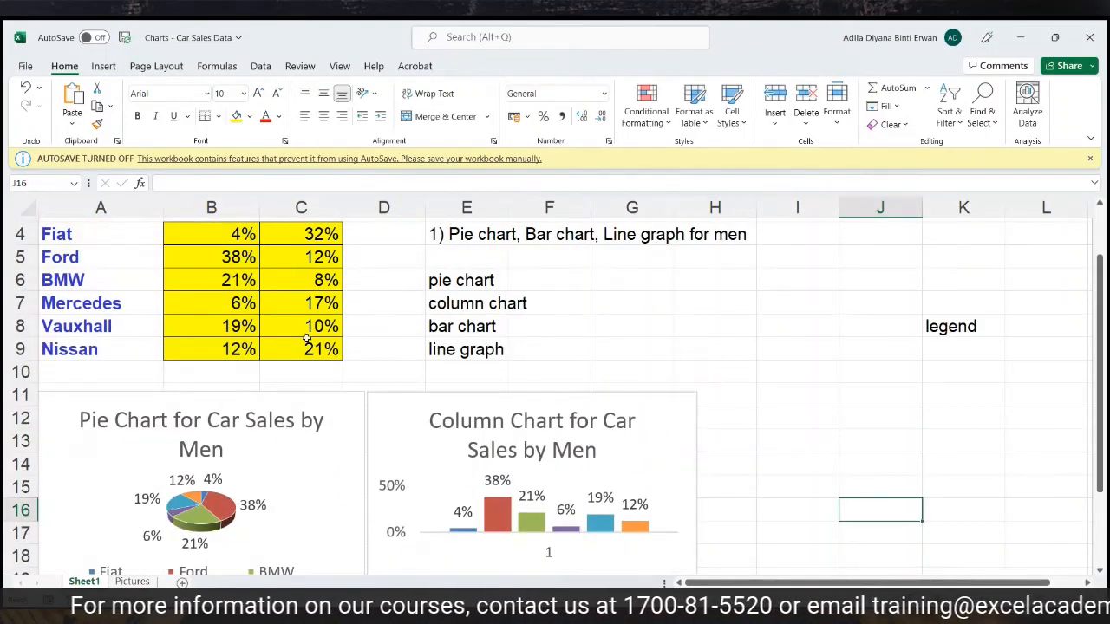
left_click_drag(87, 236, 210, 344)
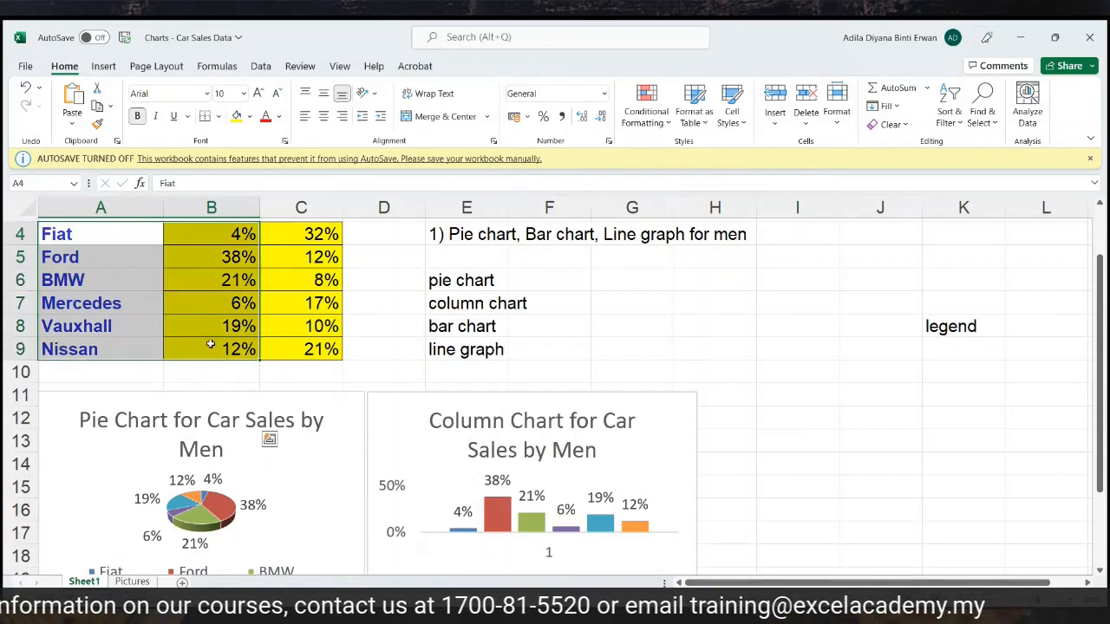
scroll(210, 344, "up", 1)
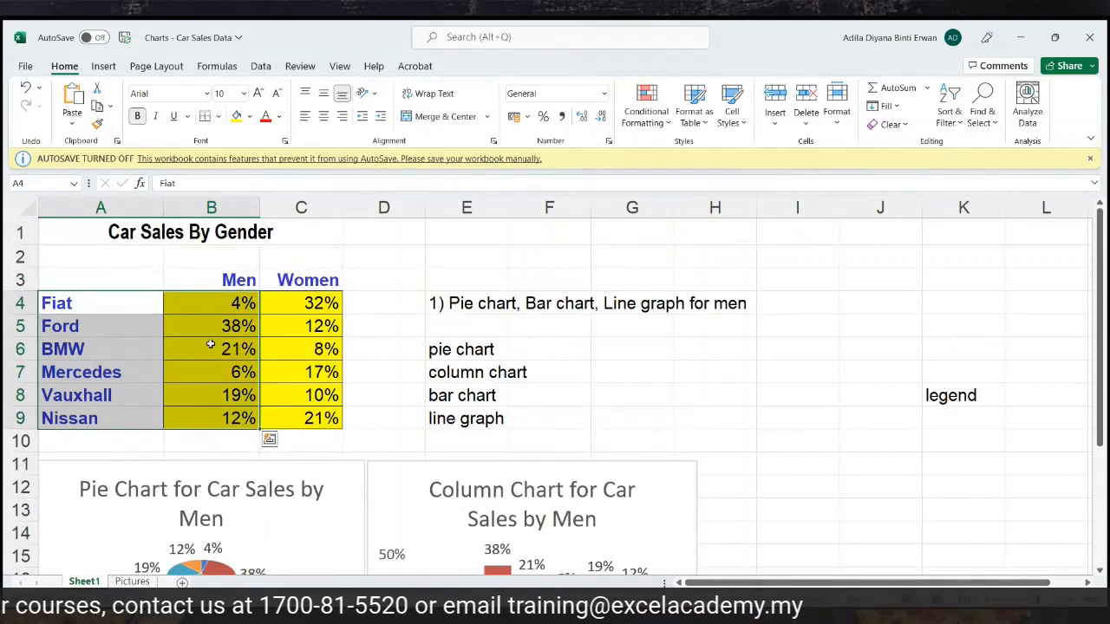
left_click(118, 70)
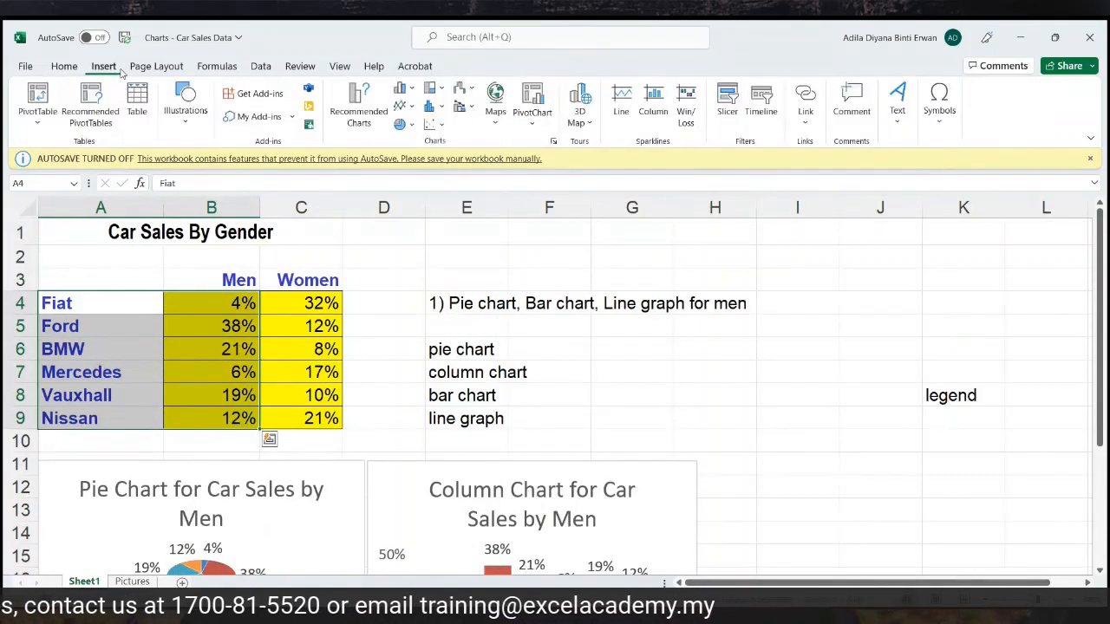
left_click(359, 116)
left_click(438, 134)
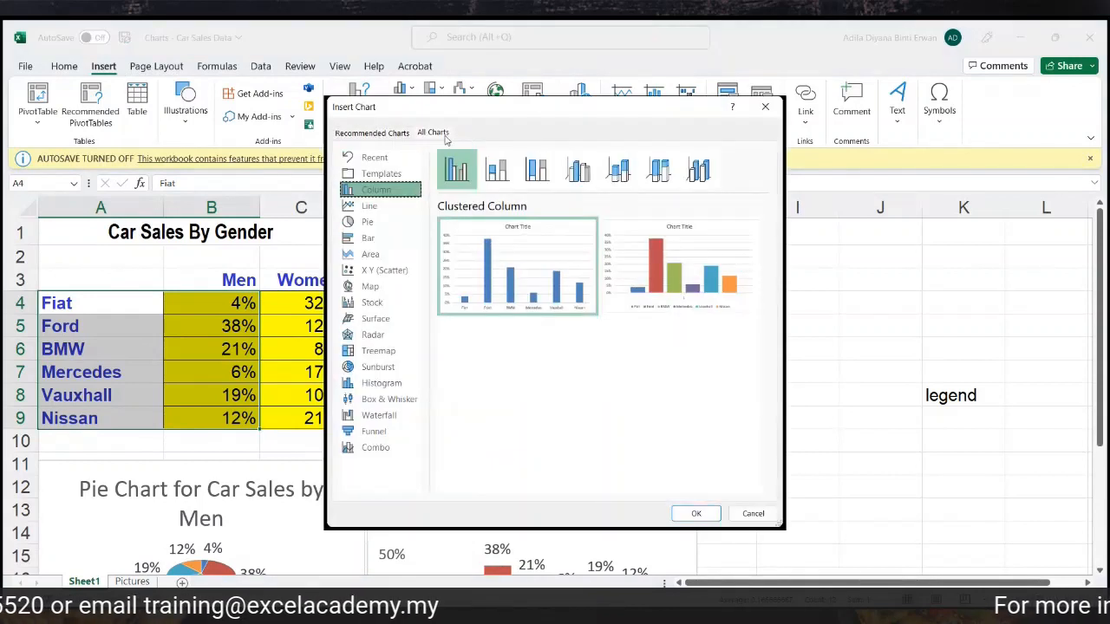
left_click(368, 238)
mouse_move(413, 248)
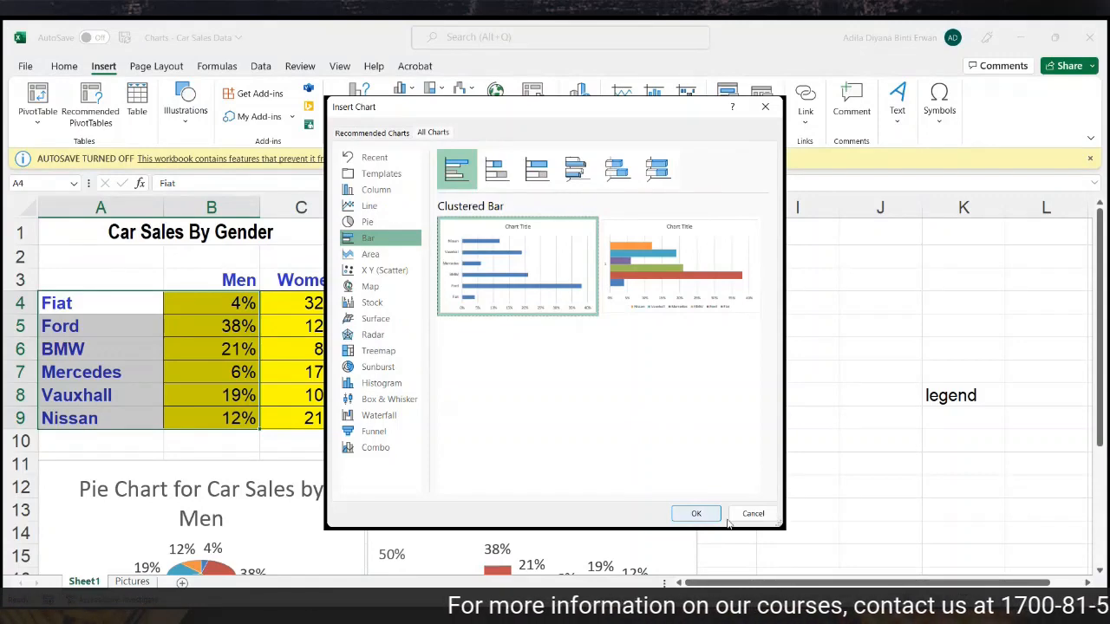
left_click(697, 513)
scroll(737, 500, "down", 1)
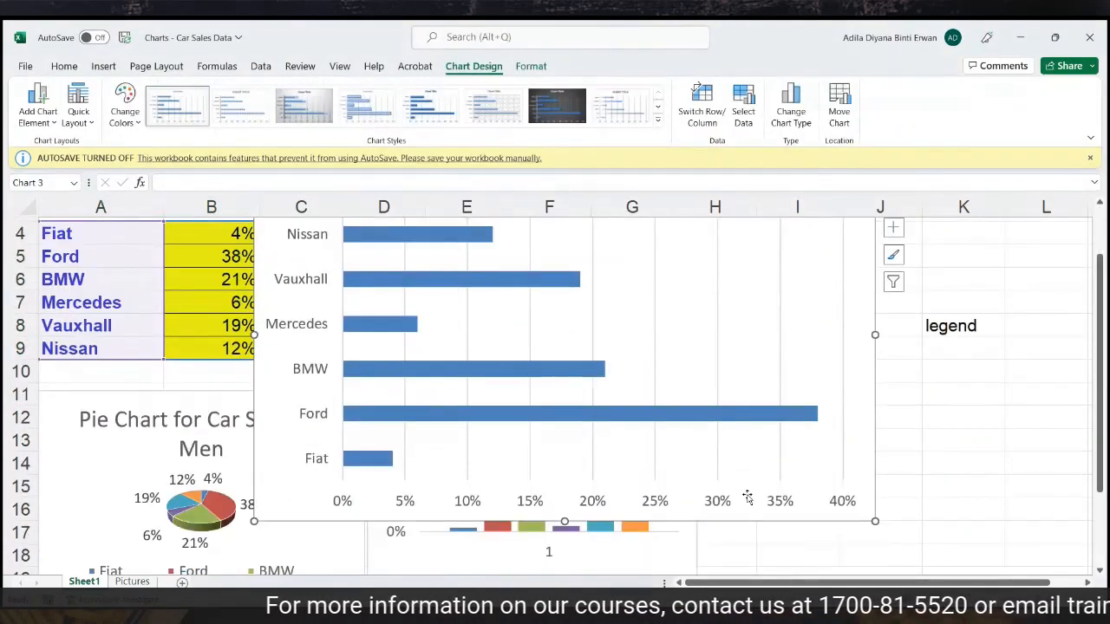
Title the bar chart "Bar Chart for Car Sales by Men" and add data labels to its bars
scroll(746, 497, "up", 1)
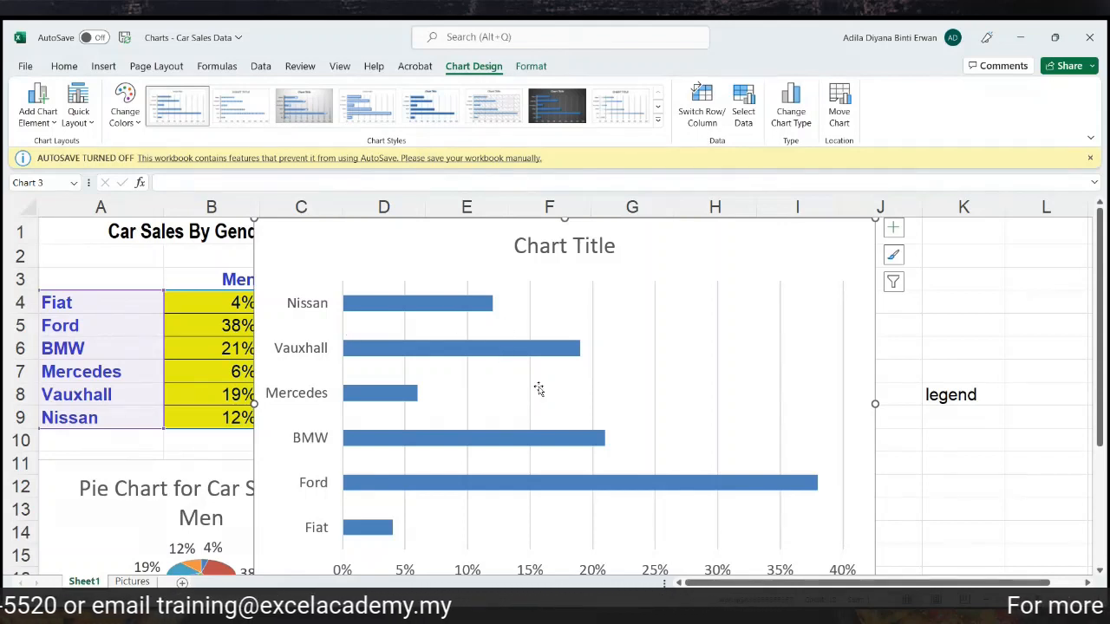
left_click(544, 251)
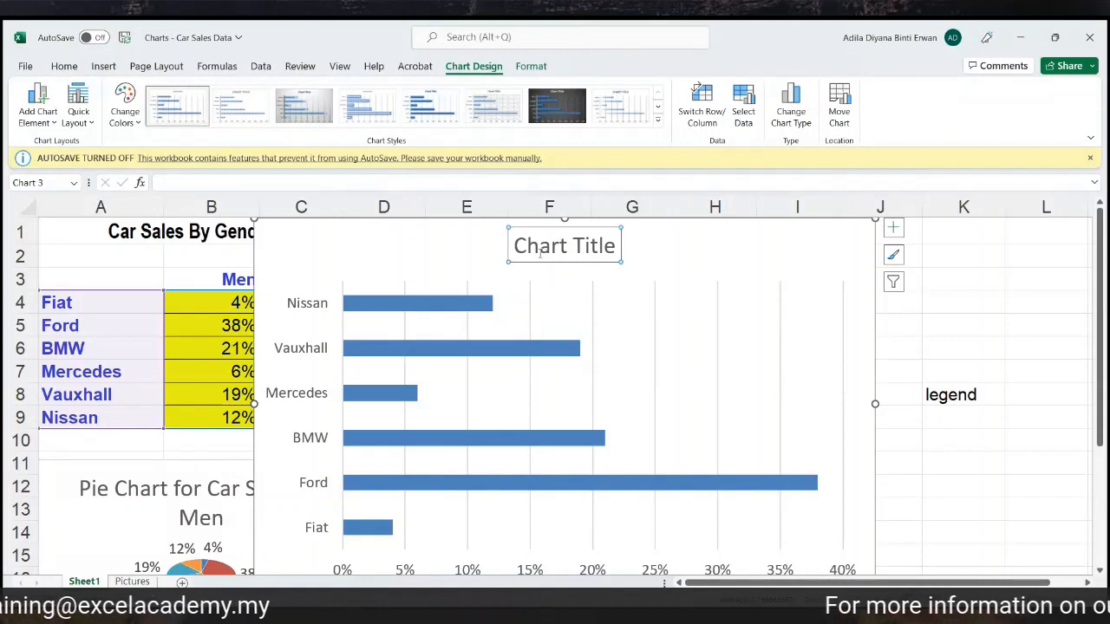
left_click_drag(515, 248, 609, 249)
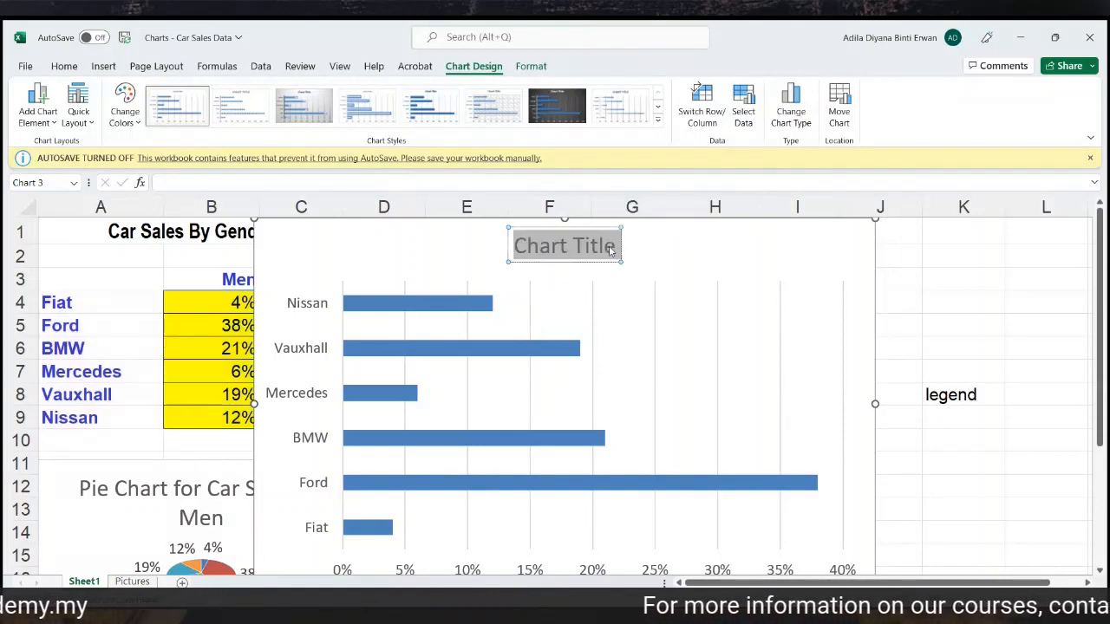
type("Bar Chart for Car Sales by Men")
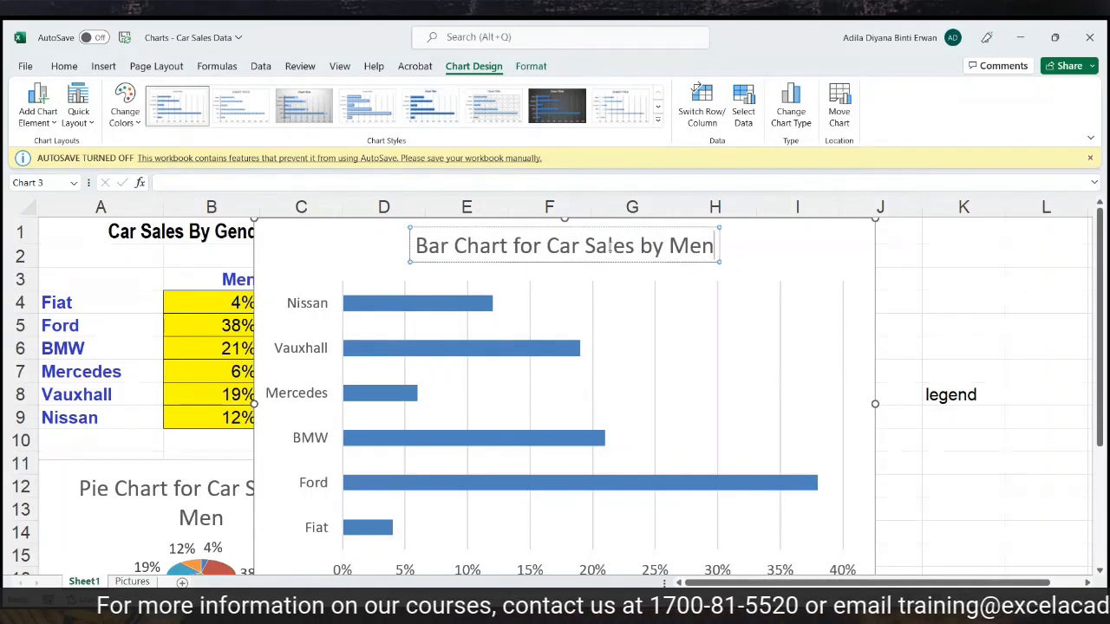
right_click(426, 305)
left_click(500, 424)
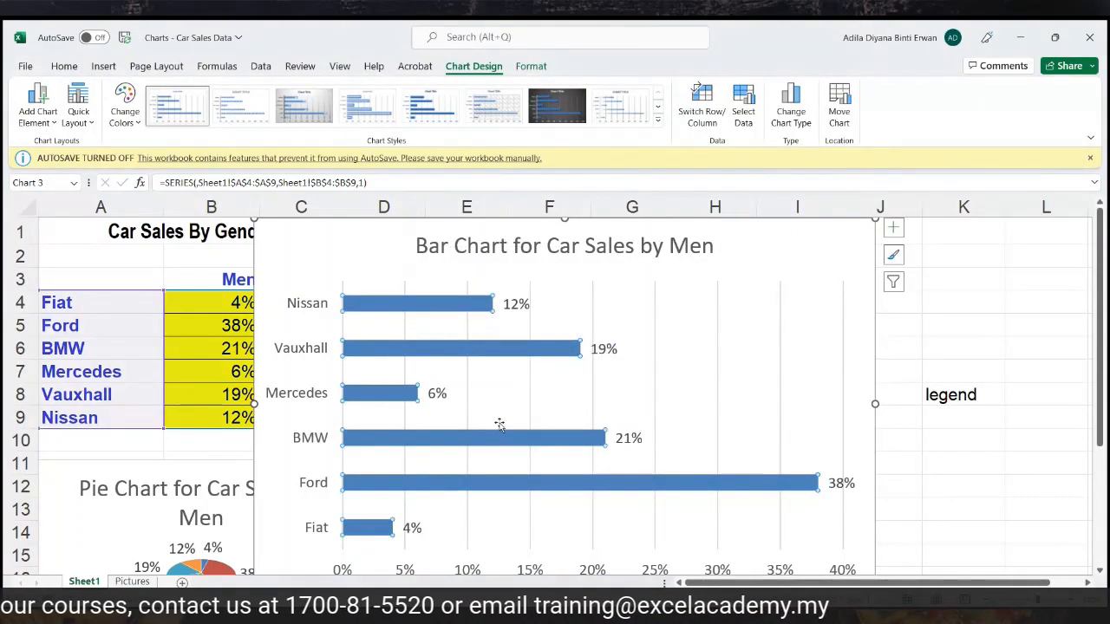
Delete the vertical gridlines from the bar chart
left_click(1006, 487)
scroll(1006, 492, "down", 1)
scroll(1006, 493, "up", 1)
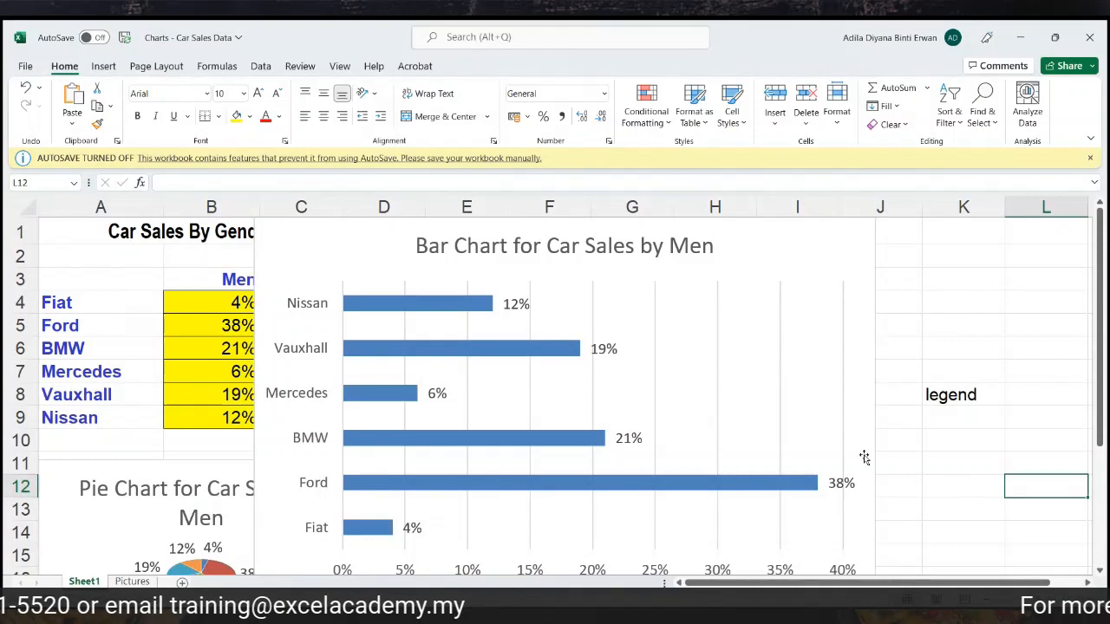
left_click(719, 448)
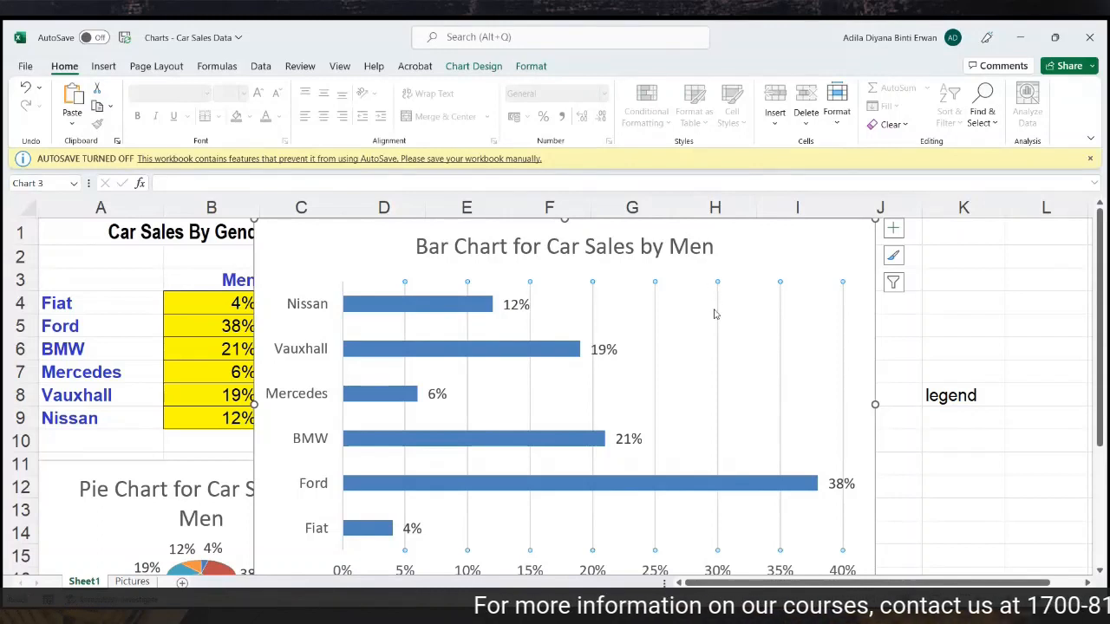
left_click(714, 311)
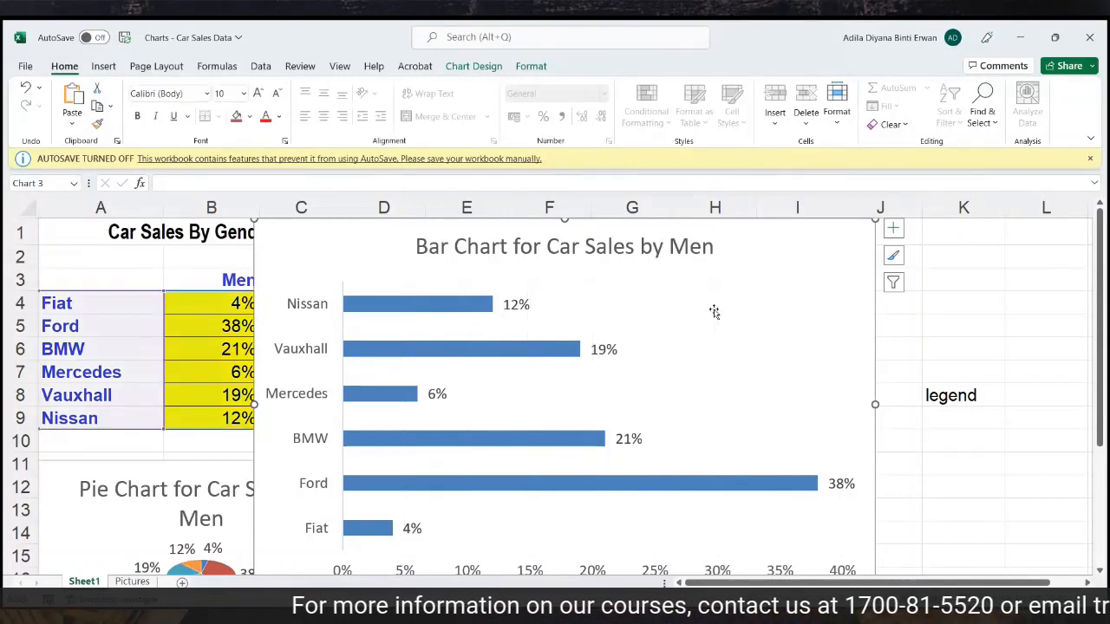
left_click(976, 497)
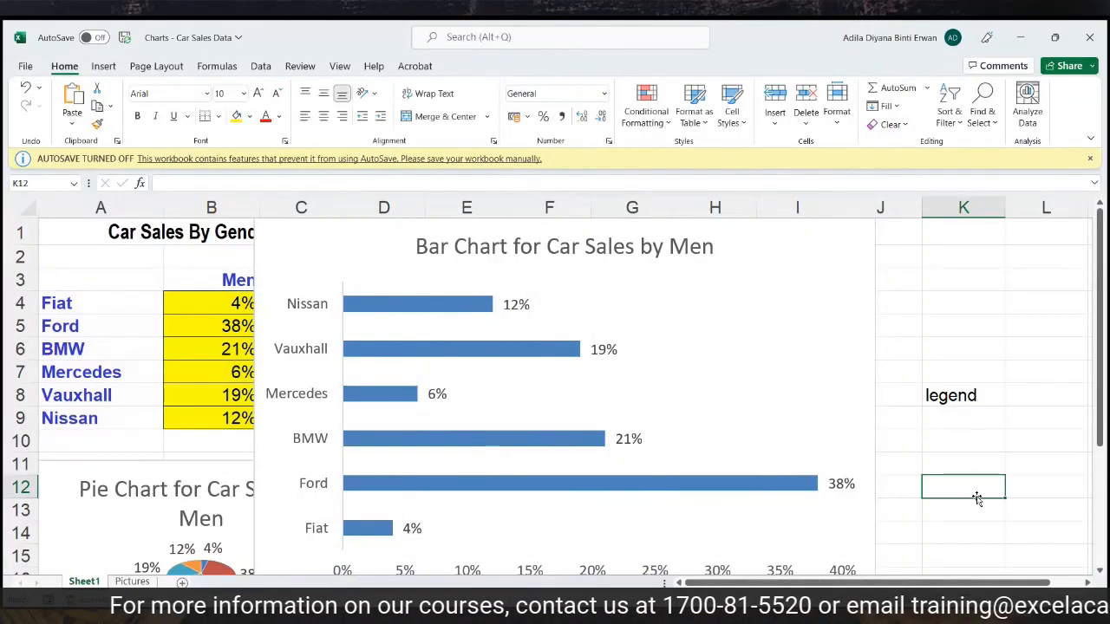
Shrink the bar chart to about the column chart's size and place it directly beside the column chart, starting at row 11
left_click(870, 408)
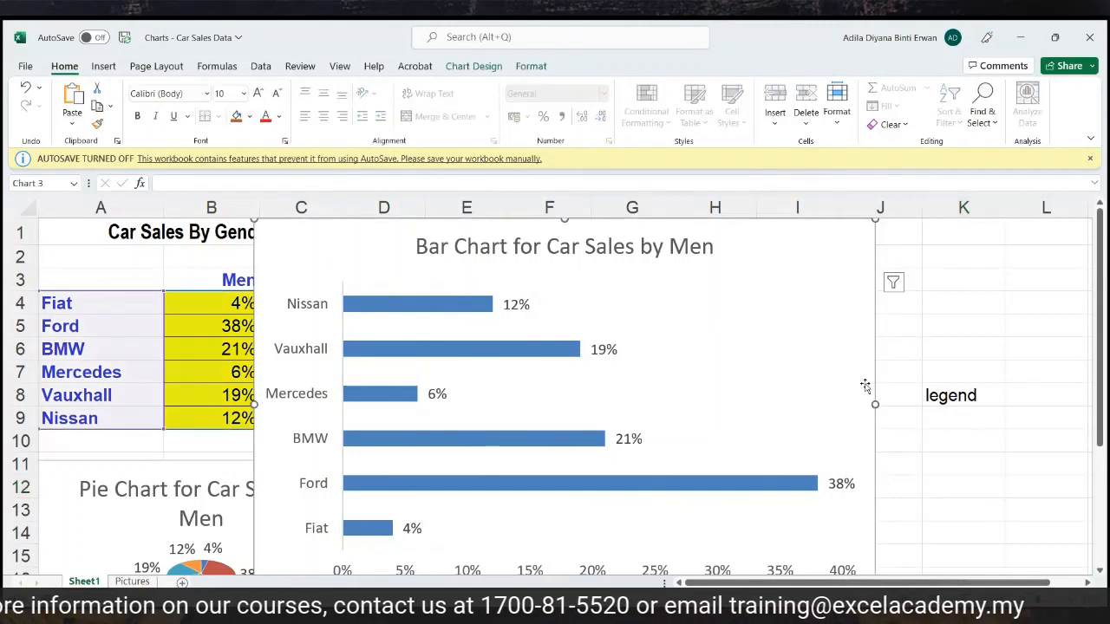
scroll(867, 406, "down", 1)
left_click_drag(875, 521, 639, 363)
scroll(639, 356, "up", 1)
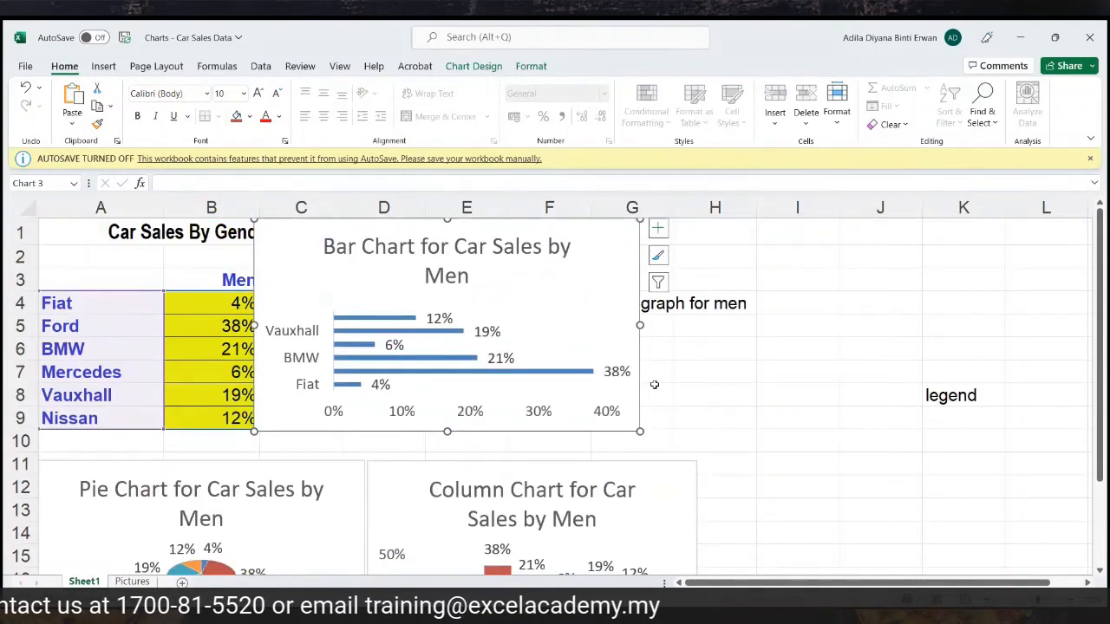
left_click_drag(597, 238, 1043, 474)
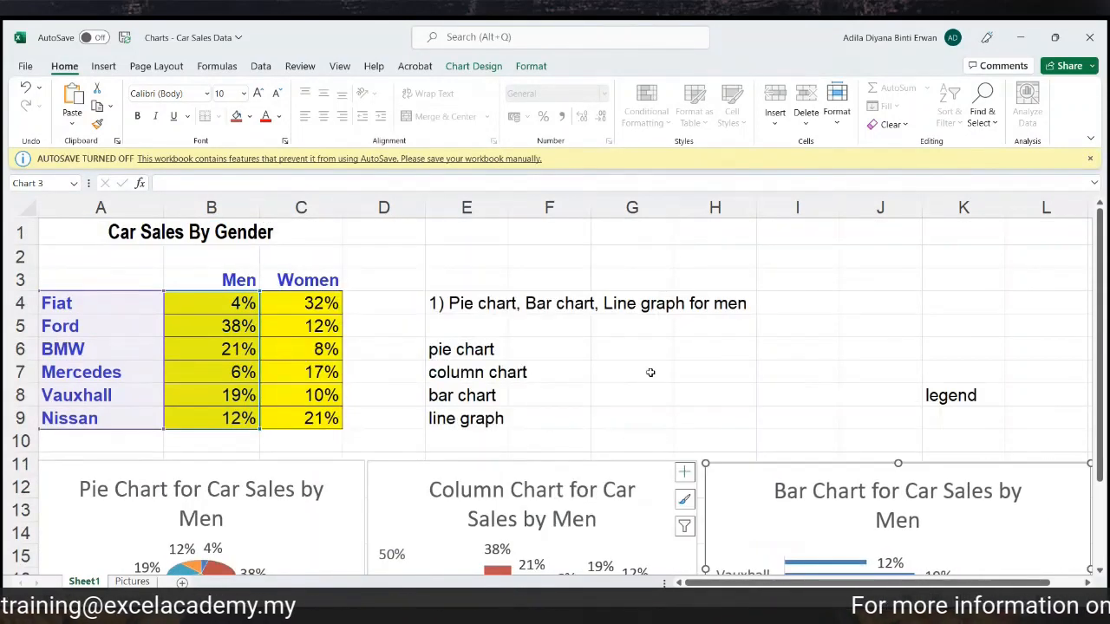
left_click(545, 425)
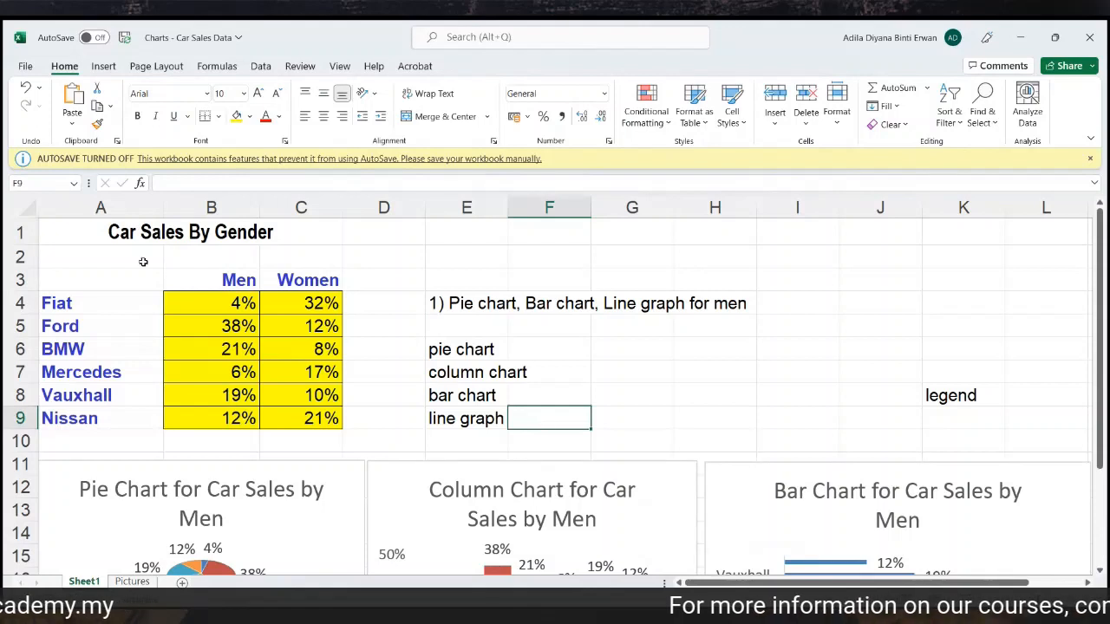
Insert a basic line chart of the car brands and men's sales in A4:B9
left_click_drag(71, 309, 221, 415)
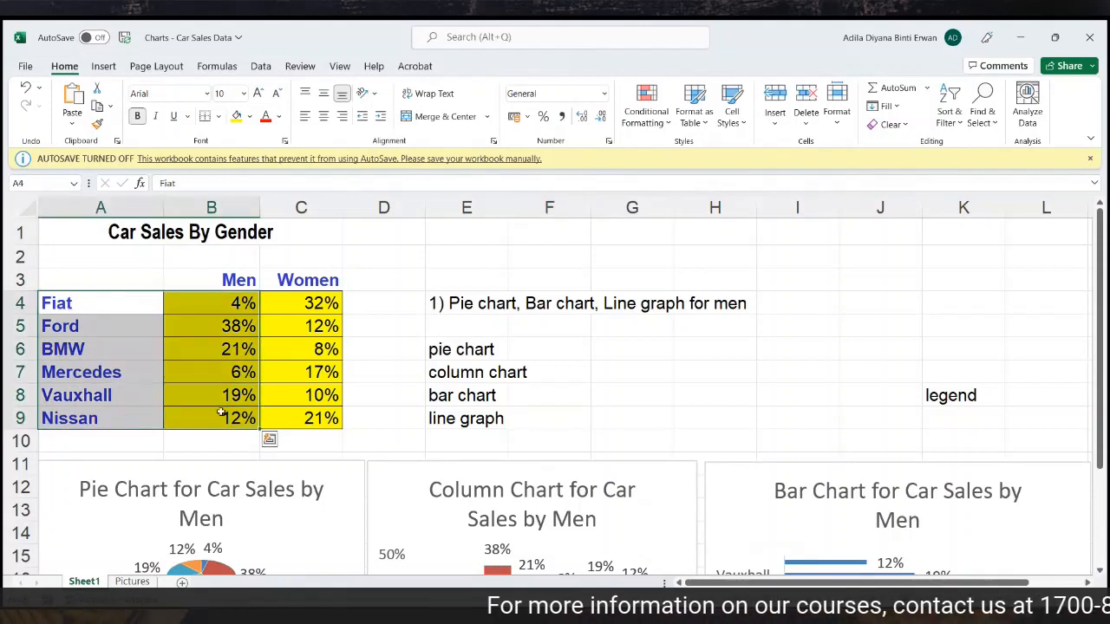
left_click(103, 66)
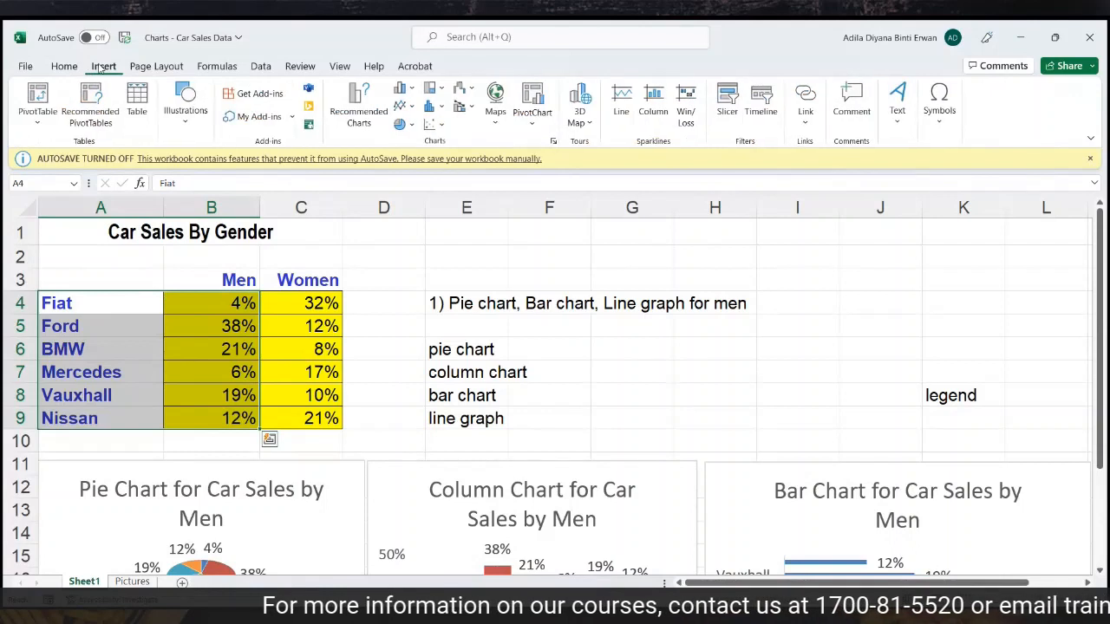
left_click(347, 98)
left_click(424, 134)
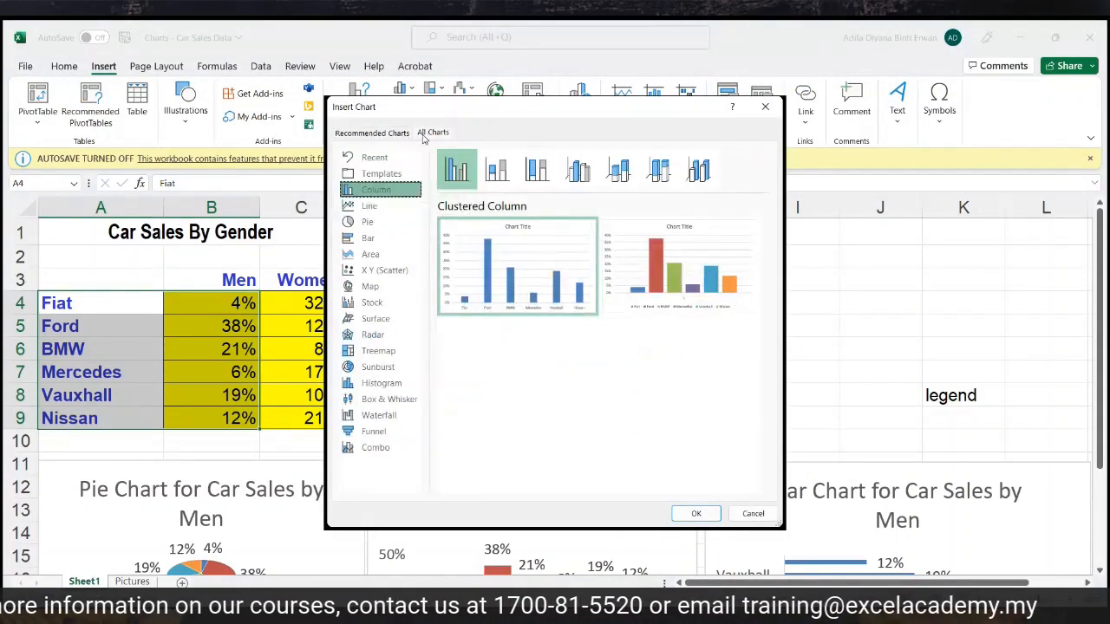
left_click(397, 209)
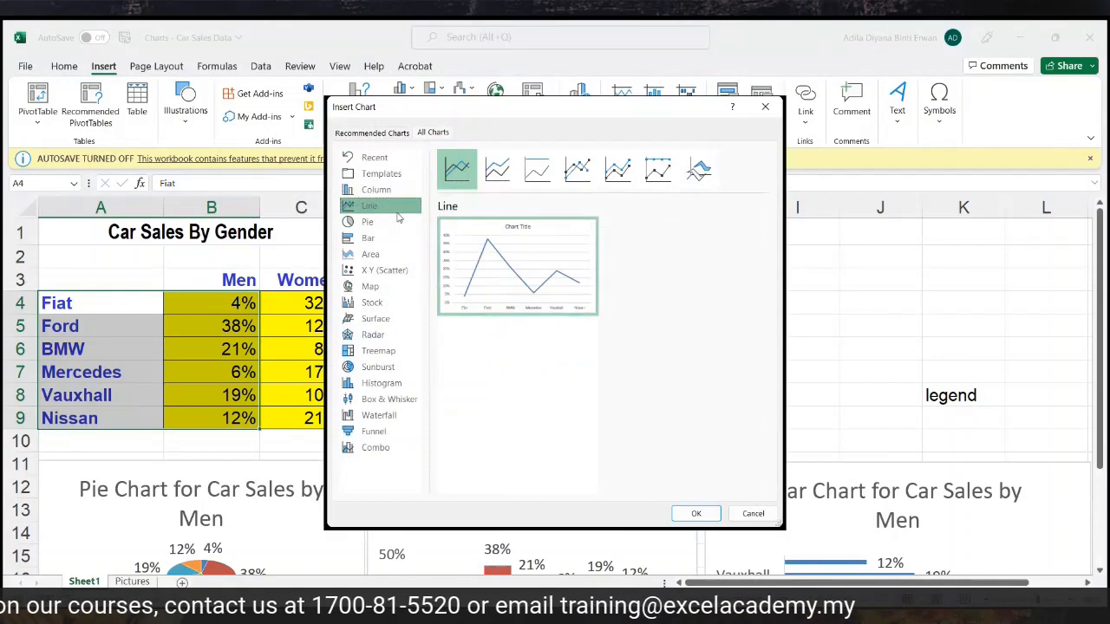
left_click(697, 514)
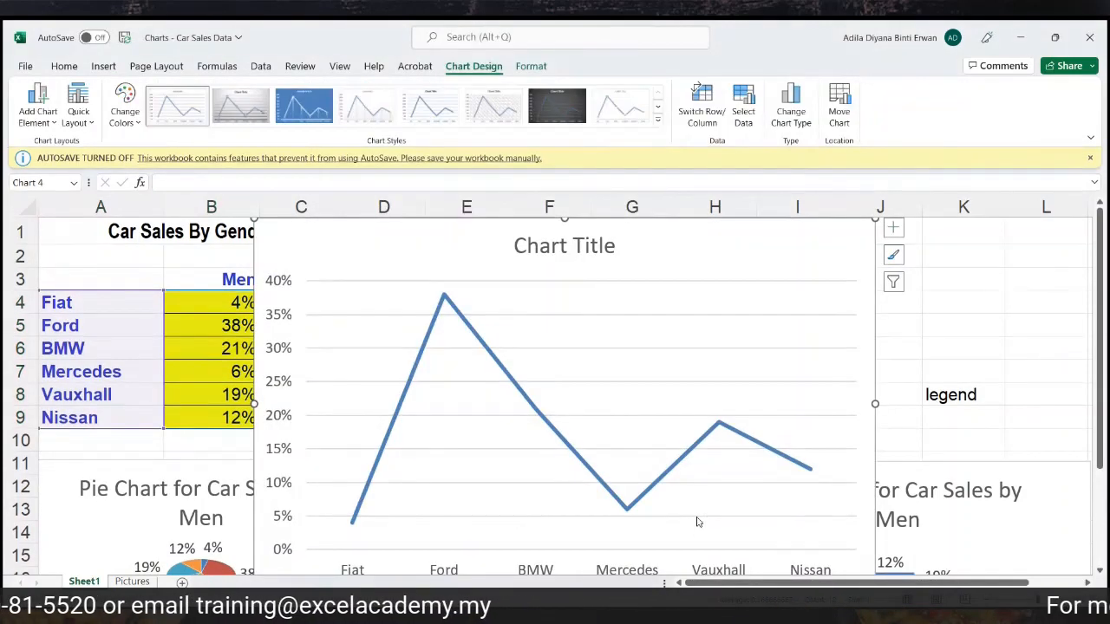
scroll(704, 507, "down", 1)
scroll(706, 507, "up", 1)
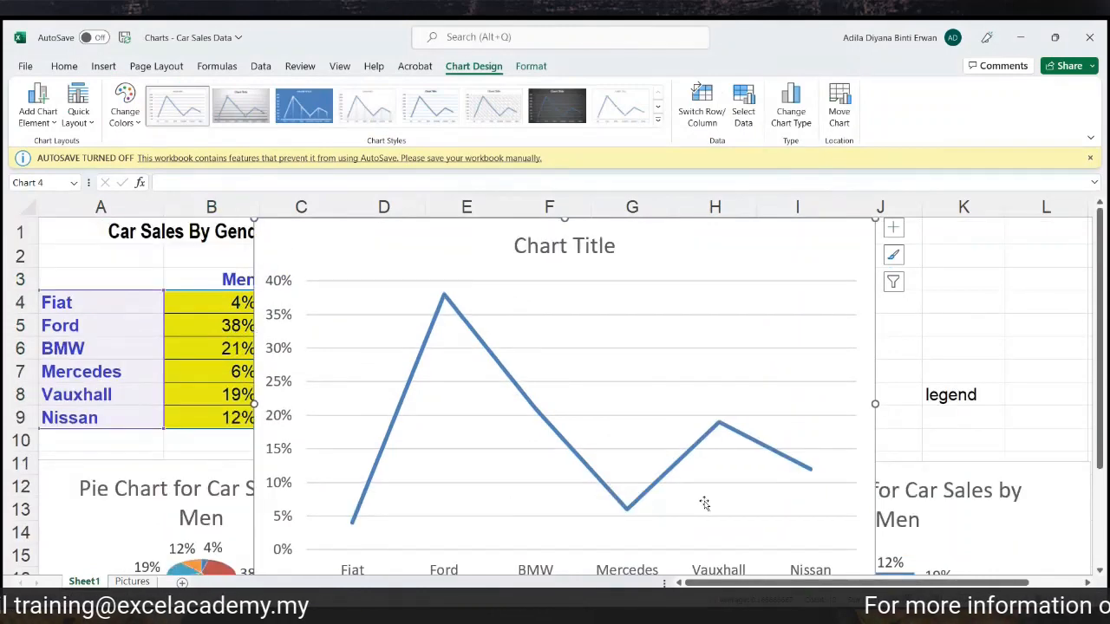
Title the line chart "Line Graph for Car Sales by Men"
left_click(529, 250)
left_click(527, 248)
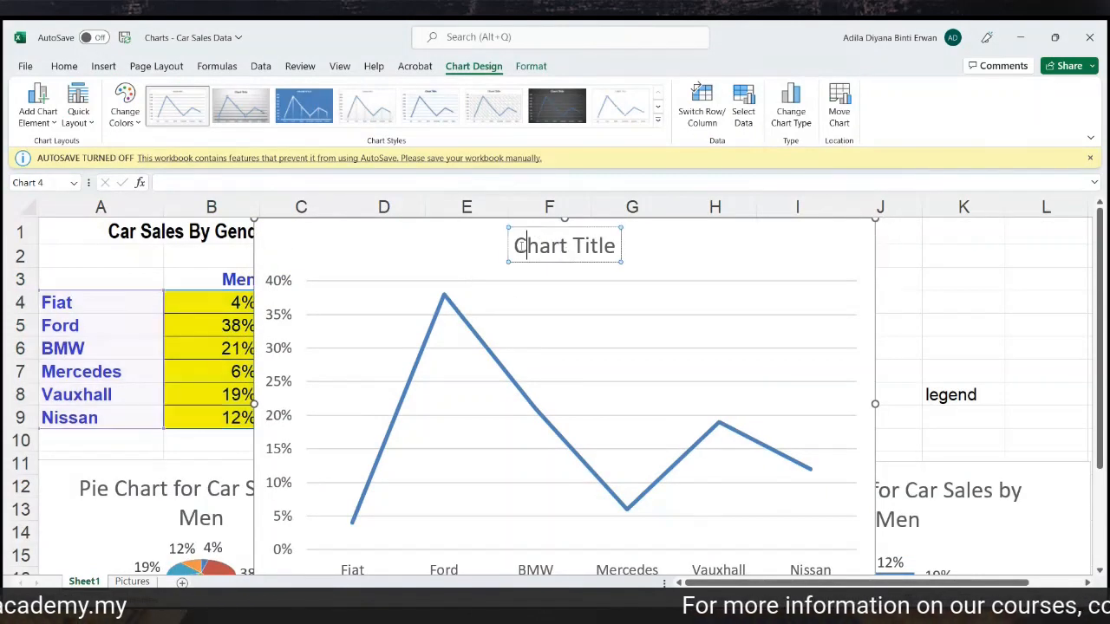
left_click_drag(518, 248, 649, 259)
type("Line")
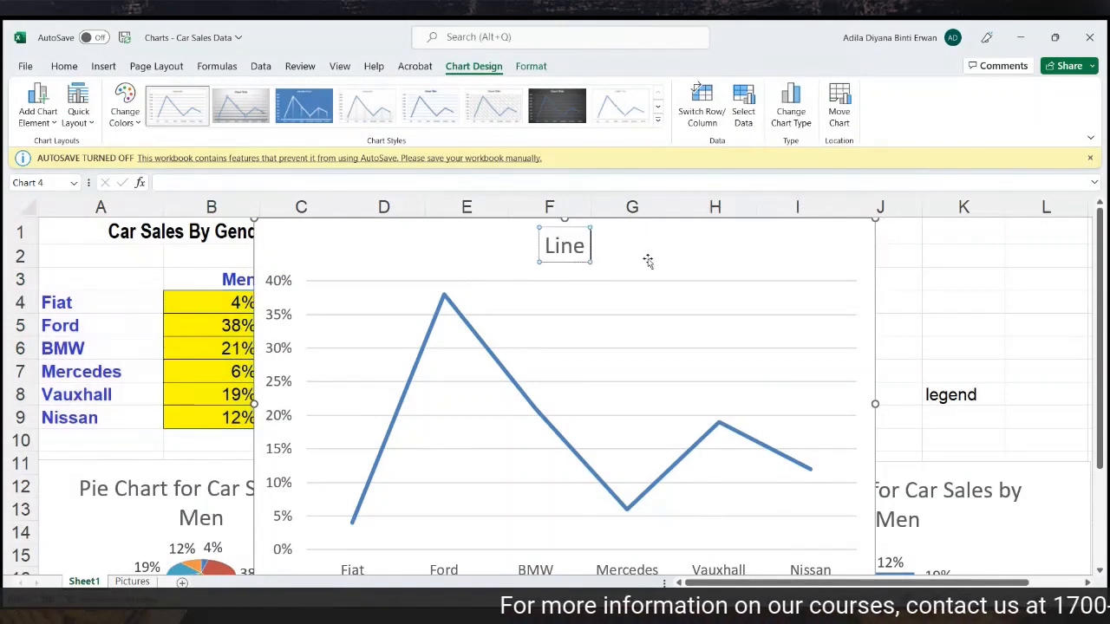
type(" gr")
key("BackSpace")
key("BackSpace")
type("G")
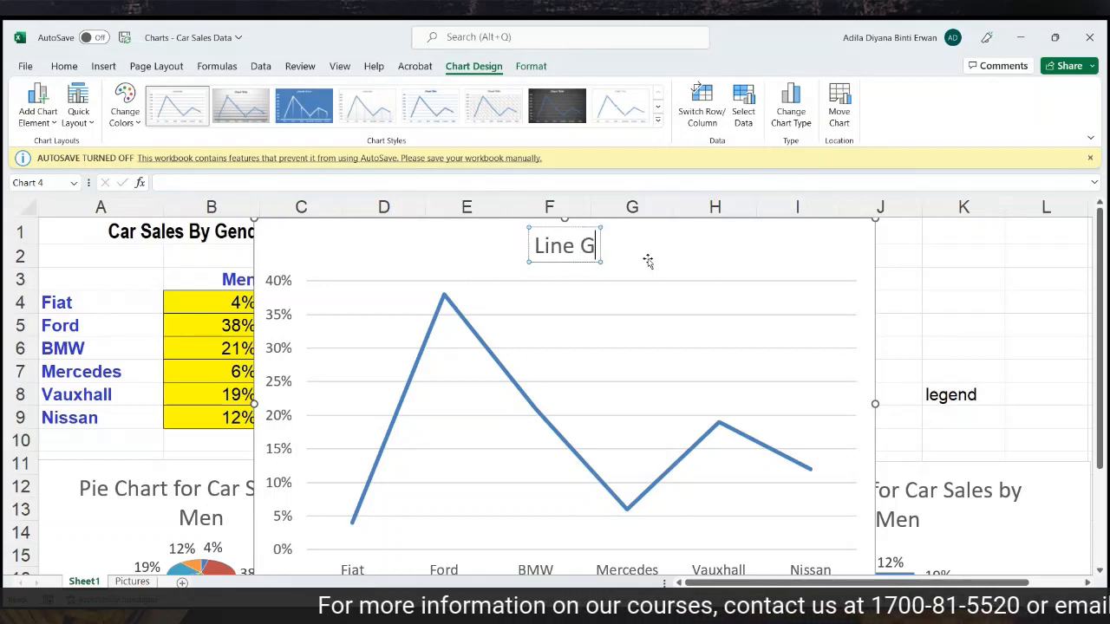
type("raph fo")
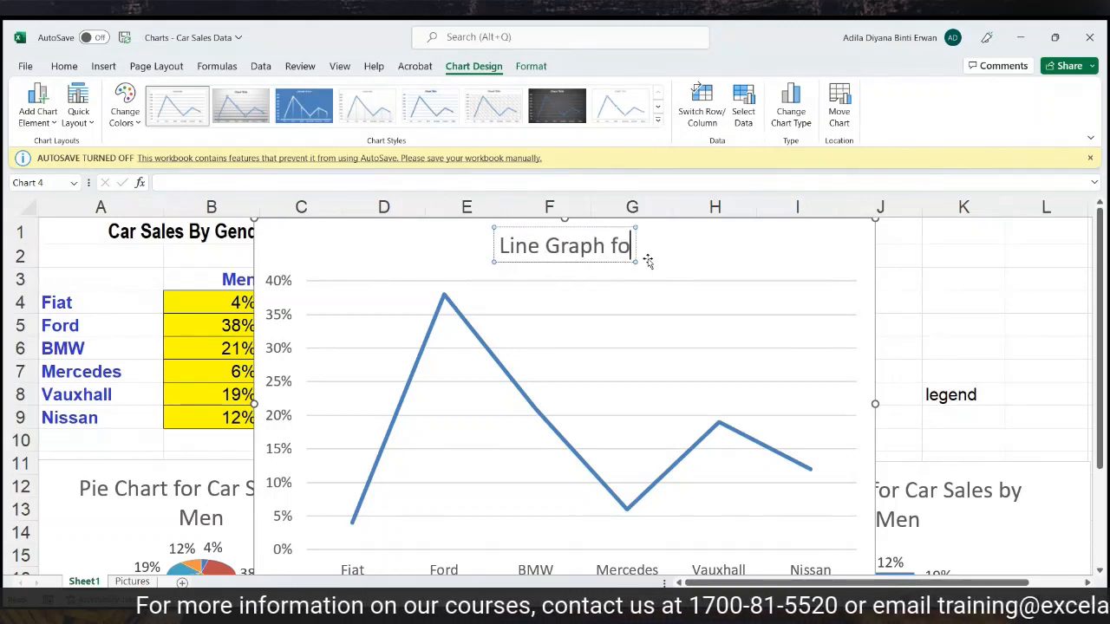
type("r Car Sale")
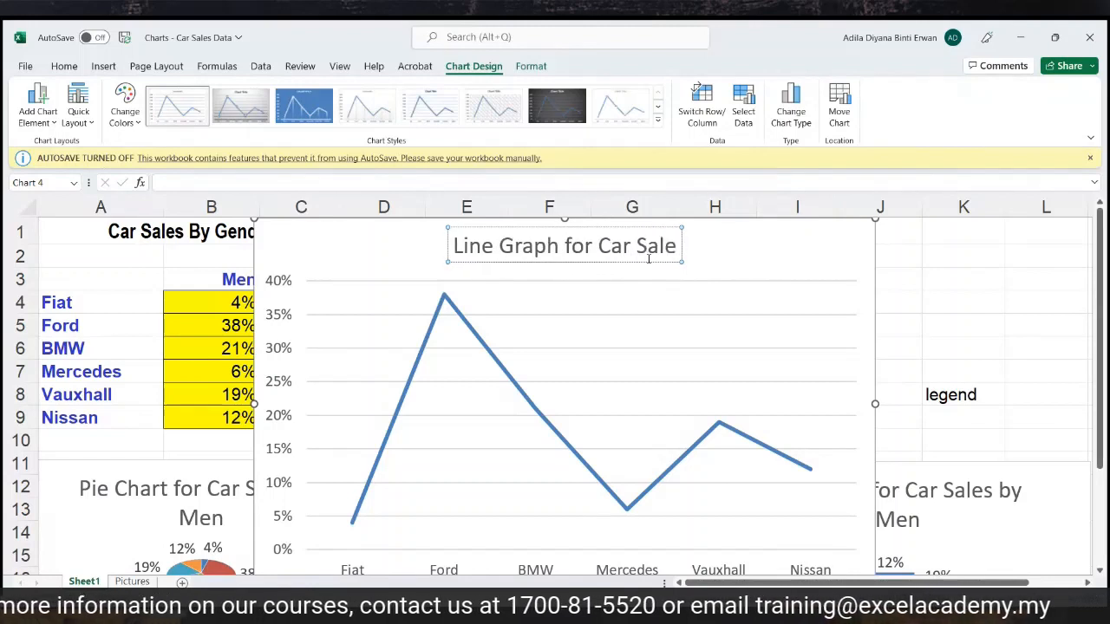
type("s by Men")
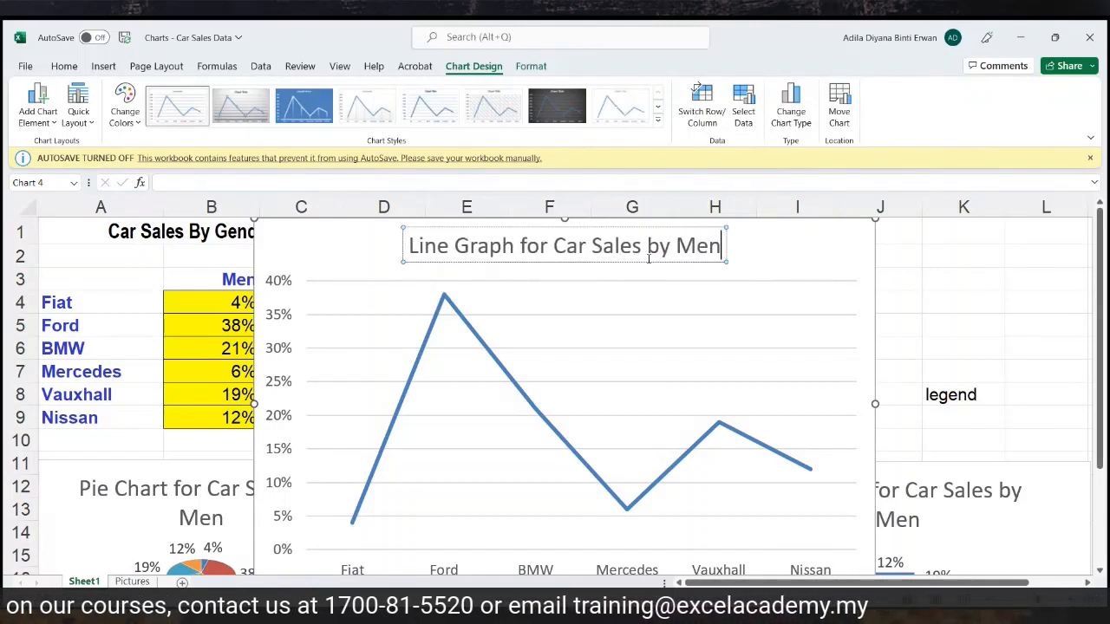
Add data labels to the line chart's series and delete the chart's horizontal gridlines
right_click(575, 456)
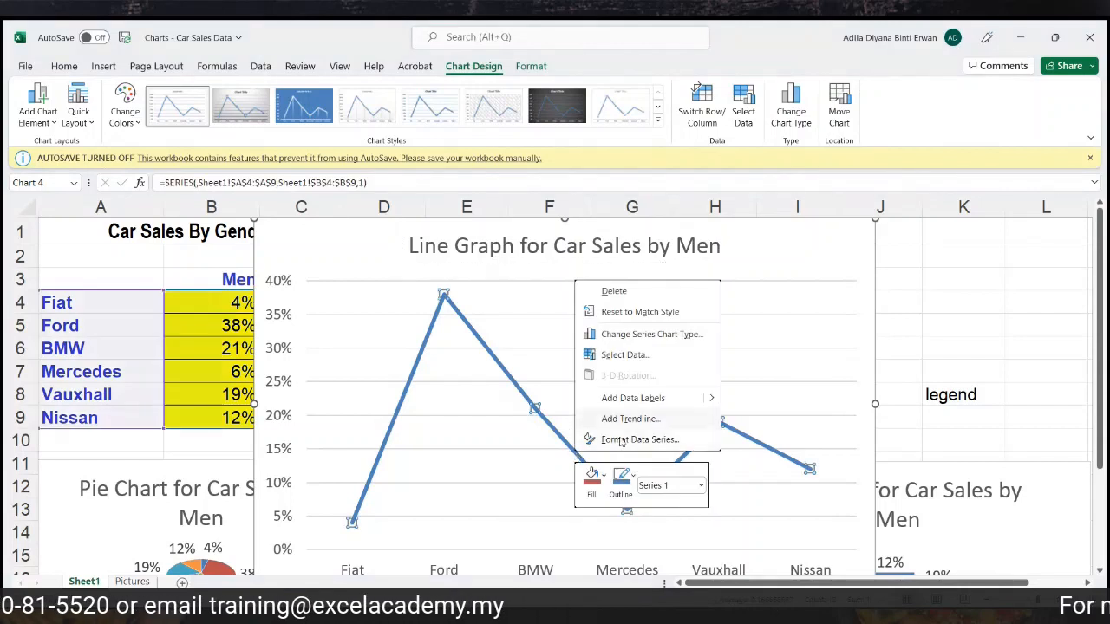
left_click(649, 398)
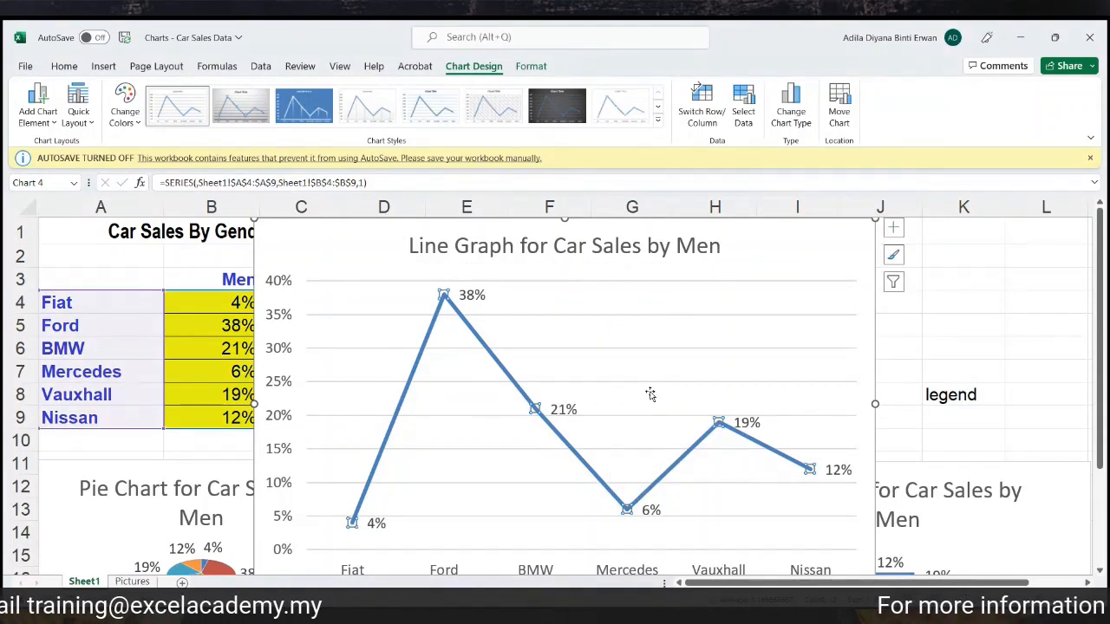
left_click(988, 328)
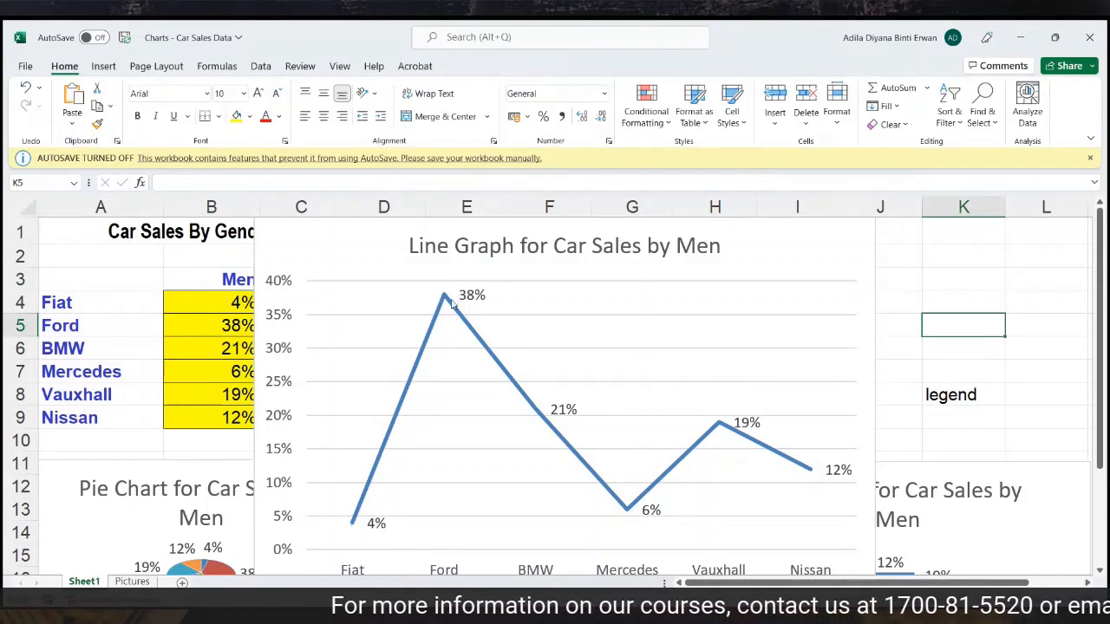
left_click(709, 320)
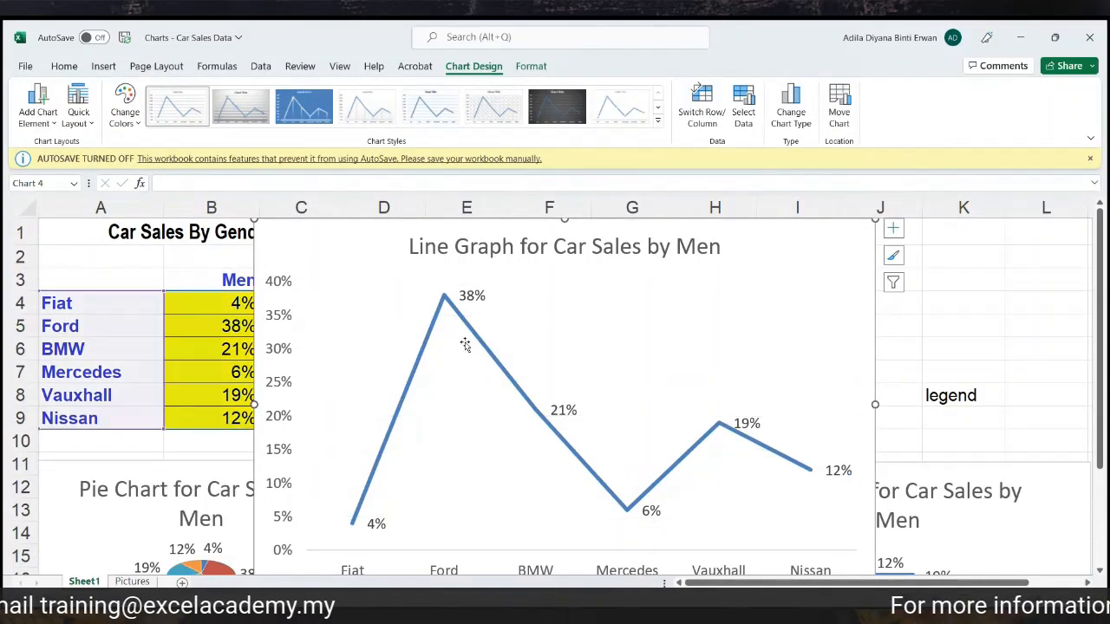
left_click(946, 346)
scroll(947, 346, "down", 1)
scroll(946, 346, "up", 1)
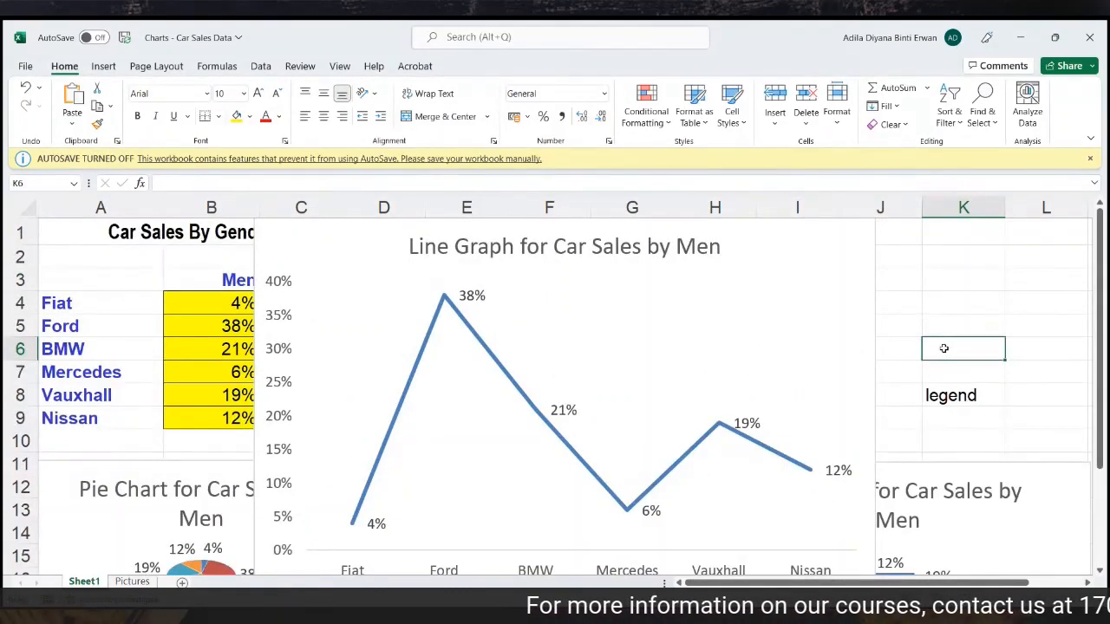
Shrink the line chart to about the bar chart's size and place it directly above the bar chart, ending at row 10
left_click(820, 348)
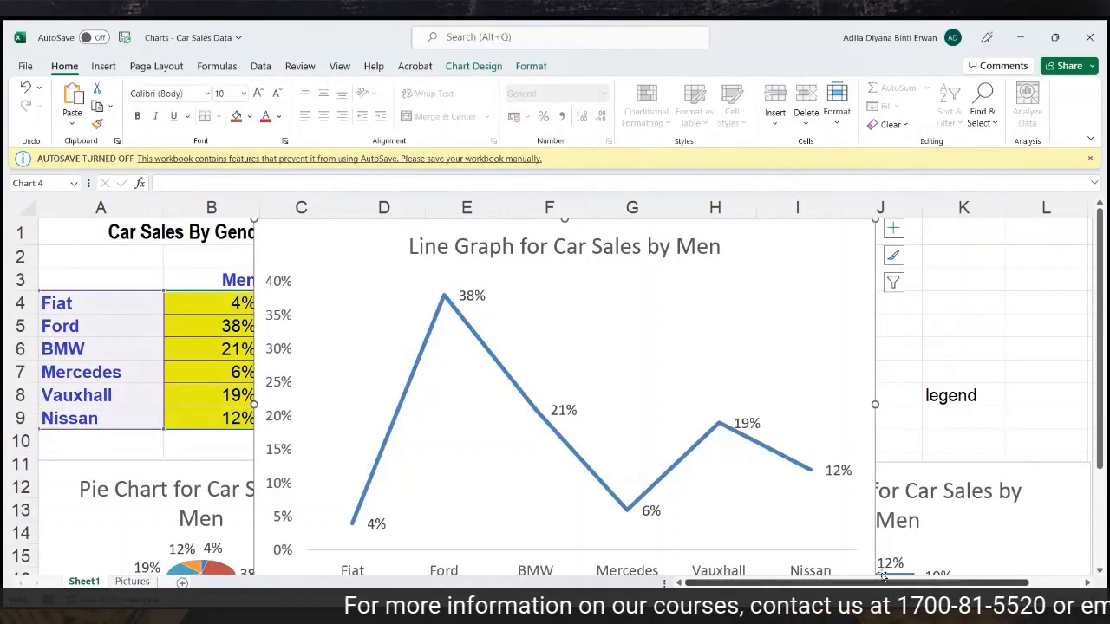
scroll(876, 572, "down", 1)
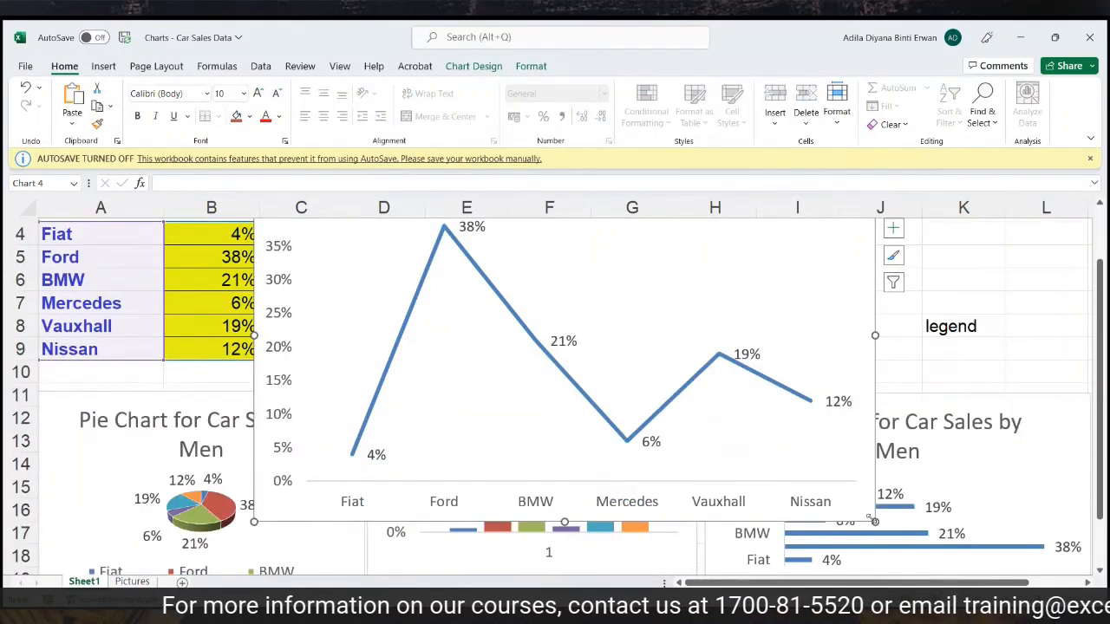
left_click_drag(874, 522, 638, 368)
scroll(760, 356, "up", 1)
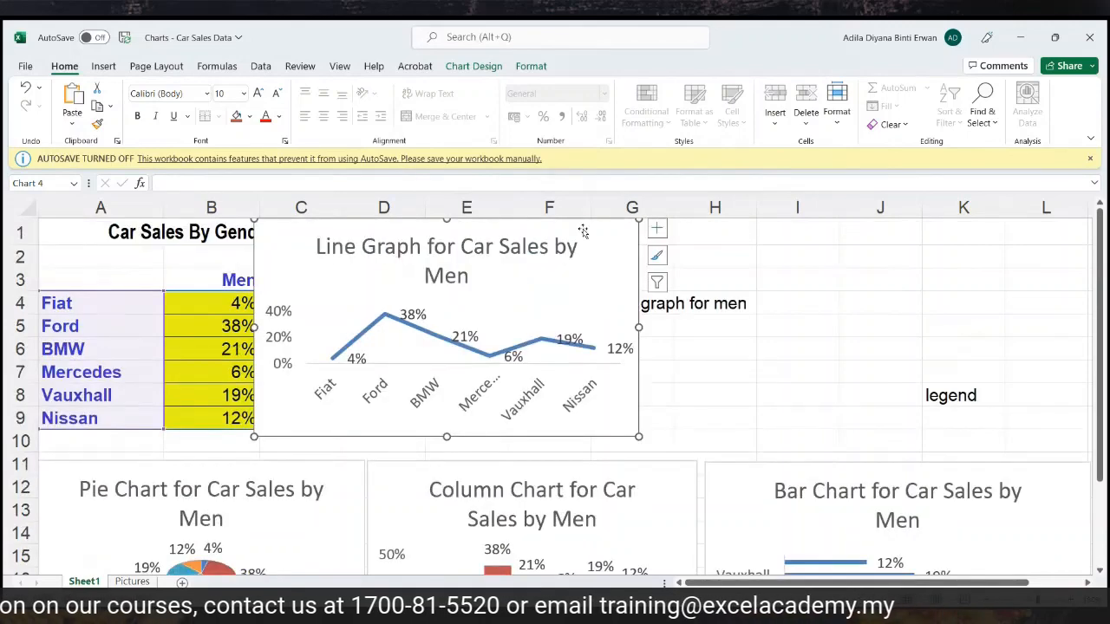
left_click_drag(583, 231, 1032, 245)
scroll(517, 468, "down", 1)
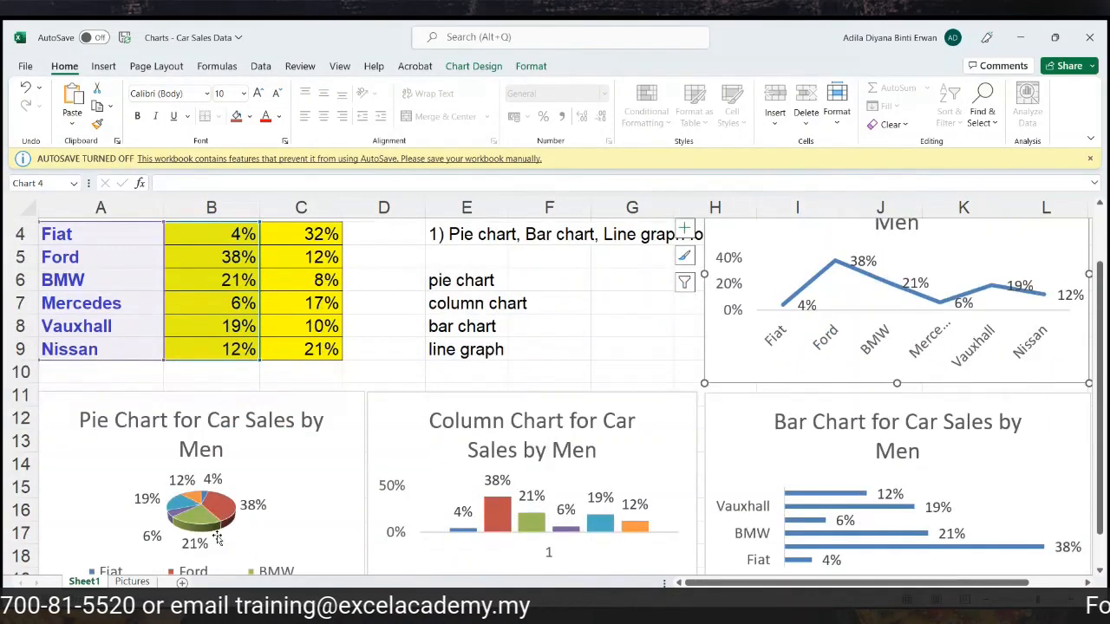
scroll(523, 523, "up", 1)
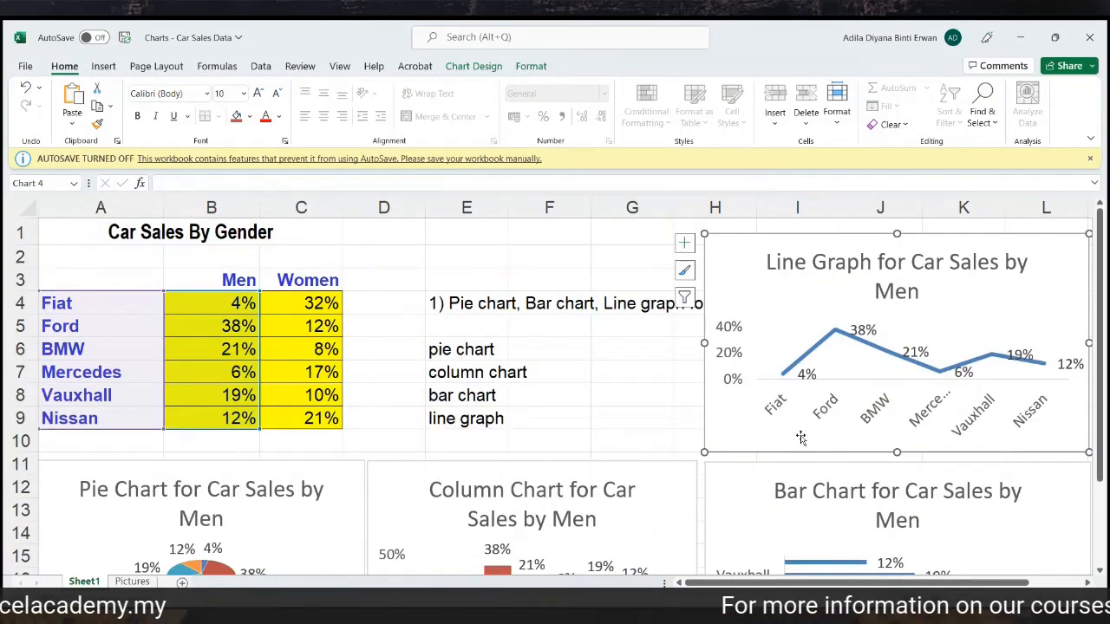
left_click(646, 436)
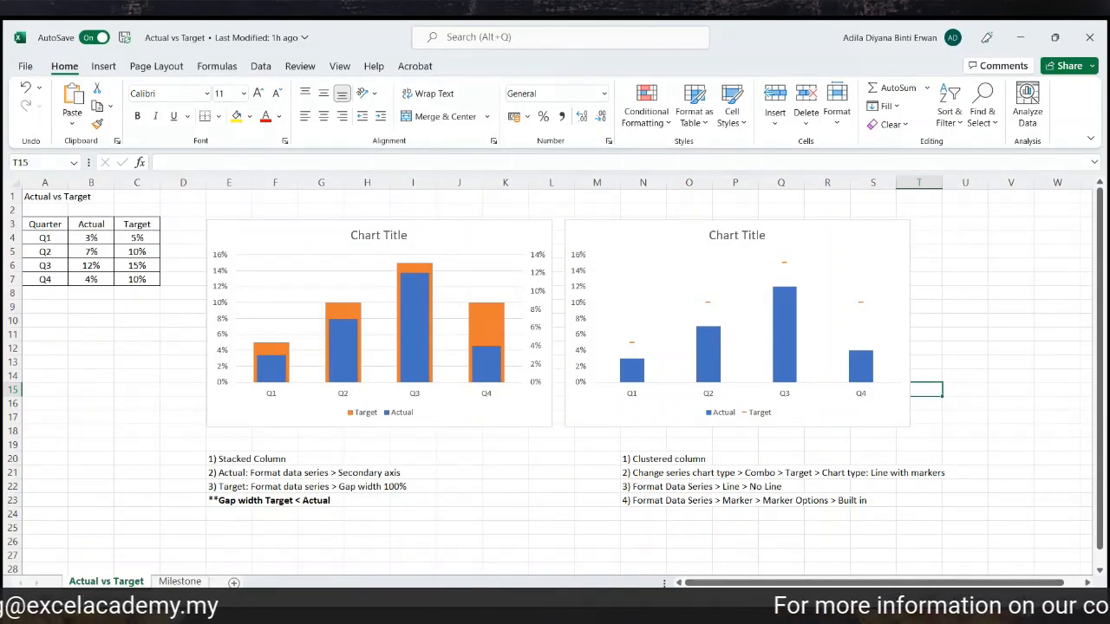
Examine the Actual vs Target table and its two comparison charts at a larger zoom
scroll(555, 365, "up", 5, "ctrl")
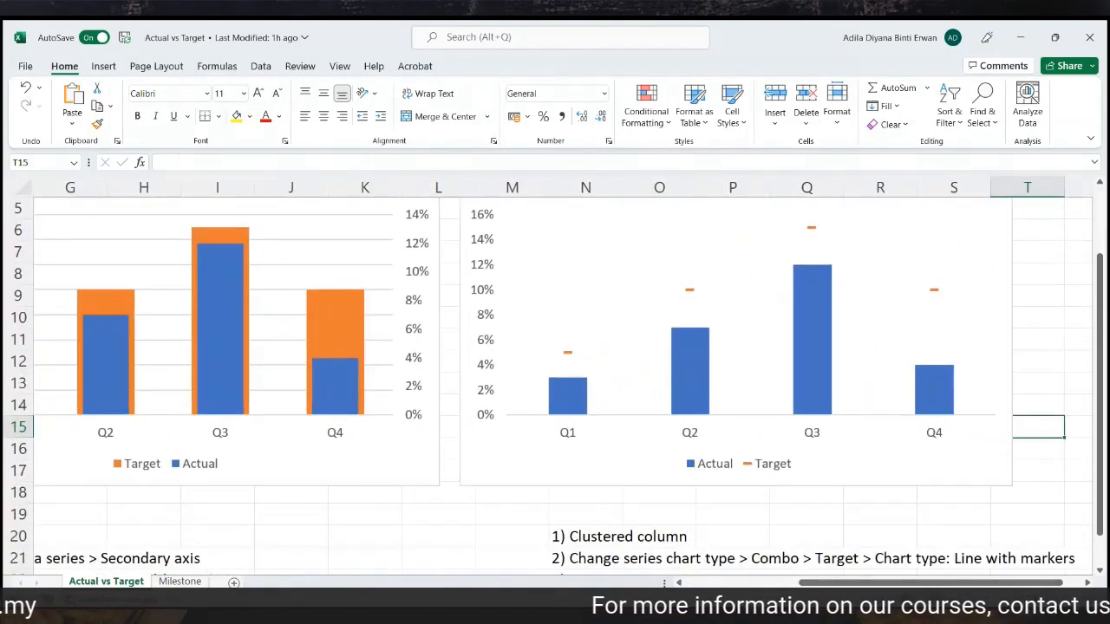
scroll(555, 364, "left", 3)
scroll(623, 561, "up", 2)
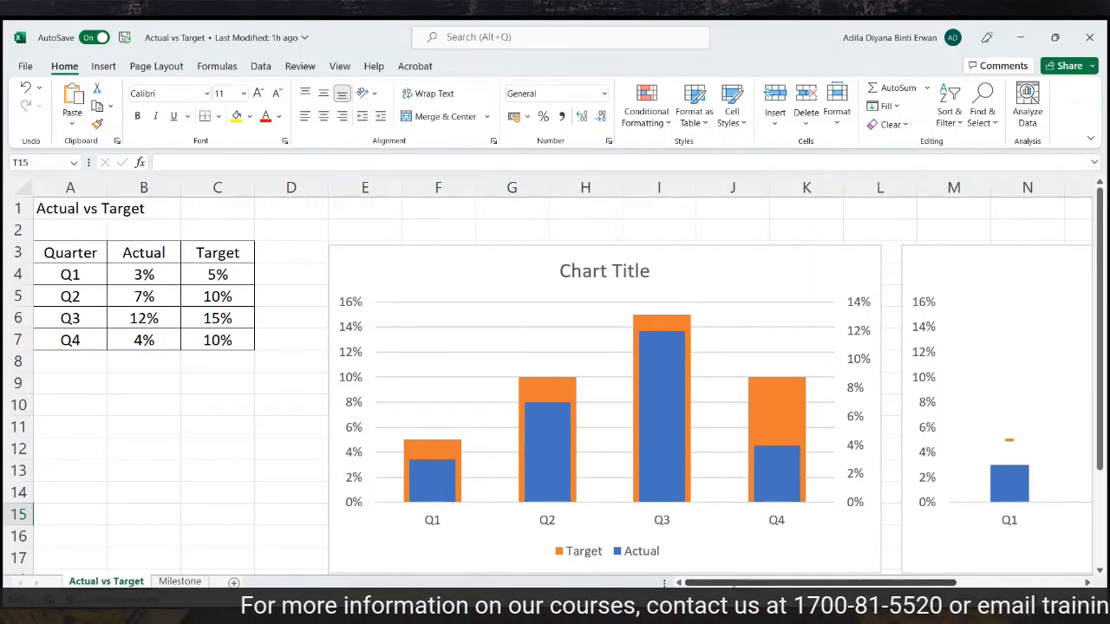
left_click_drag(733, 584, 837, 587)
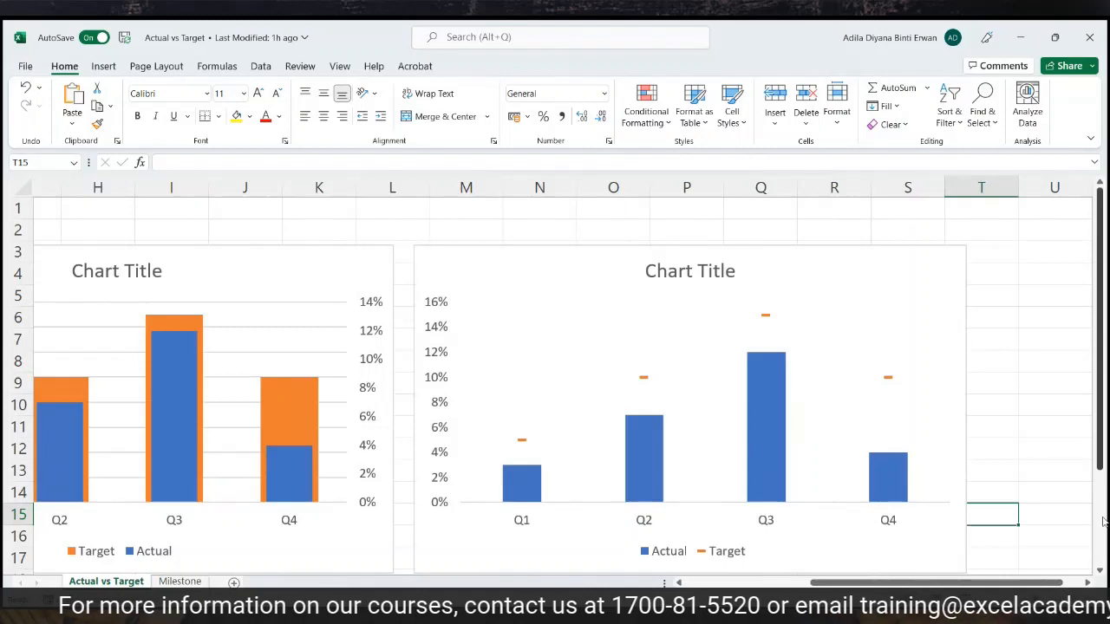
left_click(1065, 600)
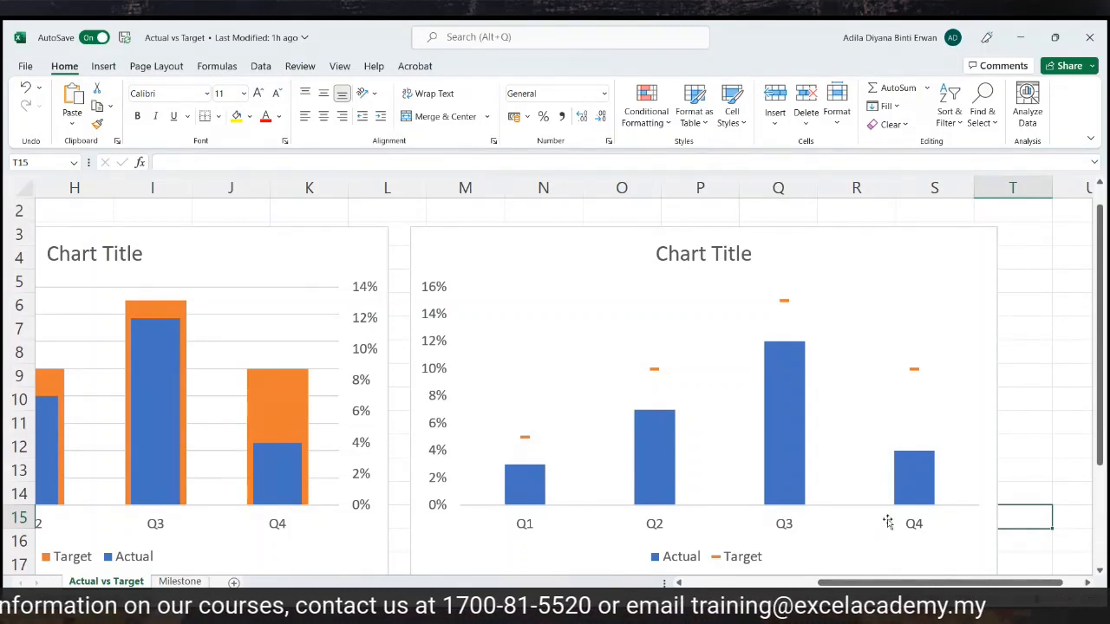
Examine the Actual vs Target table's Quarter, Actual and Target columns beside its finished comparison chart
left_click_drag(913, 583, 777, 583)
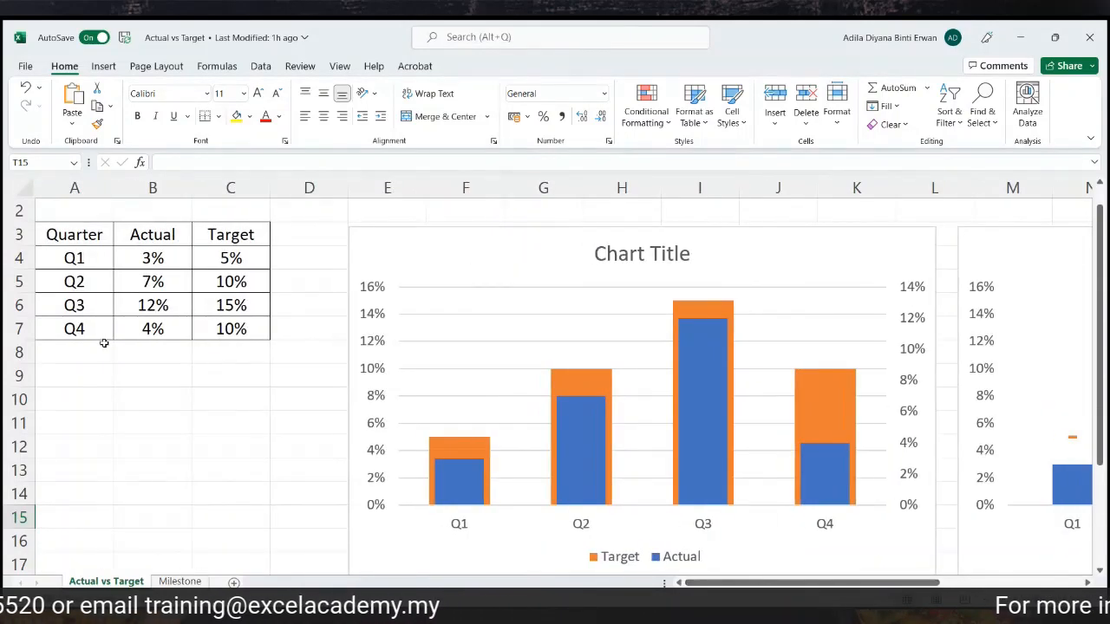
left_click_drag(75, 187, 228, 186)
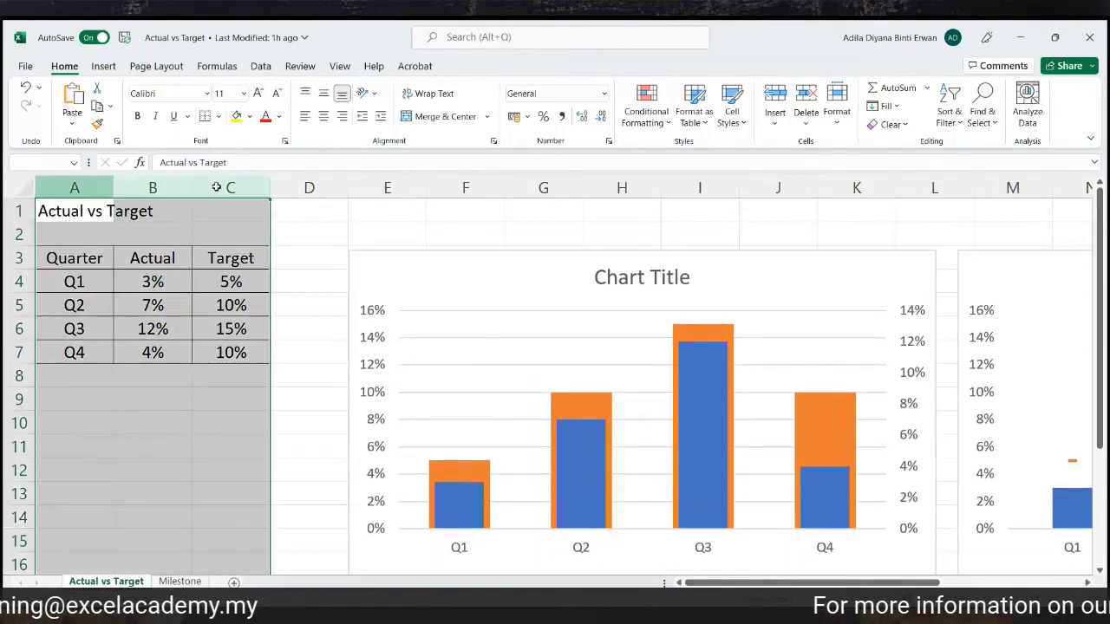
left_click(183, 396)
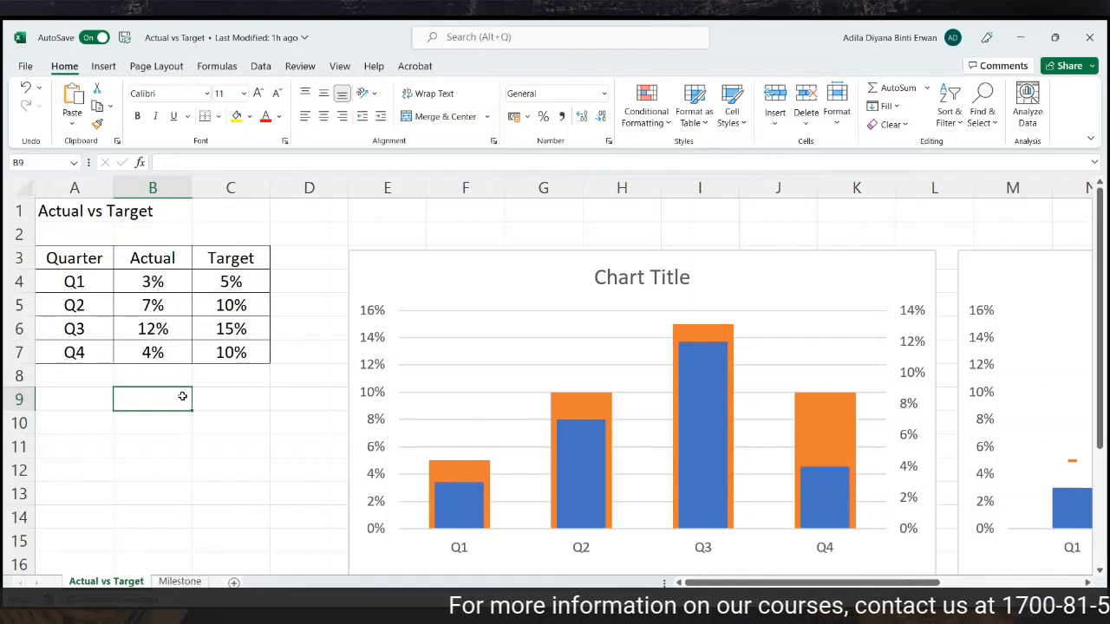
left_click(49, 265)
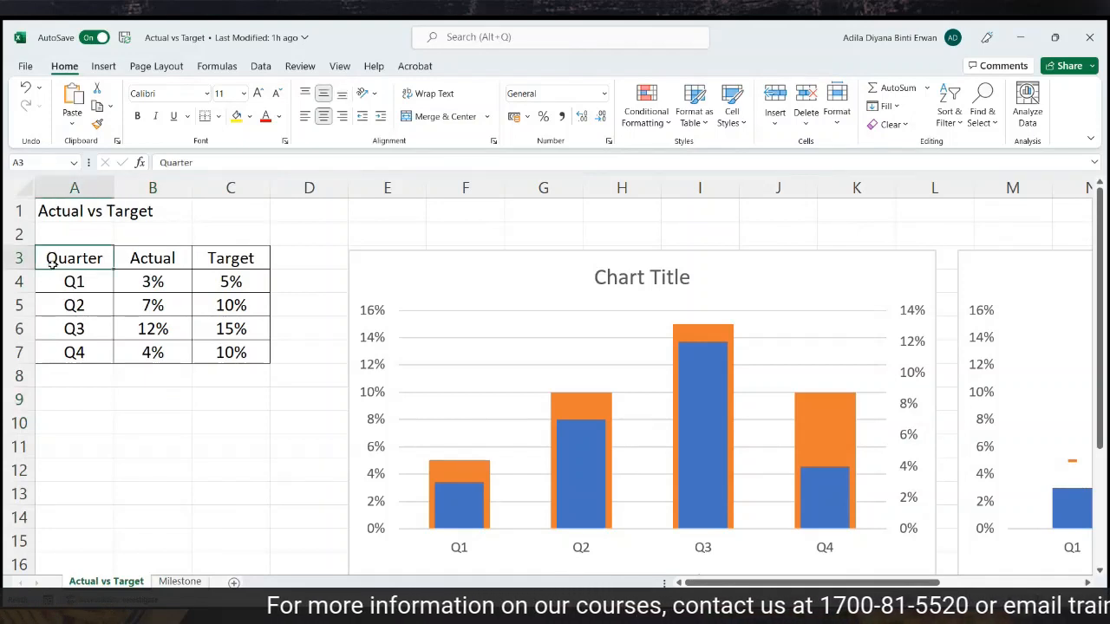
left_click(46, 285)
left_click(48, 316)
left_click(47, 328)
left_click(45, 349)
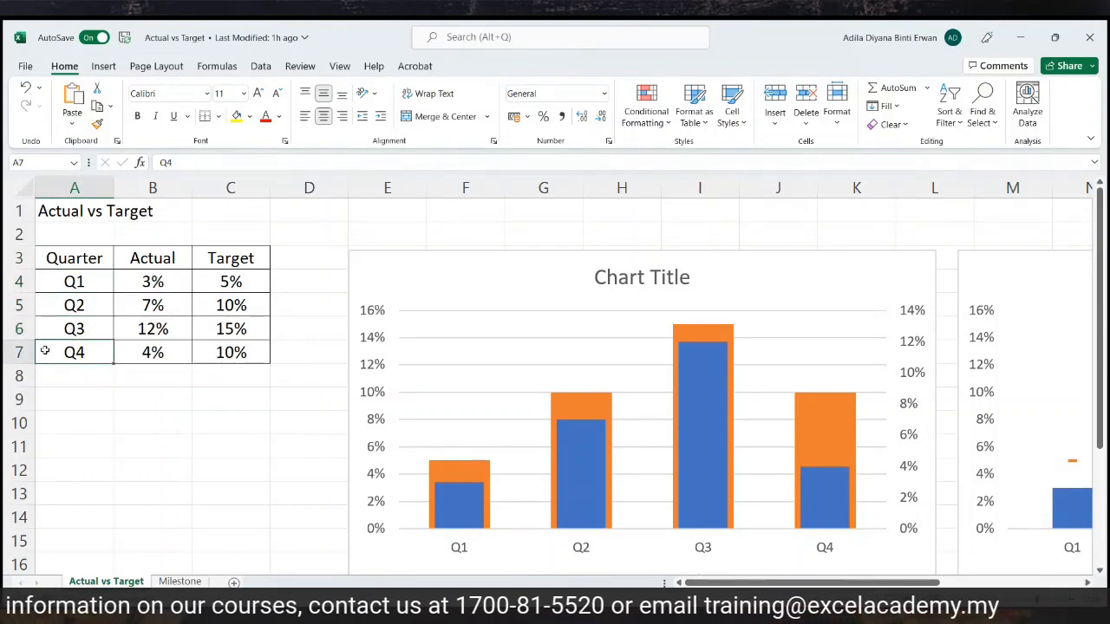
left_click(146, 258)
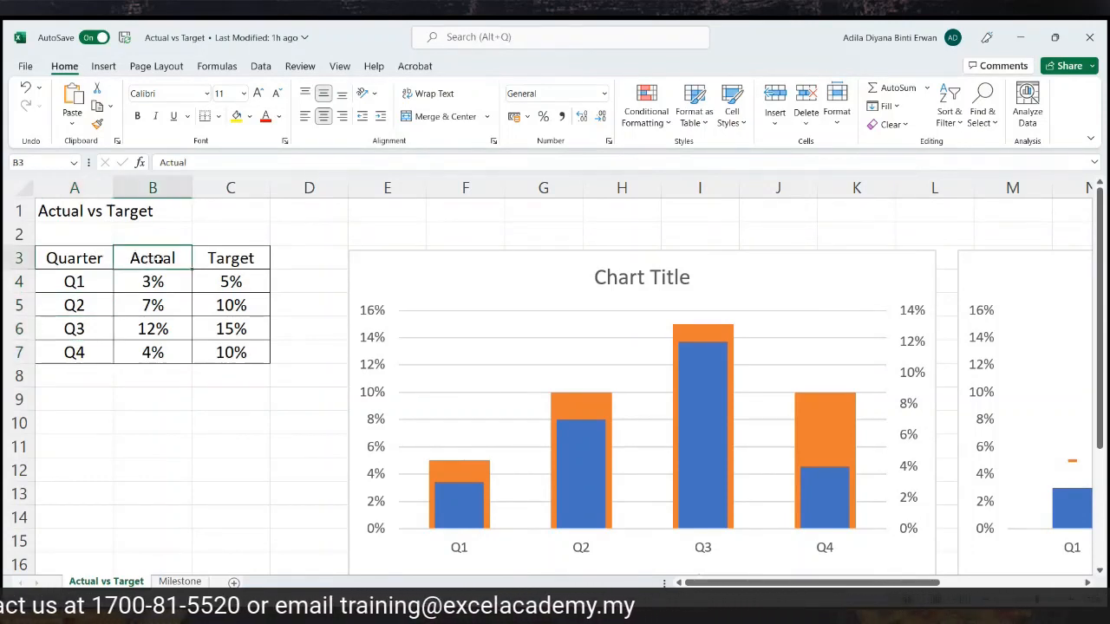
left_click(207, 259)
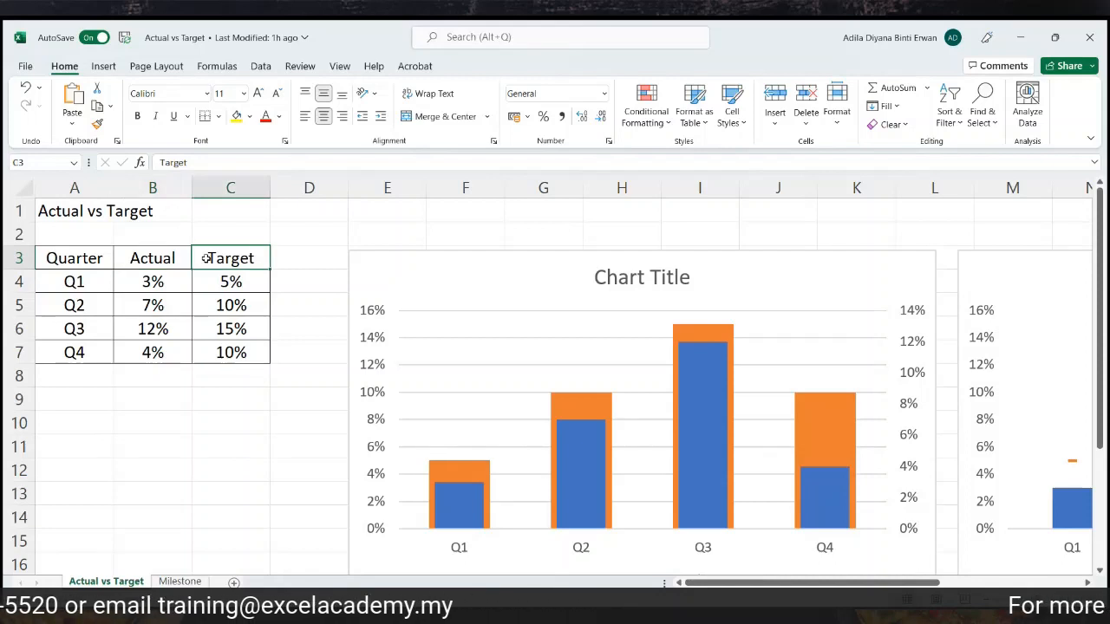
scroll(206, 258, "down", 2)
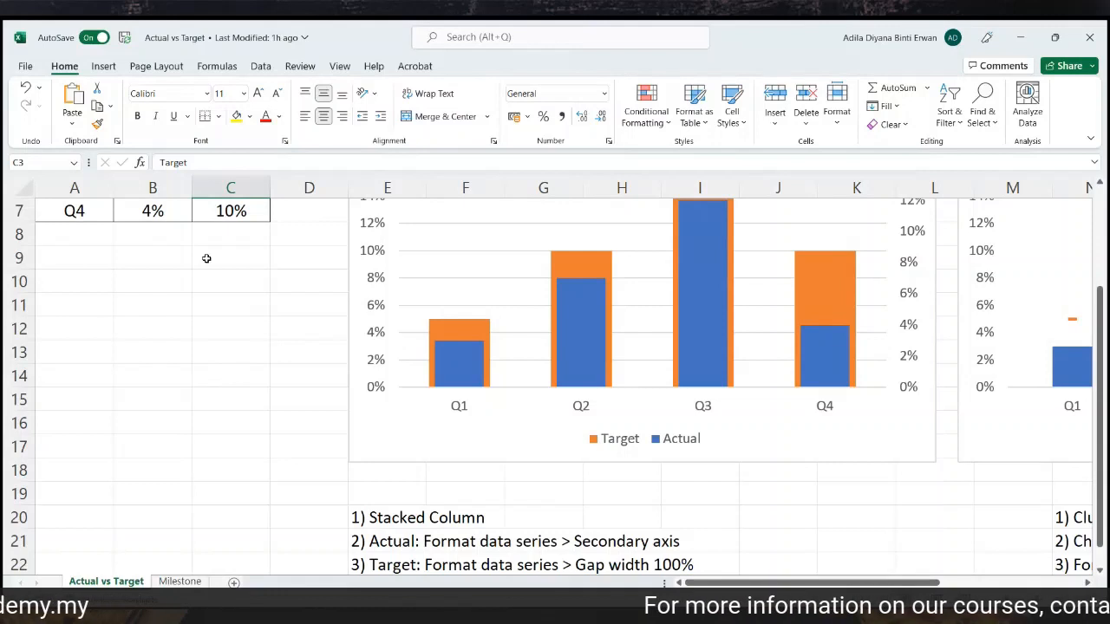
scroll(563, 343, "up", 2)
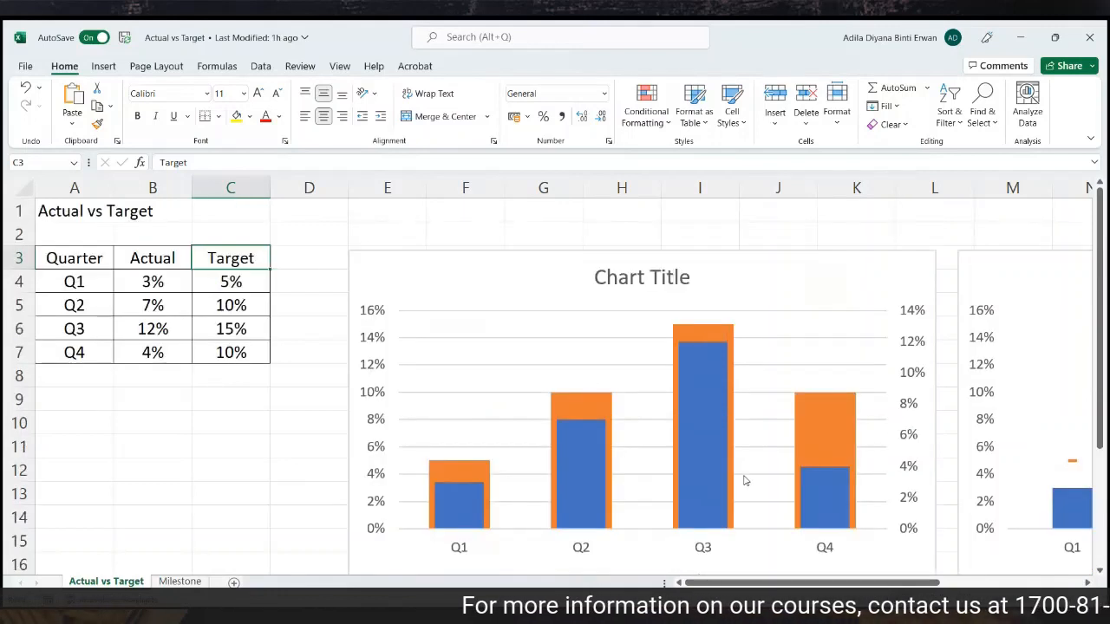
Read the numbered chart-building notes in rows 20 to 23 below the first comparison chart
scroll(744, 480, "down", 1)
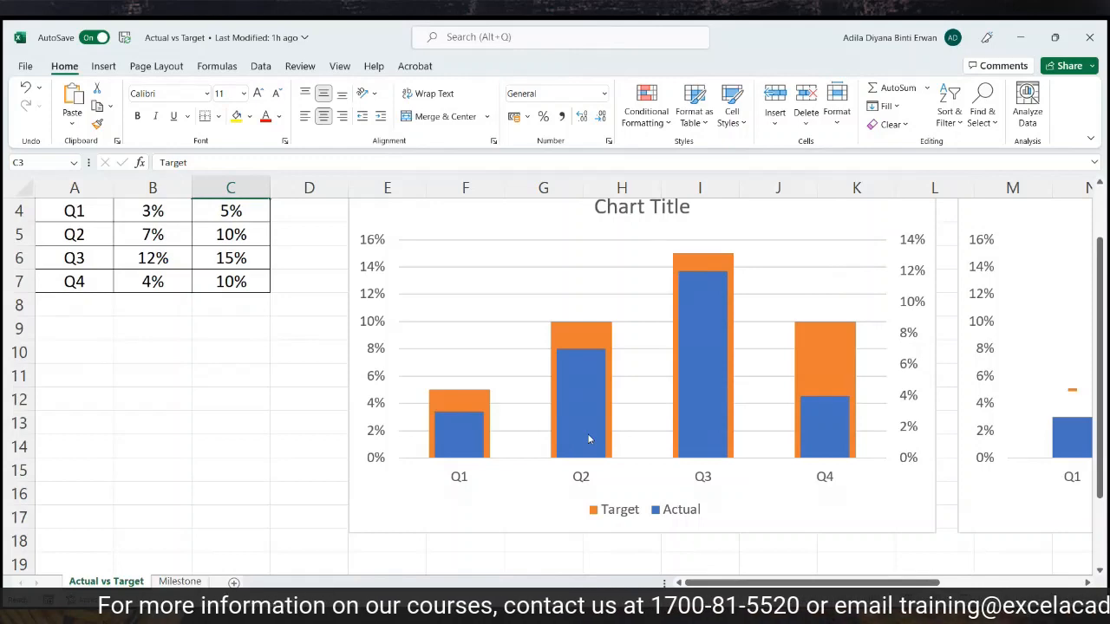
scroll(588, 439, "down", 2)
scroll(588, 439, "down", 1)
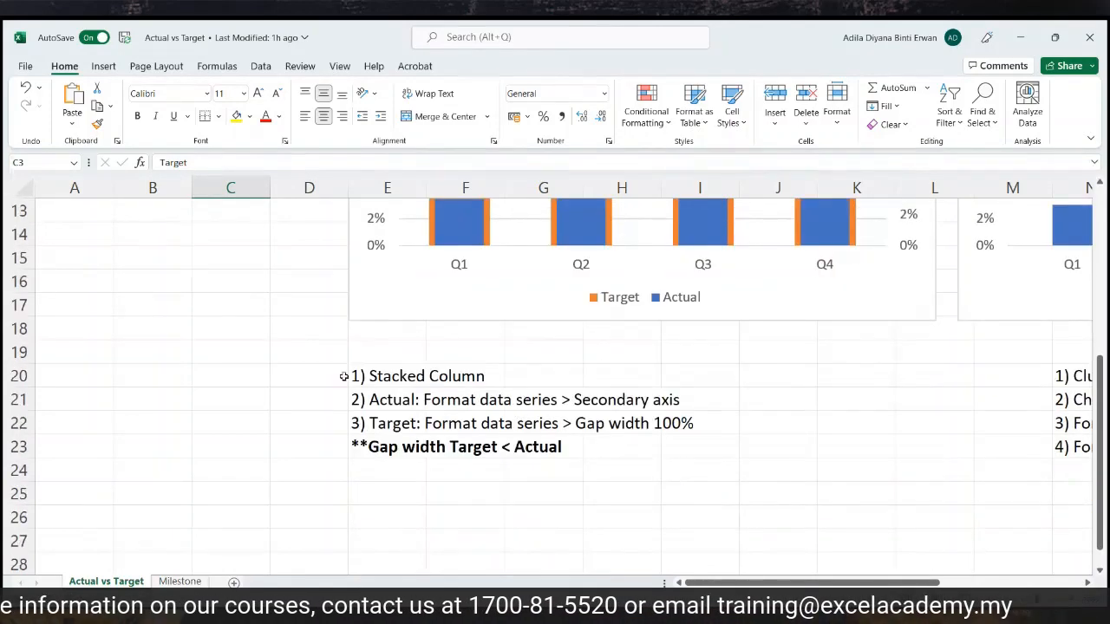
left_click(1056, 599)
left_click(1055, 600)
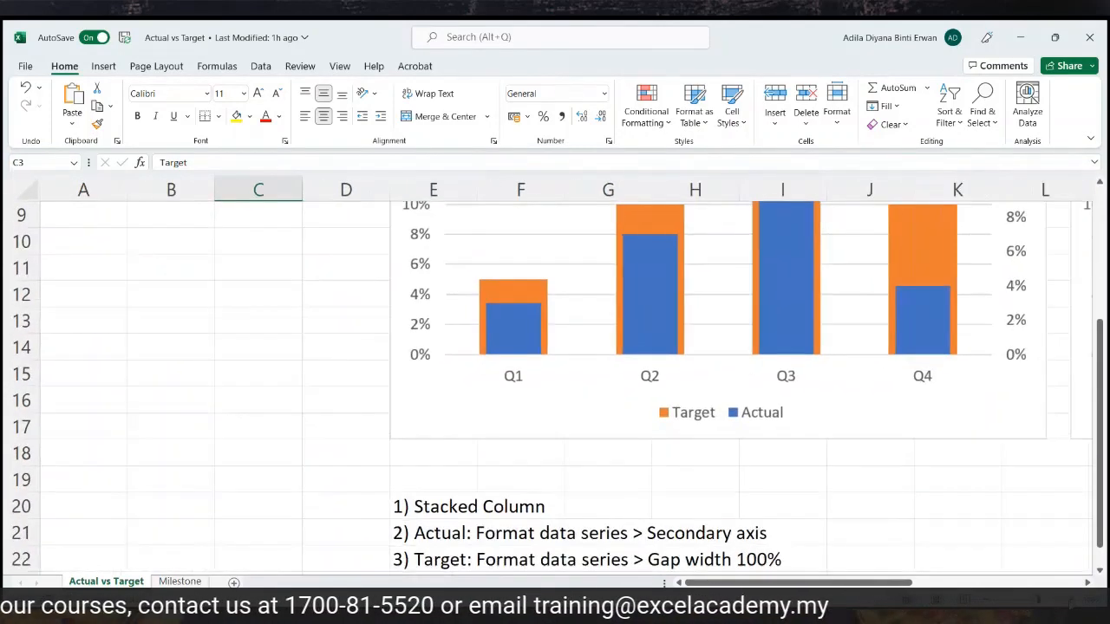
scroll(941, 544, "down", 2)
left_click(406, 350)
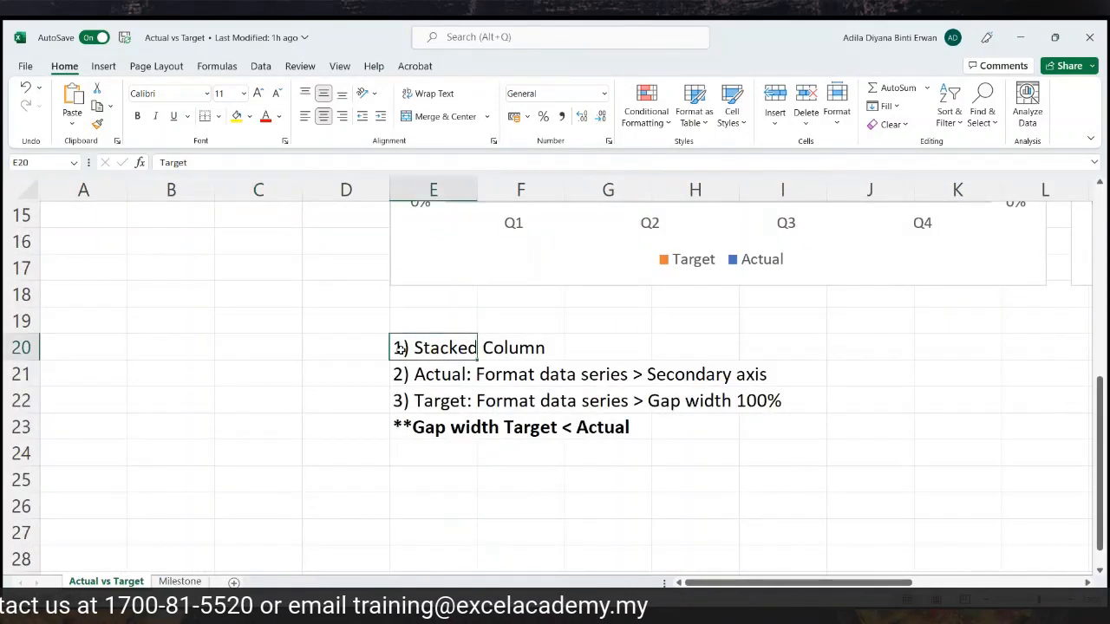
left_click(352, 341)
left_click(351, 374)
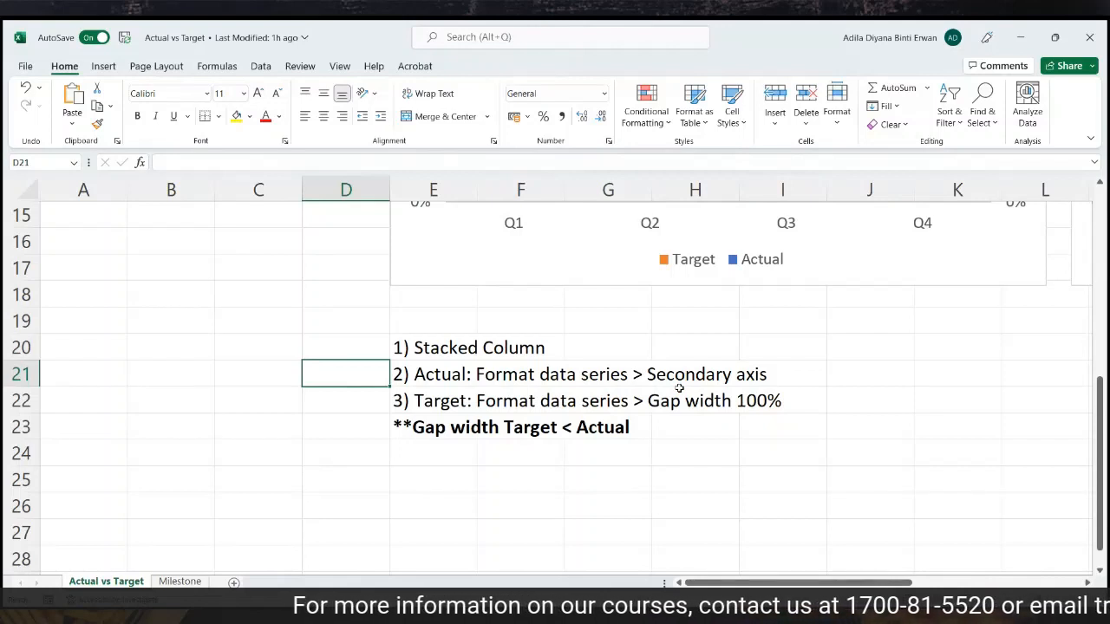
left_click(379, 421)
left_click(371, 395)
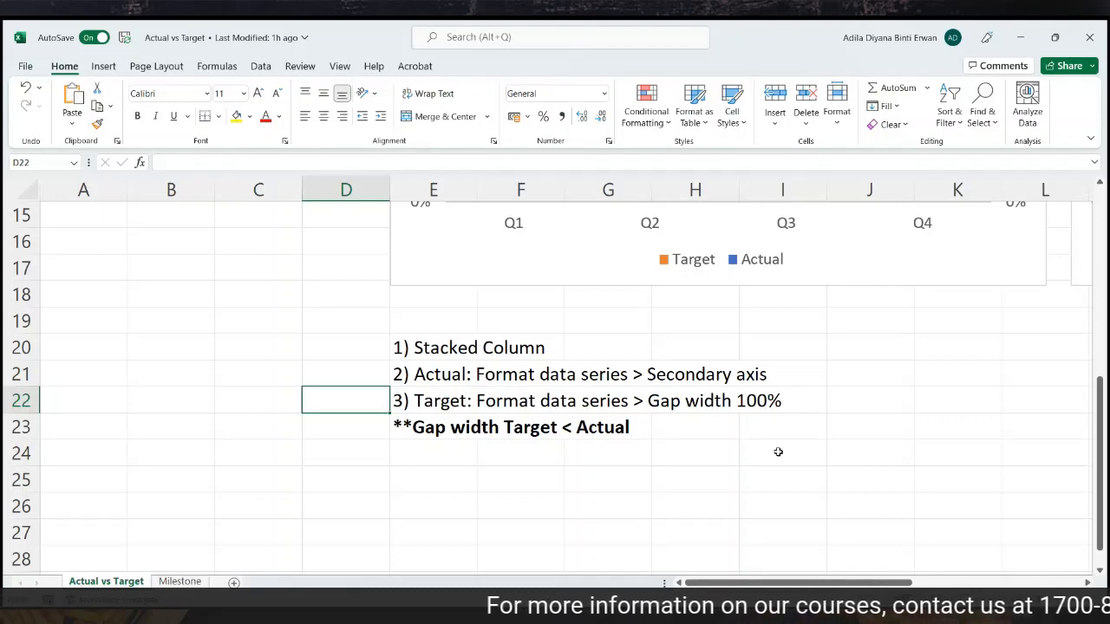
scroll(779, 452, "up", 2)
scroll(778, 451, "down", 1)
scroll(778, 452, "up", 4)
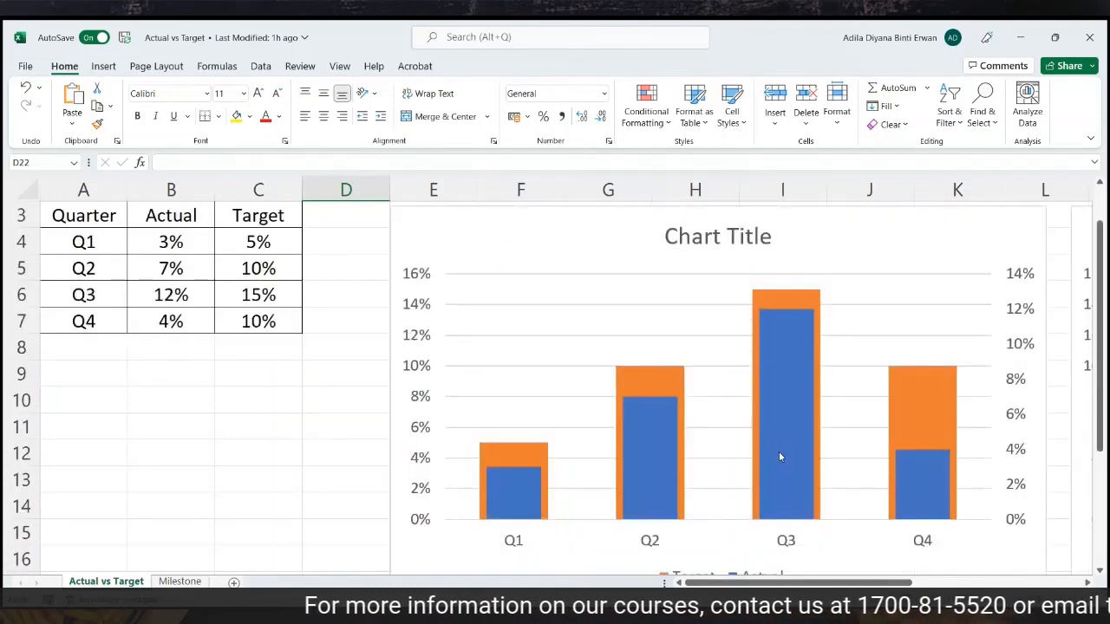
left_click_drag(102, 271, 275, 366)
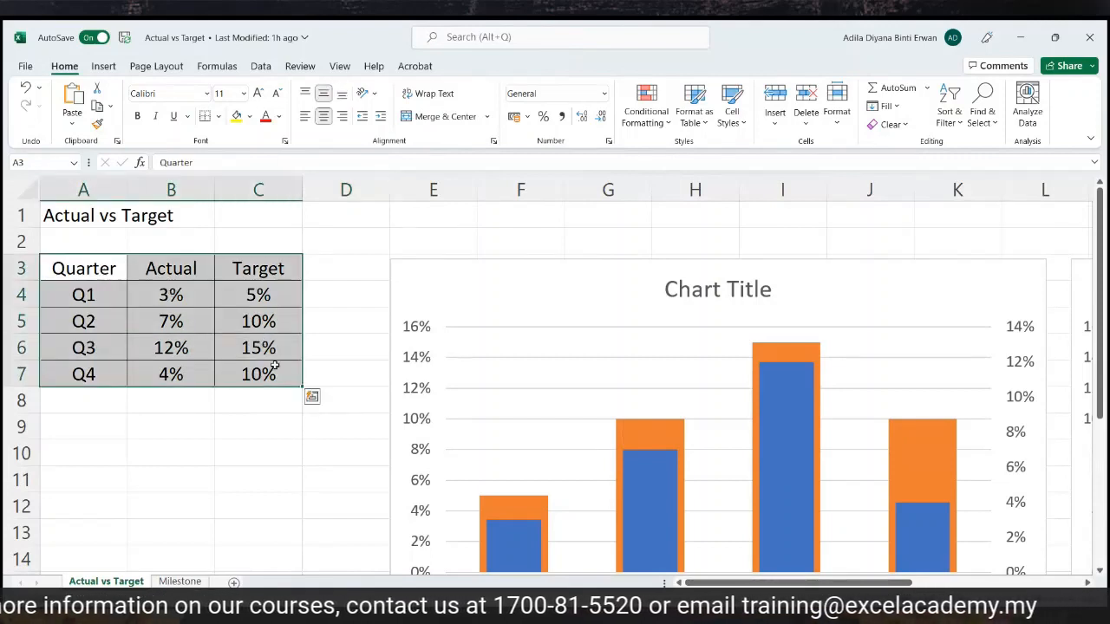
left_click(105, 69)
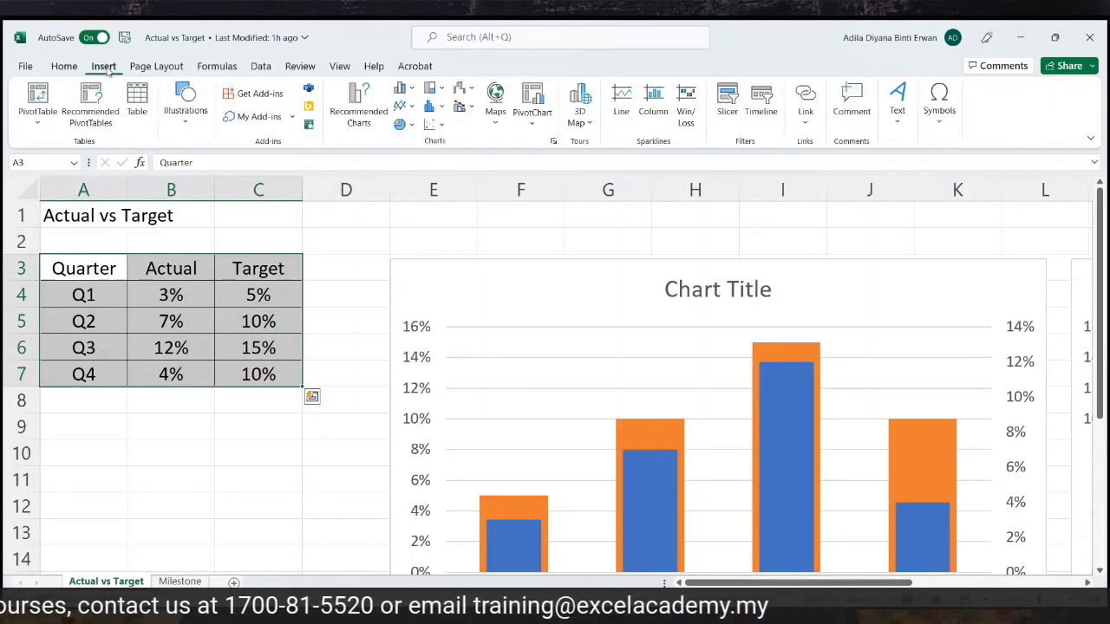
left_click(360, 113)
left_click(423, 140)
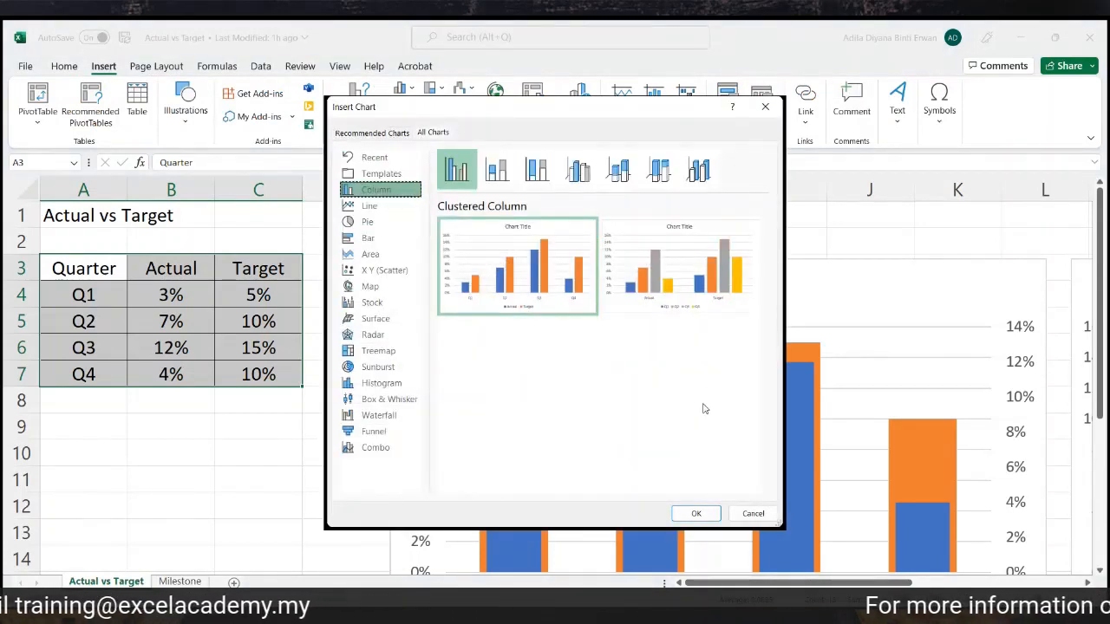
key("Escape")
left_click(778, 510)
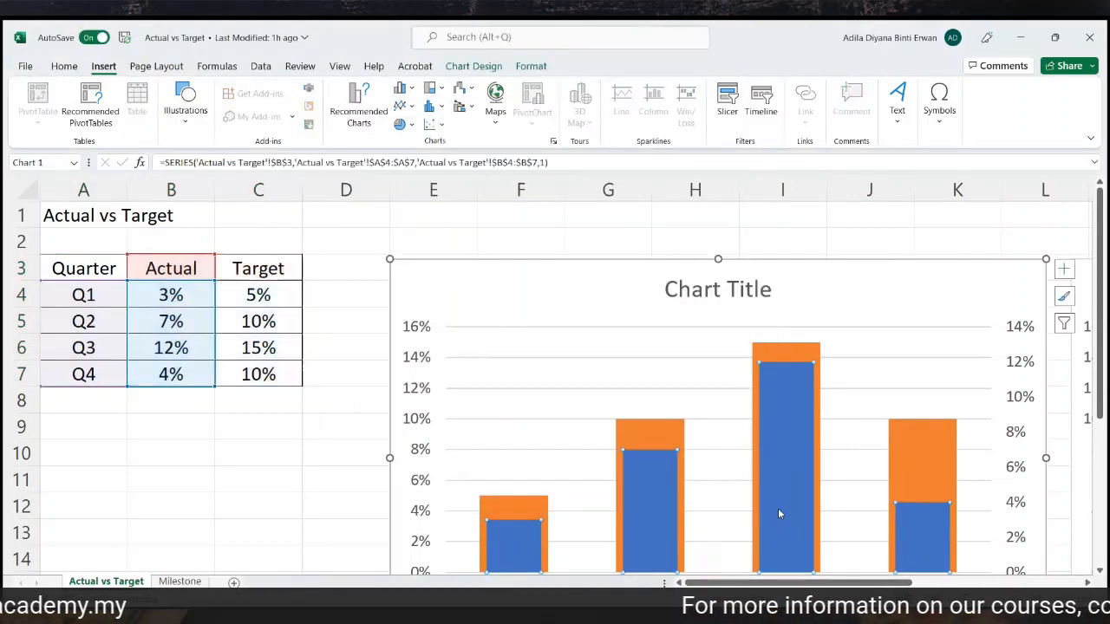
scroll(778, 509, "down", 4)
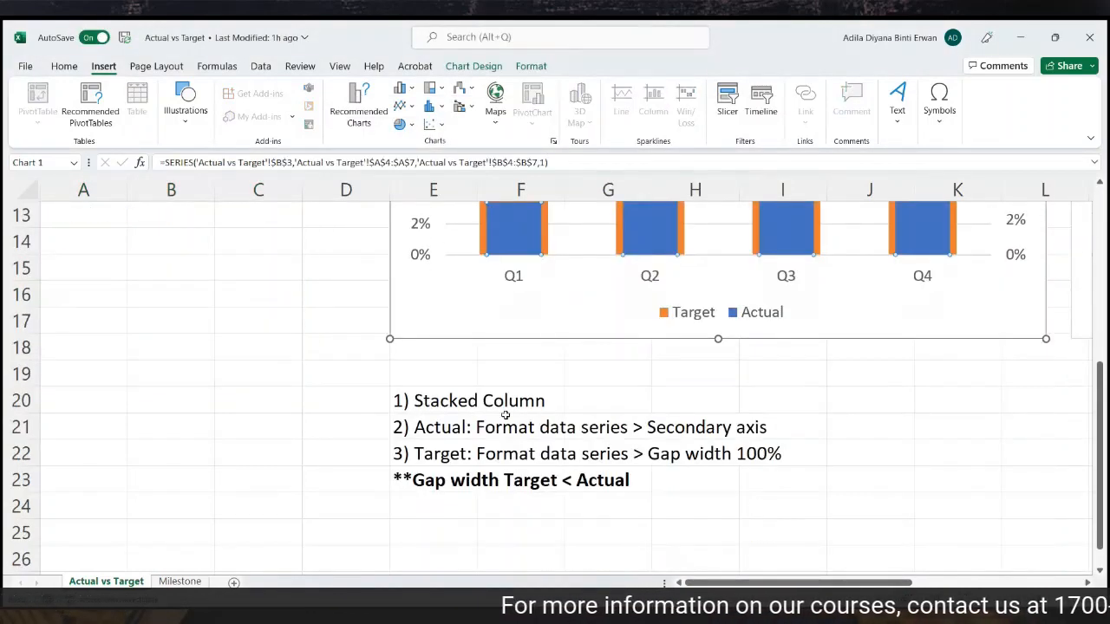
scroll(505, 415, "up", 4)
left_click(180, 472)
Insert a Stacked Column chart from the quarterly Actual and Target table in A3:C7, with the quarters as categories
left_click_drag(86, 269, 296, 380)
scroll(429, 403, "down", 5)
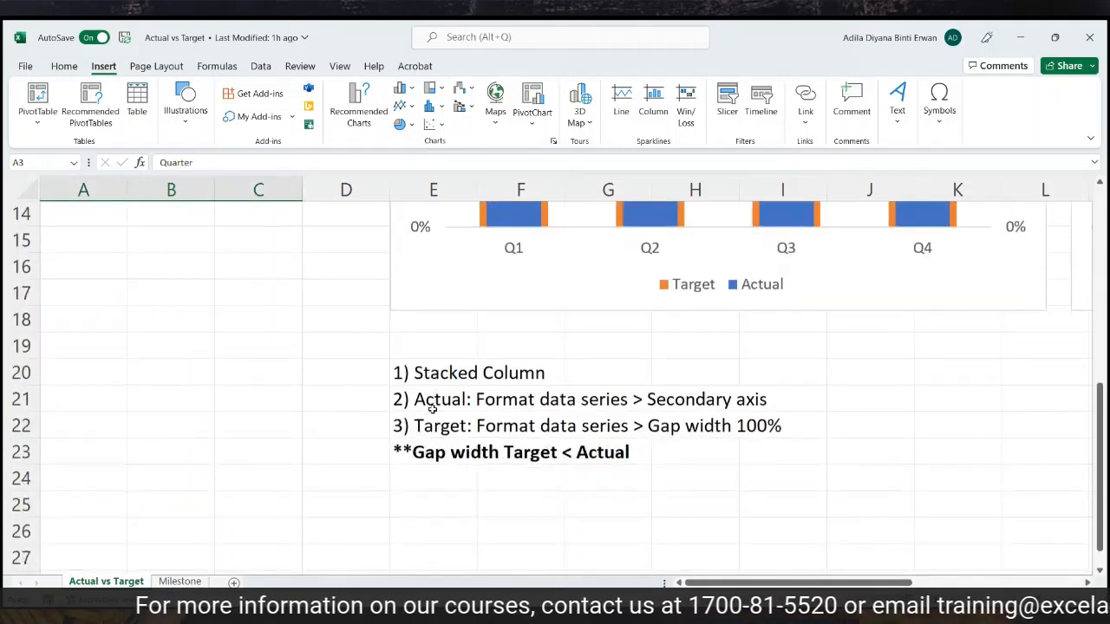
left_click(350, 117)
left_click(438, 135)
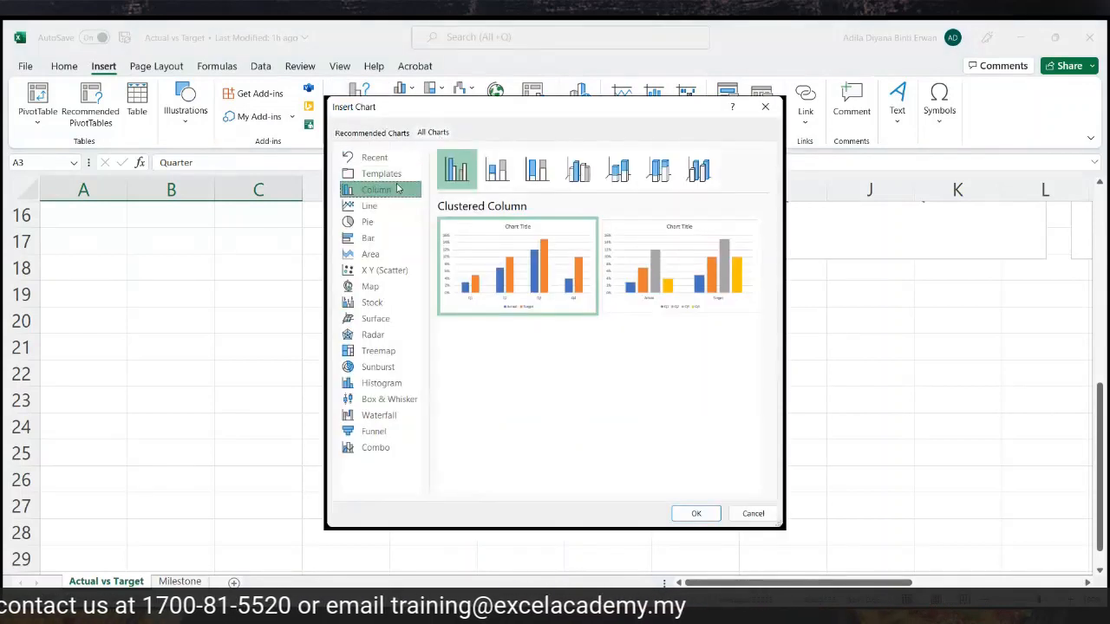
left_click(501, 178)
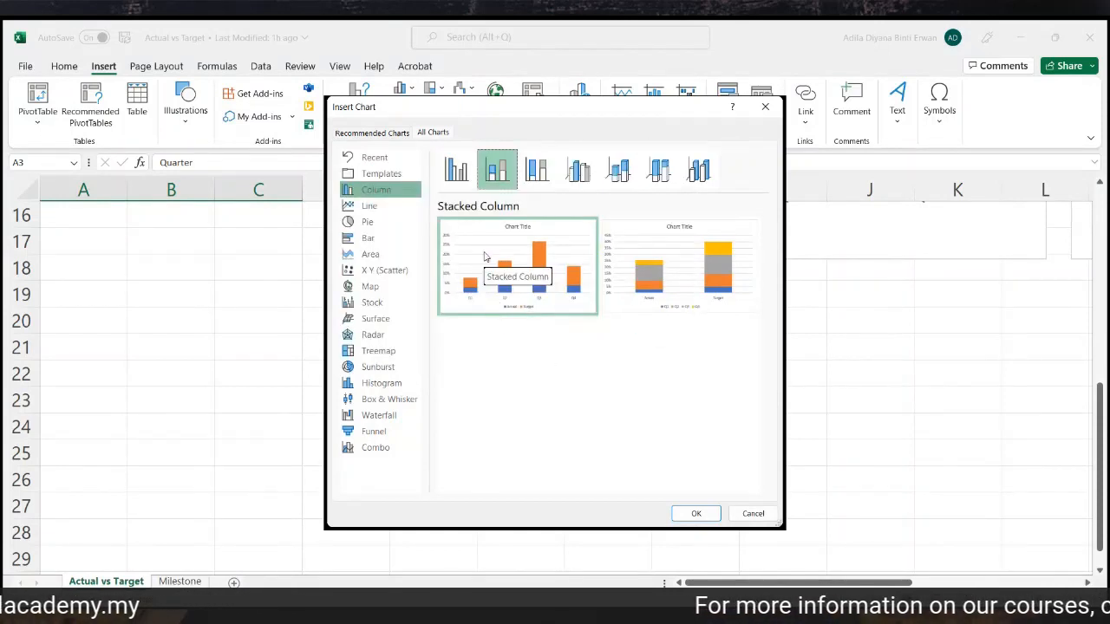
left_click(697, 513)
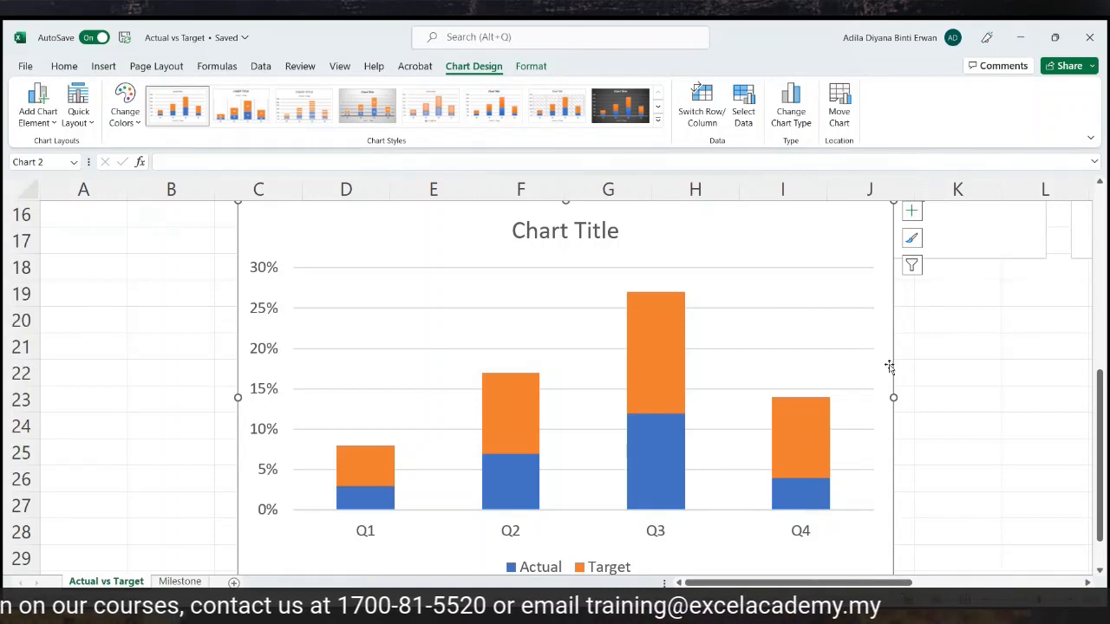
Shrink the new stacked column chart and place it over the notes, spanning columns D to I and ending at row 24
scroll(454, 262, "up", 1)
left_click_drag(239, 282, 721, 259)
left_click_drag(345, 451, 171, 376)
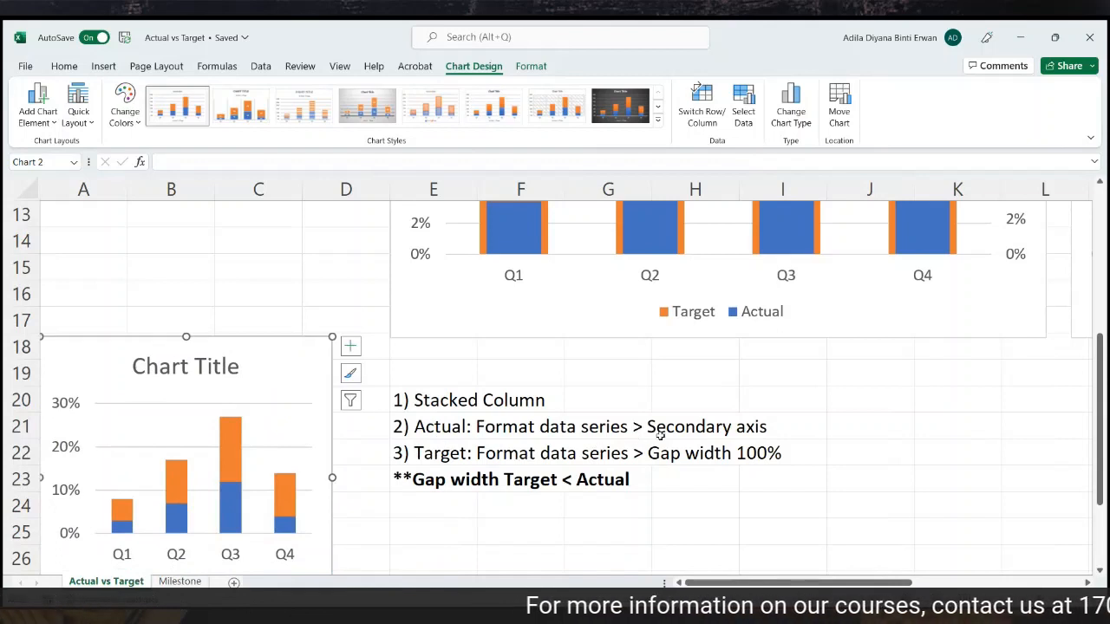
left_click_drag(235, 355, 502, 243)
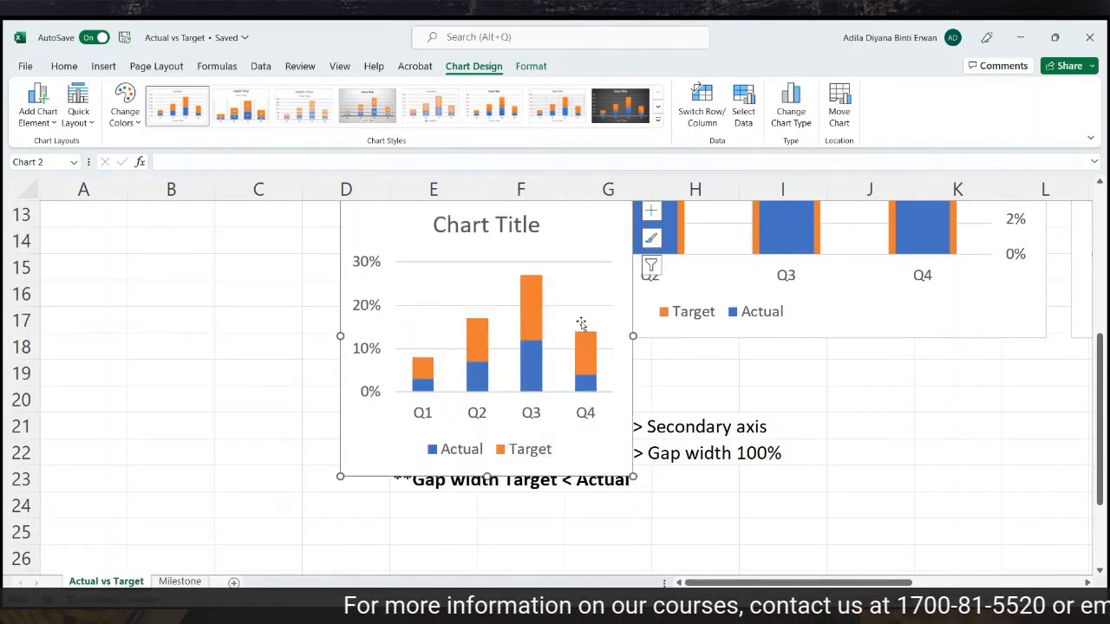
left_click_drag(634, 476, 784, 517)
Plot the new chart's Actual series on the secondary axis and close the series formatting options
right_click(626, 405)
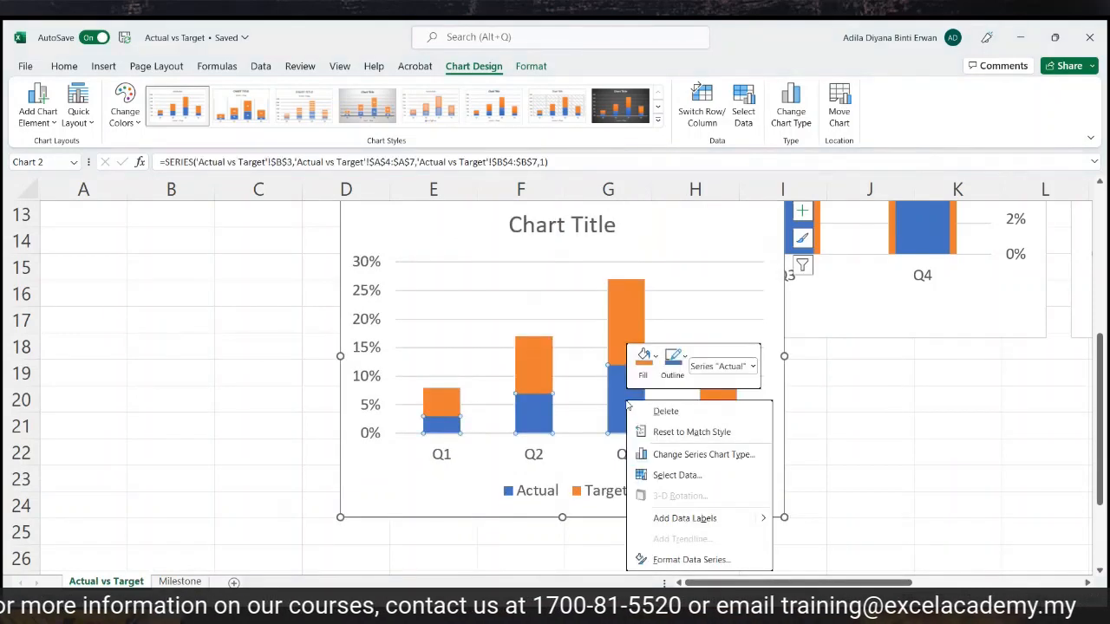
left_click(666, 565)
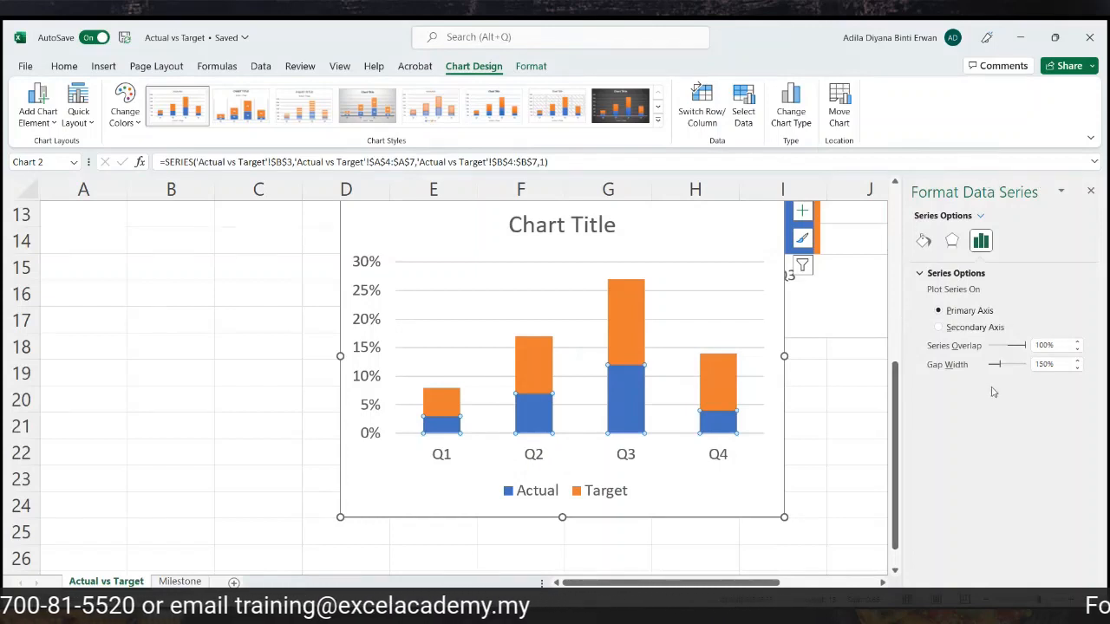
left_click(955, 330)
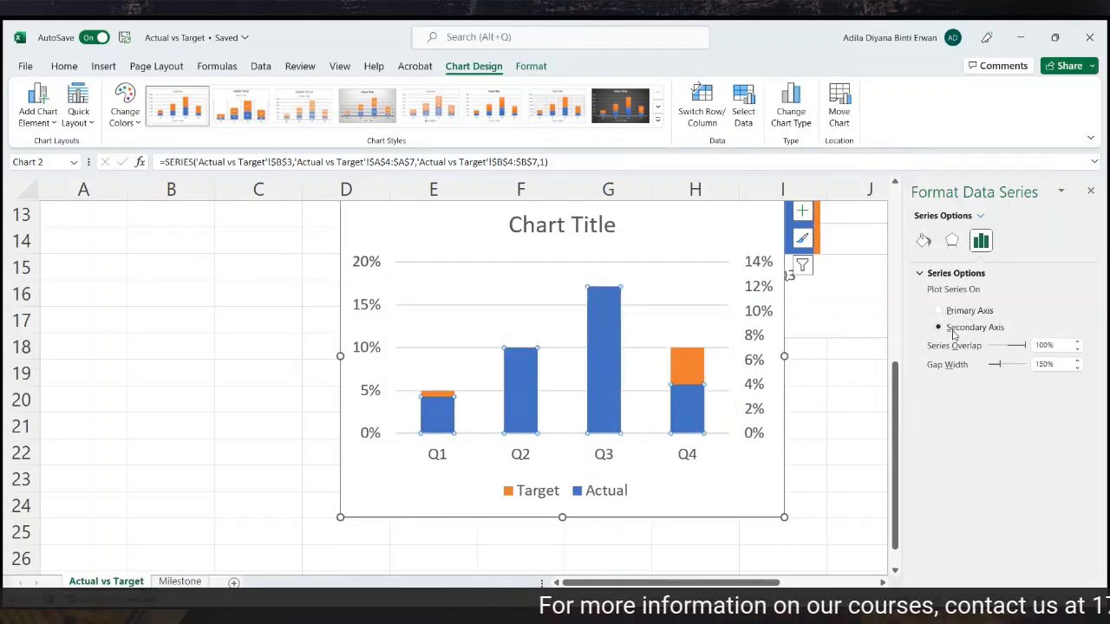
left_click(1090, 190)
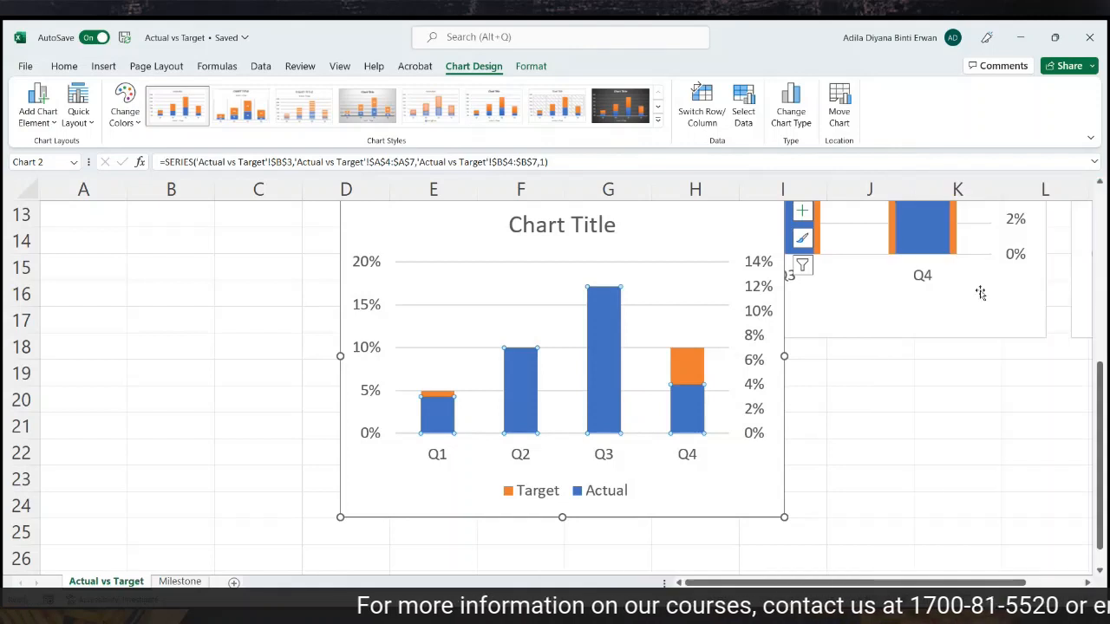
left_click(902, 397)
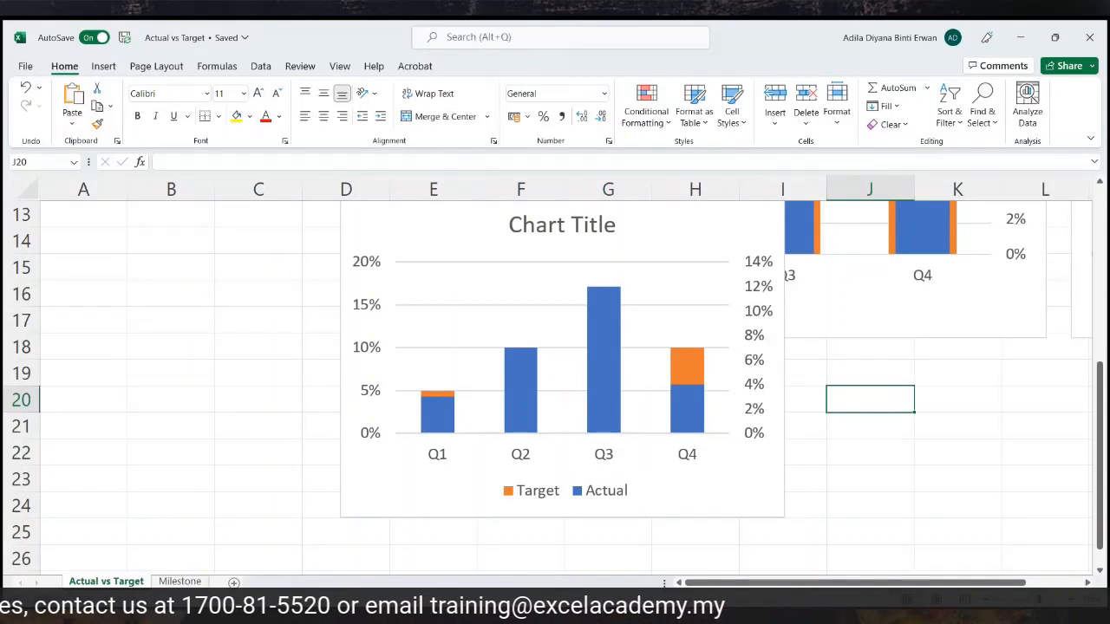
Set the gap width of the Target series in the new stacked column chart to 100%
left_click_drag(728, 501, 520, 349)
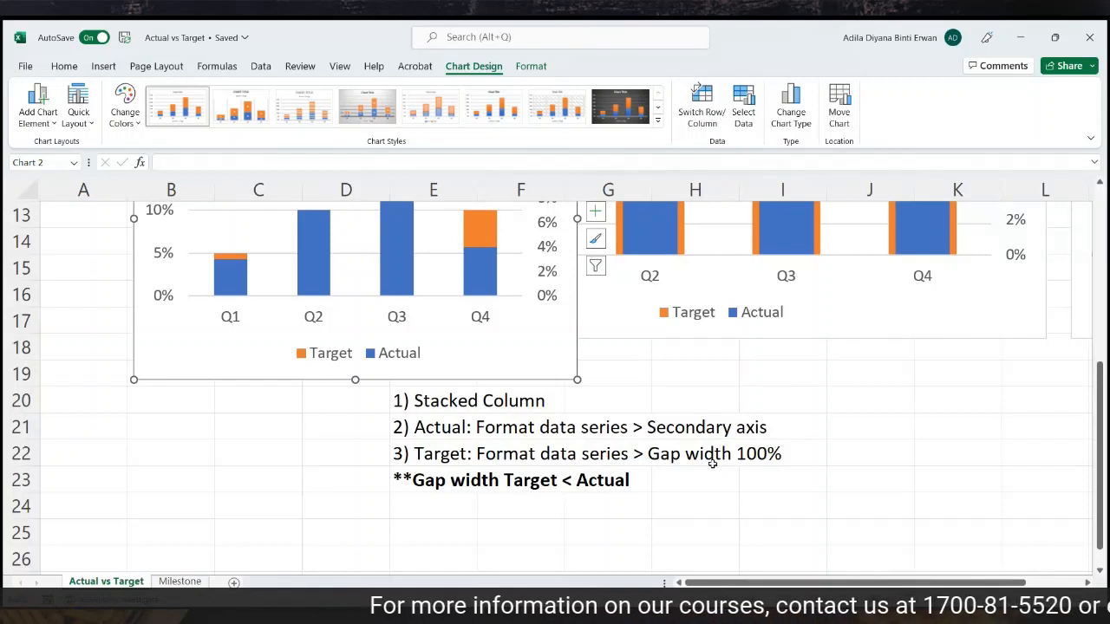
left_click_drag(520, 351, 702, 479)
right_click(652, 362)
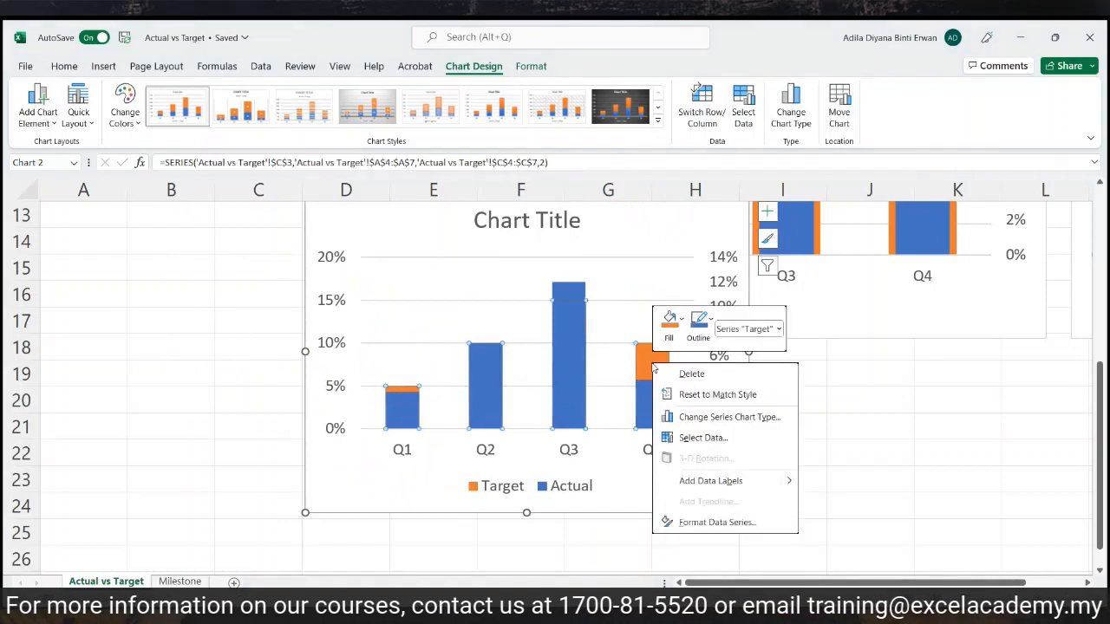
left_click(689, 522)
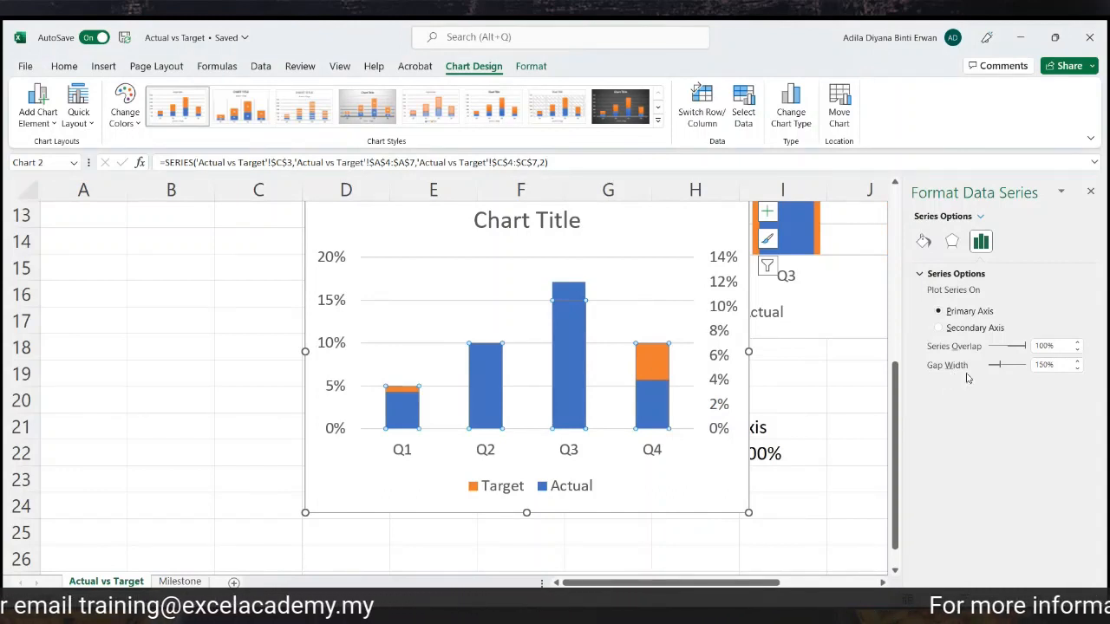
left_click(1049, 365)
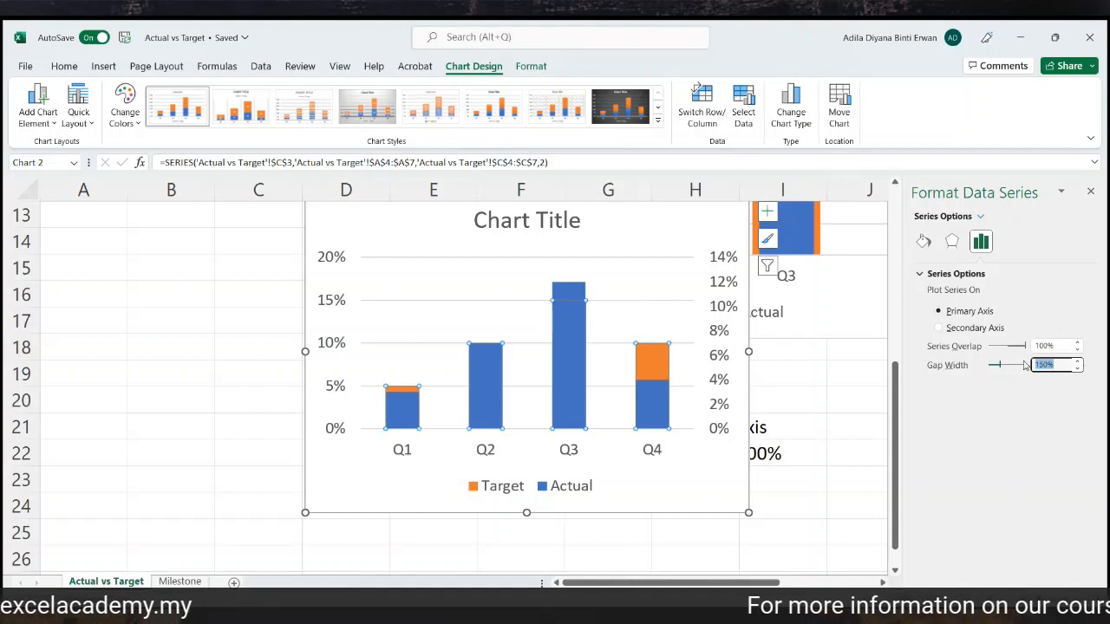
type("10")
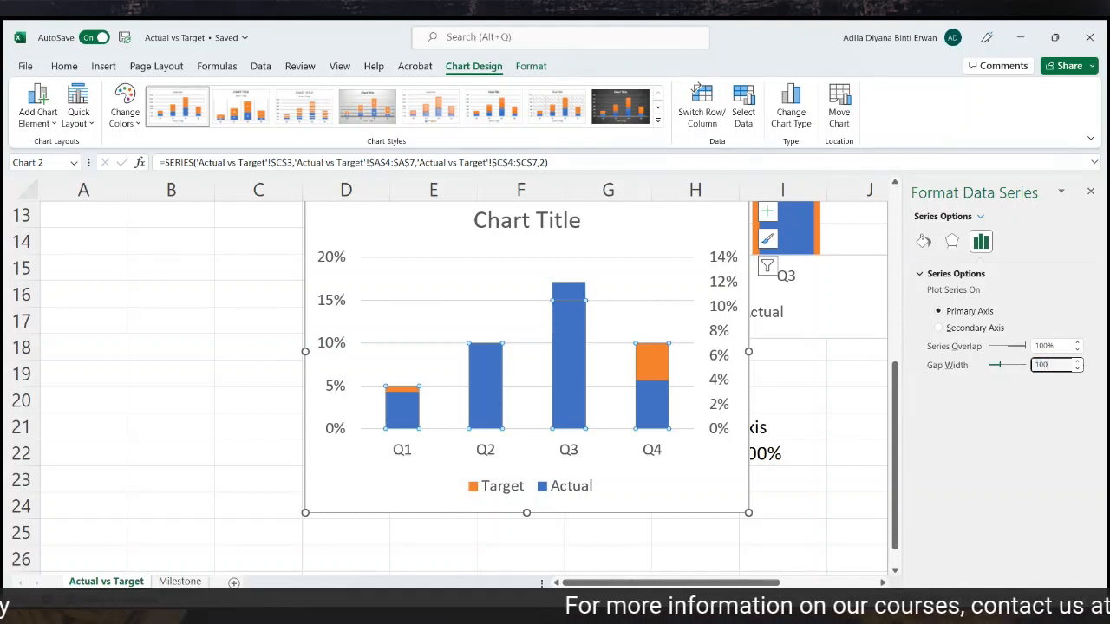
type("0")
key("Return")
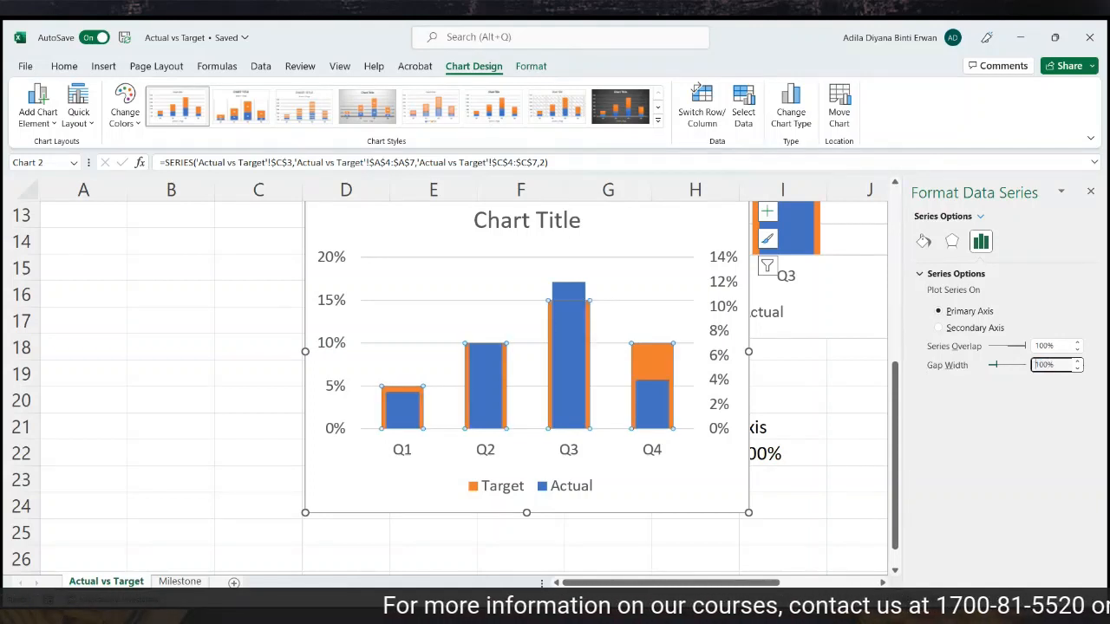
left_click(203, 458)
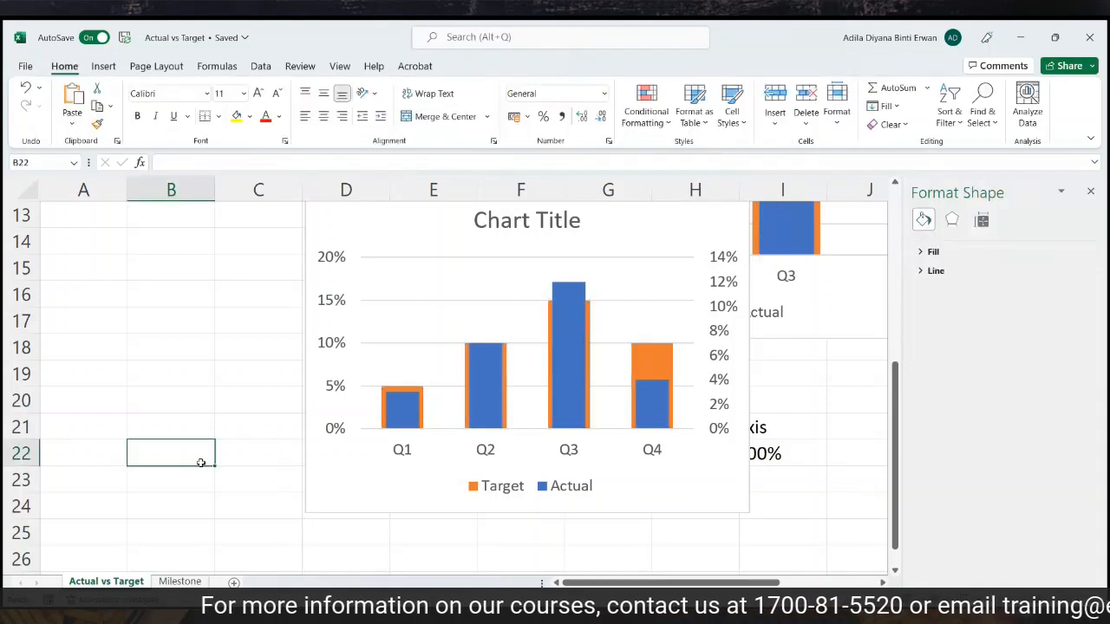
Enlarge the new chart to span from column D to the start of column K, ending at row 26, and close the formatting options
left_click(711, 473)
left_click_drag(750, 512, 851, 543)
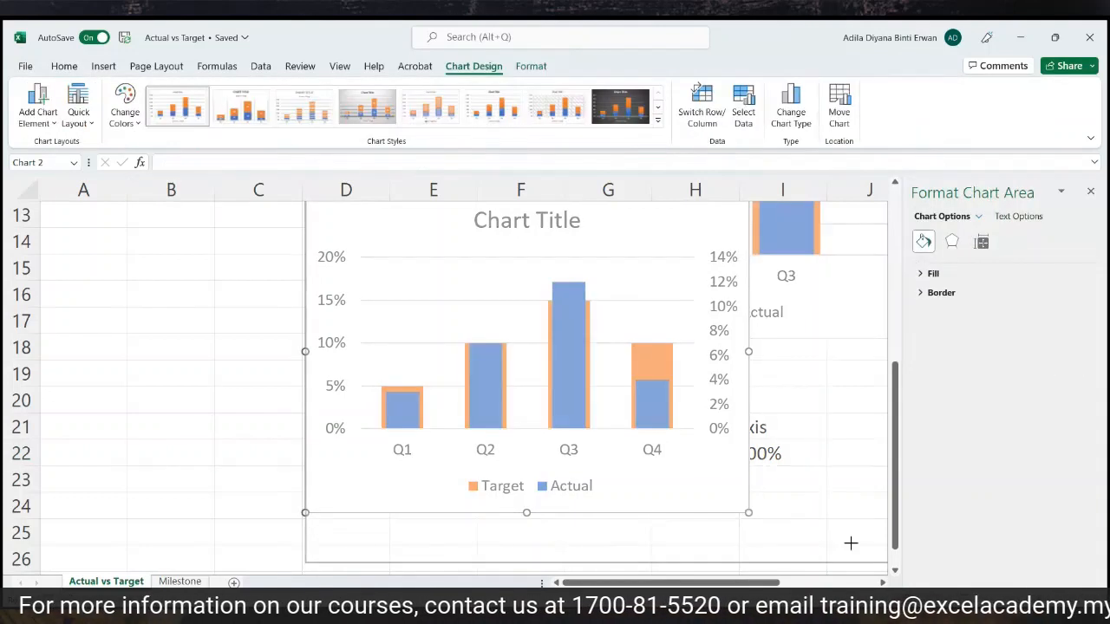
left_click_drag(909, 569, 930, 576)
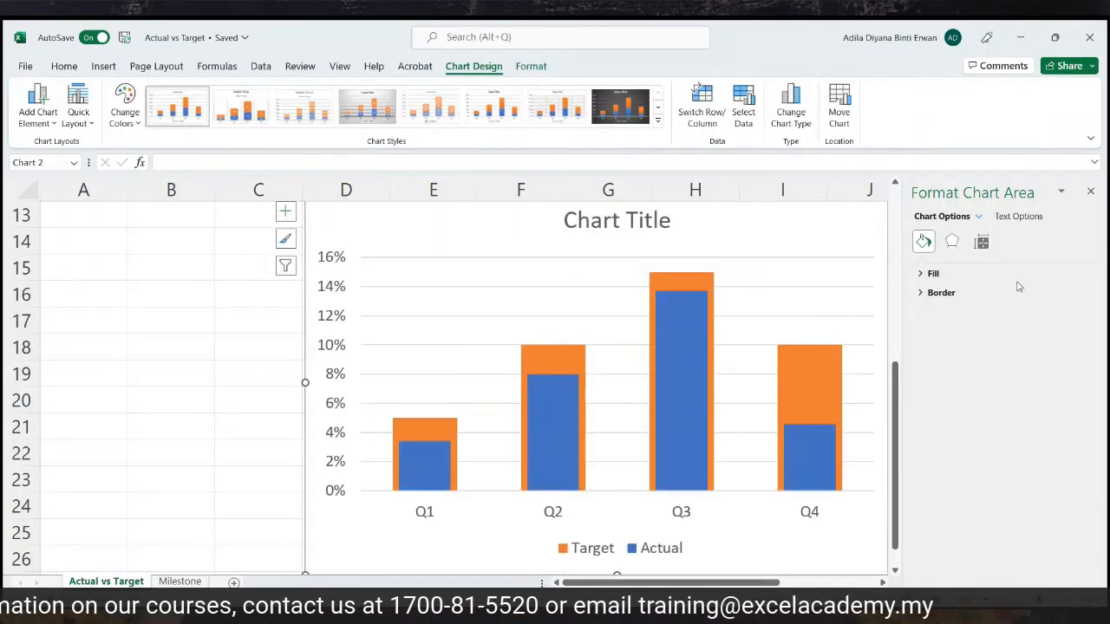
left_click(1090, 191)
scroll(972, 427, "up", 1)
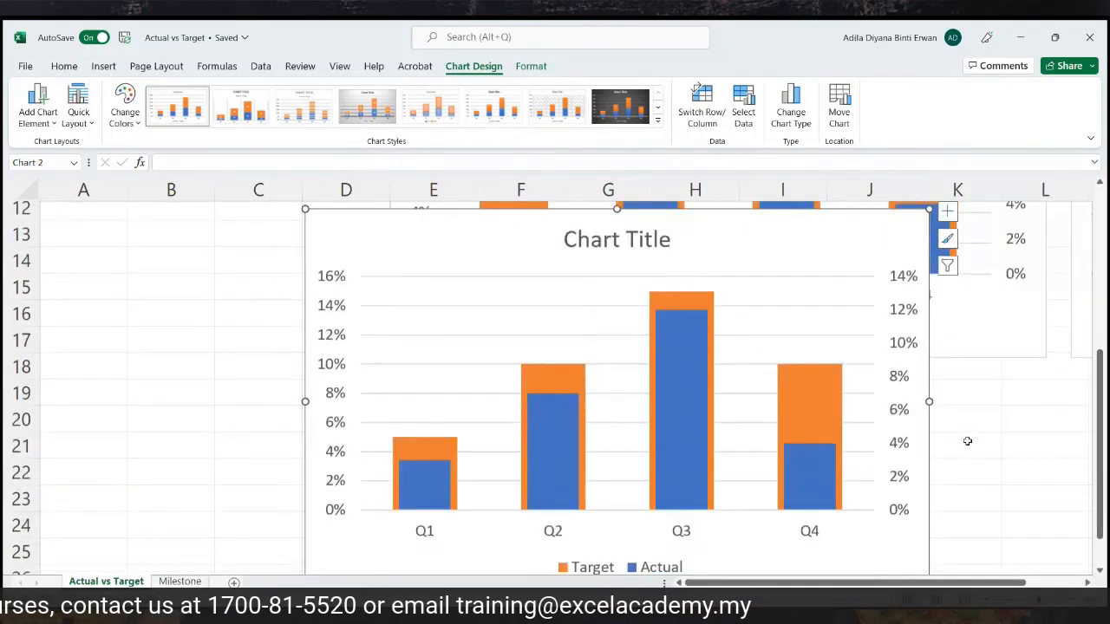
scroll(967, 440, "down", 1)
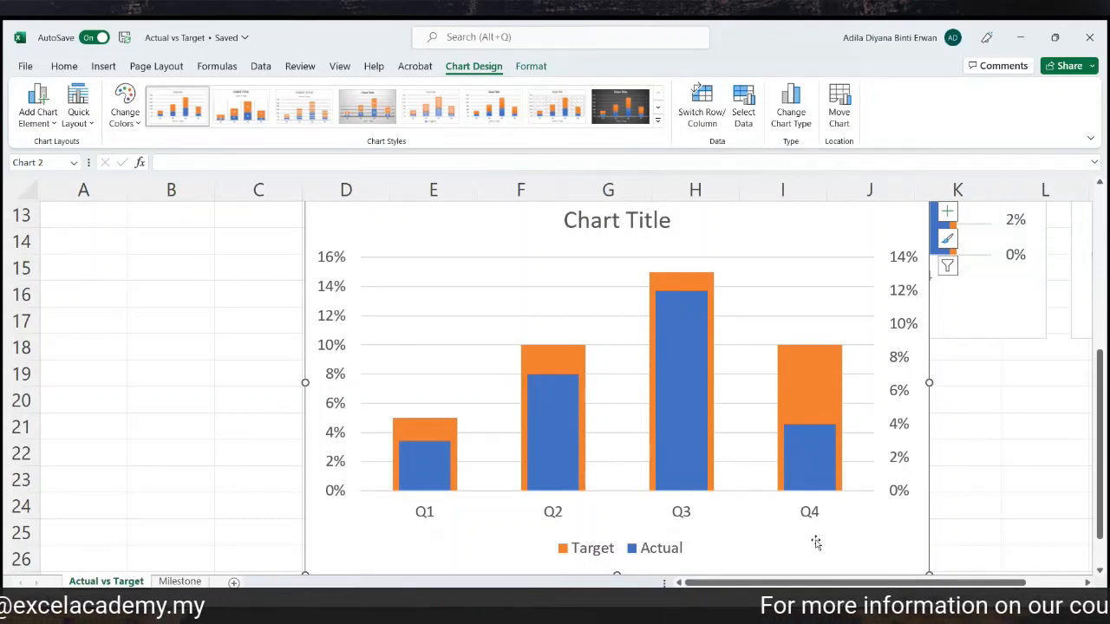
Replace the new chart's title with "XXX"
left_click(595, 214)
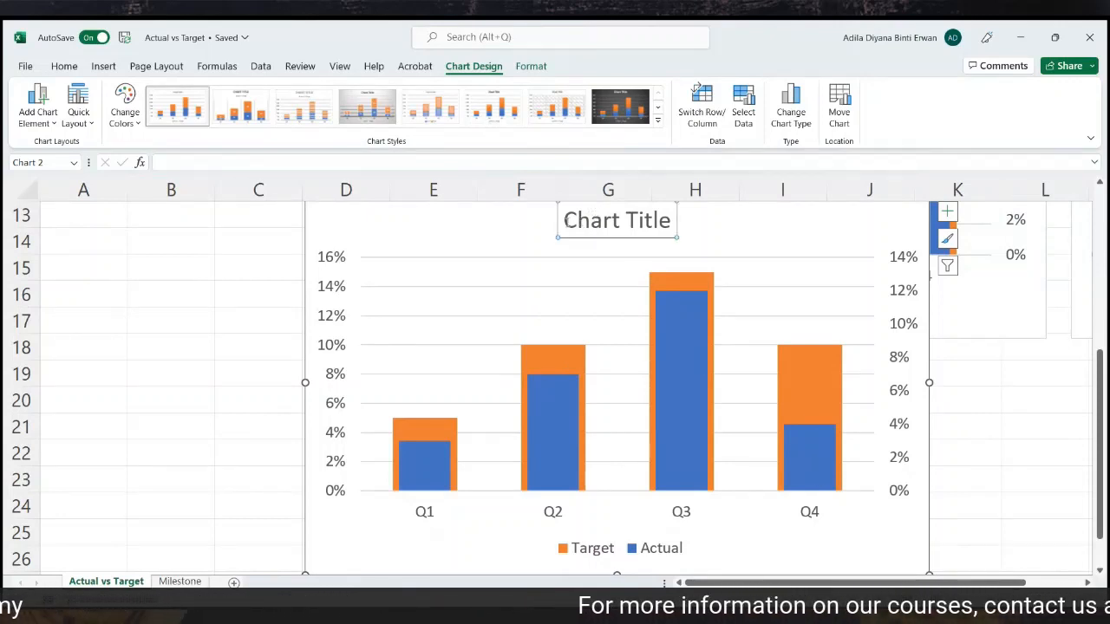
left_click_drag(565, 221, 657, 224)
type("xxx")
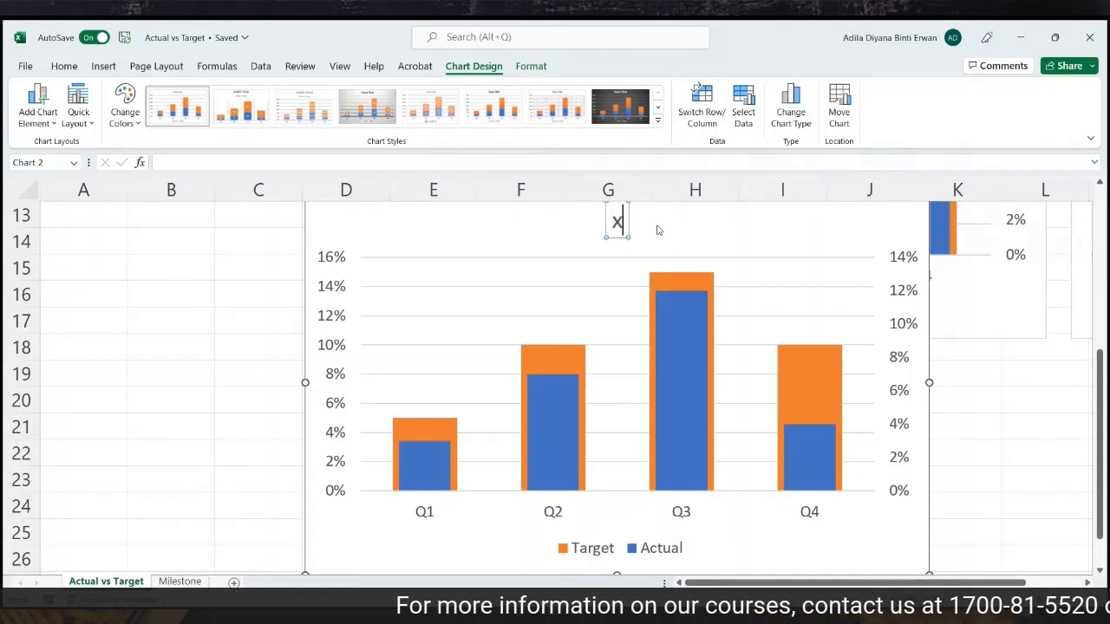
Add data labels to the chart's Target and Actual series and delete the horizontal gridlines
right_click(796, 379)
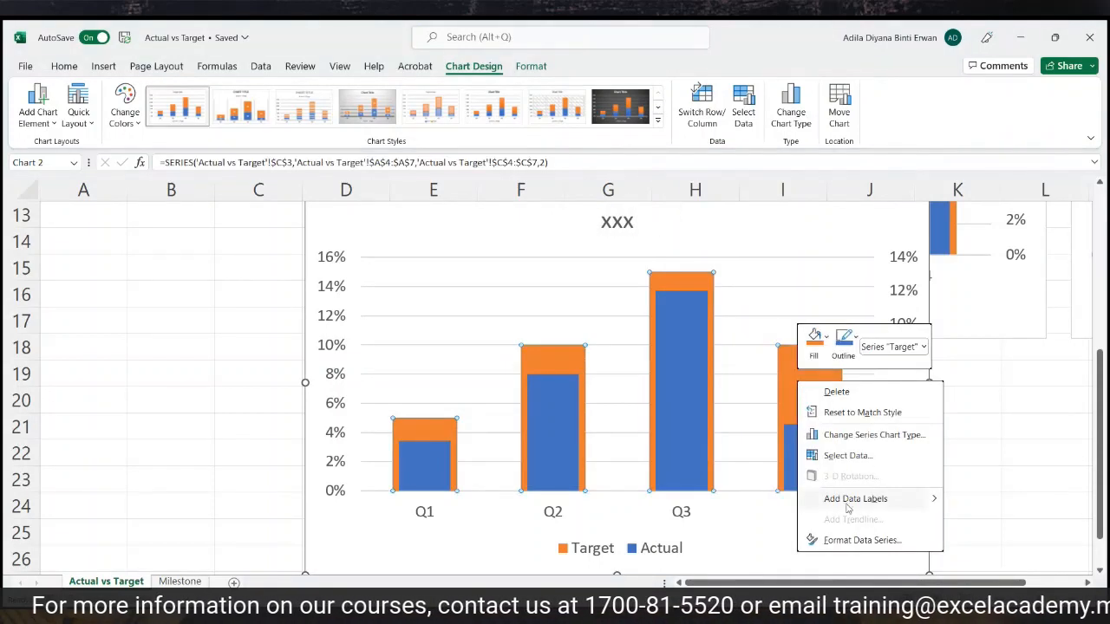
key("Escape")
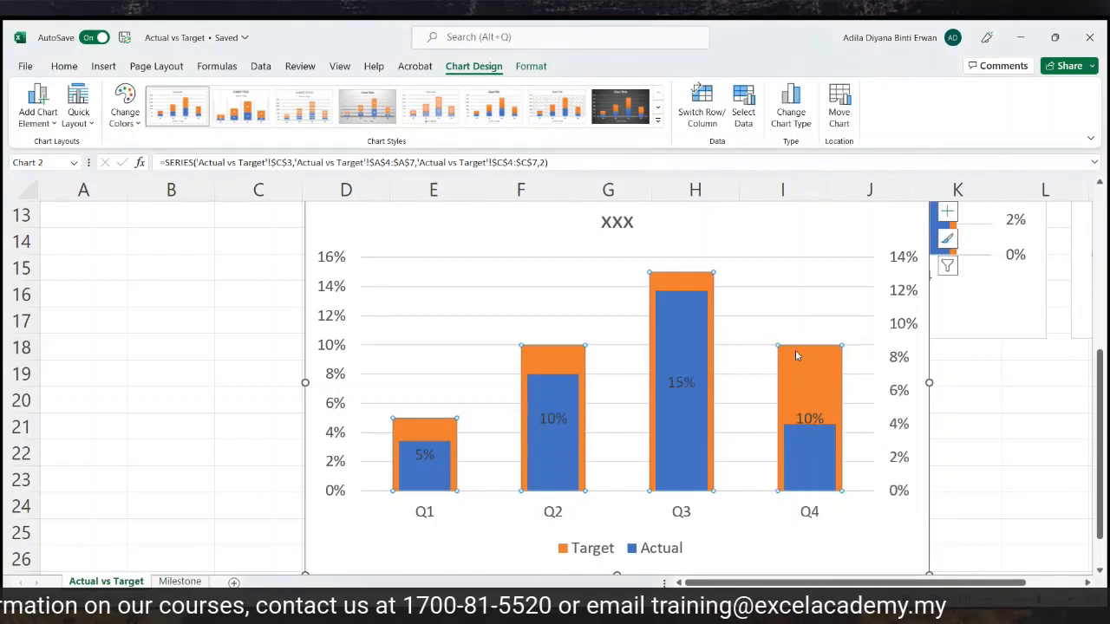
right_click(806, 448)
left_click(856, 406)
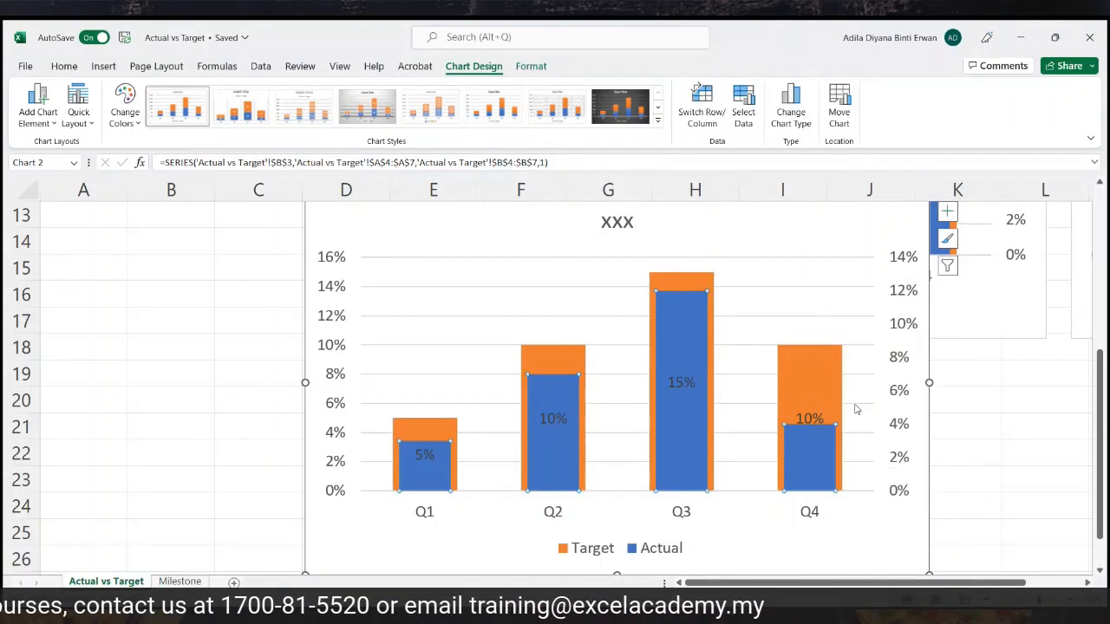
left_click(832, 292)
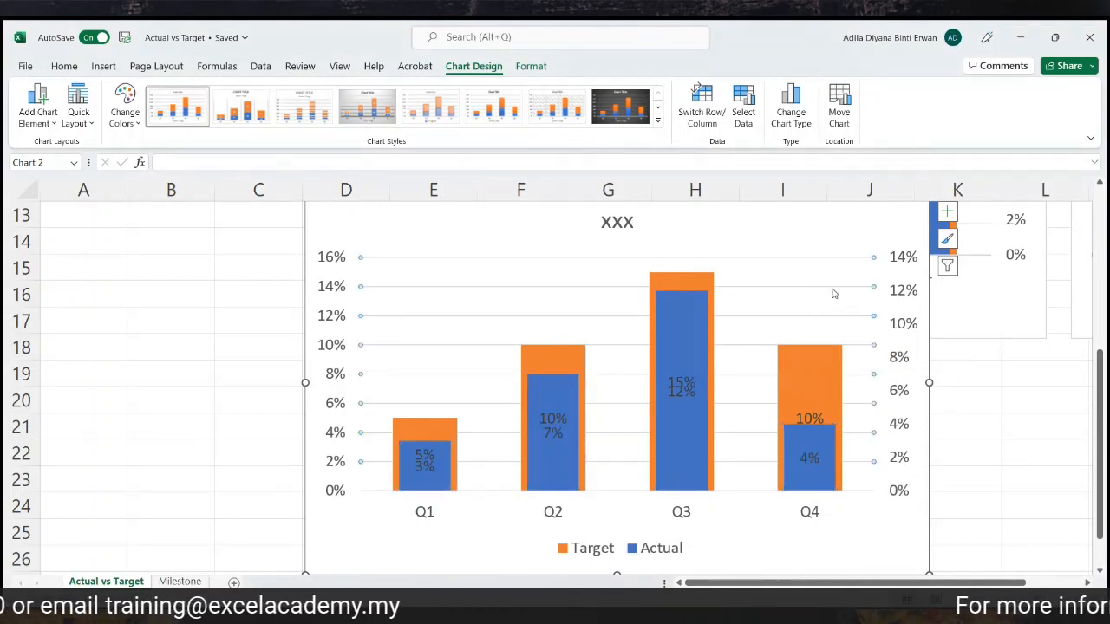
key("Delete")
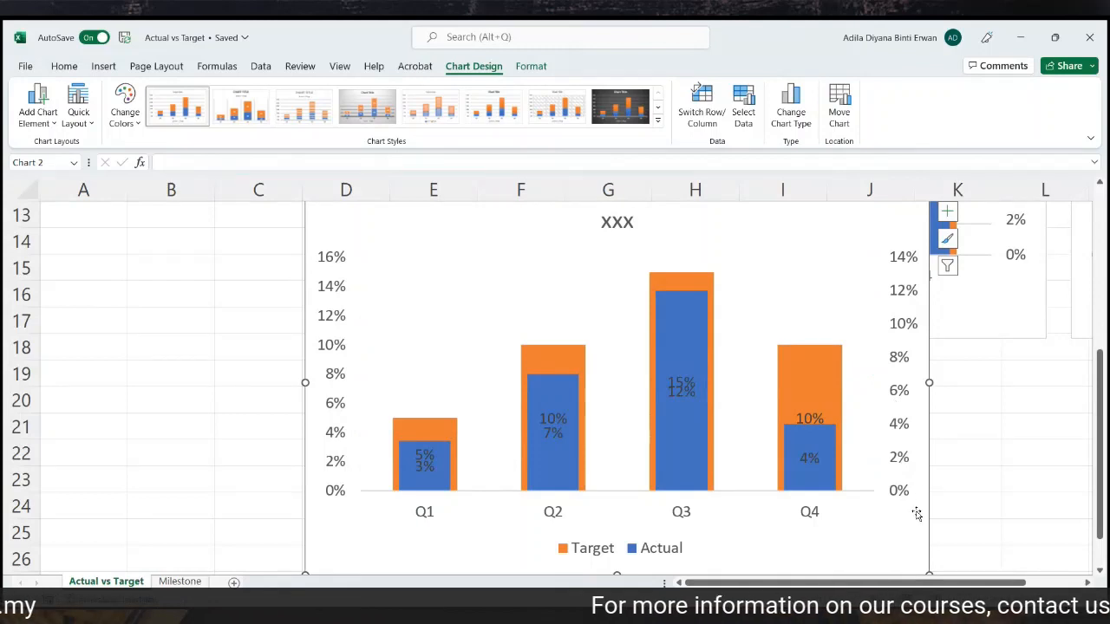
Shrink the XXX chart from its lower corner and move it down and leftward on the sheet
scroll(921, 550, "down", 1)
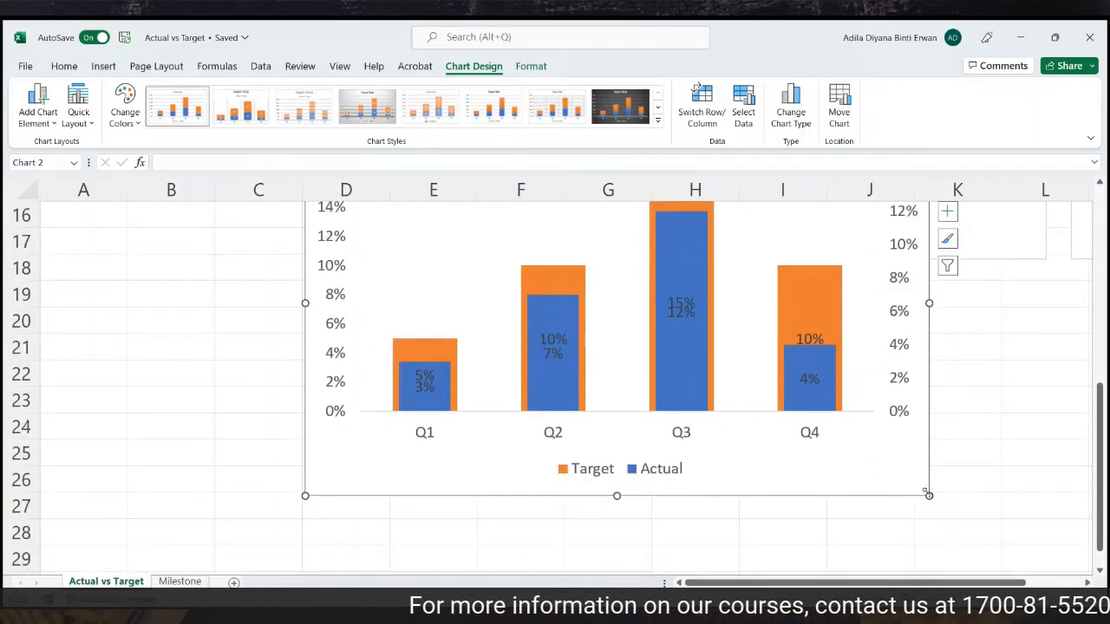
left_click_drag(929, 495, 804, 411)
left_click_drag(546, 328, 440, 453)
Examine the column chart with Target markers in columns M to S and the numbered notes in N20:N23 below it
left_click_drag(866, 583, 920, 585)
left_click(1089, 583)
left_click(1089, 583)
left_click(1088, 583)
left_click(1088, 583)
left_click(1089, 583)
left_click(1089, 584)
left_click(1088, 584)
left_click(1088, 584)
scroll(892, 417, "up", 3)
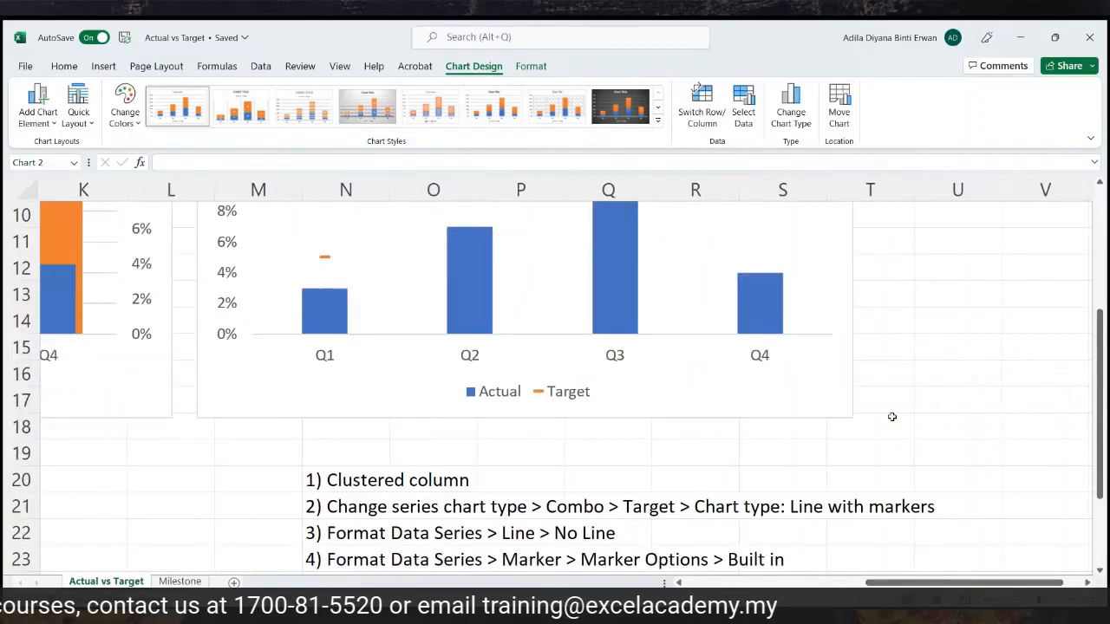
scroll(891, 417, "up", 1)
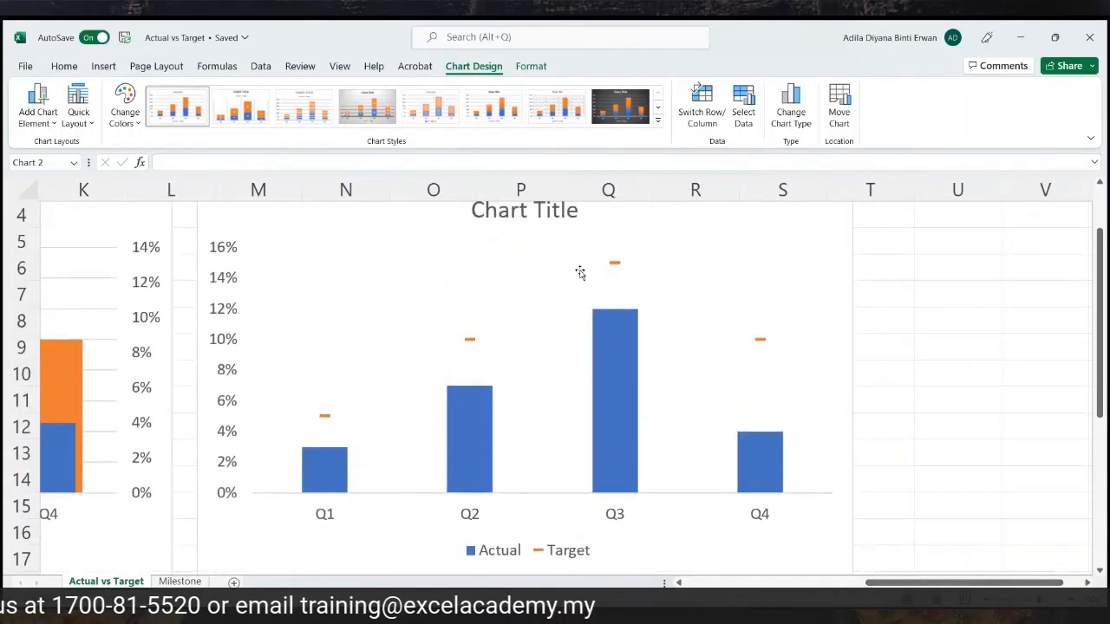
scroll(580, 273, "down", 4)
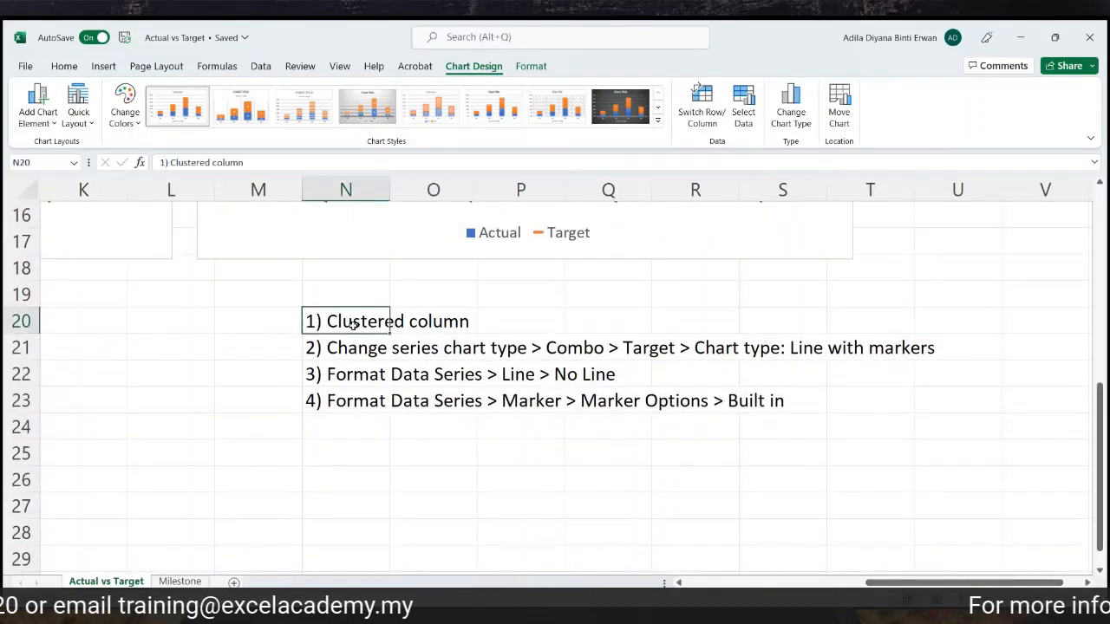
left_click(353, 332)
left_click(571, 321)
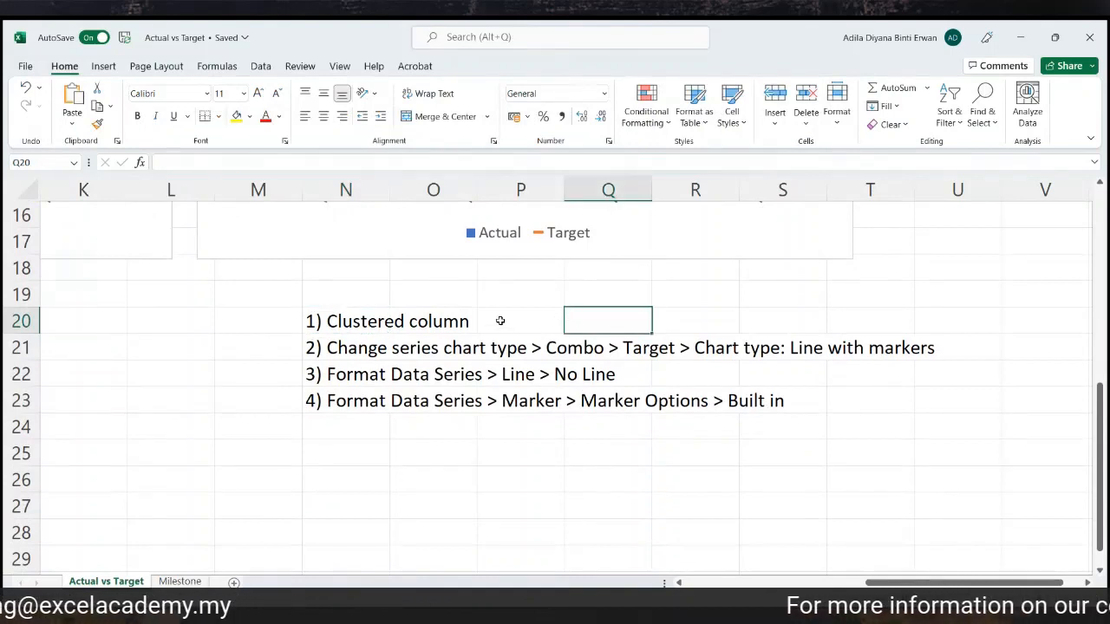
Insert "Target:" after the number in note 2 in cell N21, before "Change series chart type"
left_click(266, 350)
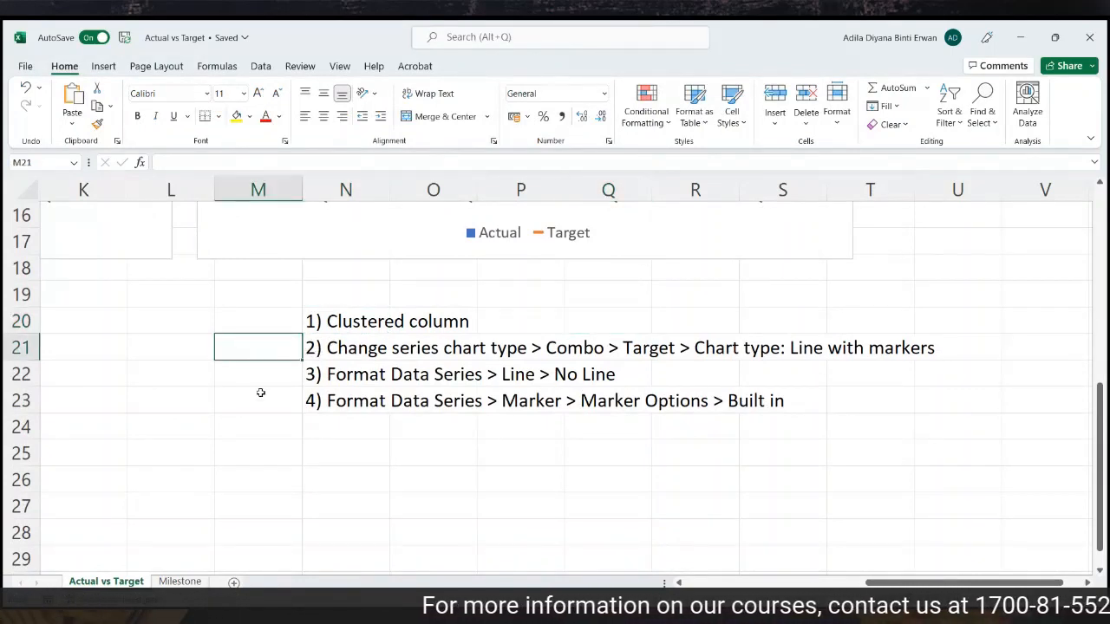
left_click(309, 354)
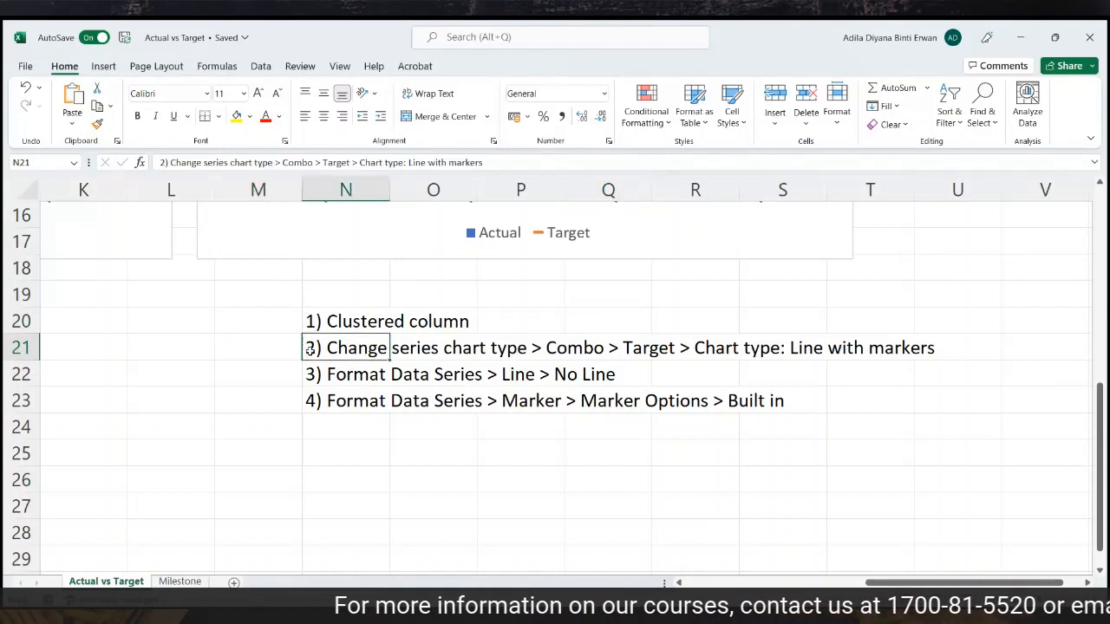
left_click(171, 162)
type("Target:")
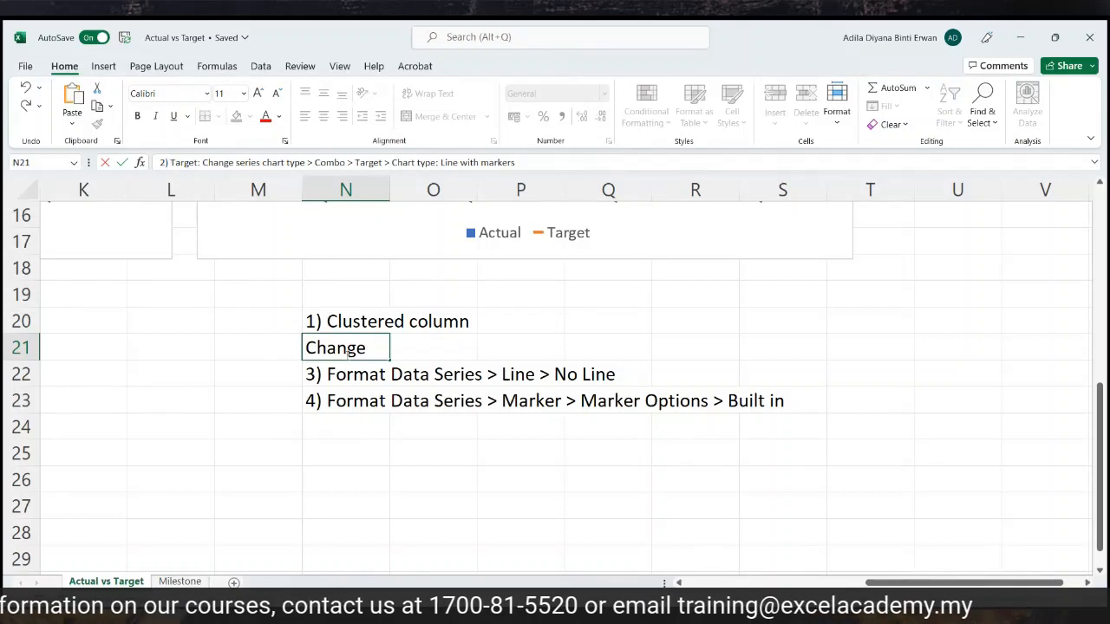
key("Return")
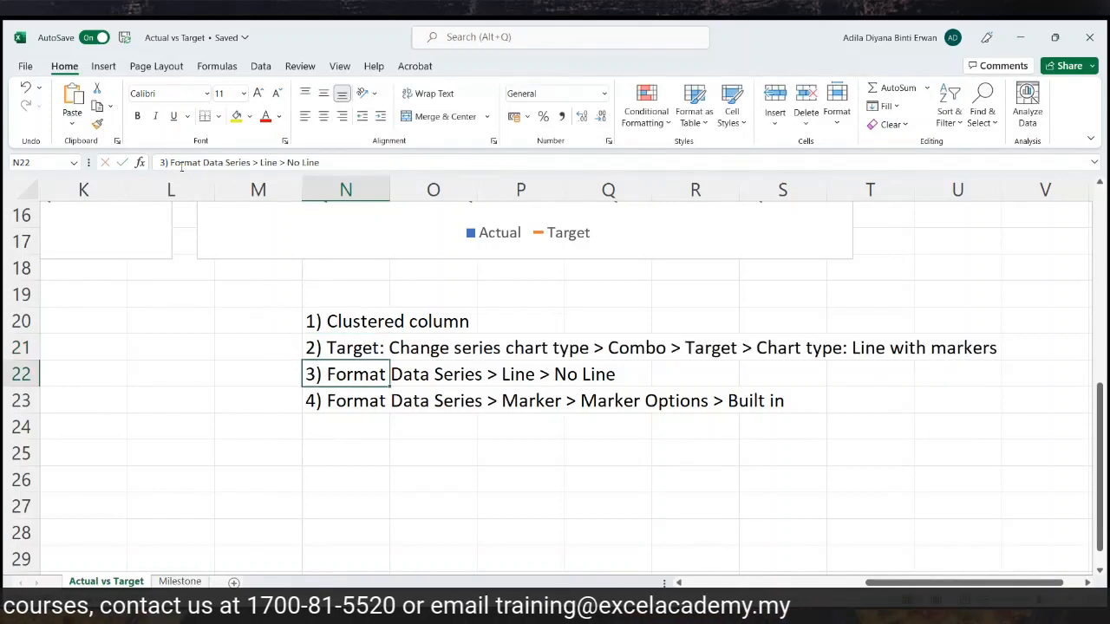
Insert "Target:" before "Format Data Series" in notes 3 and 4 in cells N22 and N23
left_click(171, 163)
type("Target")
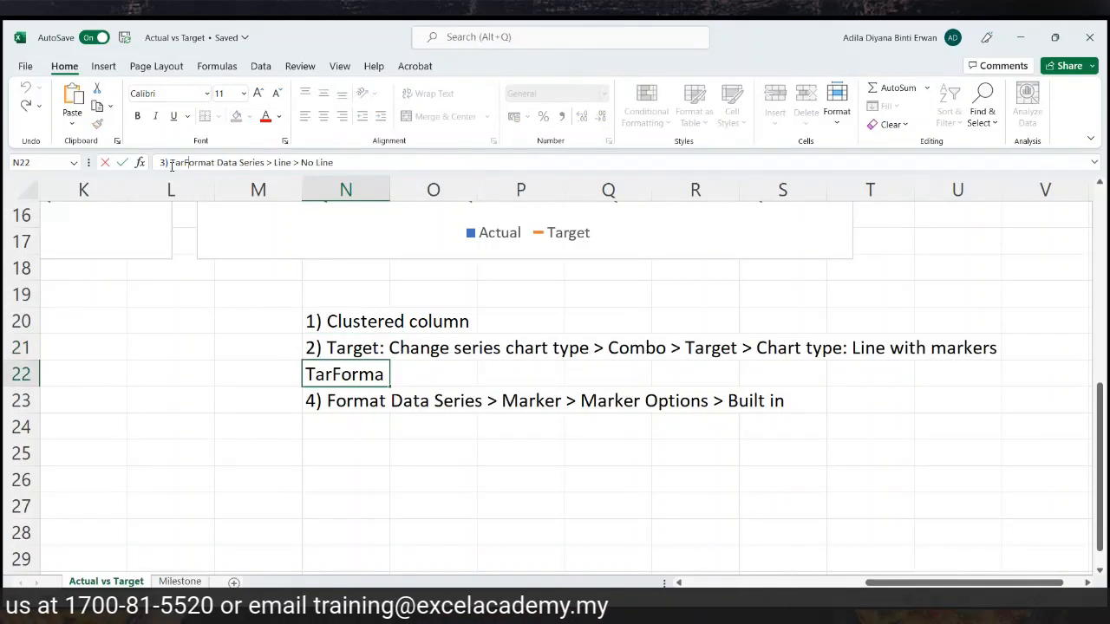
type(":")
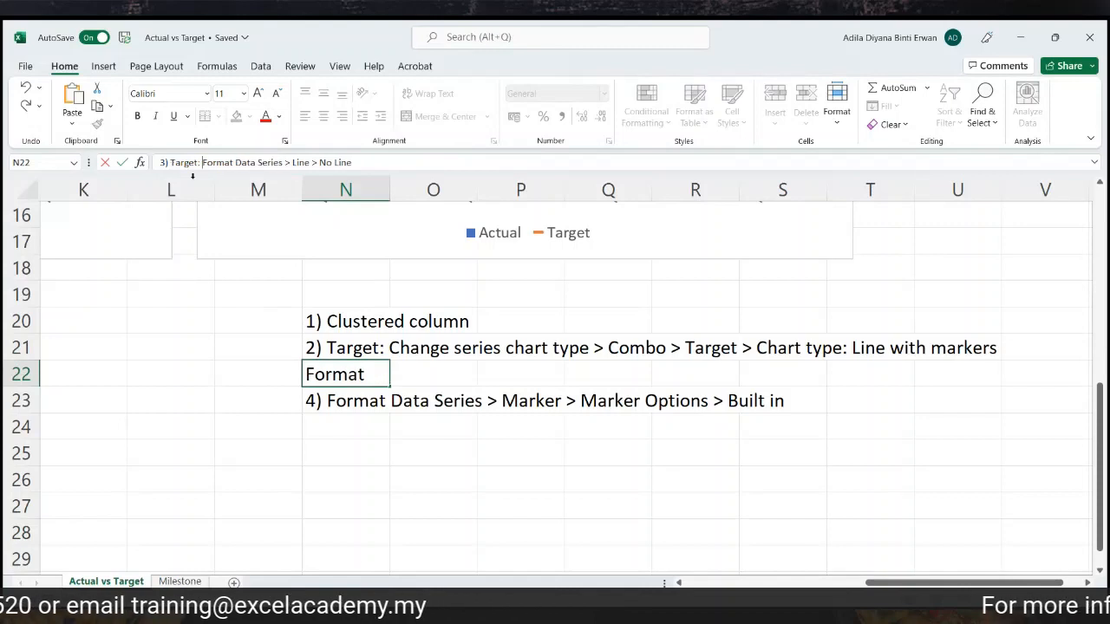
key("Return")
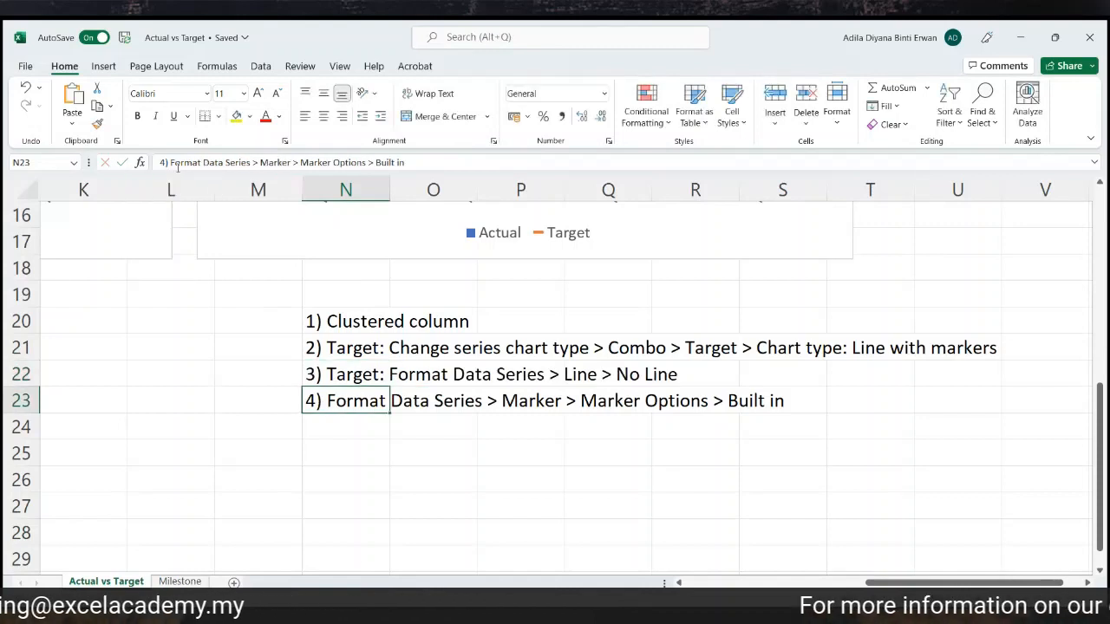
left_click(171, 162)
type("Target")
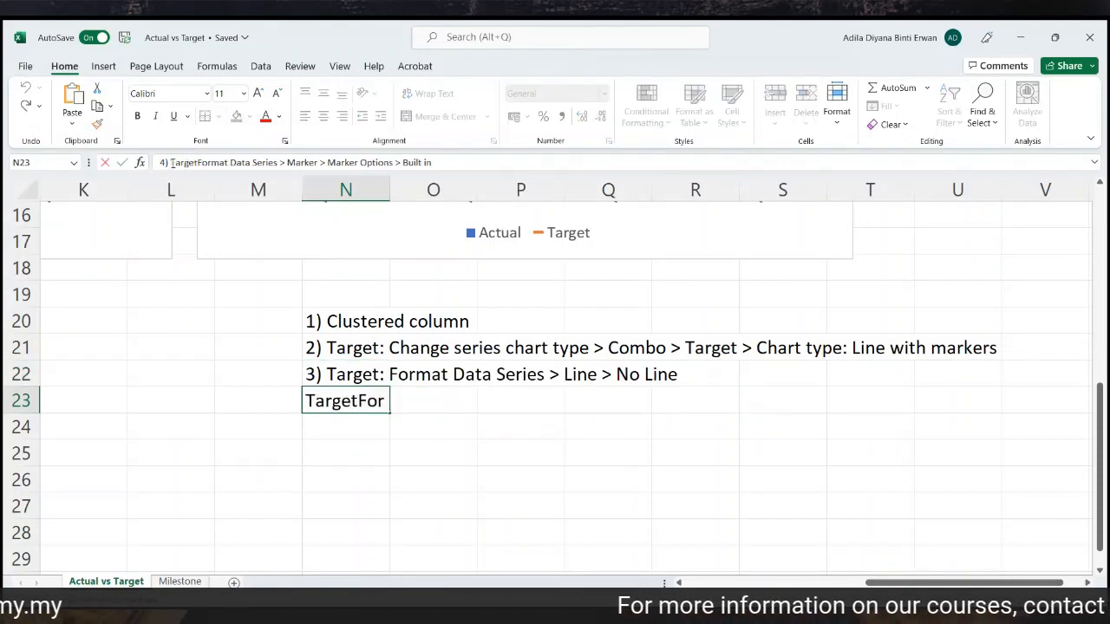
type(":")
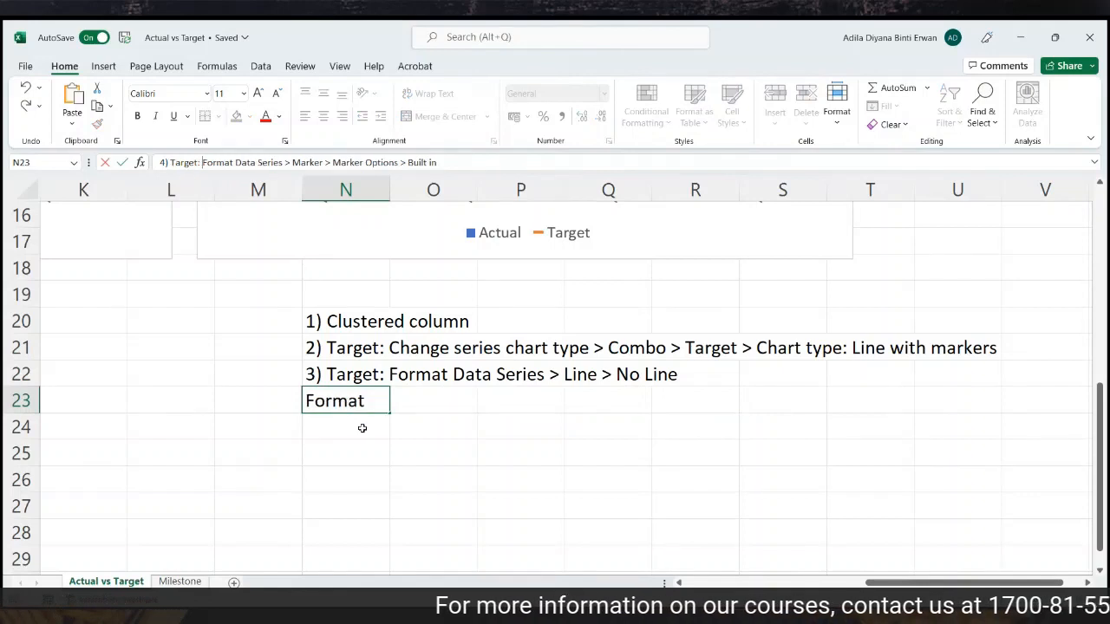
left_click(446, 448)
Review the notes on the clustered column and the Target series chart type in N20 and N21
left_click(362, 321)
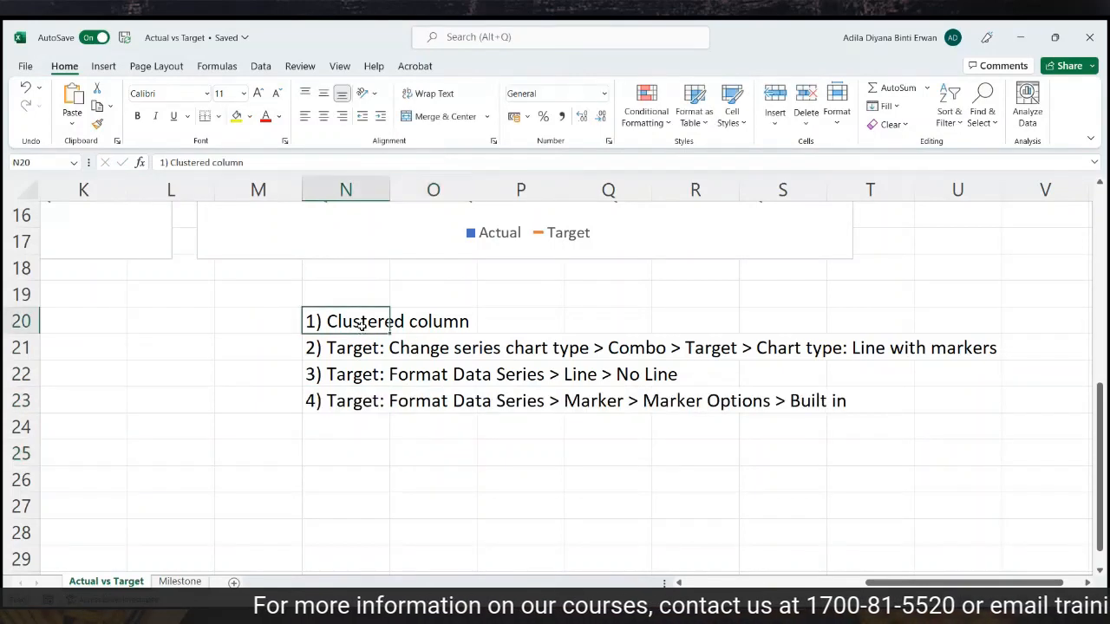
left_click(353, 350)
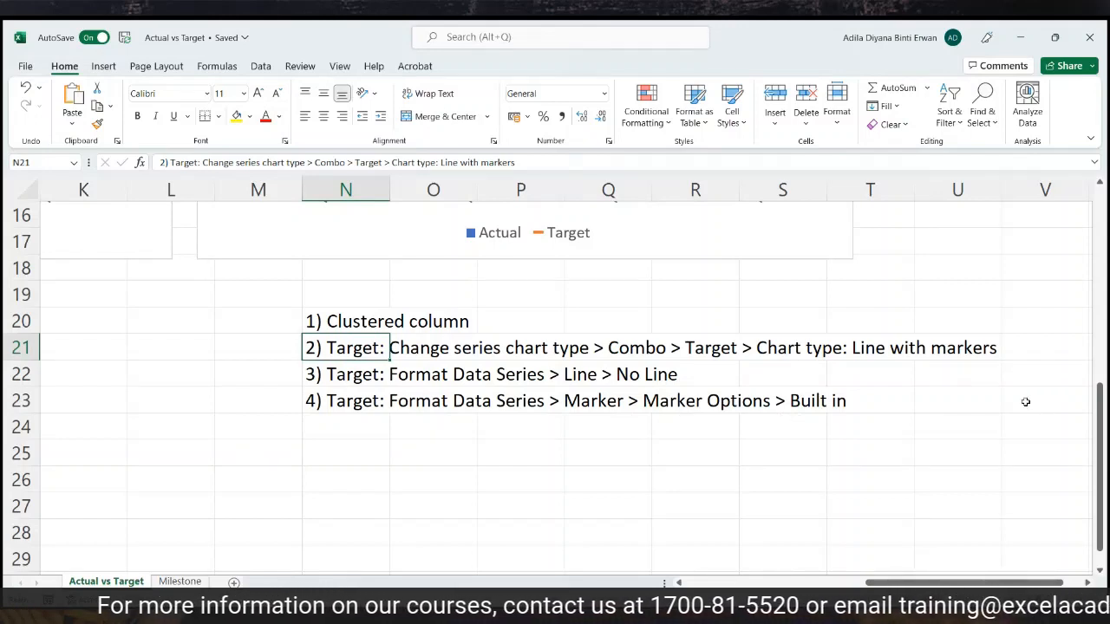
left_click(1063, 404)
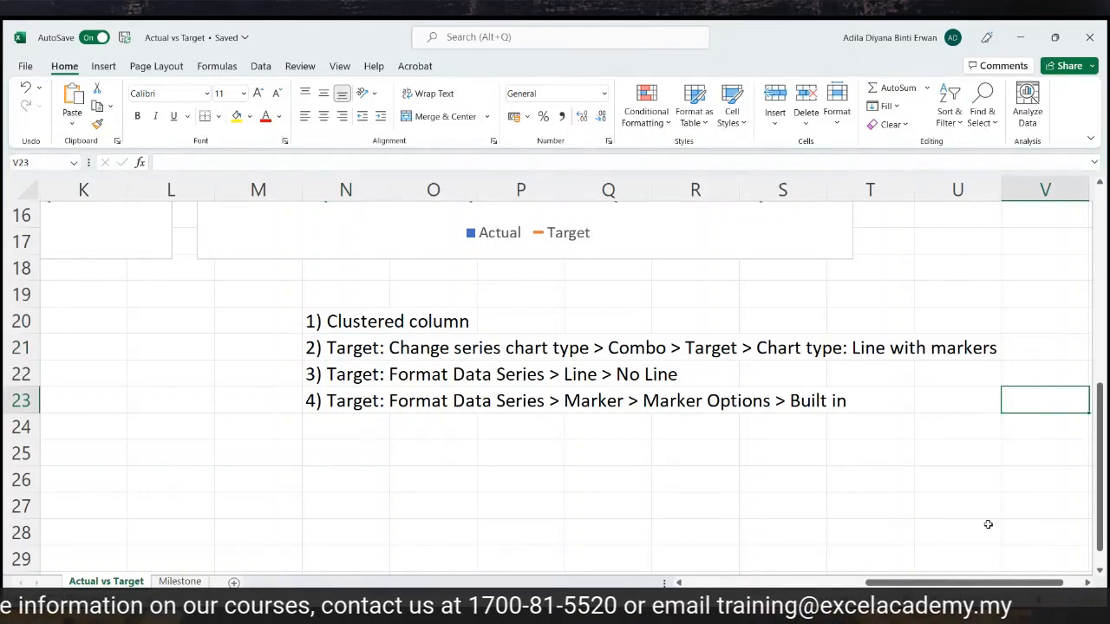
Insert a clustered column chart of the Actual and Target values by quarter from the table in A3:C7
left_click_drag(968, 585, 473, 571)
scroll(434, 512, "up", 5)
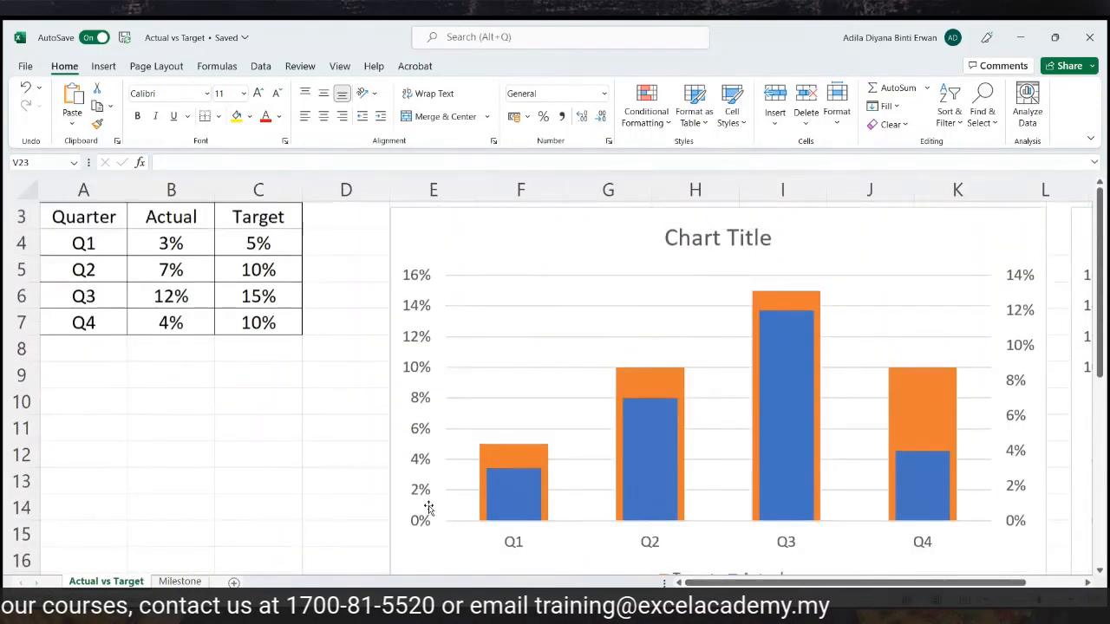
left_click(78, 270)
left_click_drag(78, 270, 282, 377)
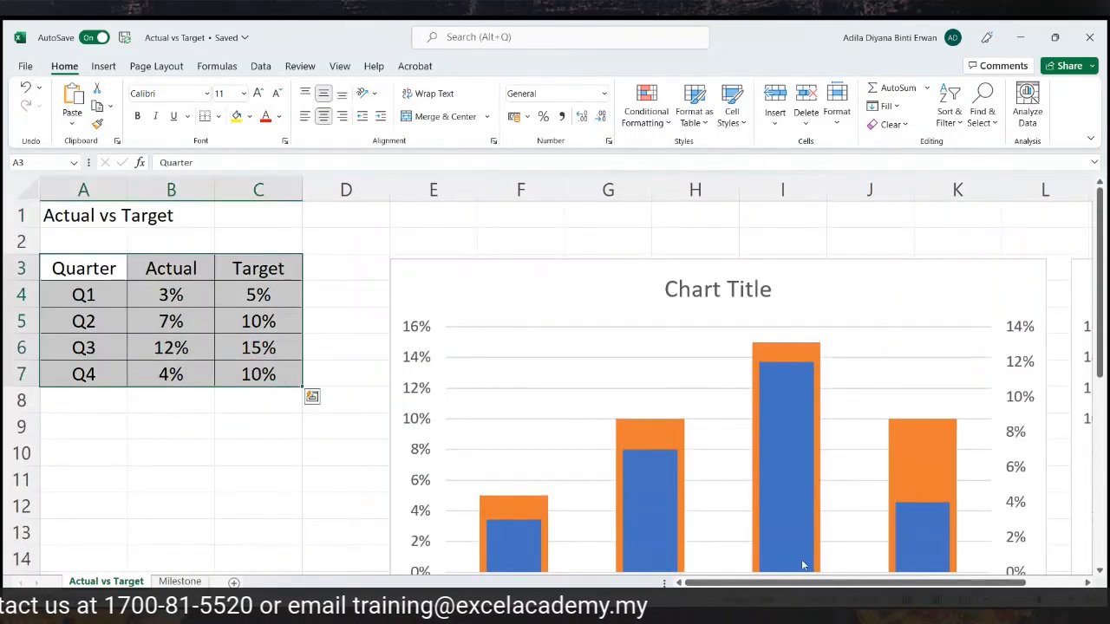
scroll(766, 572, "right", 2)
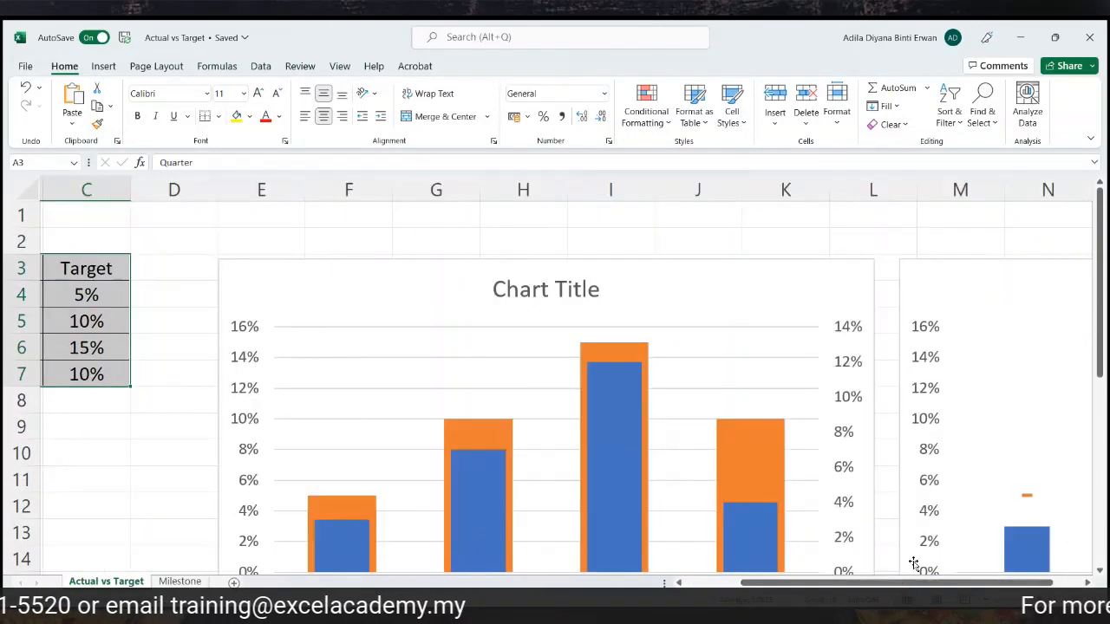
scroll(902, 538, "down", 5)
scroll(884, 517, "down", 1)
scroll(884, 517, "right", 2)
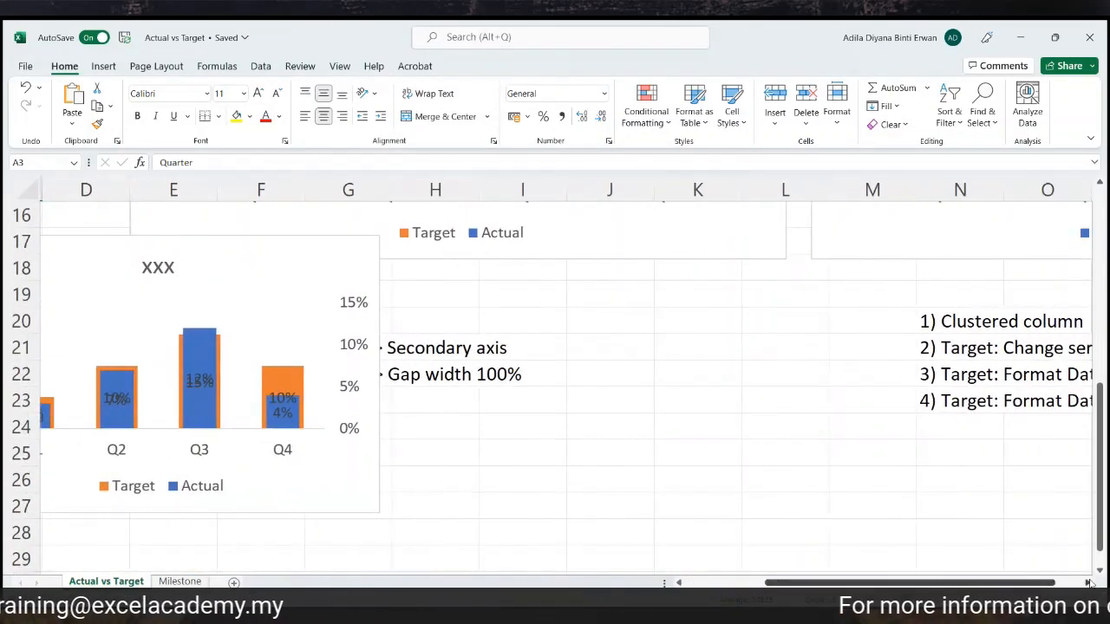
scroll(1091, 584, "right", 7)
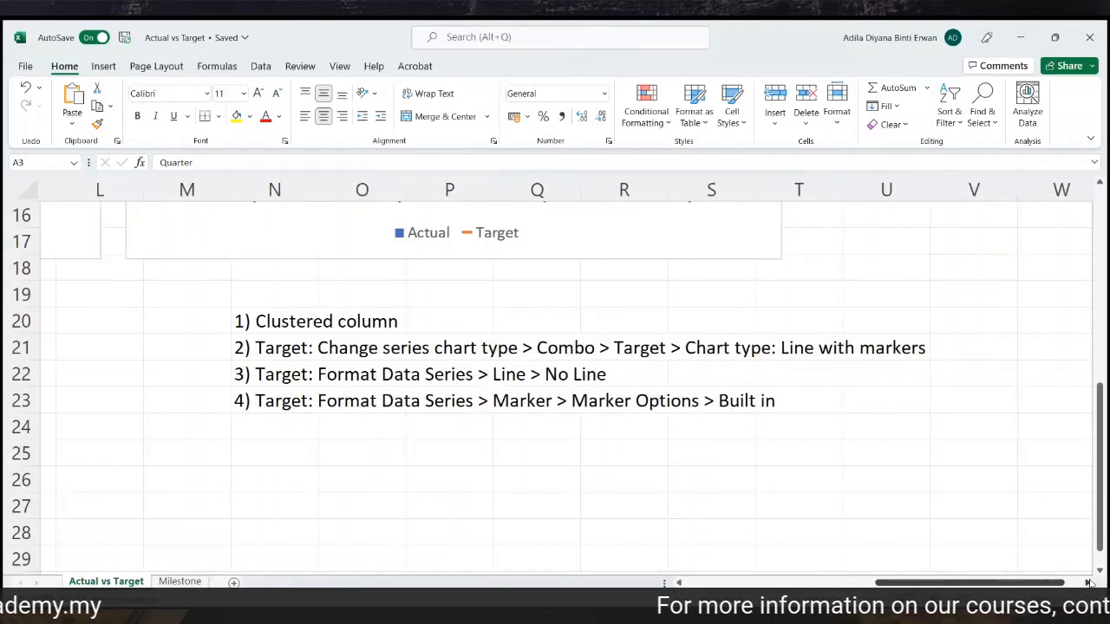
left_click(104, 66)
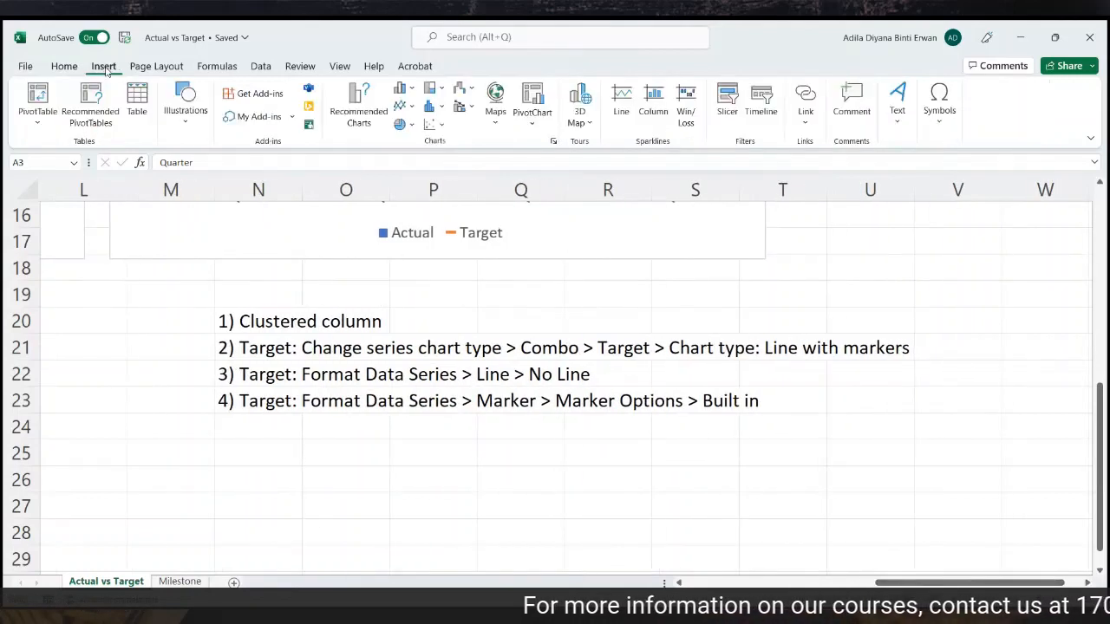
left_click(371, 106)
left_click(432, 134)
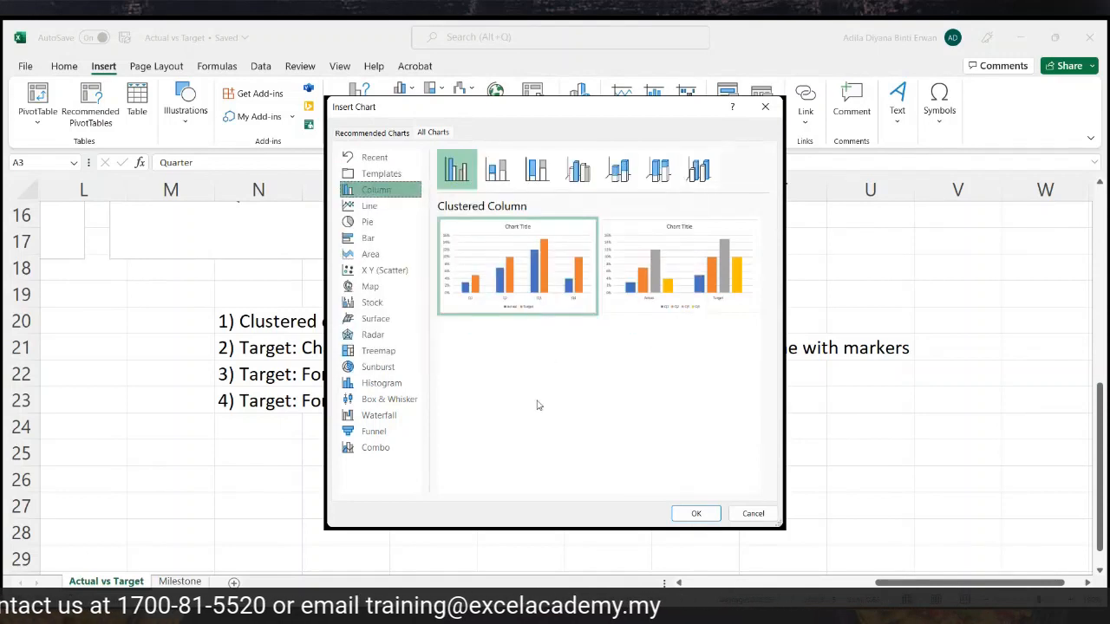
left_click(699, 513)
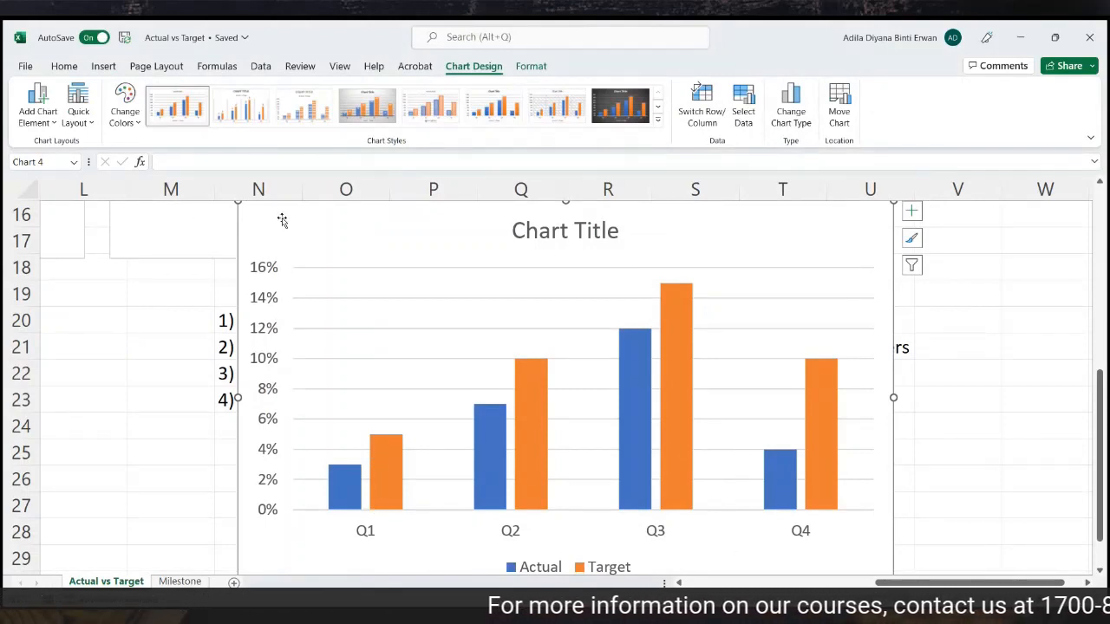
Shrink the new clustered column chart and place it beneath the notes, over columns O to S
left_click_drag(245, 205, 503, 284)
left_click_drag(573, 294, 406, 438)
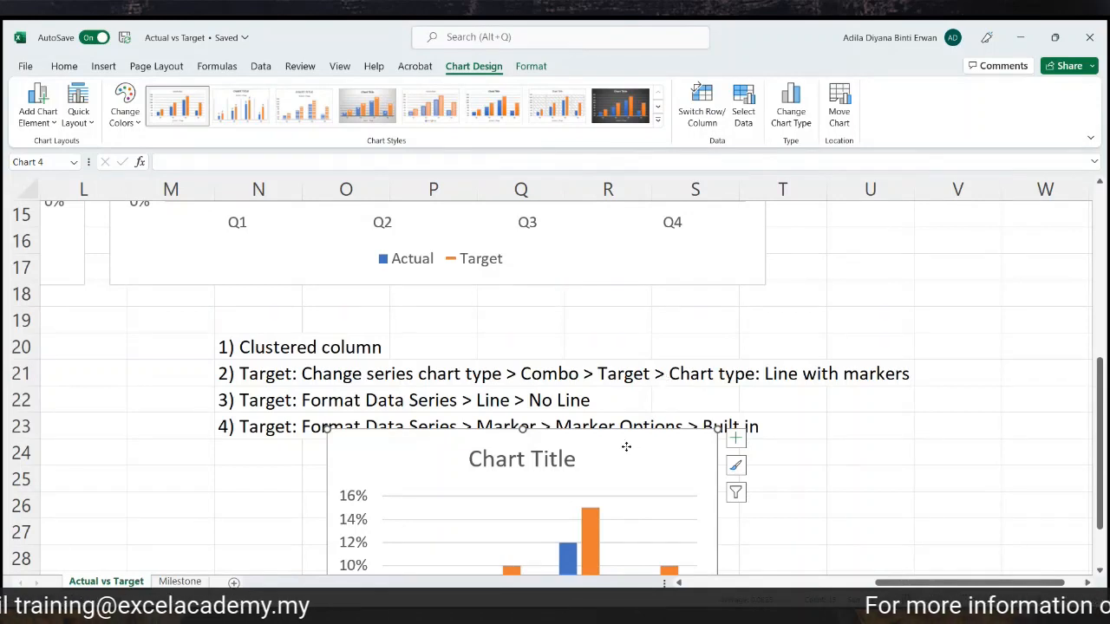
scroll(754, 457, "down", 2)
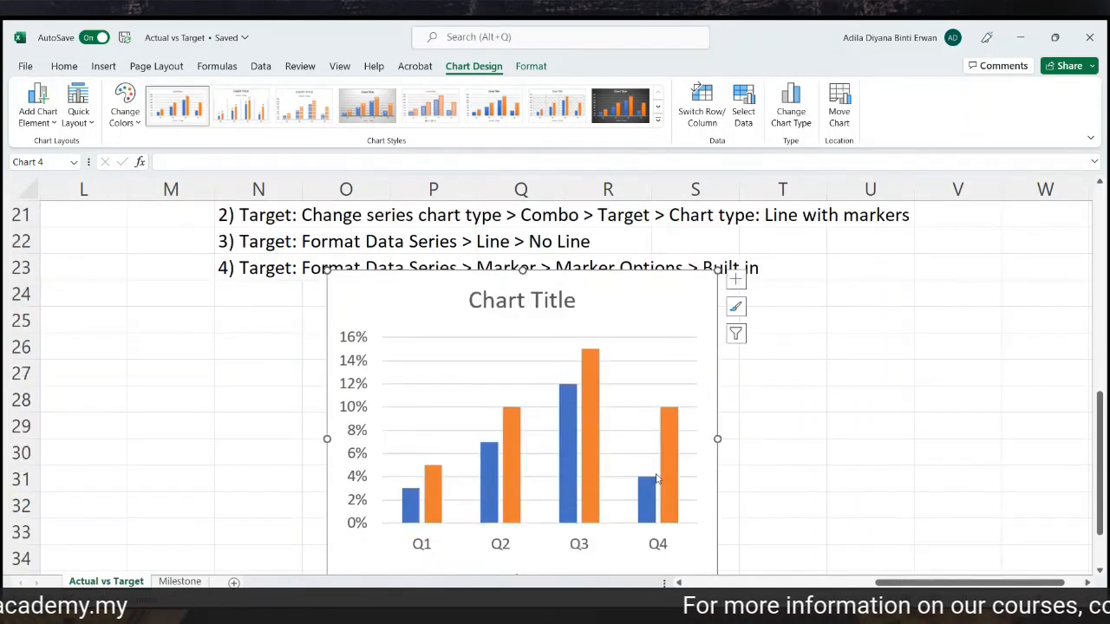
Change the Target series to Line with Markers in a combo chart and widen the chart into column T
right_click(513, 456)
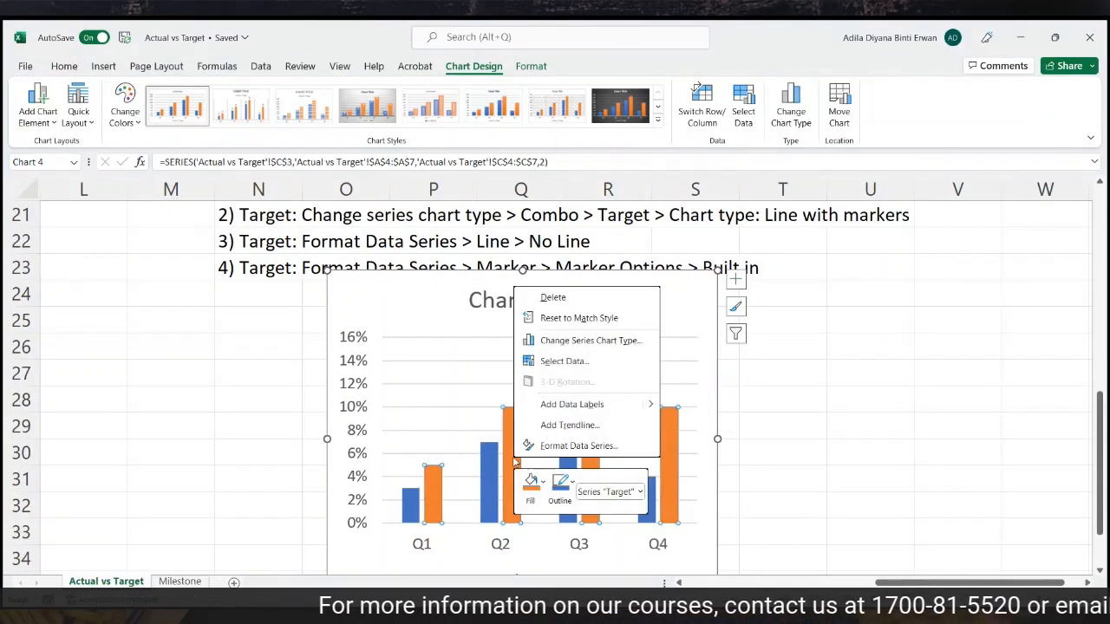
left_click(570, 344)
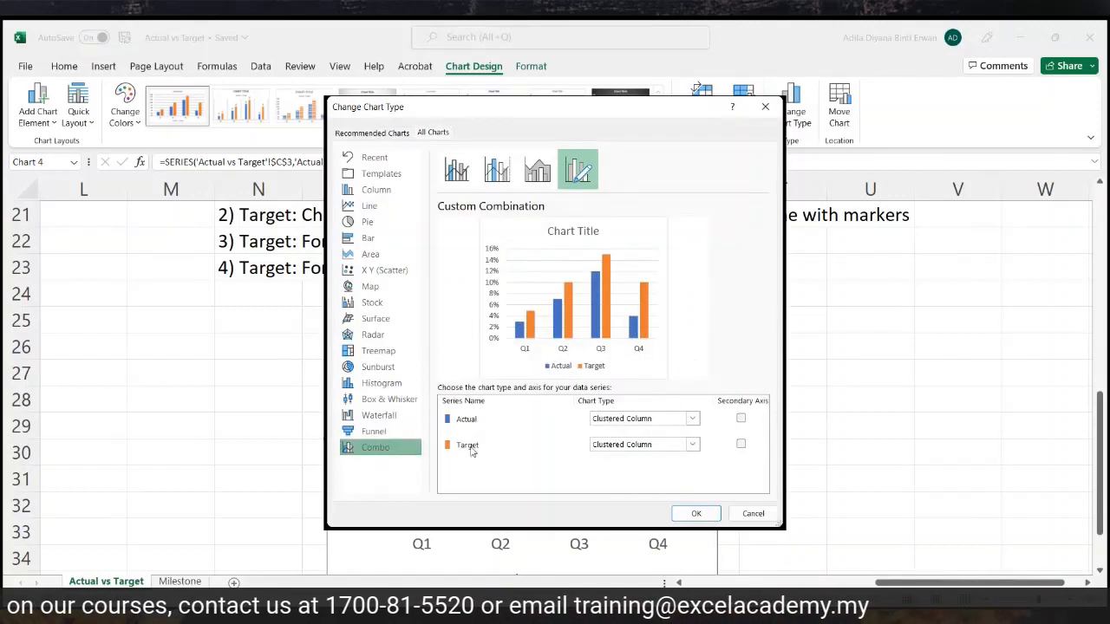
left_click(693, 446)
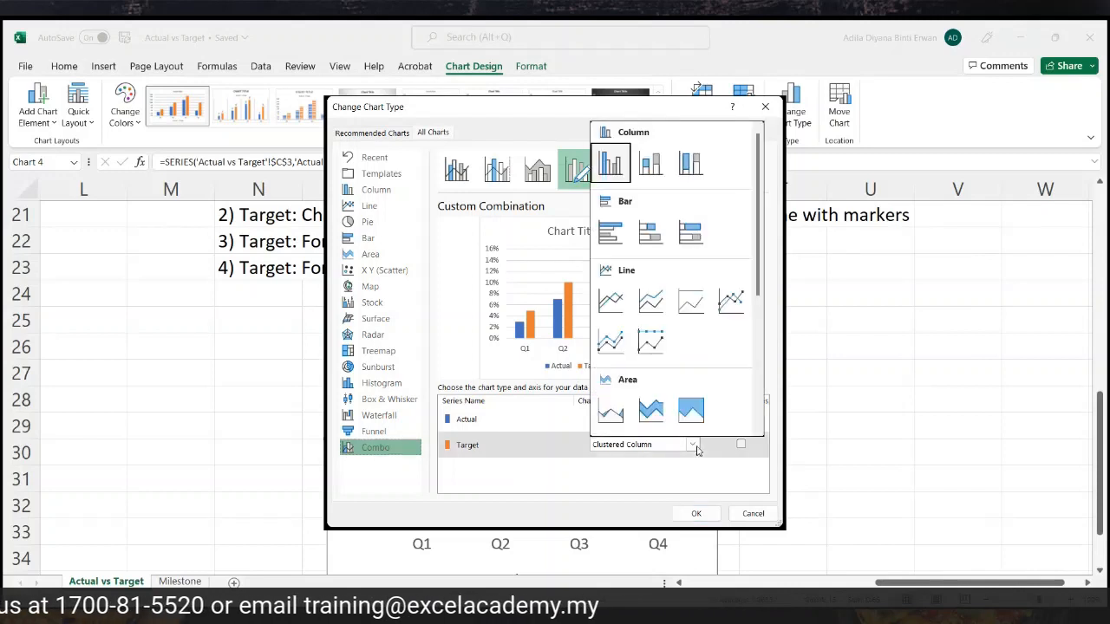
left_click(730, 303)
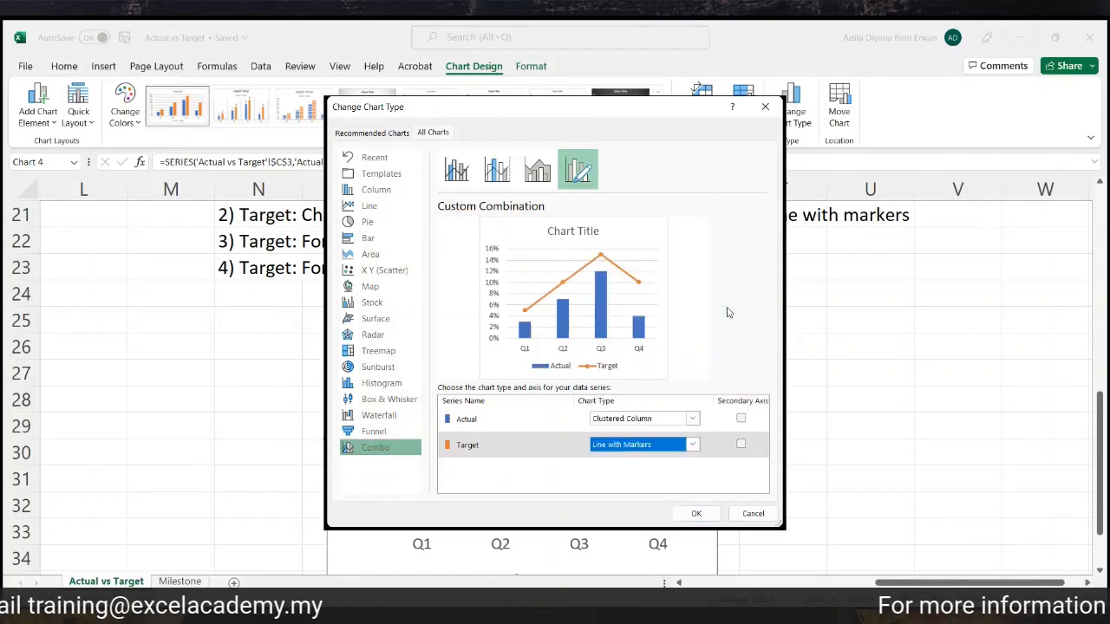
left_click(691, 511)
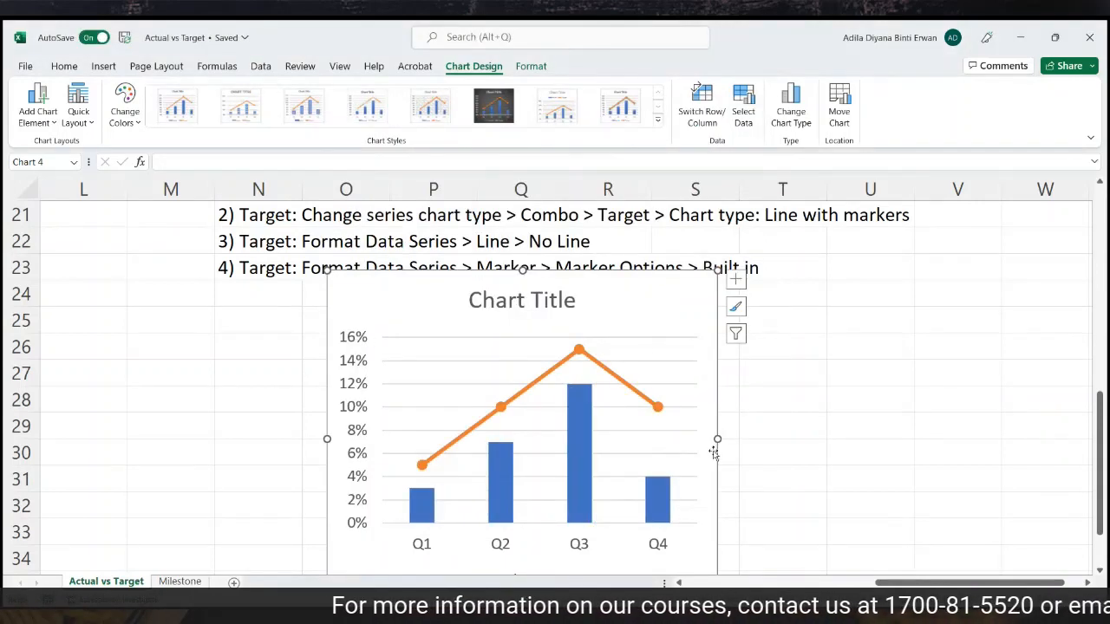
left_click_drag(718, 438, 839, 439)
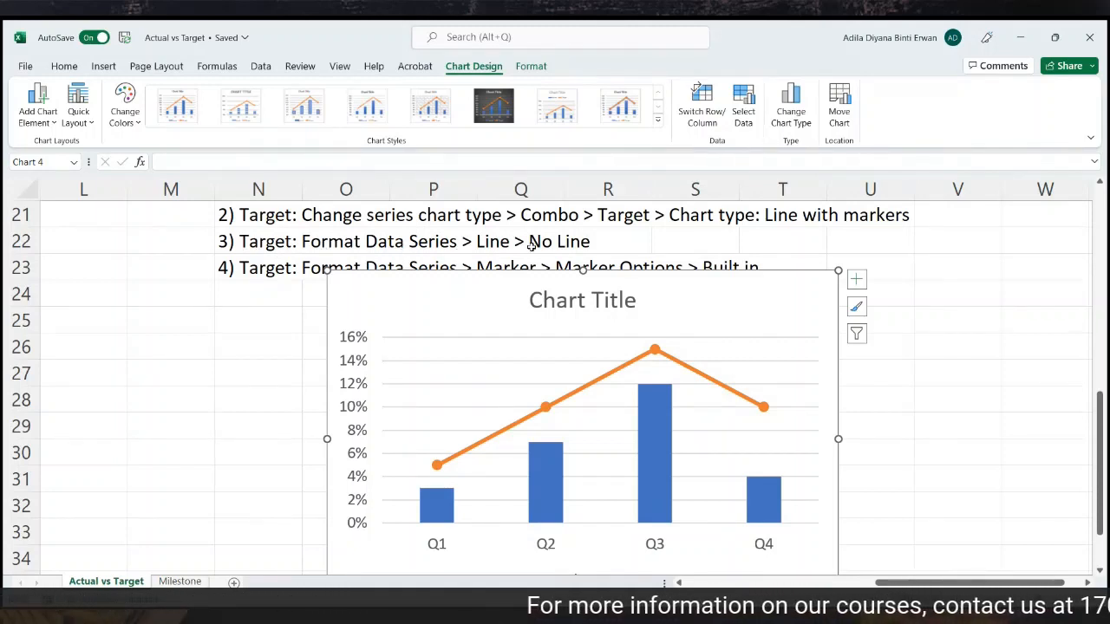
Set the Target series line to No line and deselect the chart
right_click(655, 350)
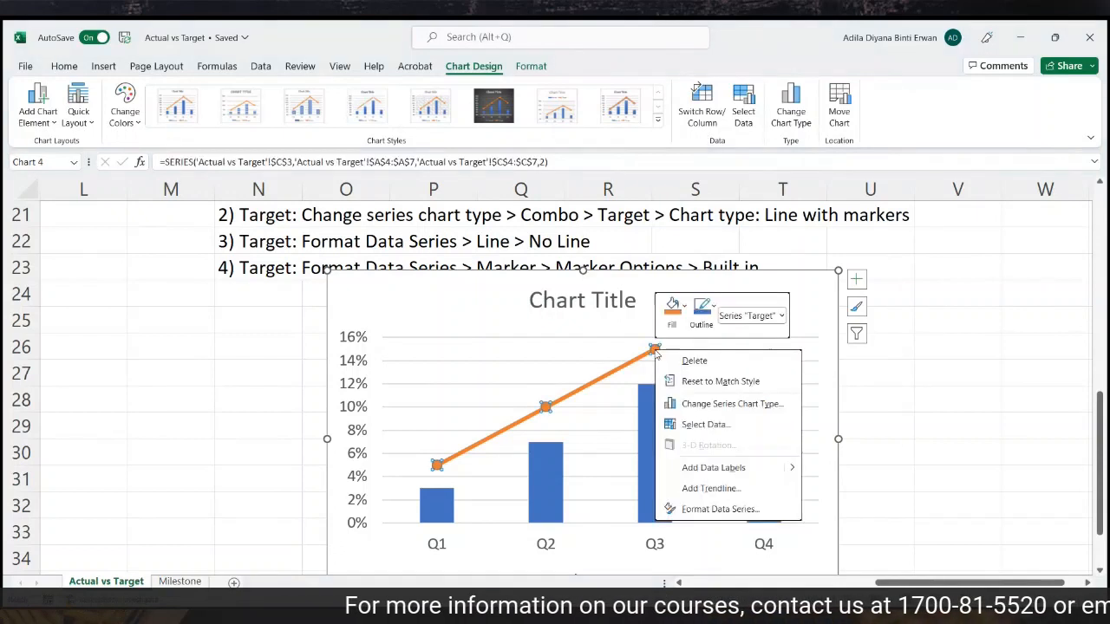
left_click(703, 510)
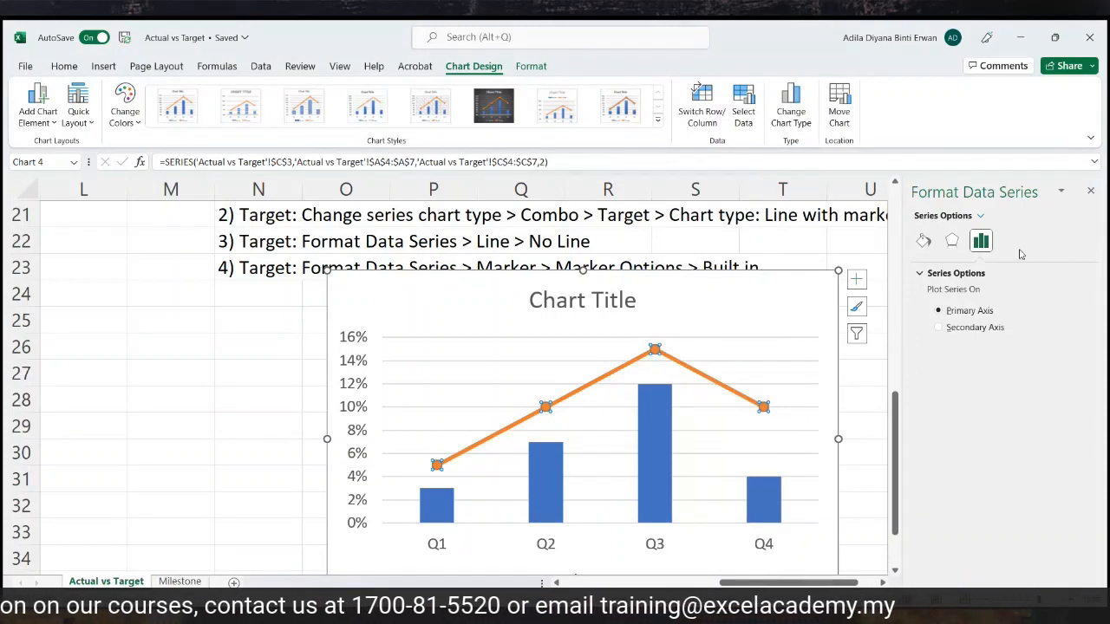
left_click(923, 242)
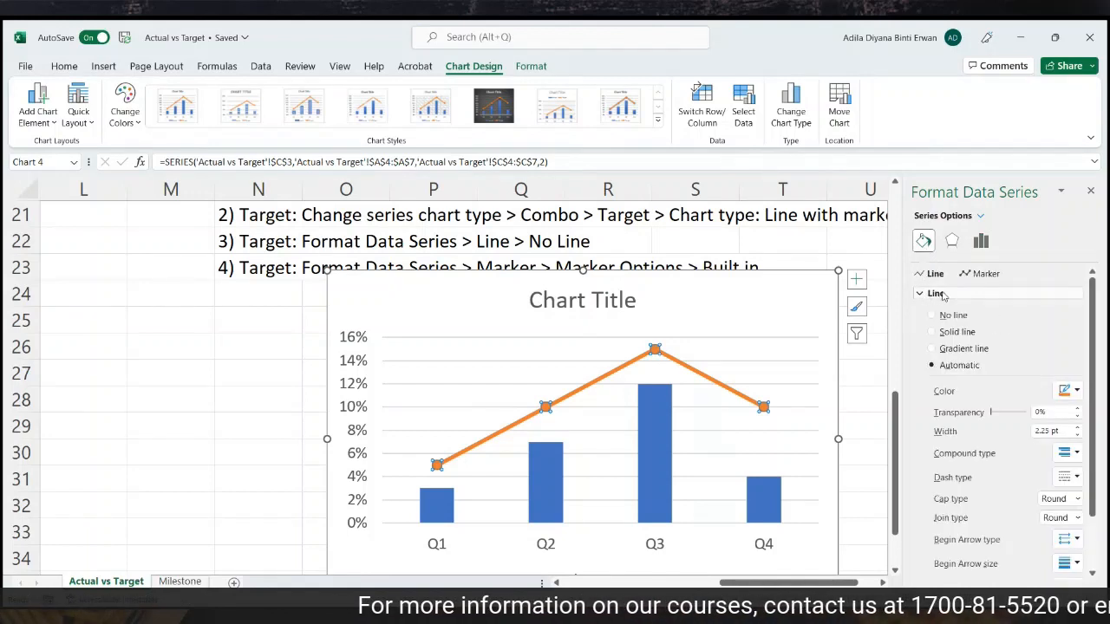
left_click(931, 317)
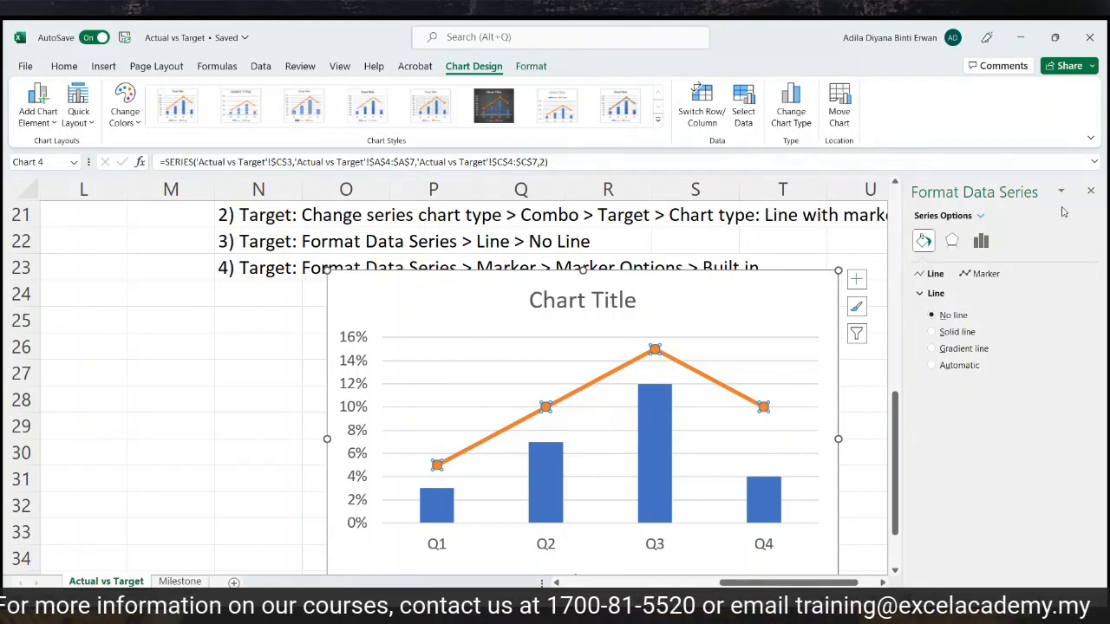
left_click(1090, 191)
left_click(867, 420)
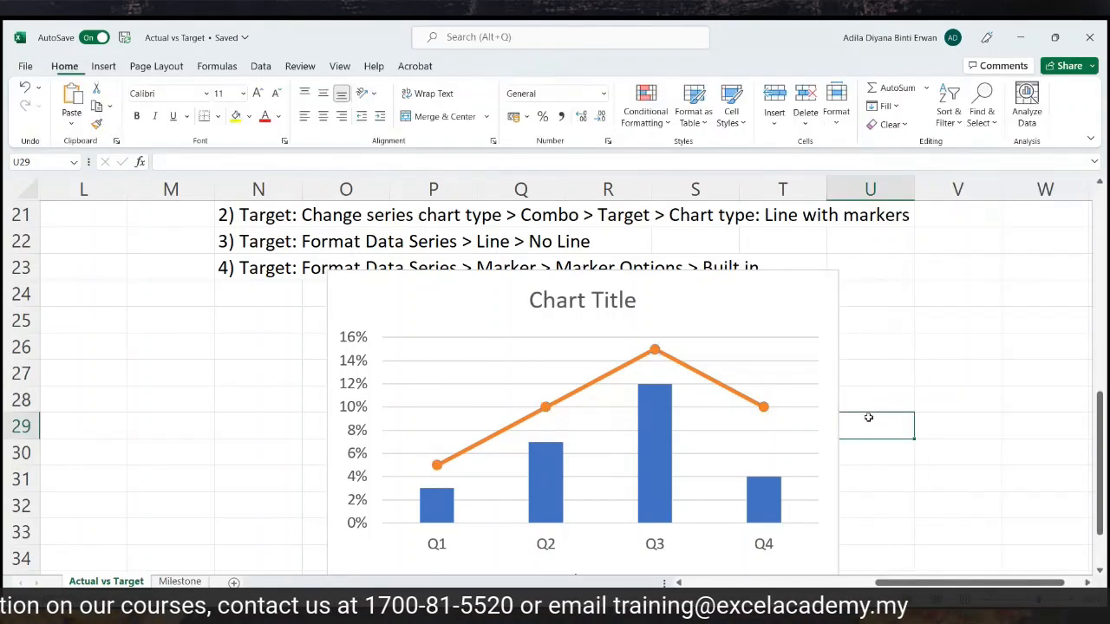
Check the Target series line setting and move the chart slightly down, clear of the note in row 23
right_click(654, 359)
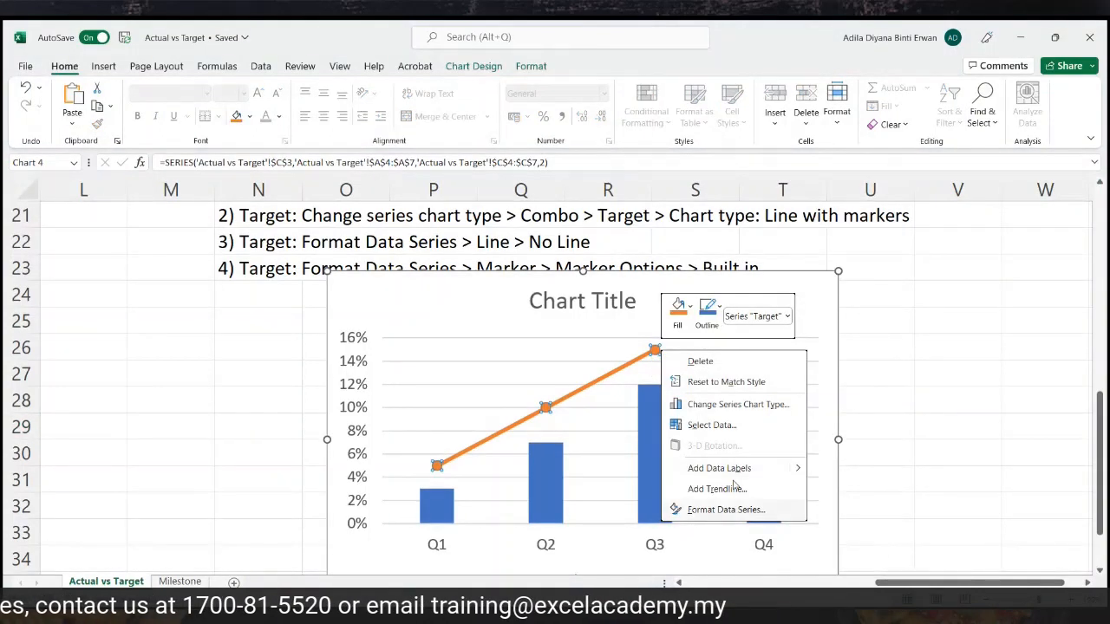
left_click(723, 512)
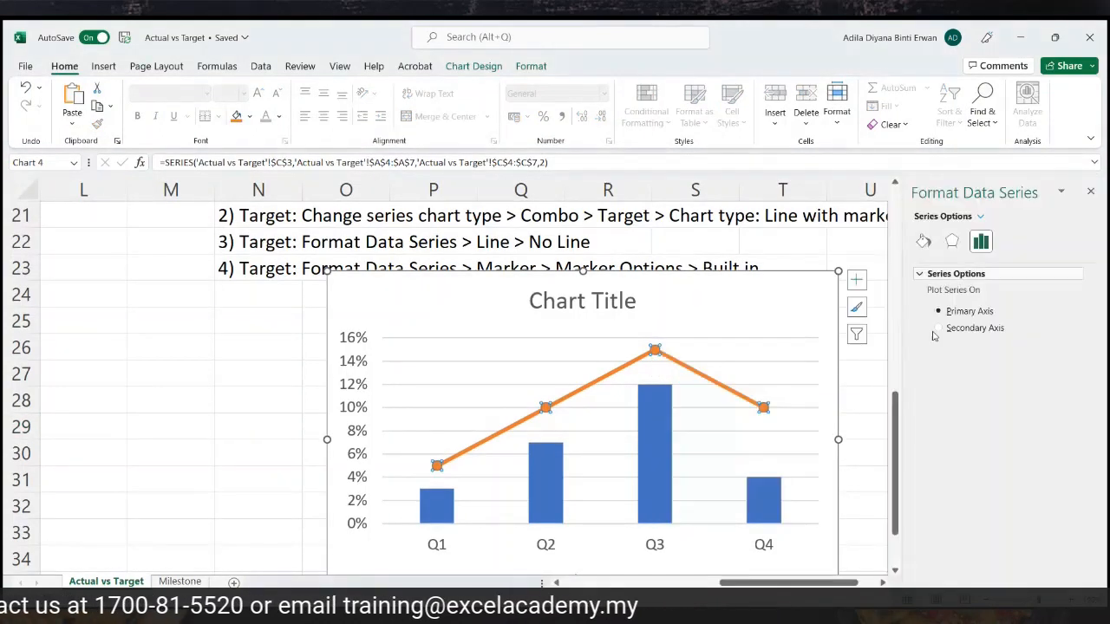
left_click(923, 241)
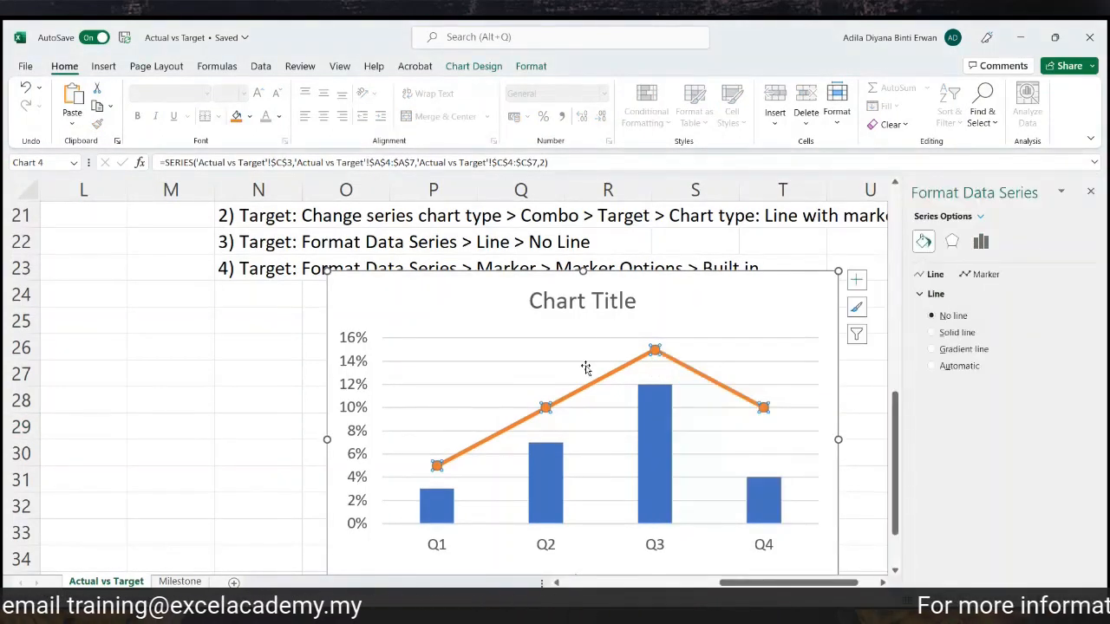
left_click_drag(706, 290, 701, 311)
left_click(701, 313)
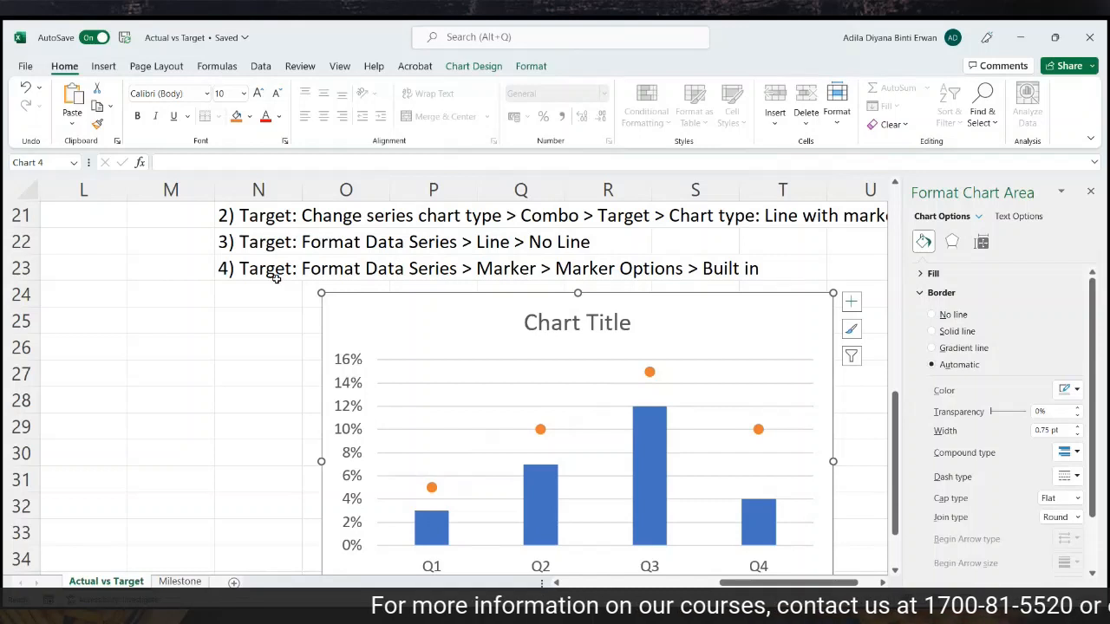
Set the Target series markers to Built-in with the long dash type
right_click(649, 373)
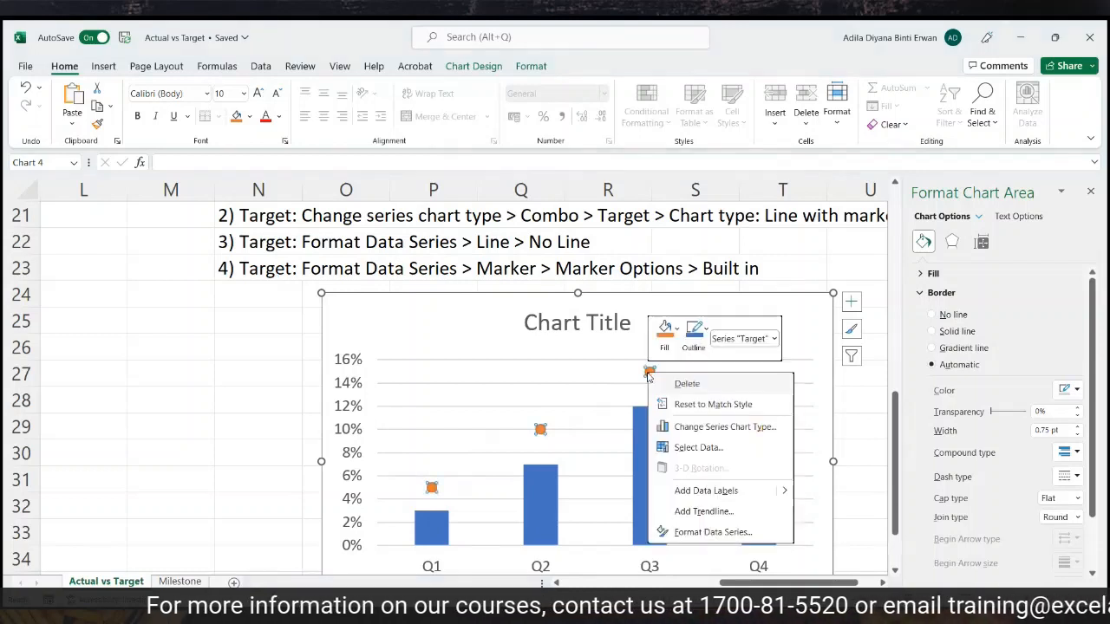
left_click(706, 534)
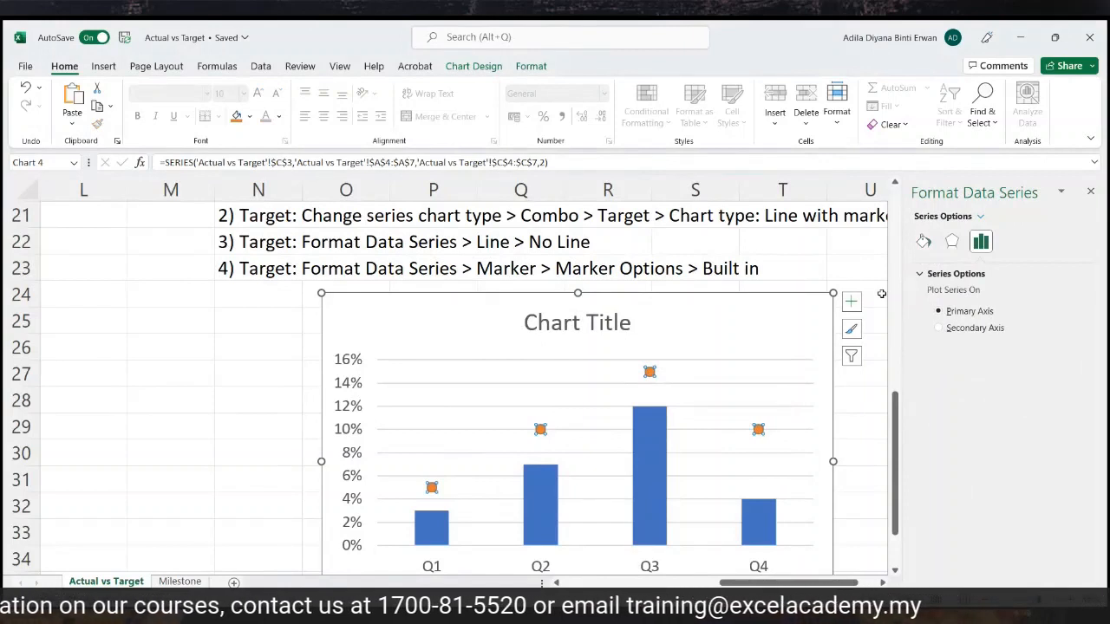
left_click(925, 245)
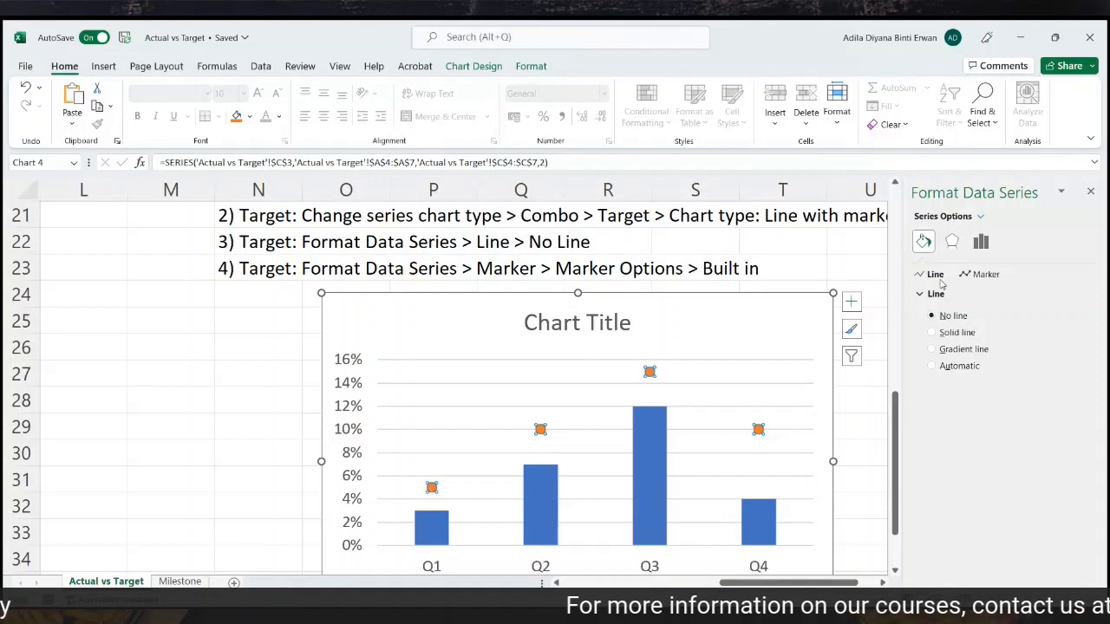
left_click(982, 274)
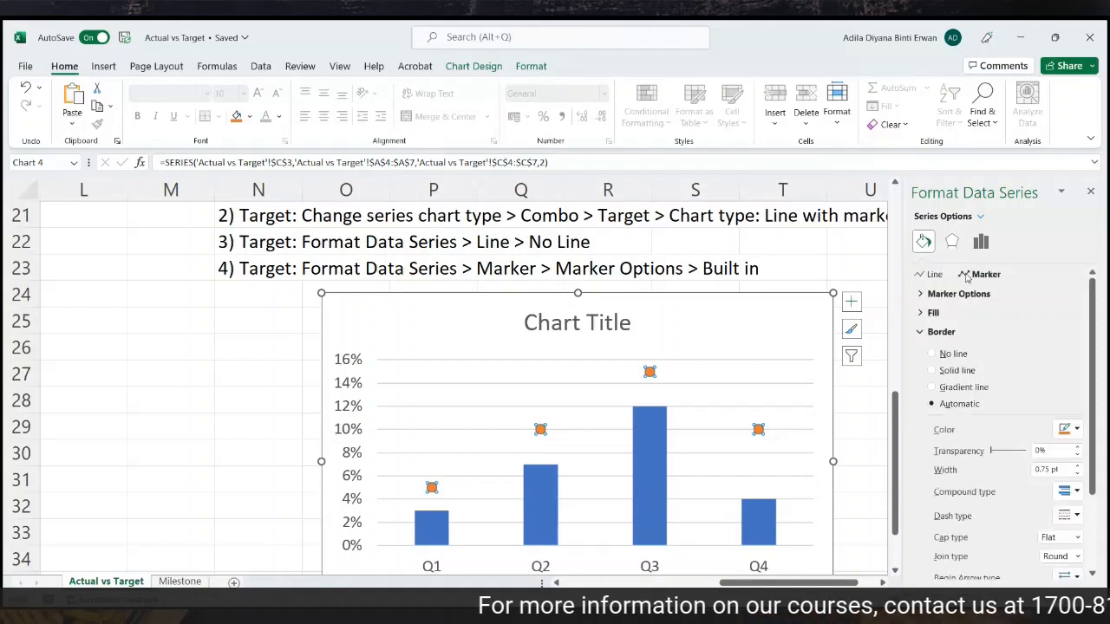
left_click(921, 296)
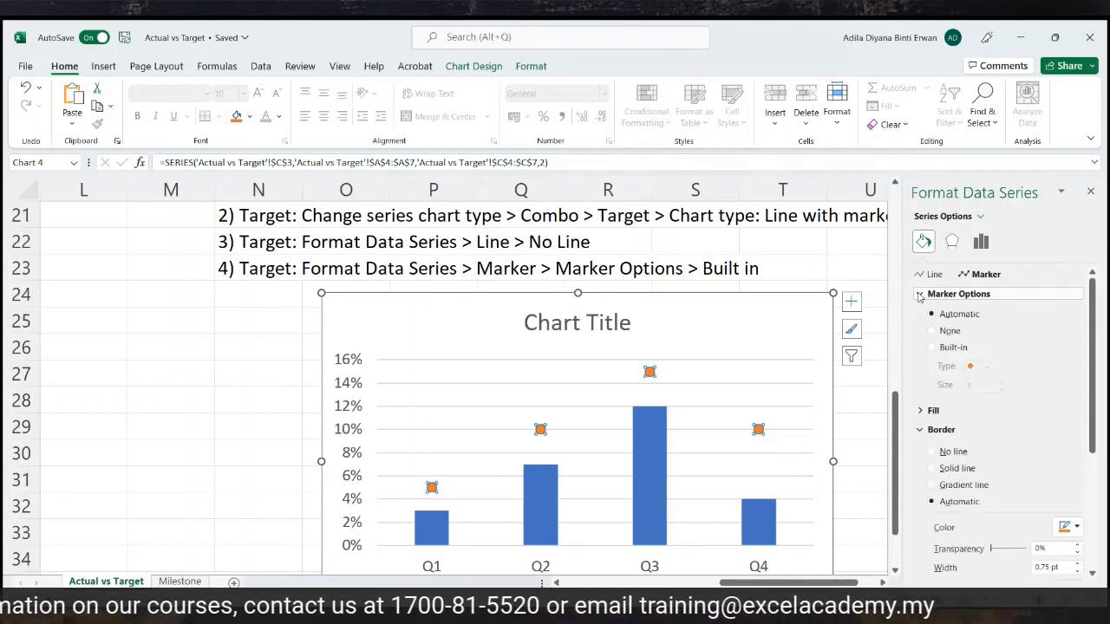
left_click(933, 348)
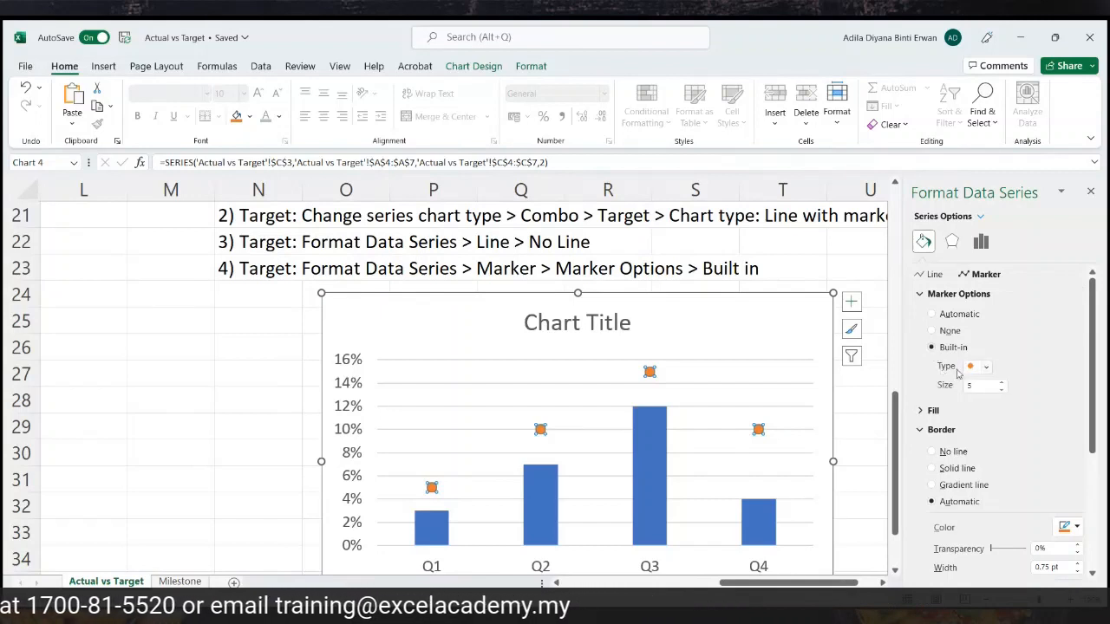
left_click(986, 367)
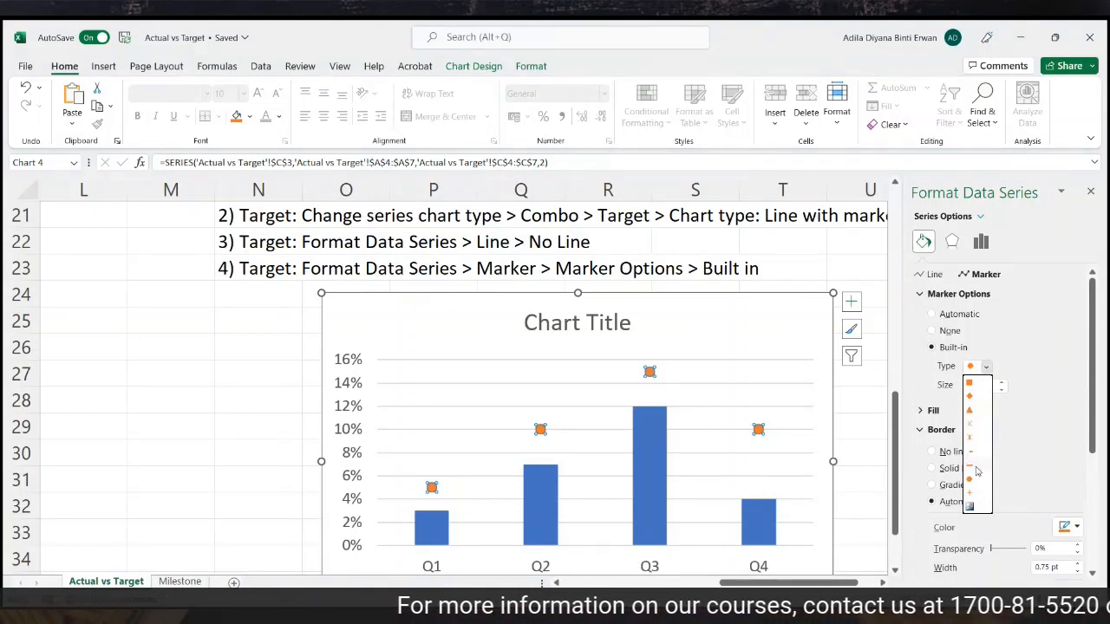
left_click(974, 468)
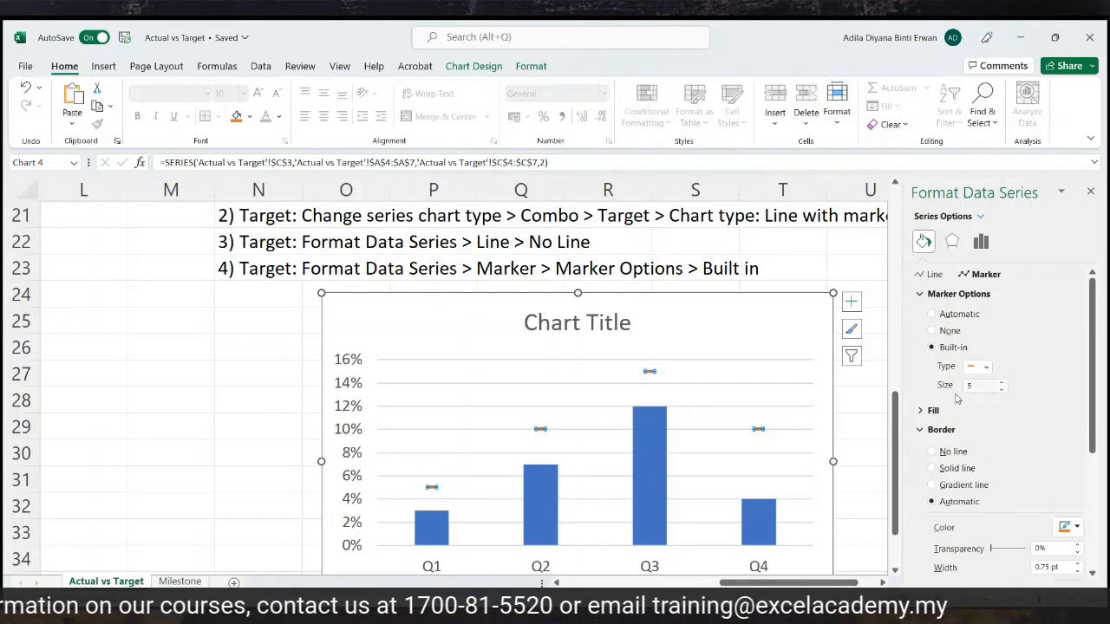
Try size 7 for the Target dash markers and restore the size to 5
left_click(1001, 383)
left_click(1002, 382)
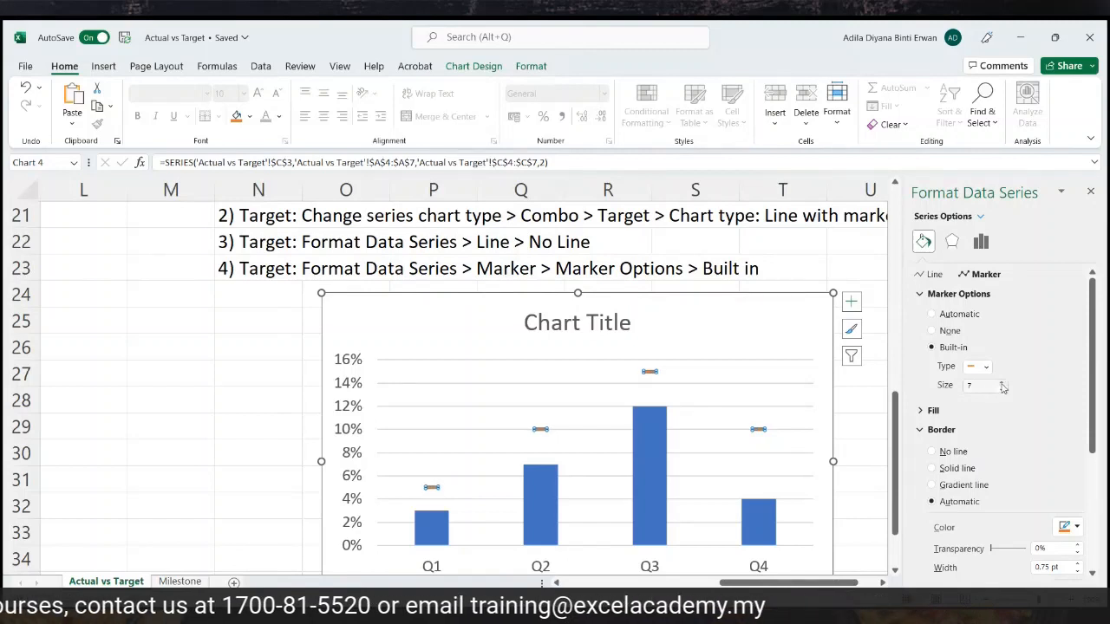
left_click(1003, 389)
left_click(1003, 388)
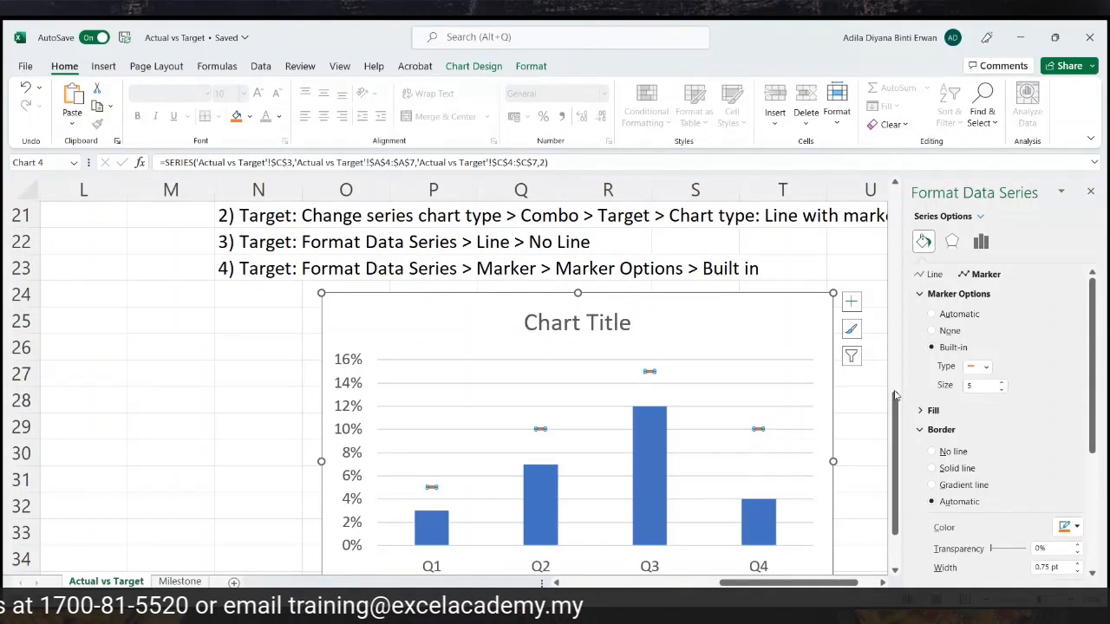
Deselect the clustered column chart and delete the practice chart titled XXX that covers the Stacked Column notes in rows 20 to 23
left_click(211, 473)
scroll(698, 402, "down", 1)
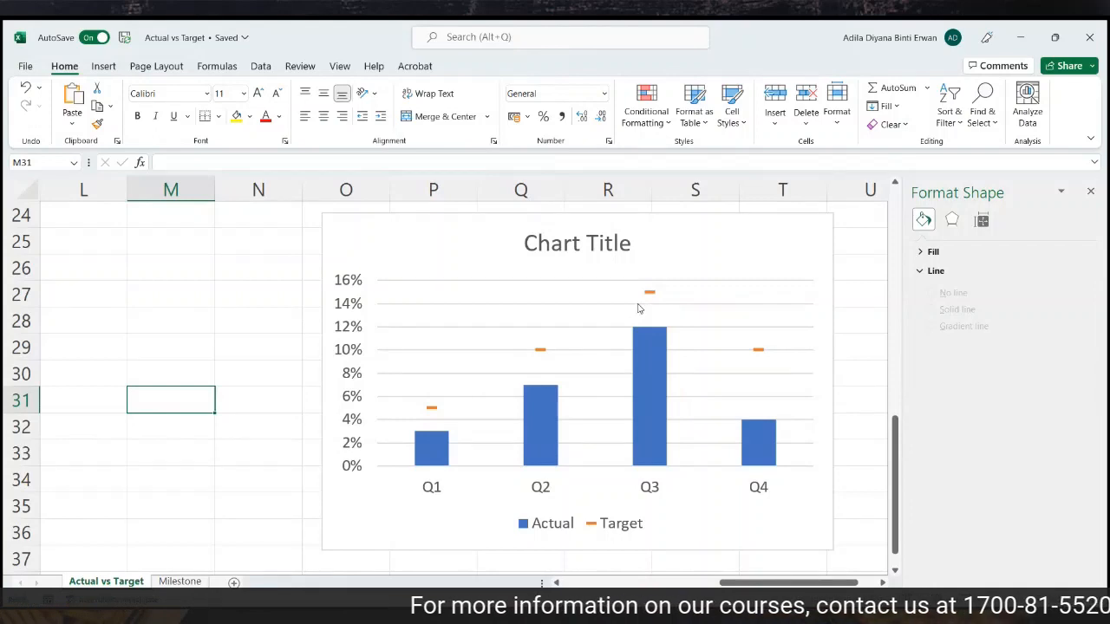
left_click_drag(775, 583, 628, 581)
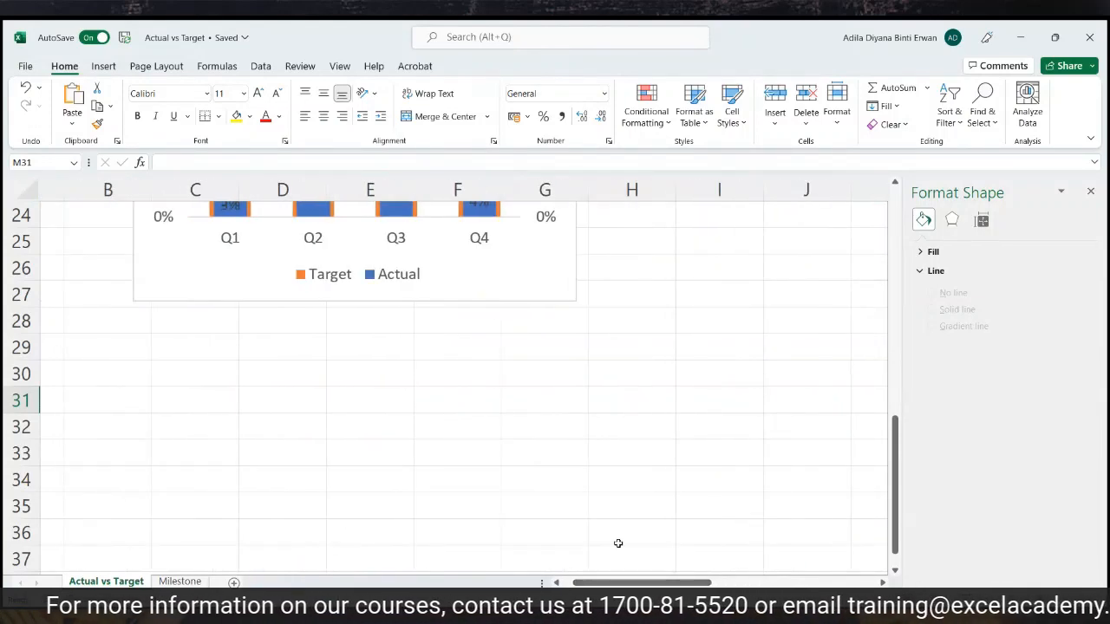
scroll(632, 478, "up", 4)
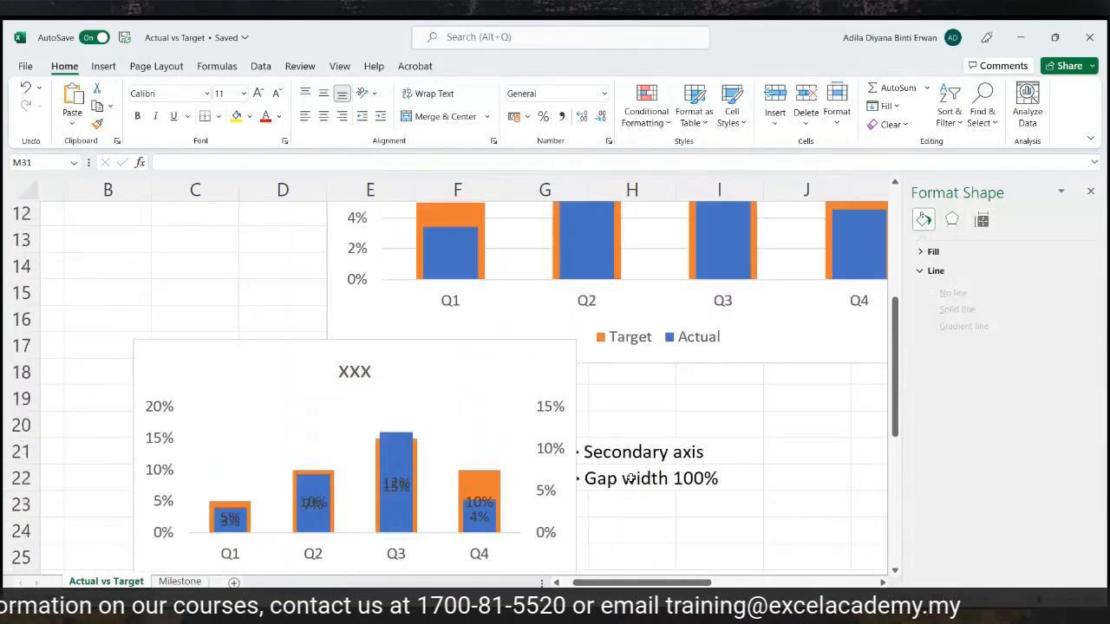
left_click(510, 355)
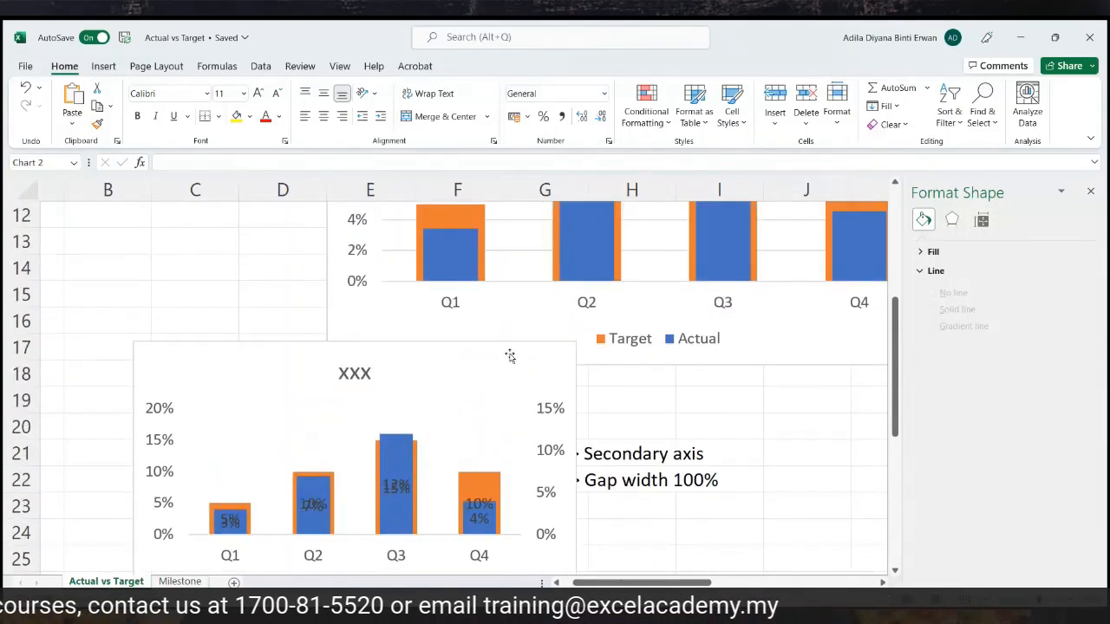
key("Delete")
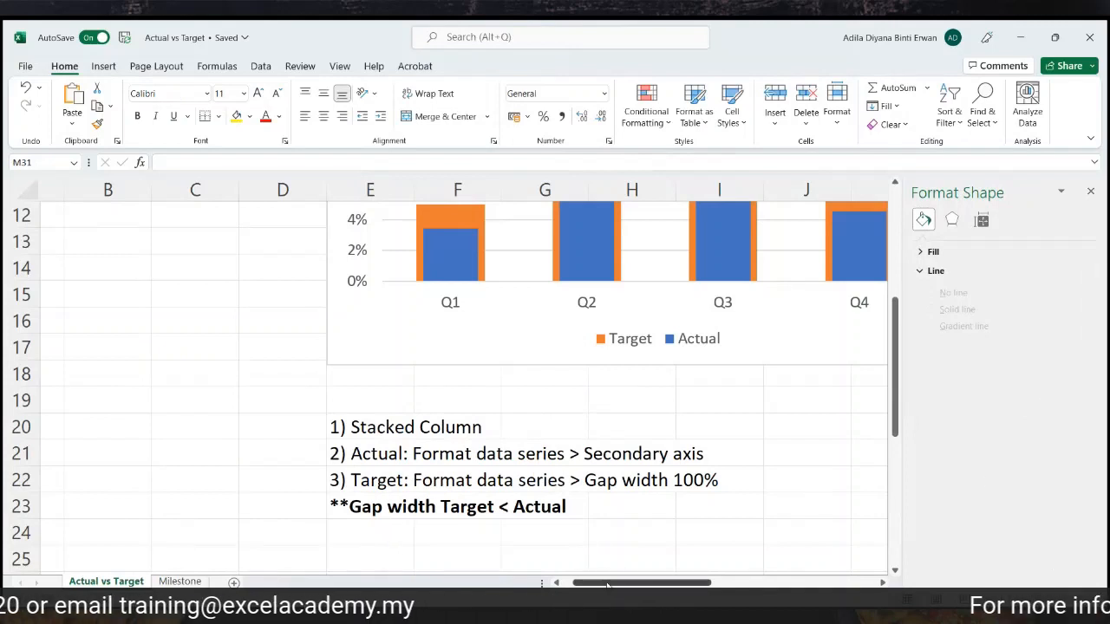
left_click_drag(607, 586, 770, 565)
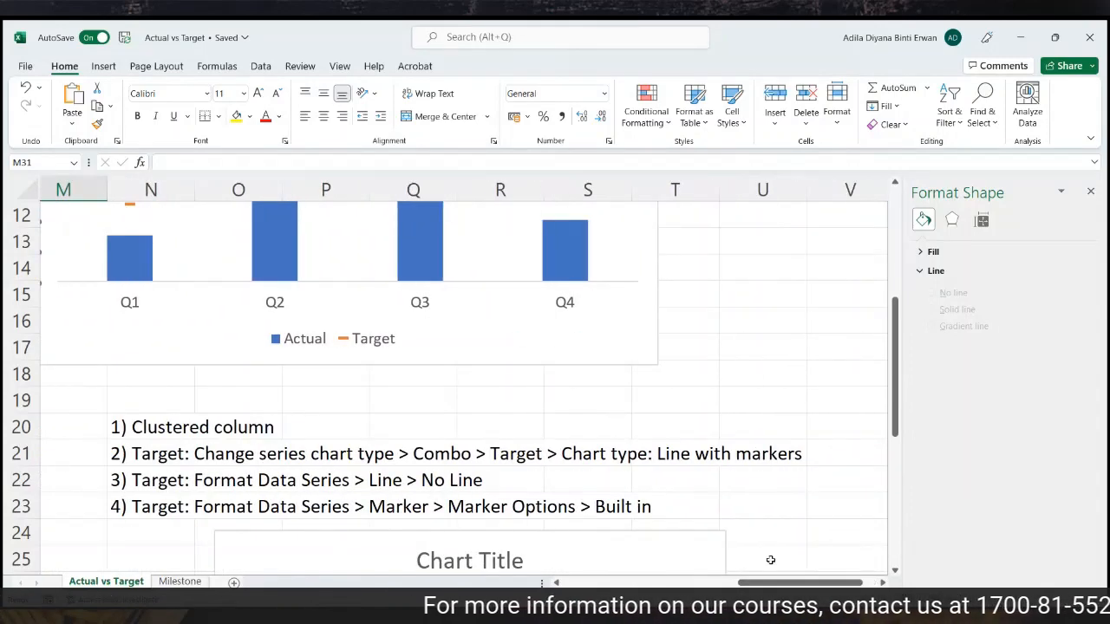